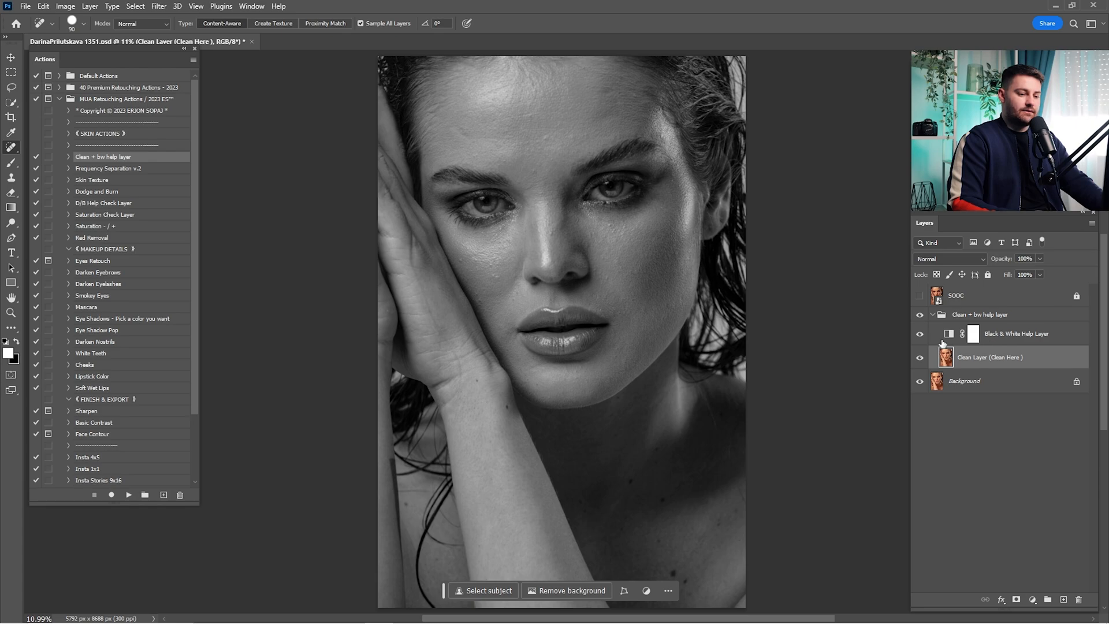
- Choose the Spot Healing Brush and hide the Black & White Help Layer
right_click(11, 147)
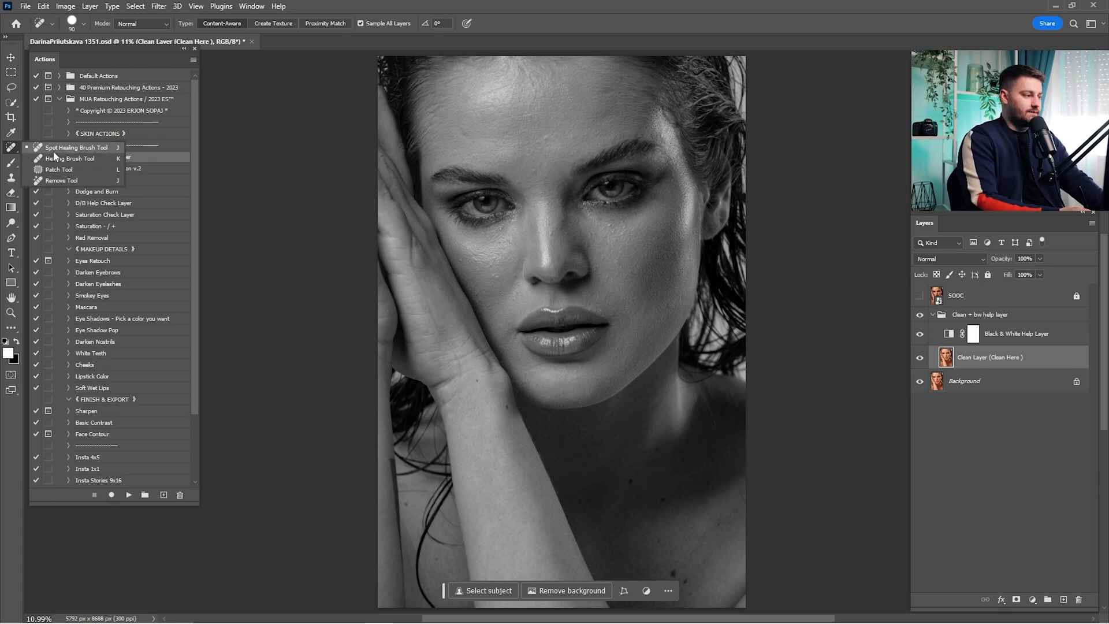
click(54, 151)
click(919, 334)
- Heal the bumps and dark spots on the cheek beside the hand with a brush size of 100
key(z)
drag(581, 318, 601, 327)
key(j)
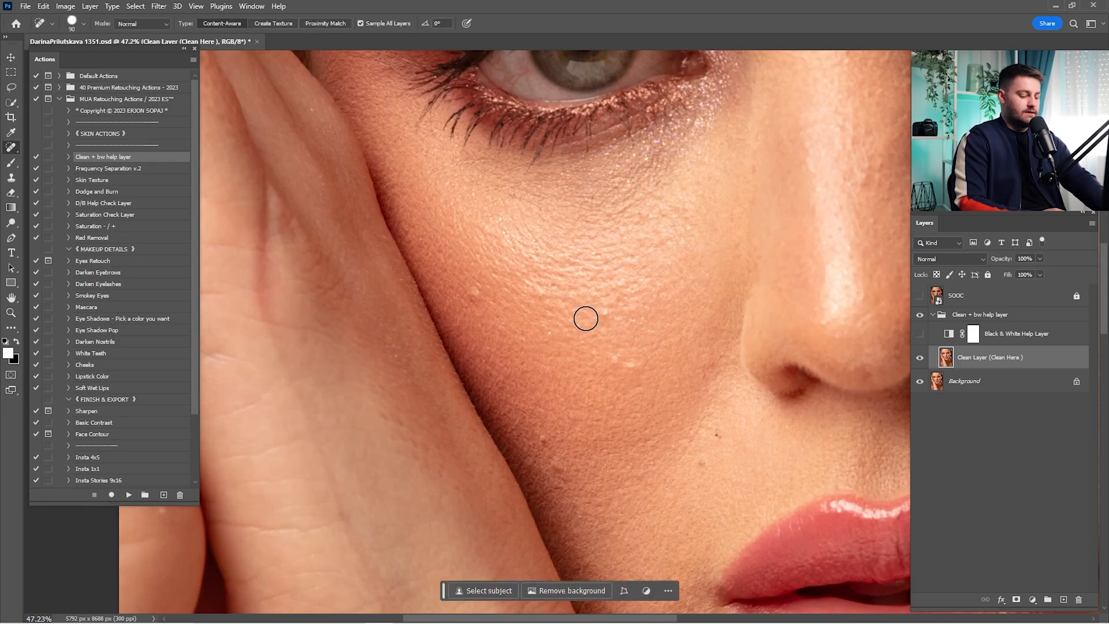
key(bracketright)
drag(472, 293, 480, 299)
drag(604, 312, 604, 317)
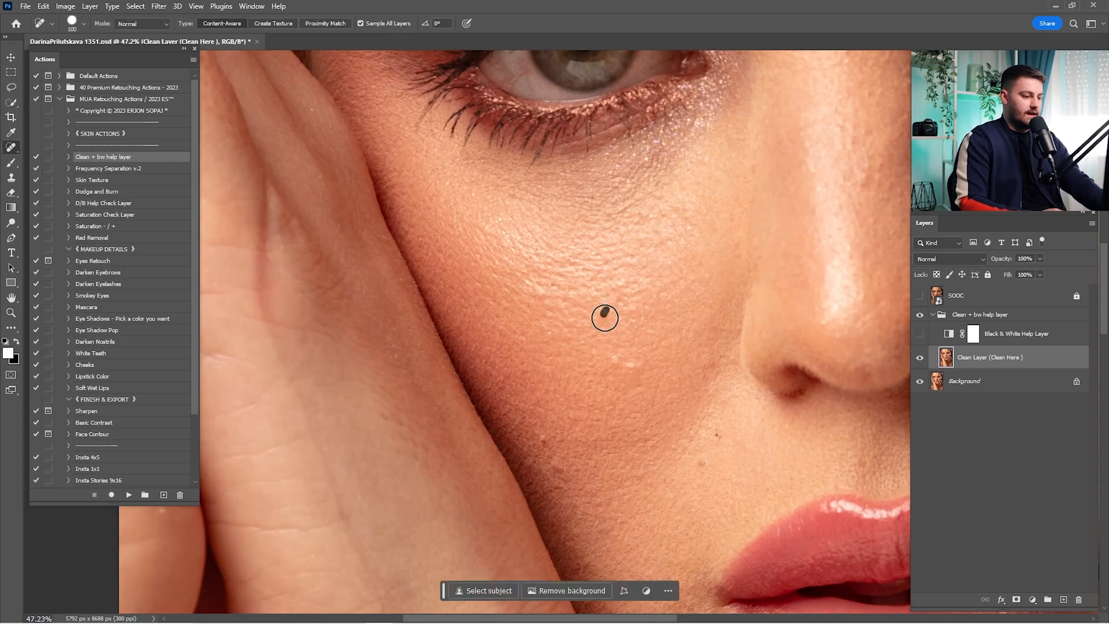
mouse_move(609, 363)
mouse_down()
mouse_move(617, 357)
mouse_move(651, 386)
mouse_move(661, 377)
mouse_up()
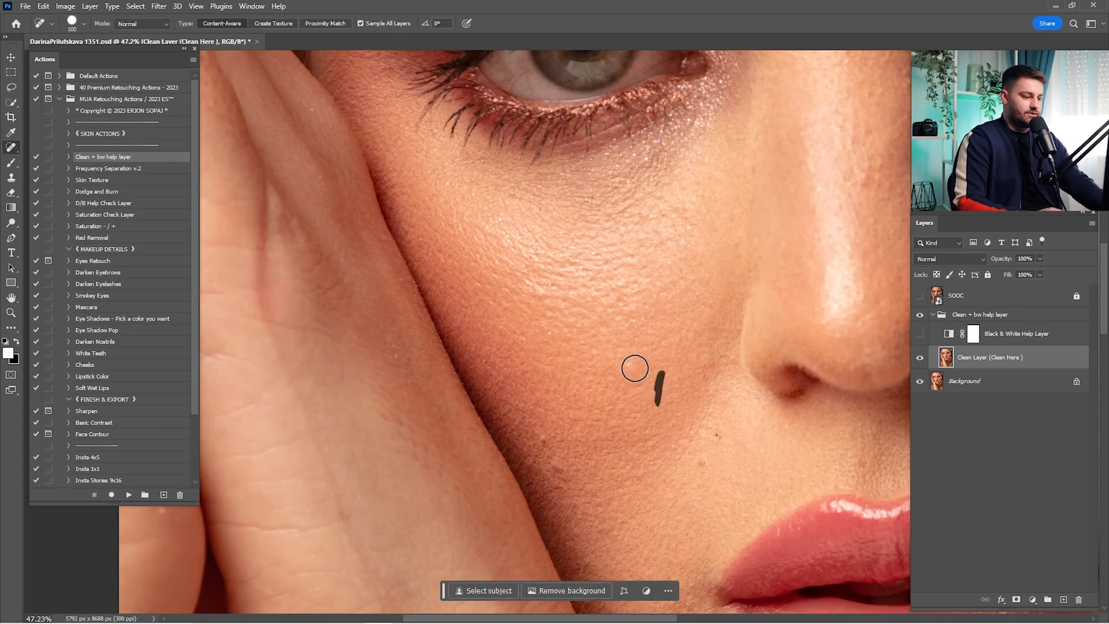
mouse_move(545, 439)
mouse_down()
mouse_move(554, 470)
mouse_move(562, 455)
mouse_up()
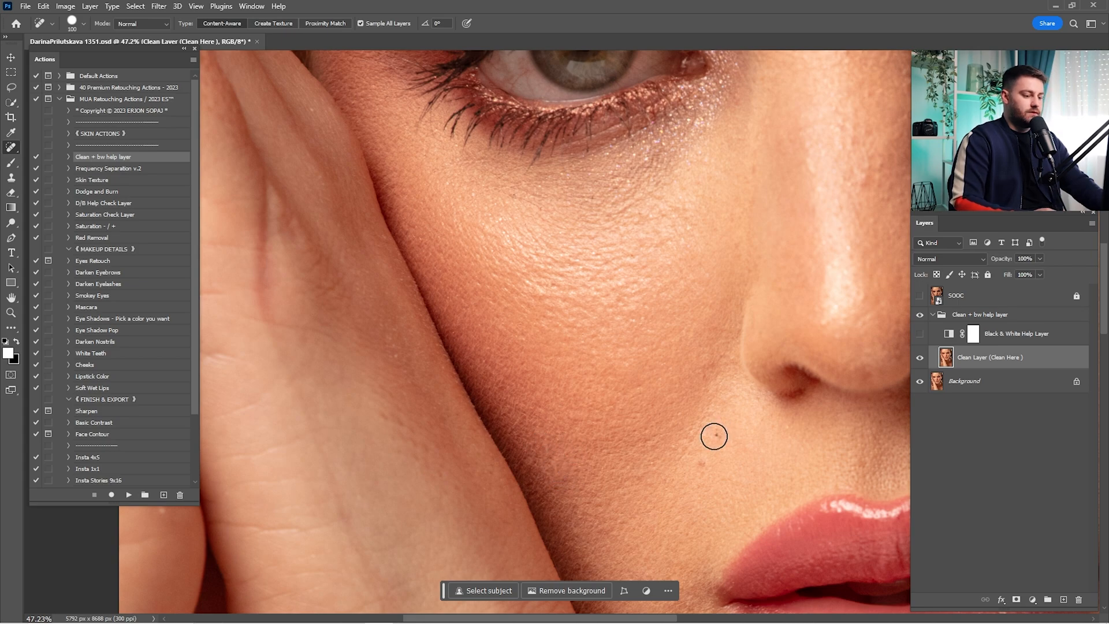
drag(708, 458, 720, 436)
- Heal the small spots on the nose and on the cheek below the eye farther from the hand
drag(800, 290, 648, 399)
mouse_move(711, 287)
mouse_down()
mouse_move(713, 279)
mouse_move(707, 299)
mouse_up()
drag(698, 352, 707, 366)
mouse_move(901, 289)
mouse_down()
mouse_move(652, 317)
mouse_move(631, 288)
mouse_up()
drag(696, 298, 701, 293)
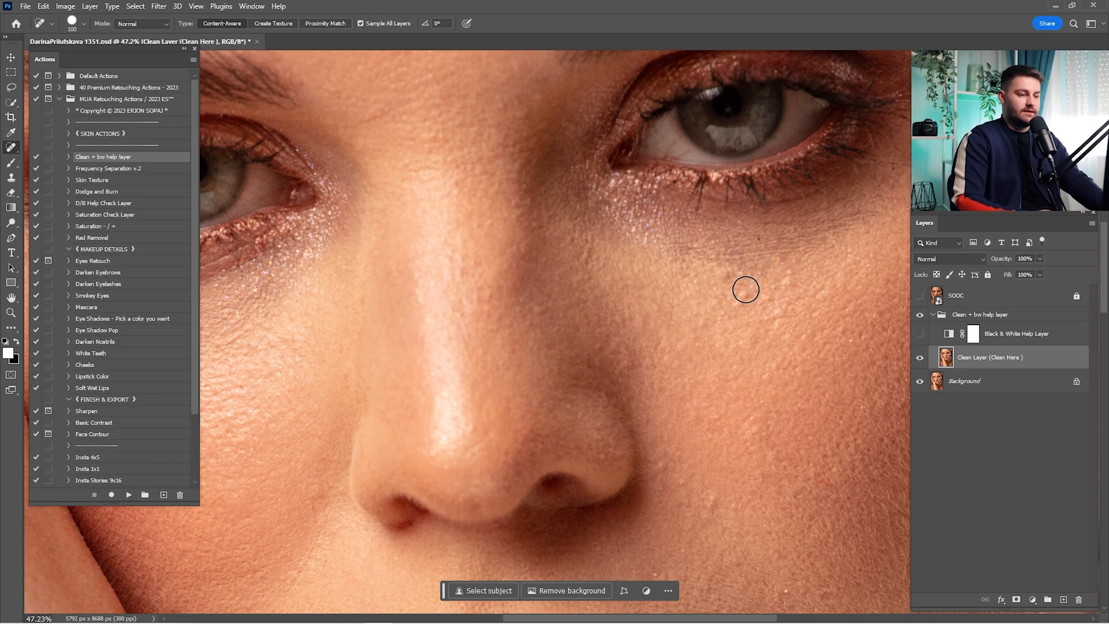
drag(744, 290, 740, 295)
drag(763, 240, 761, 245)
- Heal the blemishes between the eyebrows and on the lower forehead
drag(671, 187, 718, 389)
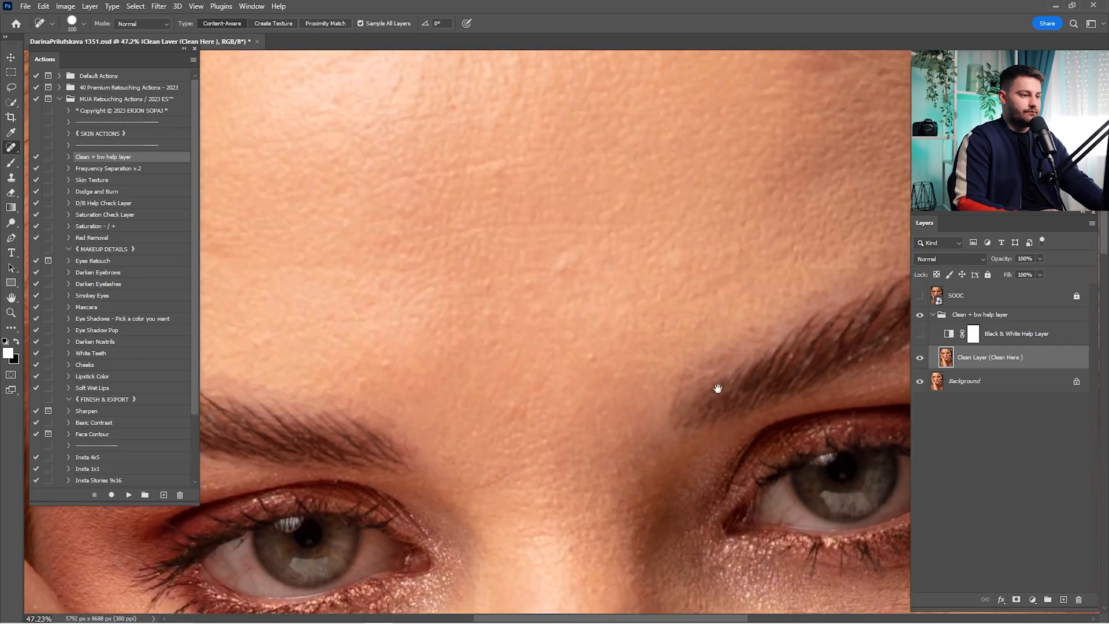
mouse_move(576, 264)
mouse_down()
mouse_move(561, 267)
mouse_move(617, 278)
mouse_up()
drag(694, 354, 699, 351)
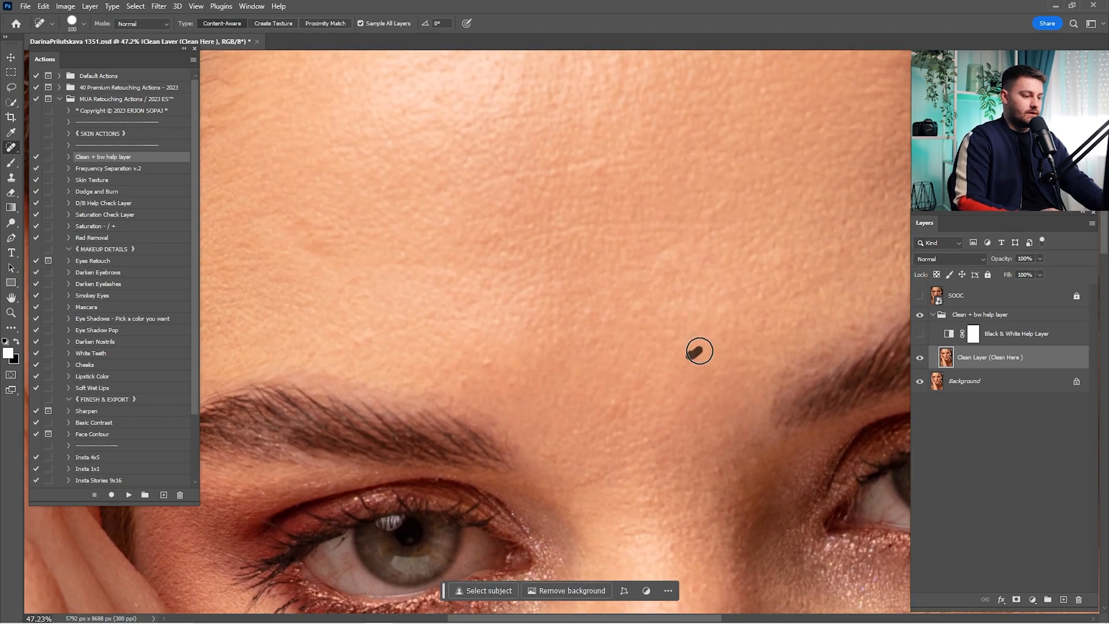
drag(497, 374, 629, 352)
mouse_move(430, 330)
mouse_down()
mouse_move(568, 342)
mouse_move(649, 327)
mouse_up()
drag(602, 341, 591, 315)
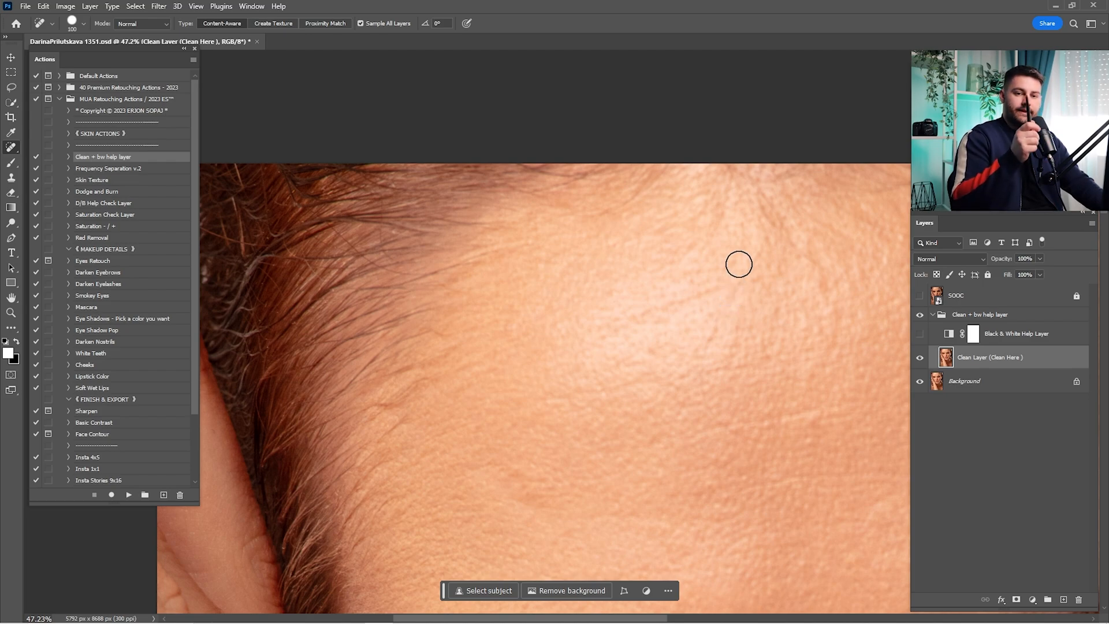
- Heal the uneven spots on the upper forehead near the hairline
mouse_move(724, 281)
mouse_down()
mouse_move(632, 325)
mouse_move(633, 336)
mouse_up()
click(718, 333)
drag(605, 354, 635, 253)
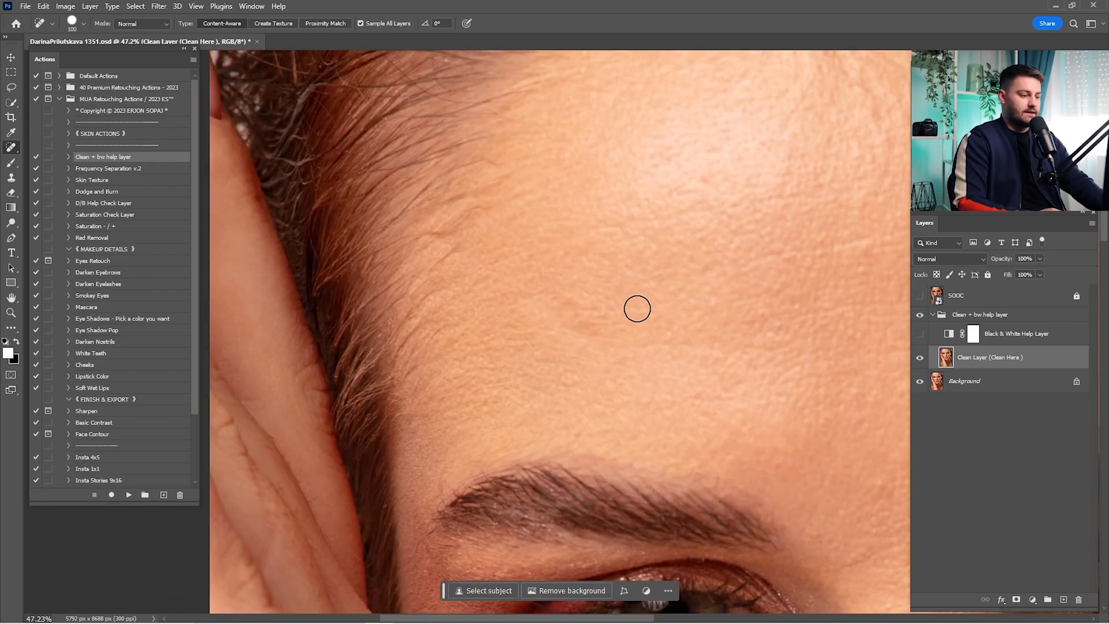
drag(741, 274, 570, 309)
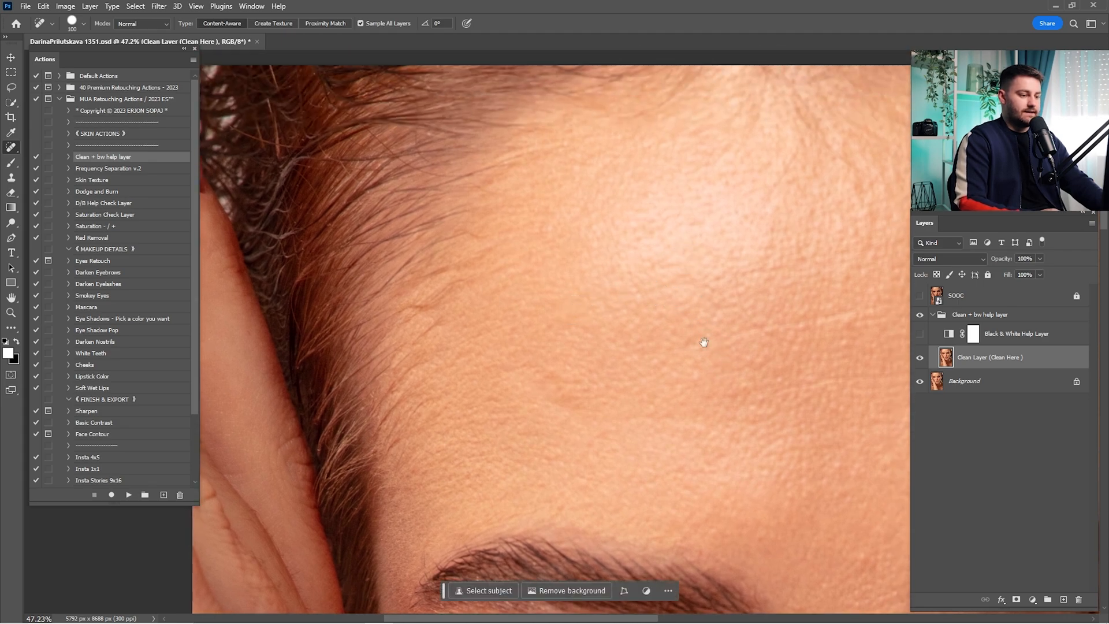
mouse_move(703, 344)
mouse_down()
mouse_move(652, 328)
mouse_move(636, 246)
mouse_up()
- Heal the marks beside the nose bridge and down the cheek towards the mouth
mouse_move(728, 328)
mouse_down()
mouse_move(630, 315)
mouse_move(592, 185)
mouse_move(596, 66)
mouse_up()
drag(616, 332, 676, 282)
drag(661, 266, 664, 257)
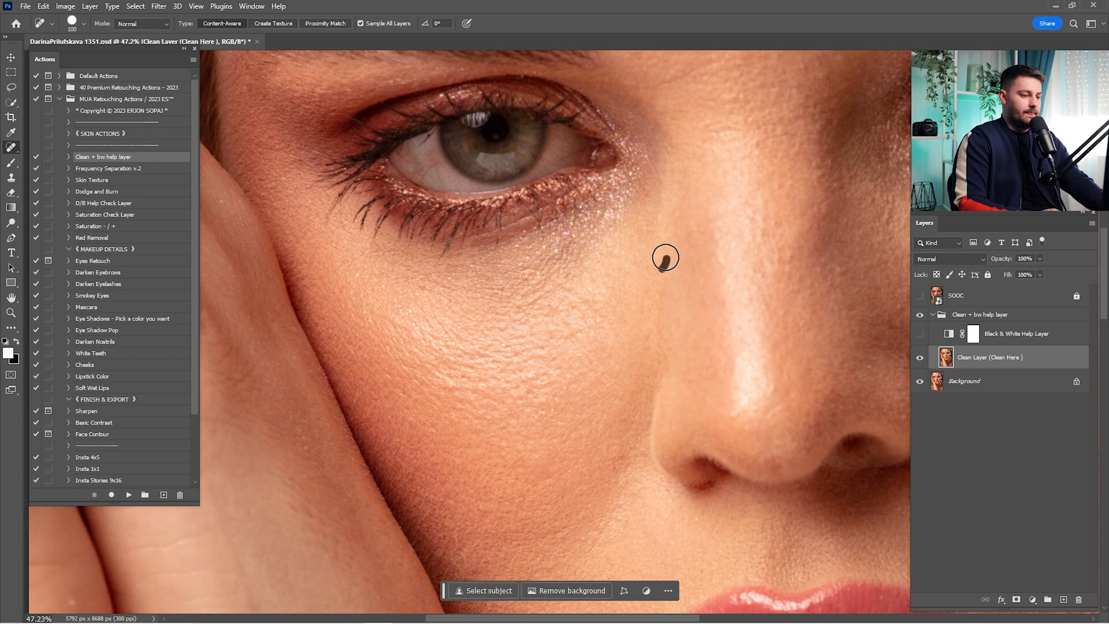
drag(610, 376, 632, 179)
drag(656, 266, 632, 347)
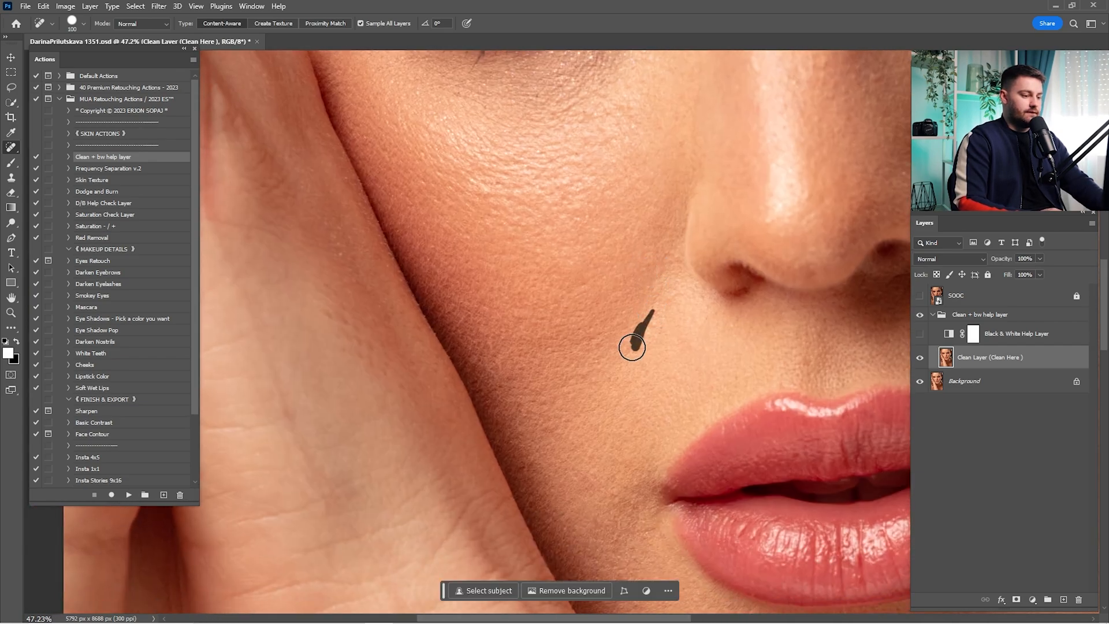
drag(499, 363, 500, 371)
- Heal the small blemishes on the chin and on the skin below the corner of the mouth
mouse_move(662, 413)
mouse_down()
mouse_move(532, 248)
mouse_move(423, 156)
mouse_up()
drag(570, 441, 700, 294)
drag(638, 325, 592, 294)
mouse_move(711, 294)
mouse_down()
mouse_move(568, 355)
mouse_move(611, 359)
mouse_up()
click(657, 348)
drag(633, 319, 650, 323)
drag(747, 260, 609, 395)
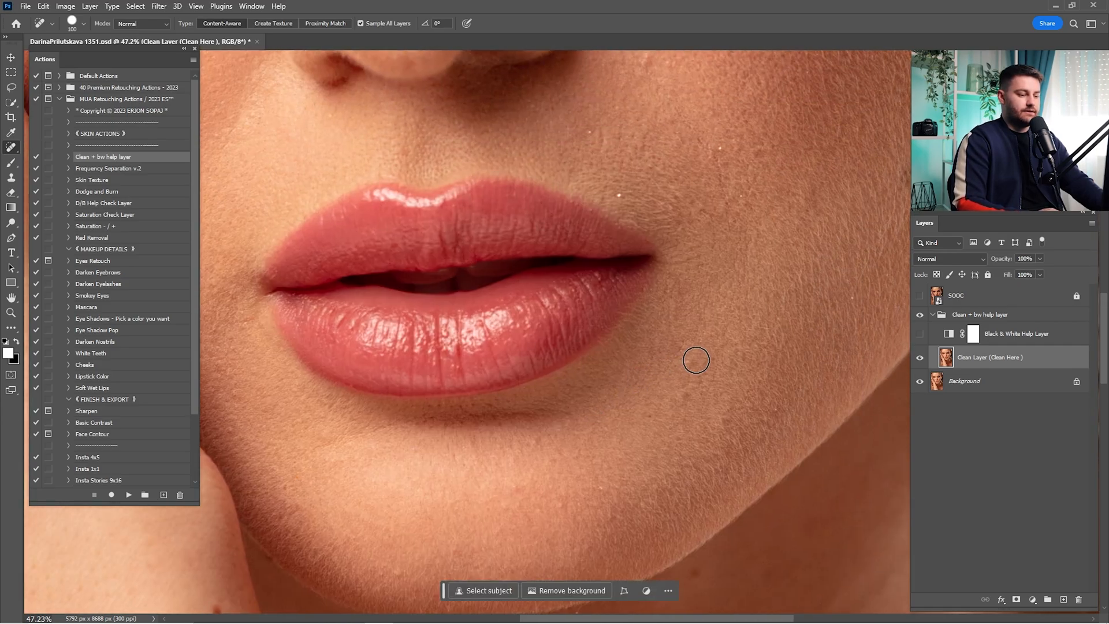
click(690, 358)
click(688, 396)
- Remove the bright specks above the upper lip and the mark on the lip's edge with the healing brush
drag(648, 248, 675, 407)
drag(648, 367, 675, 368)
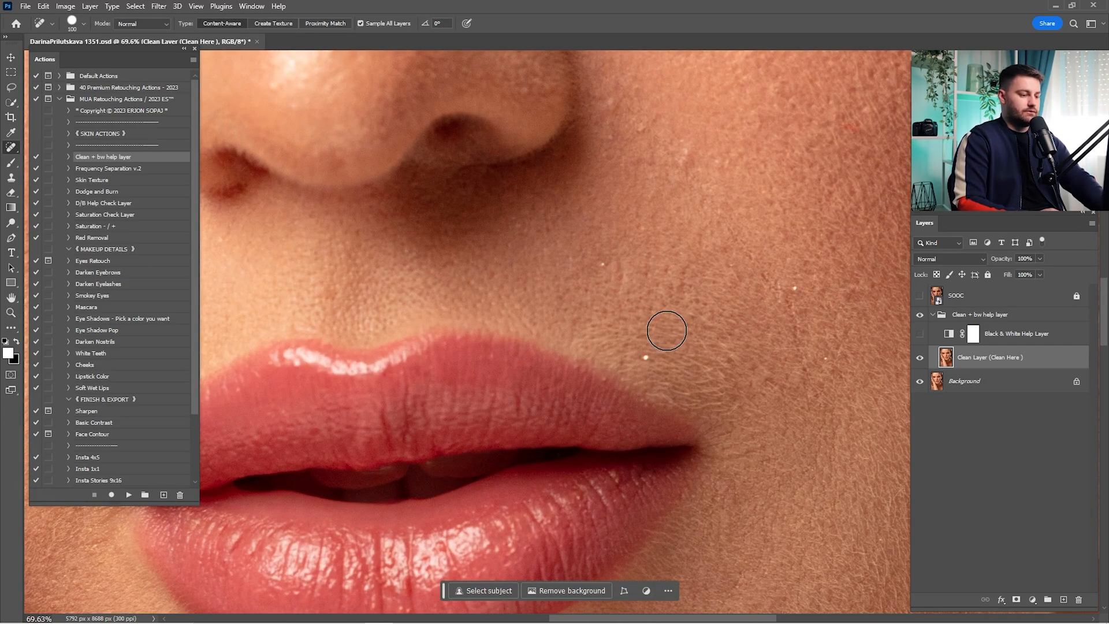
drag(604, 264, 599, 289)
drag(610, 376, 602, 384)
drag(489, 353, 499, 365)
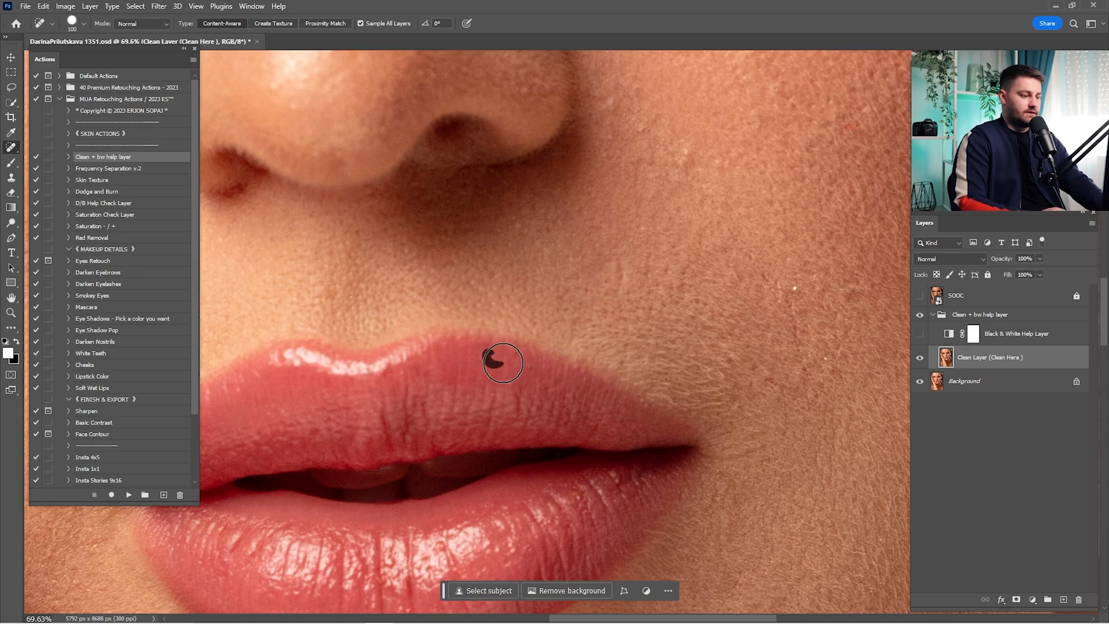
- Heal the spots beside the nostril and the bright specks on the adjoining cheek
drag(694, 176, 638, 327)
click(585, 279)
click(553, 264)
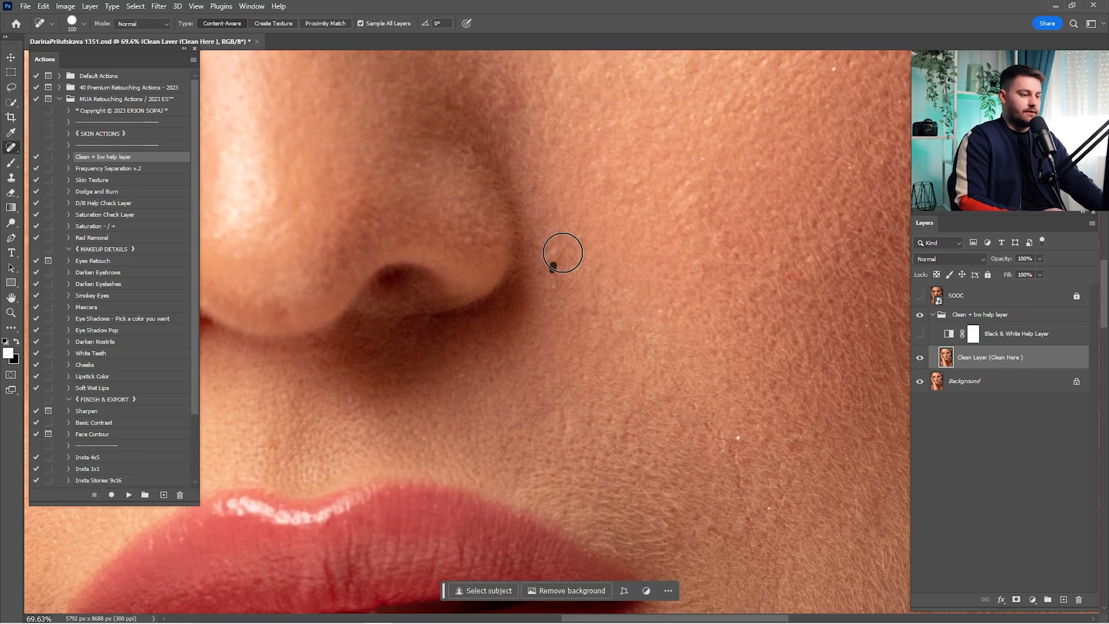
drag(571, 245, 581, 262)
mouse_move(730, 428)
mouse_down()
mouse_move(666, 336)
mouse_move(681, 402)
mouse_up()
mouse_move(714, 250)
mouse_down()
mouse_move(698, 320)
mouse_move(706, 508)
mouse_up()
click(745, 237)
- Compare the face before and after healing by toggling the Clean Layer's visibility
drag(744, 238, 686, 203)
click(920, 359)
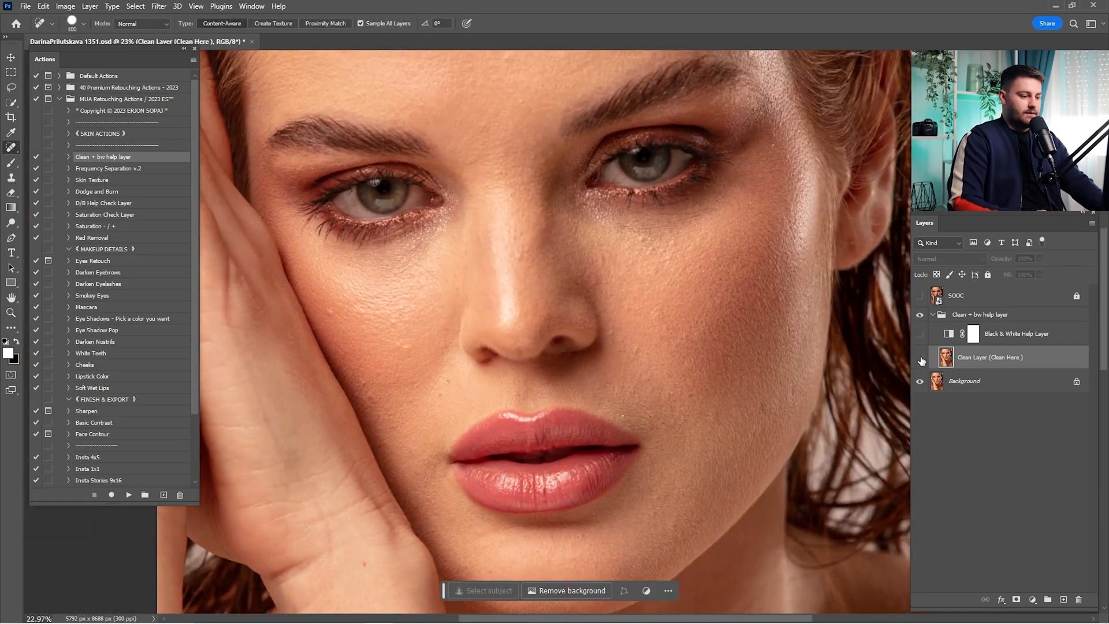
click(920, 358)
click(920, 358)
click(920, 358)
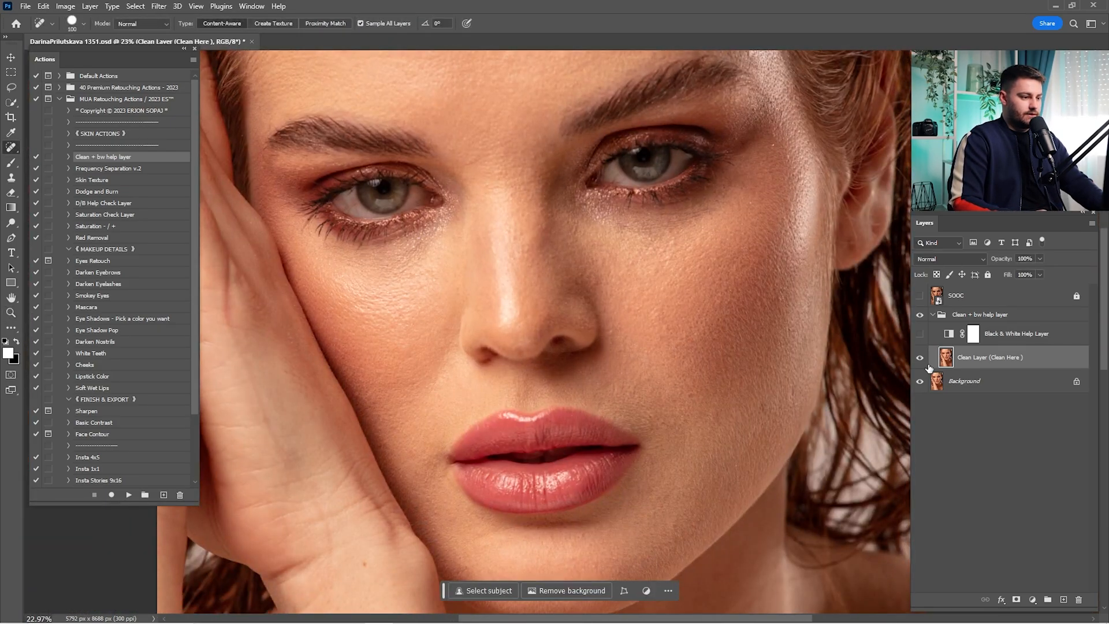
click(920, 358)
click(920, 358)
- Heal the red veins in the white of the eye near its inner corner
mouse_move(636, 191)
mouse_down()
mouse_move(612, 376)
mouse_move(674, 347)
mouse_up()
key(j)
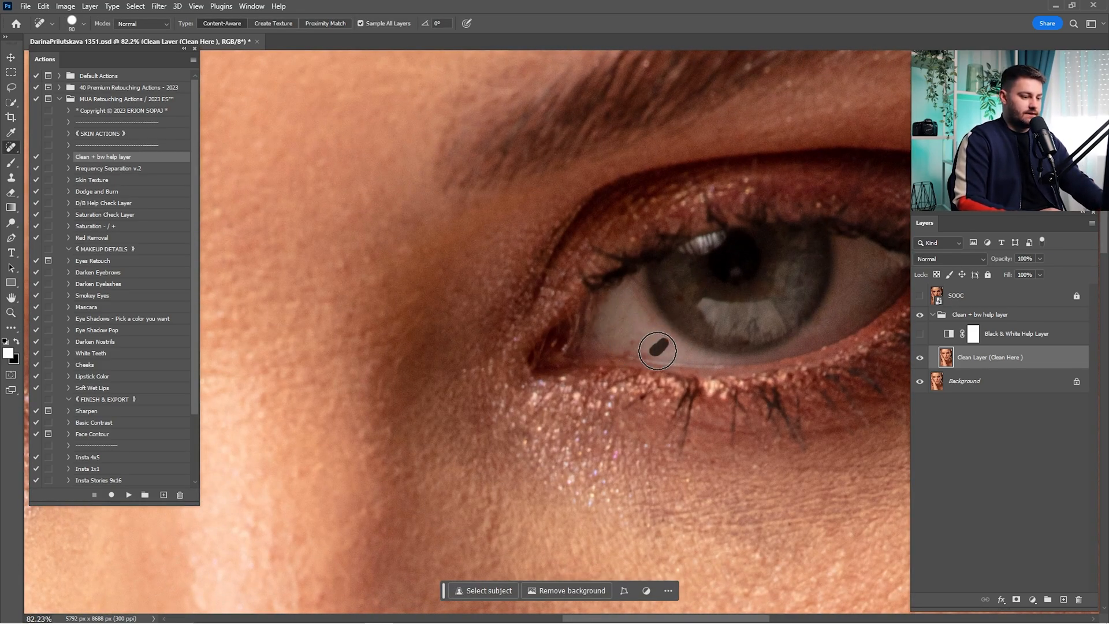
drag(628, 337, 648, 350)
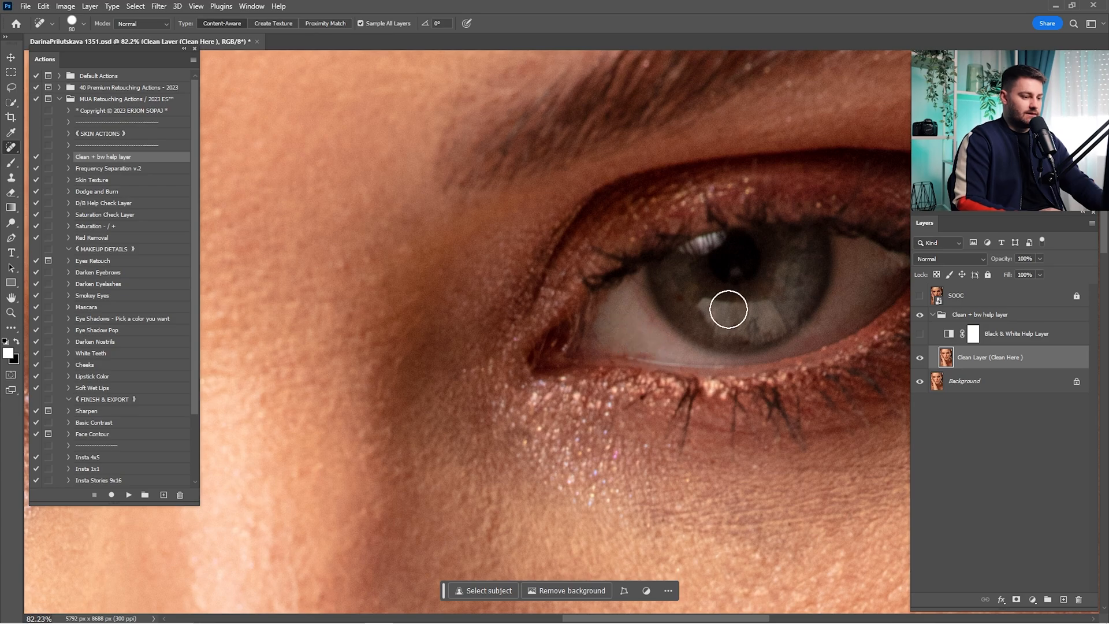
- Heal the remaining spots and lines across the forehead
mouse_move(840, 281)
mouse_down()
mouse_move(616, 289)
mouse_move(338, 427)
mouse_up()
mouse_move(431, 89)
mouse_down()
mouse_move(753, 291)
mouse_move(681, 329)
mouse_up()
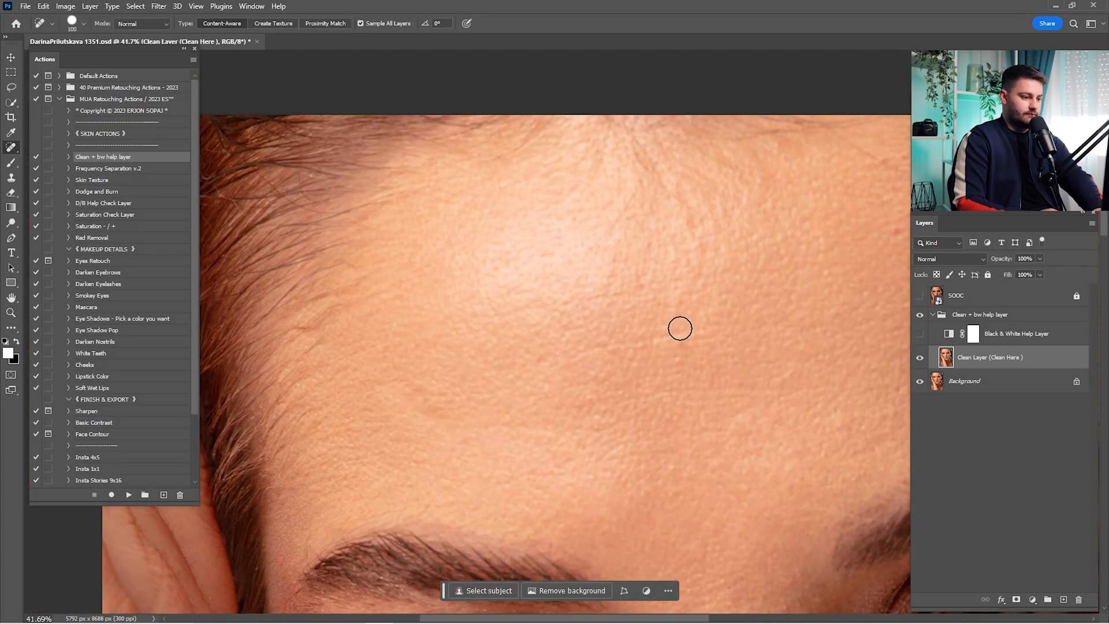
mouse_move(612, 353)
mouse_down()
mouse_move(577, 260)
mouse_move(602, 297)
mouse_up()
mouse_move(603, 386)
mouse_down()
mouse_move(608, 369)
mouse_move(612, 382)
mouse_up()
mouse_move(769, 257)
mouse_down()
mouse_move(575, 242)
mouse_move(509, 260)
mouse_up()
mouse_move(672, 372)
mouse_down()
mouse_move(632, 302)
mouse_move(710, 300)
mouse_up()
mouse_move(631, 284)
mouse_down()
mouse_move(641, 293)
mouse_move(653, 231)
mouse_up()
click(767, 264)
- Heal the remaining blemishes down the cheek and on the lower face
drag(376, 302, 664, 324)
drag(491, 549, 503, 260)
drag(482, 371, 428, 262)
drag(445, 312, 458, 369)
drag(510, 481, 511, 442)
mouse_move(523, 502)
mouse_down()
mouse_move(569, 371)
mouse_move(608, 444)
mouse_up()
drag(643, 501, 583, 497)
drag(584, 496, 687, 370)
drag(720, 316, 724, 330)
mouse_move(650, 358)
mouse_down()
mouse_move(616, 260)
mouse_move(624, 491)
mouse_up()
- Reduce the healing brush size and clean the small marks along the jaw and chin
scroll(671, 357, up, 2)
key(bracketleft)
key(bracketleft)
key(bracketleft)
key(bracketleft)
key(bracketleft)
key(bracketleft)
key(bracketleft)
key(bracketleft)
key(bracketleft)
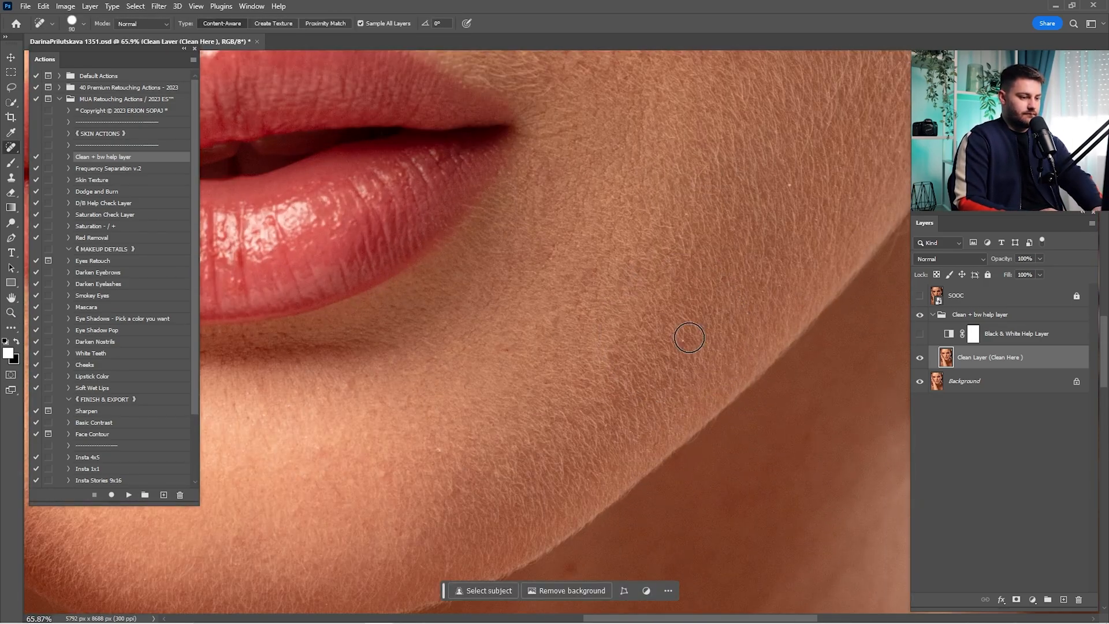
drag(554, 257, 707, 288)
drag(664, 174, 462, 491)
drag(664, 506, 657, 520)
drag(560, 311, 573, 315)
drag(491, 231, 639, 256)
- Compare the whole portrait with and without the Clean Layer
key(ctrl+0)
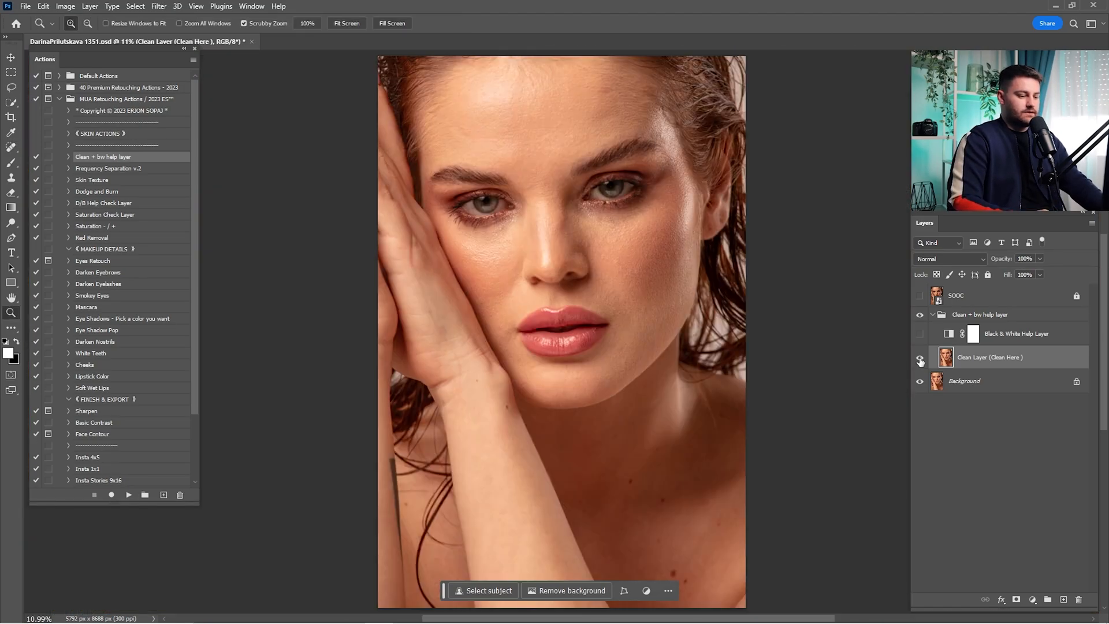
click(921, 357)
click(921, 358)
click(920, 357)
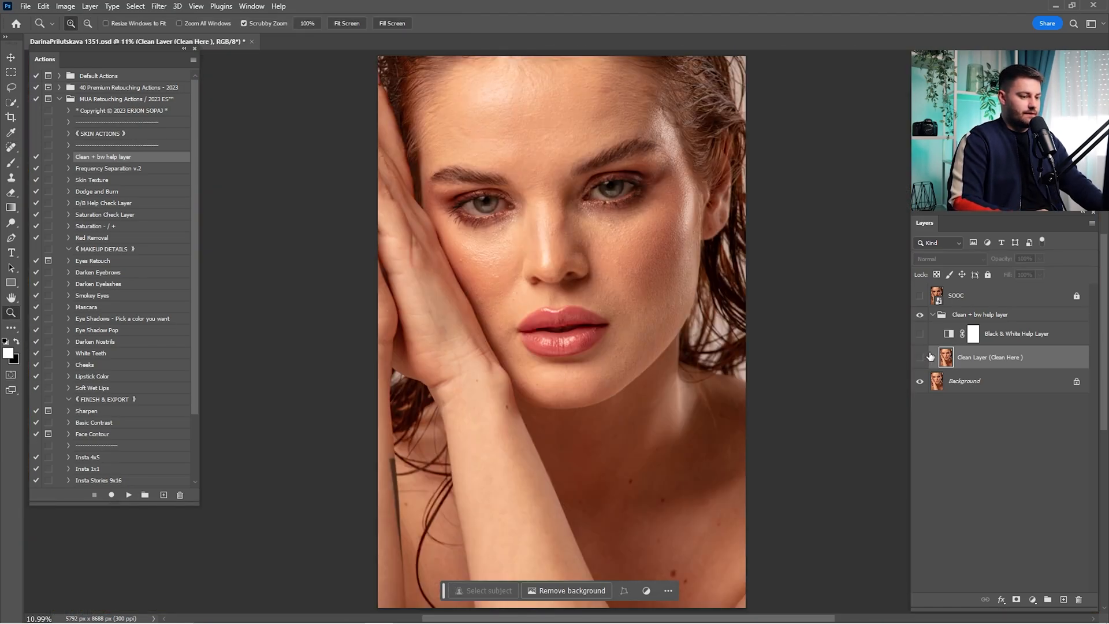
click(920, 359)
click(920, 359)
click(920, 358)
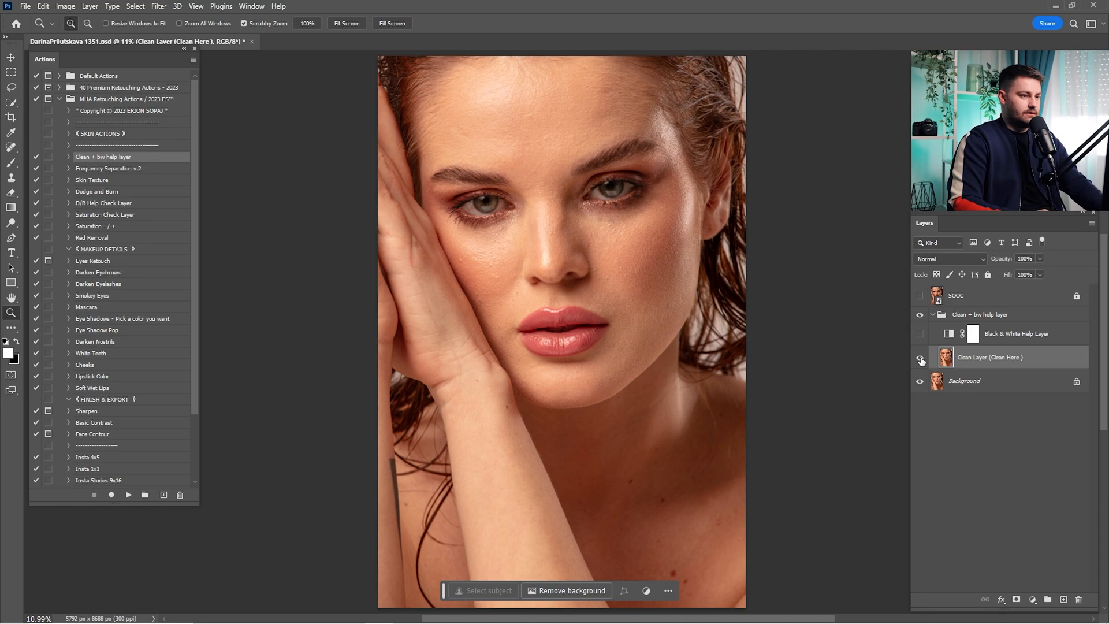
- Show the Black & White Help Layer and review the contents of the Clean + bw help layer group
click(985, 343)
click(920, 333)
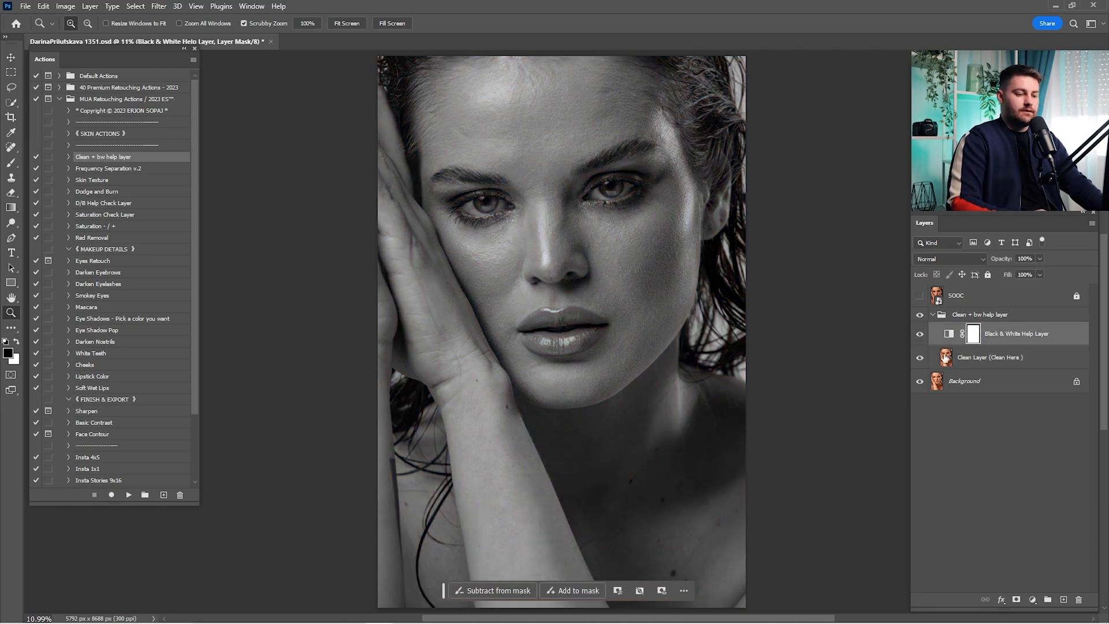
click(976, 362)
click(932, 316)
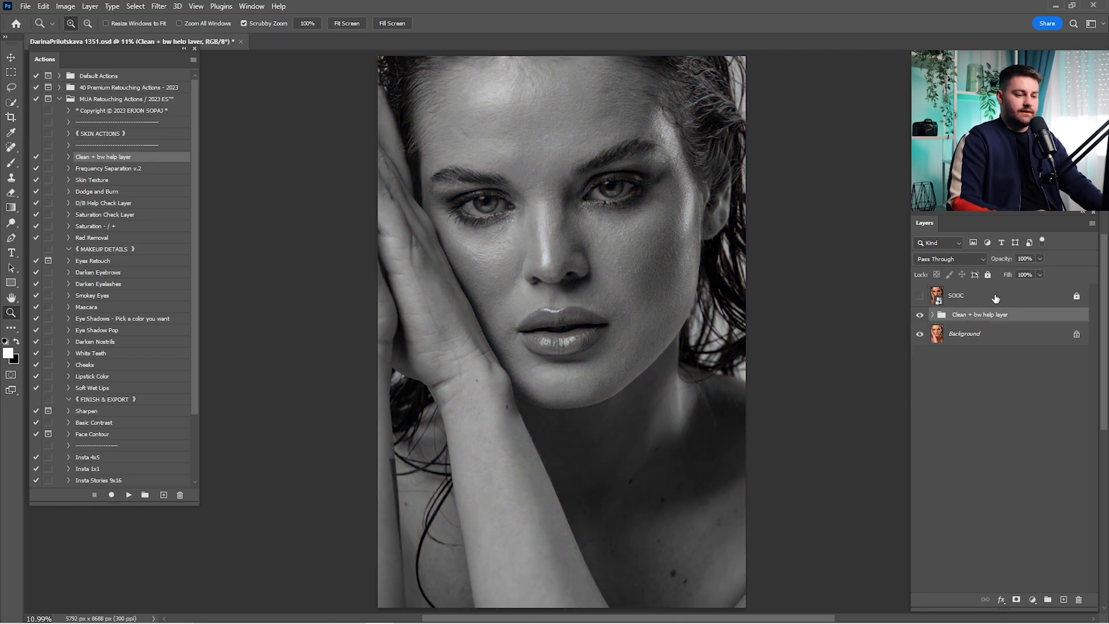
click(932, 315)
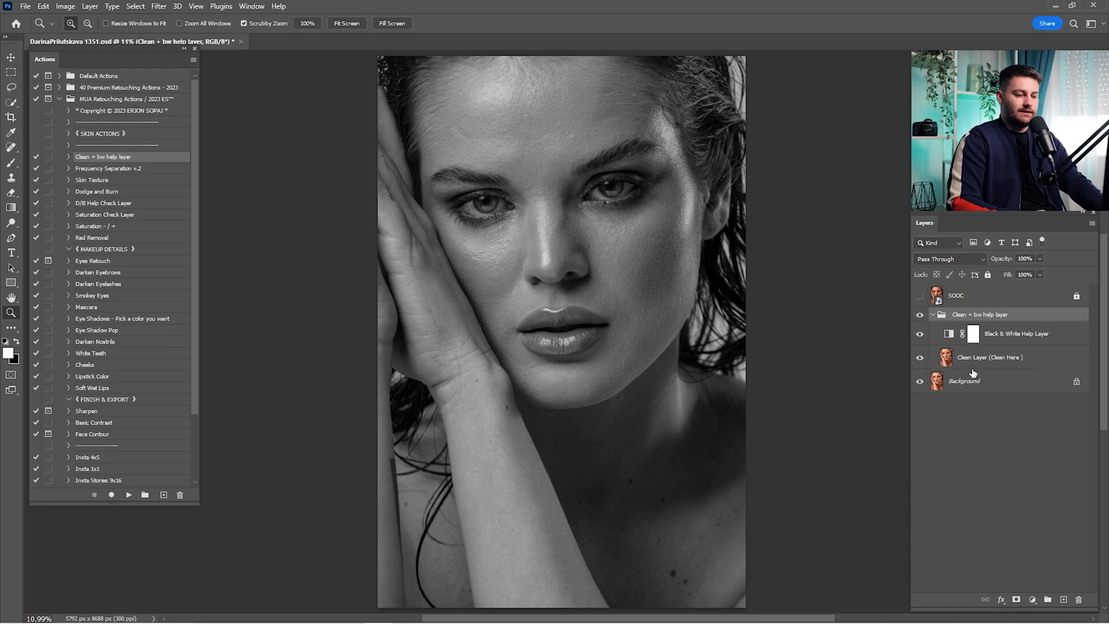
- Move the Clean Layer out of its group to just above the Background, and collapse and hide the group
click(971, 359)
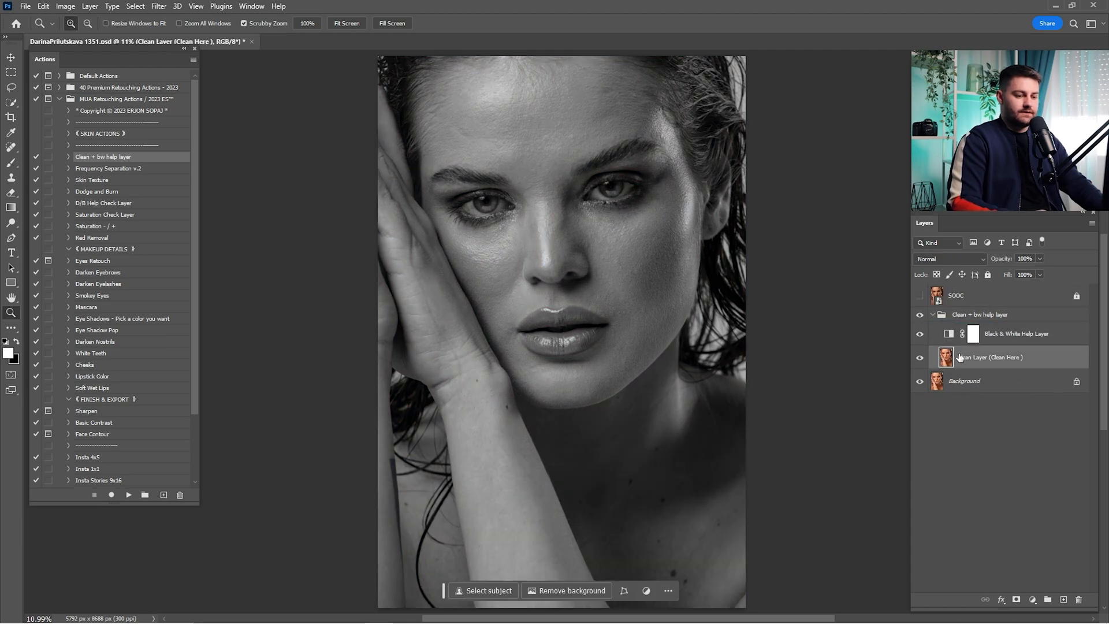
drag(959, 358, 963, 305)
click(933, 339)
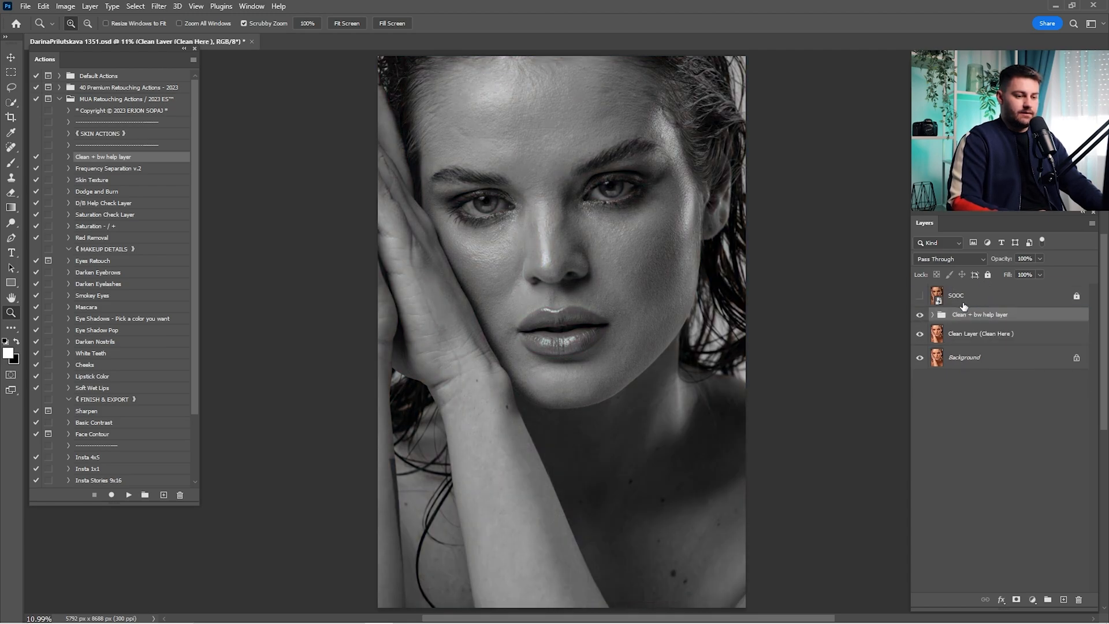
click(919, 315)
- Compare the portrait before and after with the ungrouped Clean Layer hidden and shown
click(927, 334)
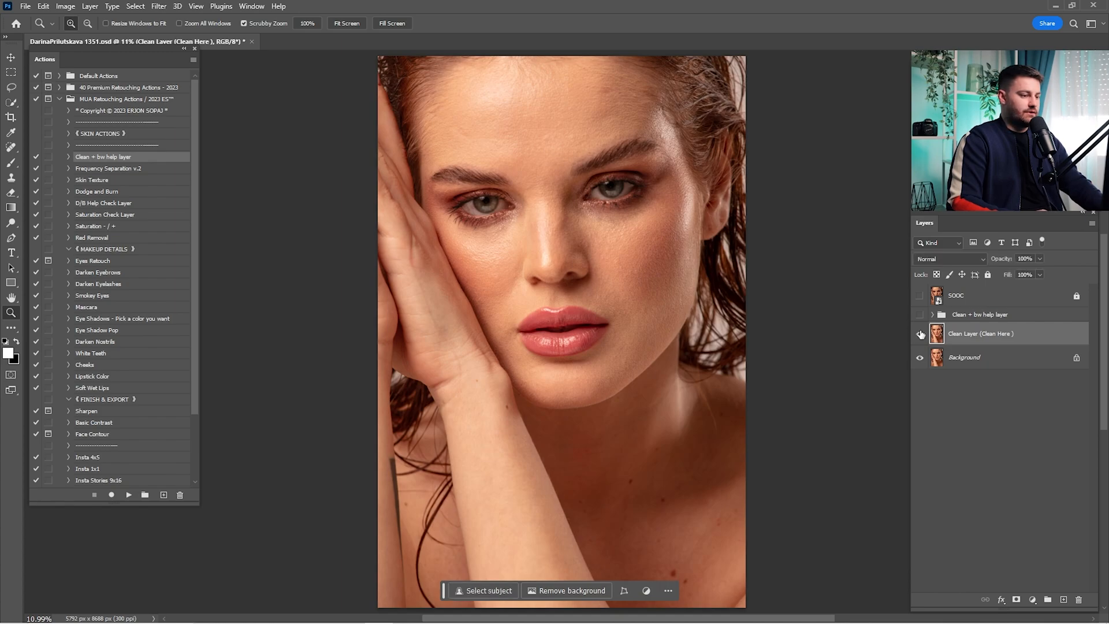
click(920, 335)
click(921, 334)
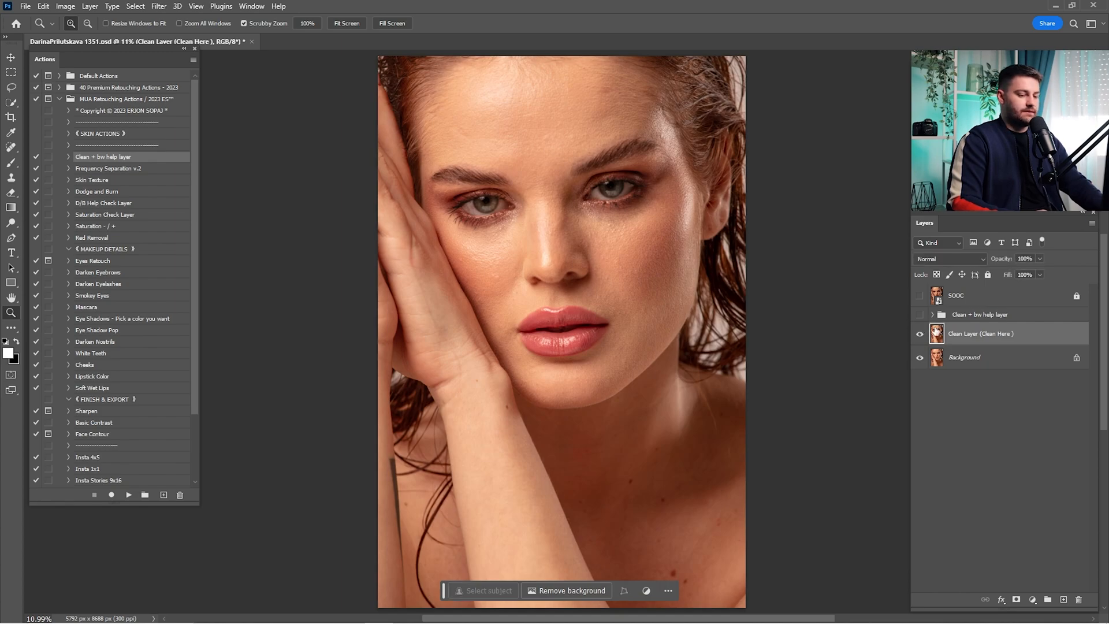
- Merge the Clean Layer with the Background layer into a single layer
ctrl+click(969, 362)
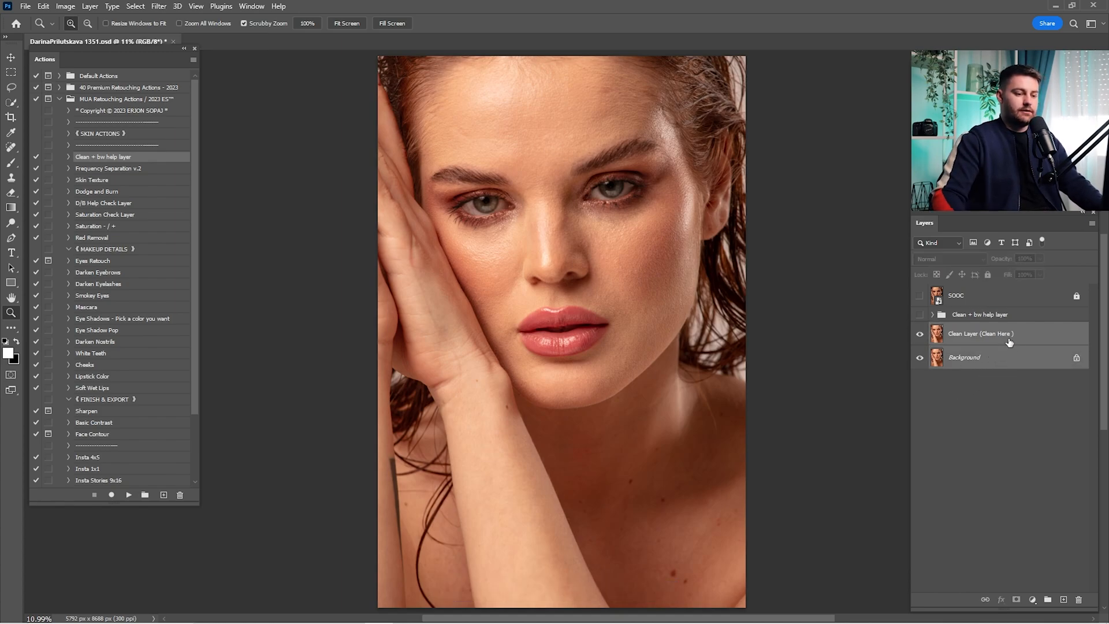
right_click(1011, 357)
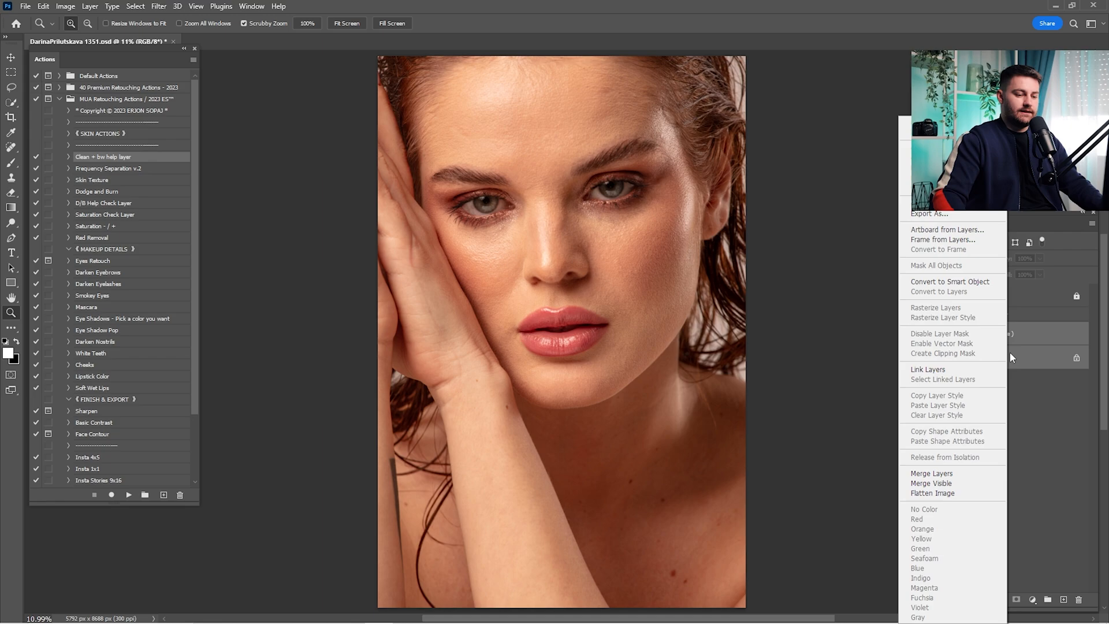
click(940, 475)
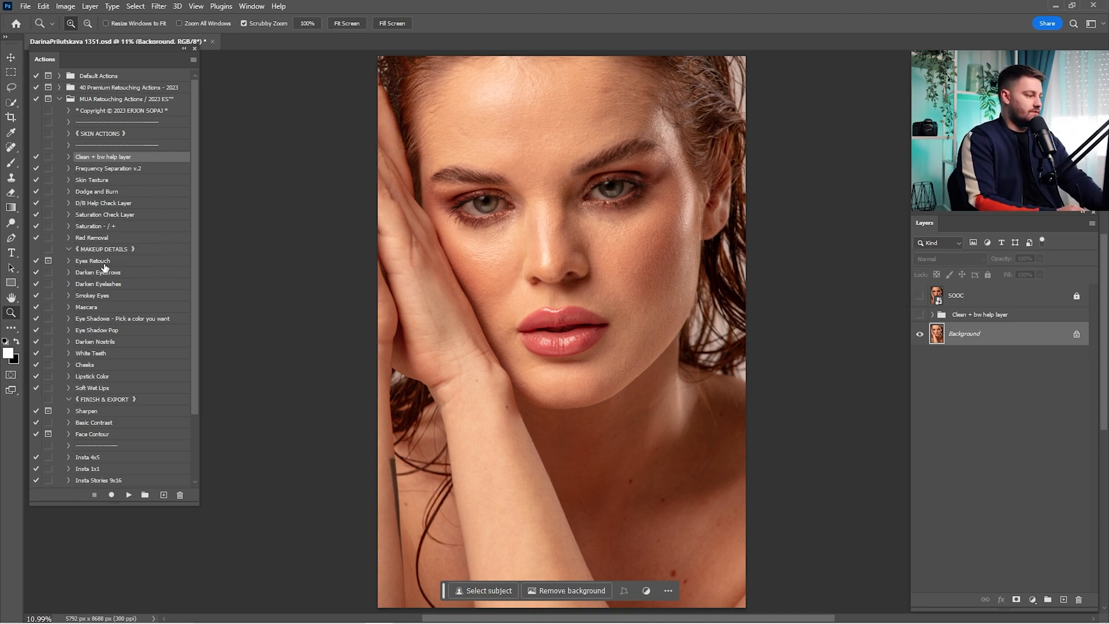
- Run the Dodge and Burn action on the merged Background and expand the resulting layer group
click(100, 193)
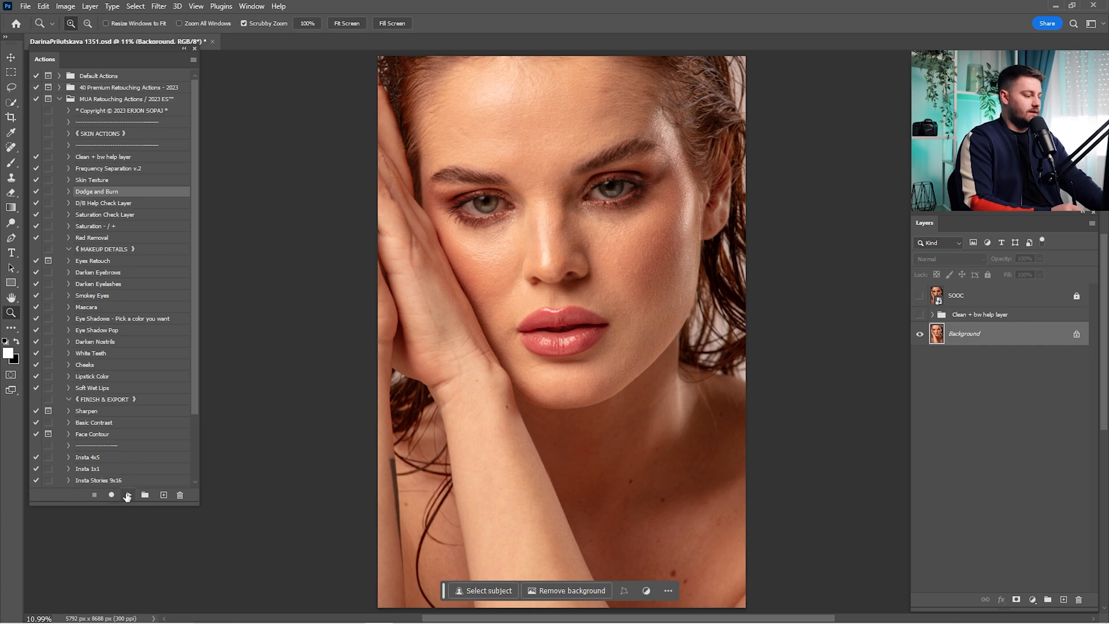
click(128, 495)
click(933, 334)
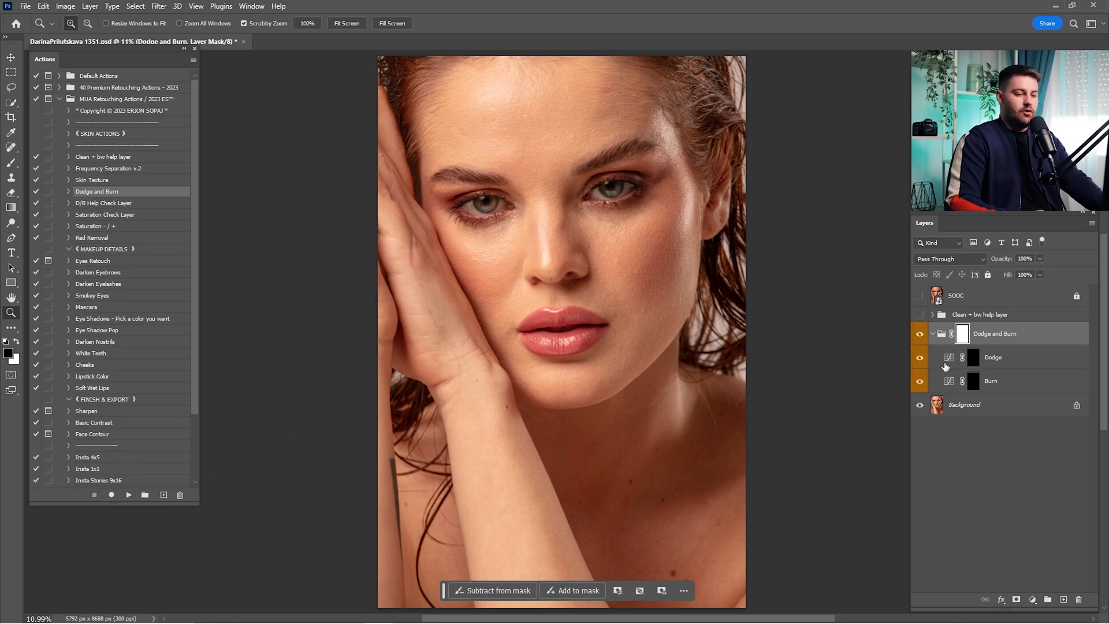
- Show the Clean + bw help layer group and select the mask of the Dodge curves layer
click(919, 315)
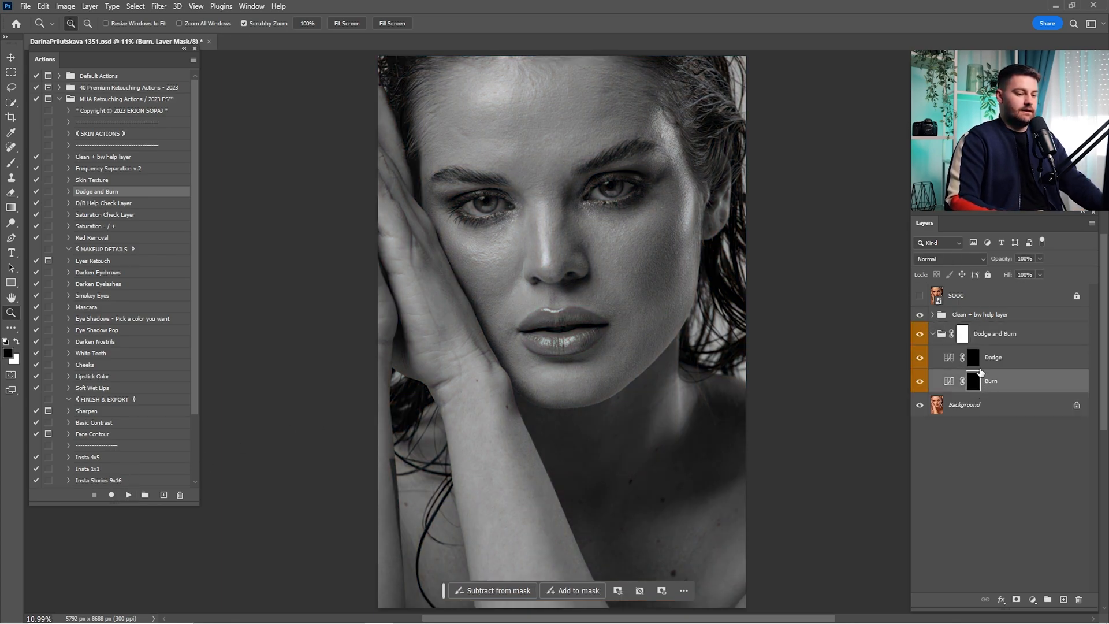
click(973, 358)
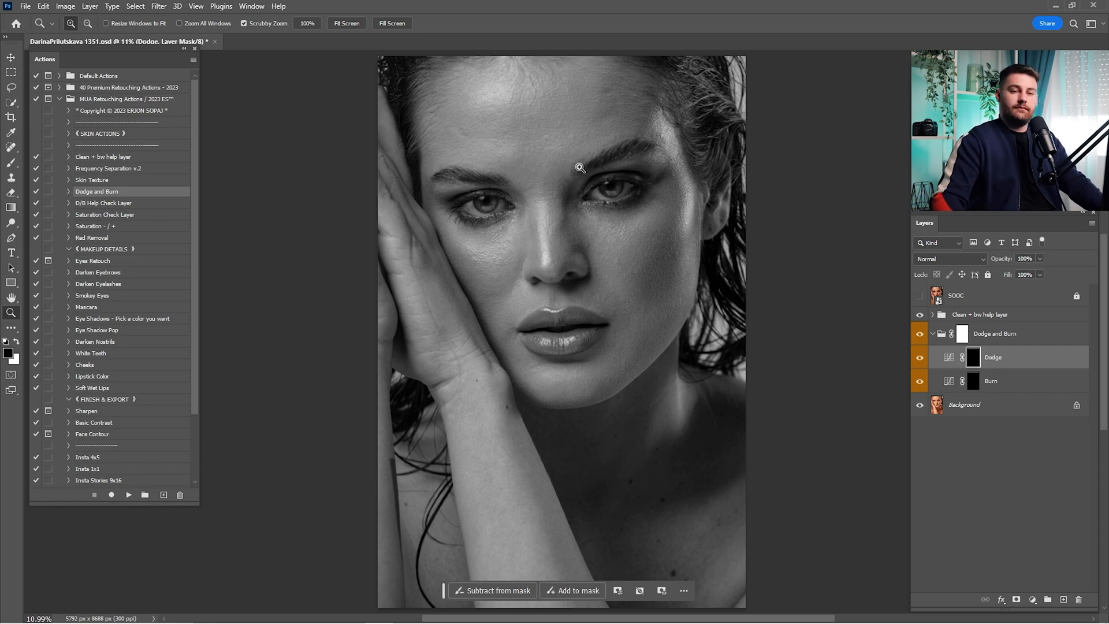
- Open a second window of the portrait document, collapse the Actions panel, and arrange the two windows 2-up Vertical
click(252, 6)
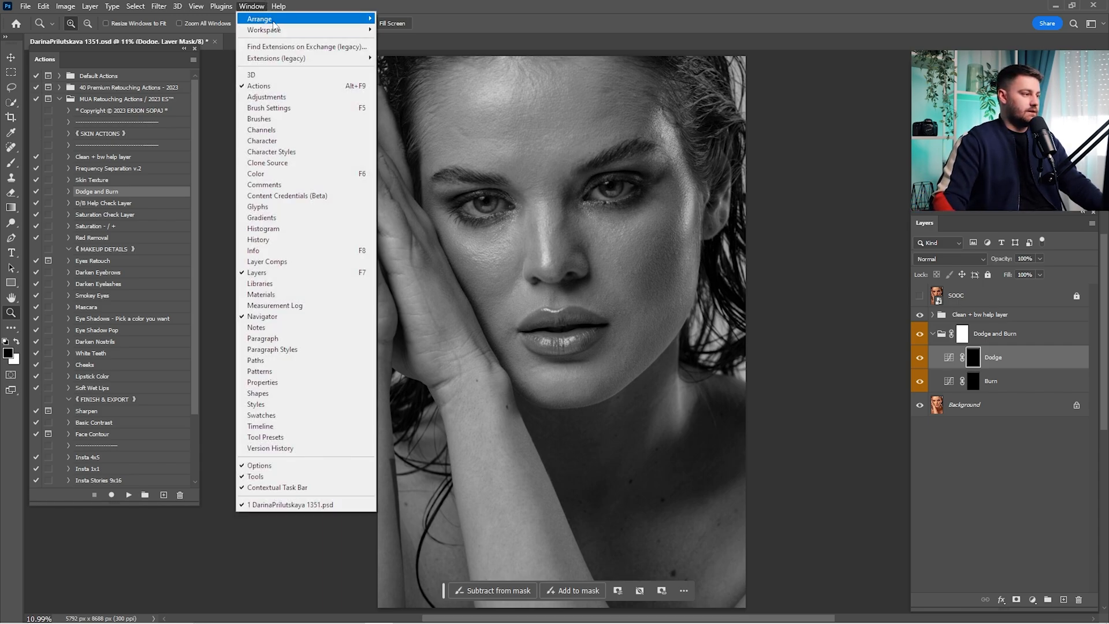
mouse_move(304, 23)
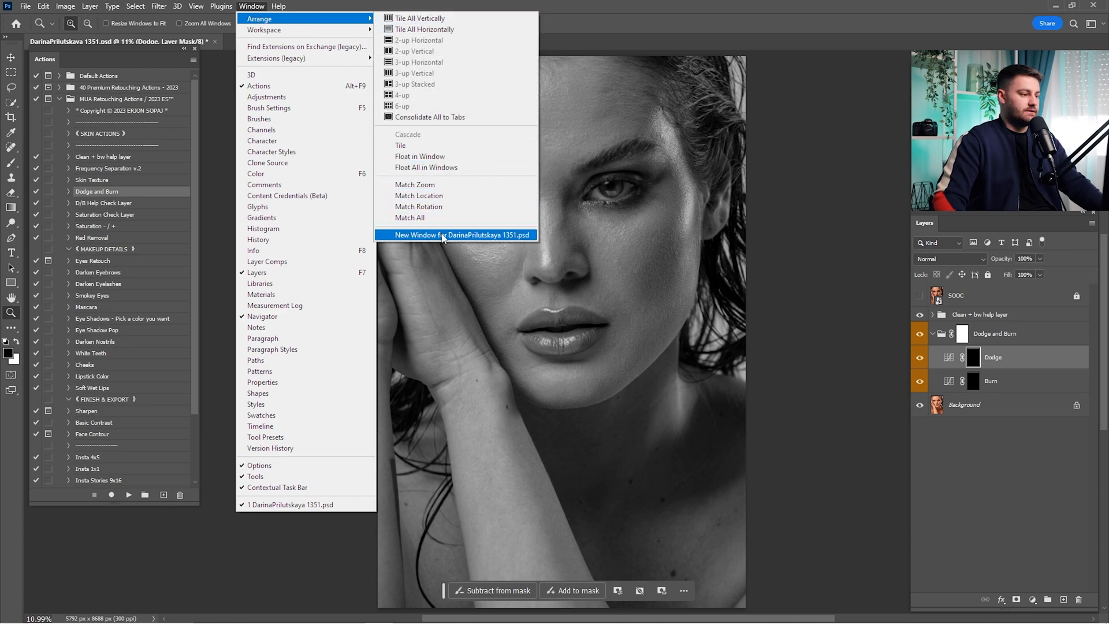
click(424, 238)
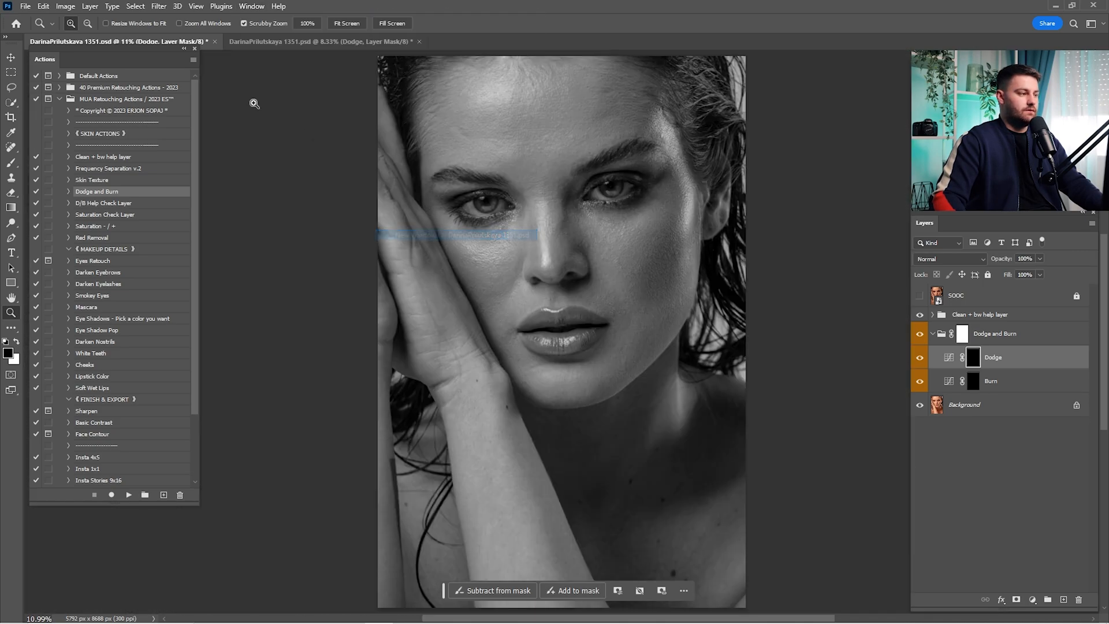
click(184, 49)
click(254, 7)
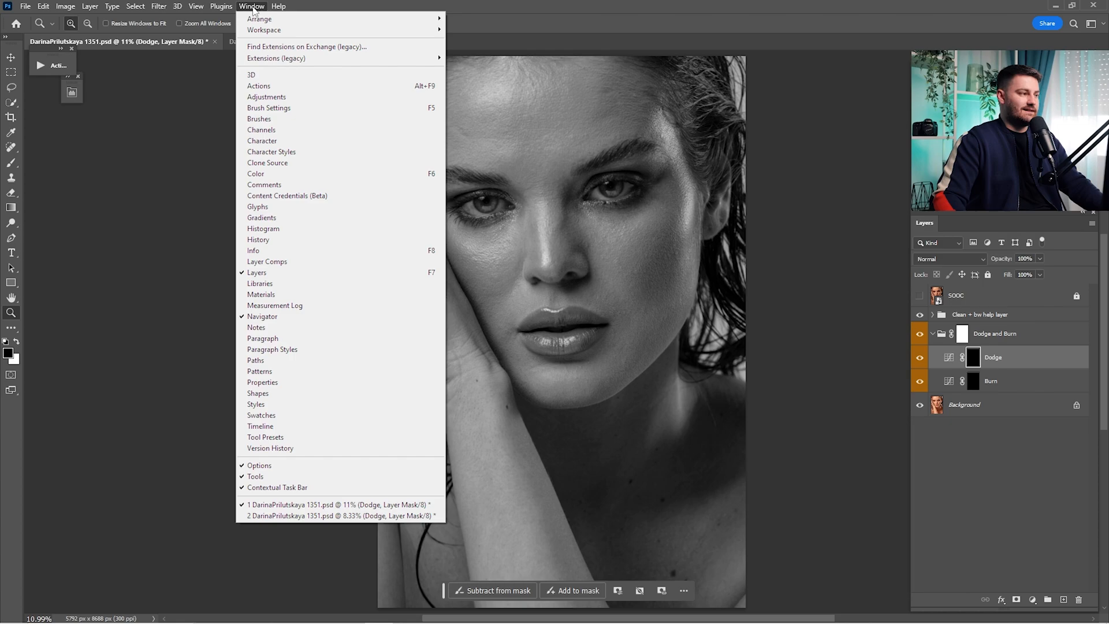
mouse_move(343, 20)
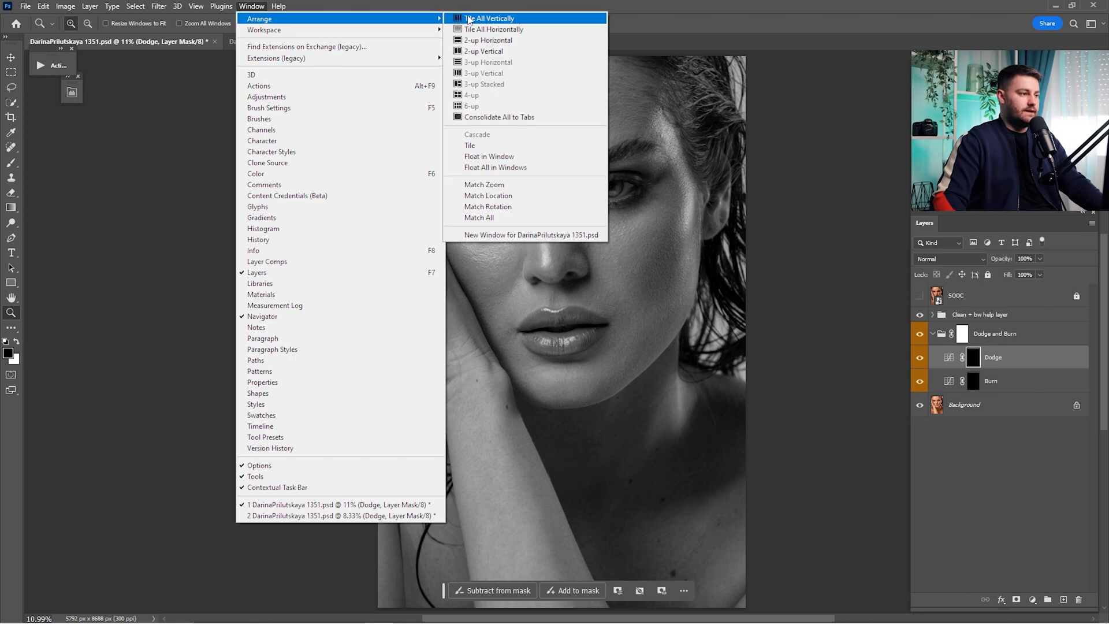
click(490, 52)
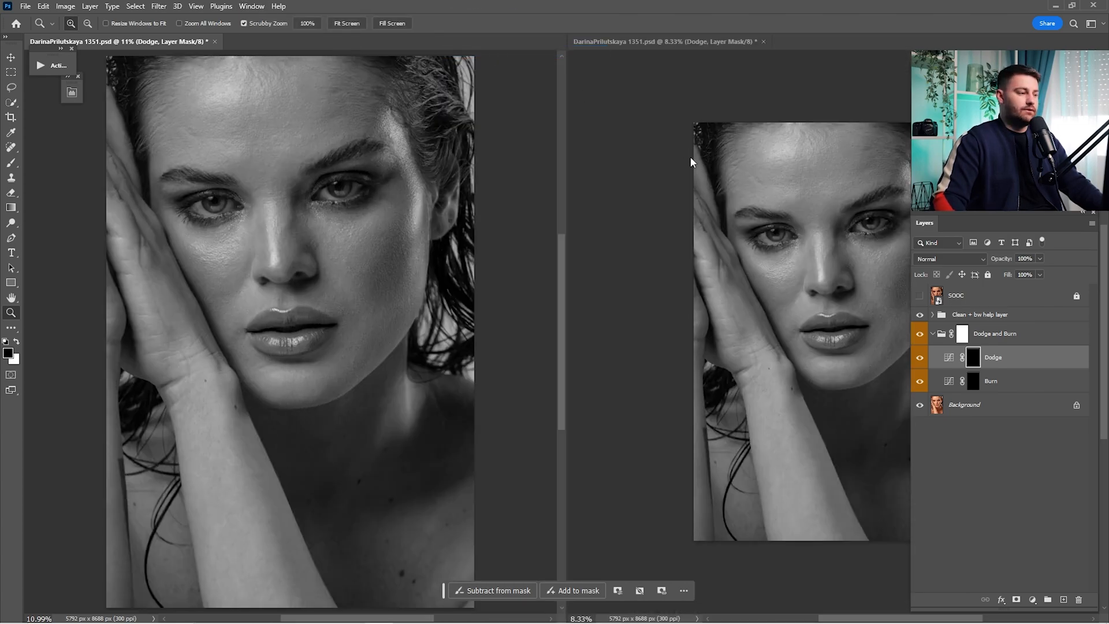
- Narrow the first document window and reduce its zoom to about 7% to hold the whole portrait as an overview
drag(521, 166, 468, 176)
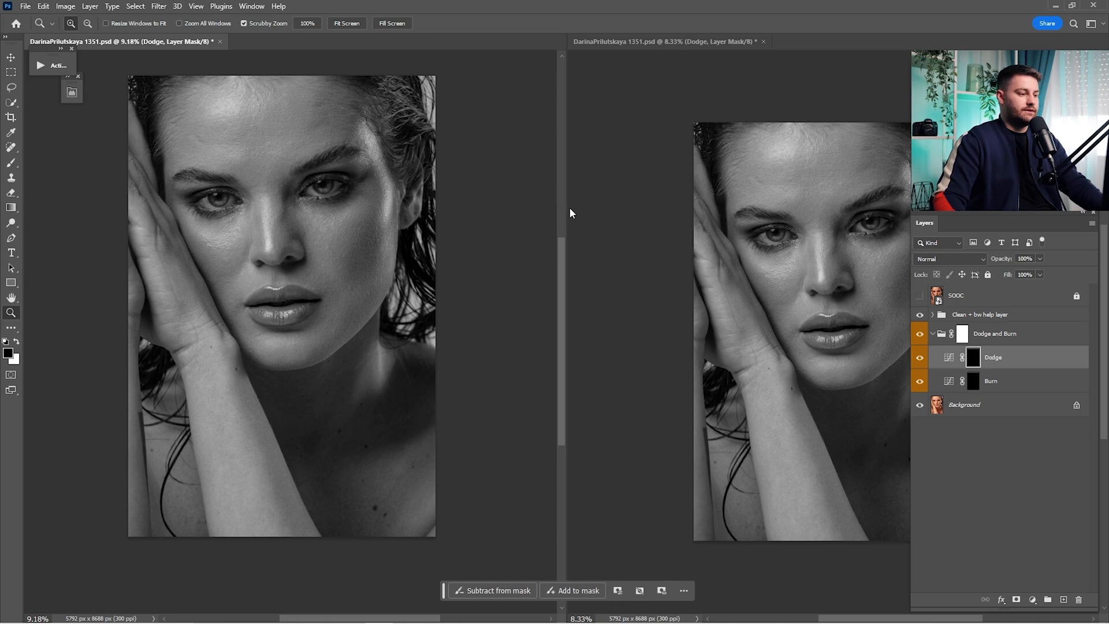
key(b)
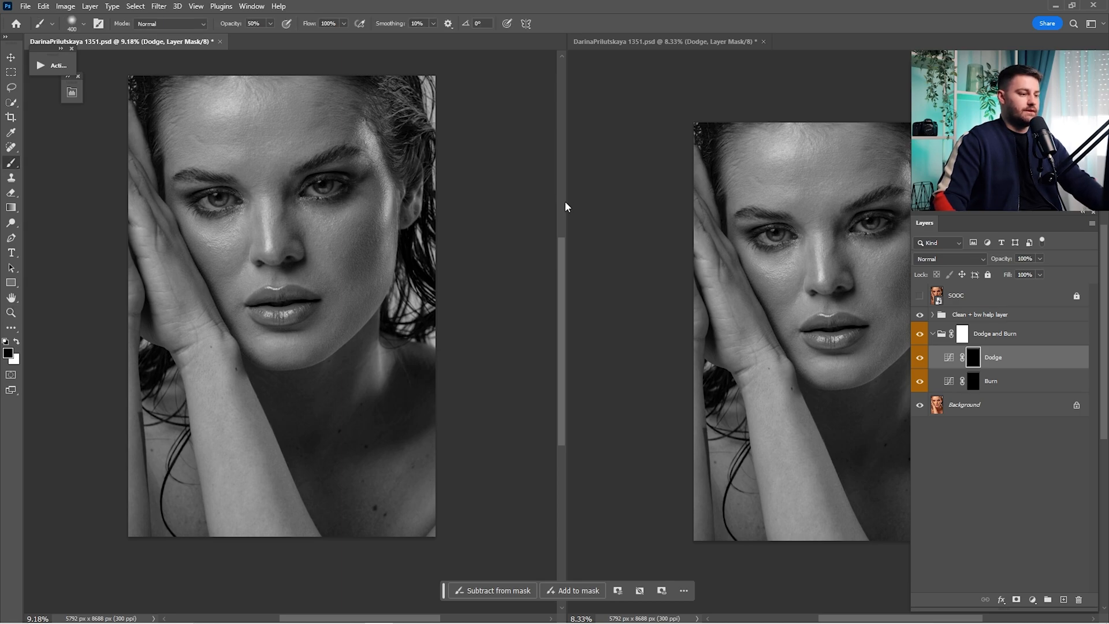
drag(565, 201, 449, 193)
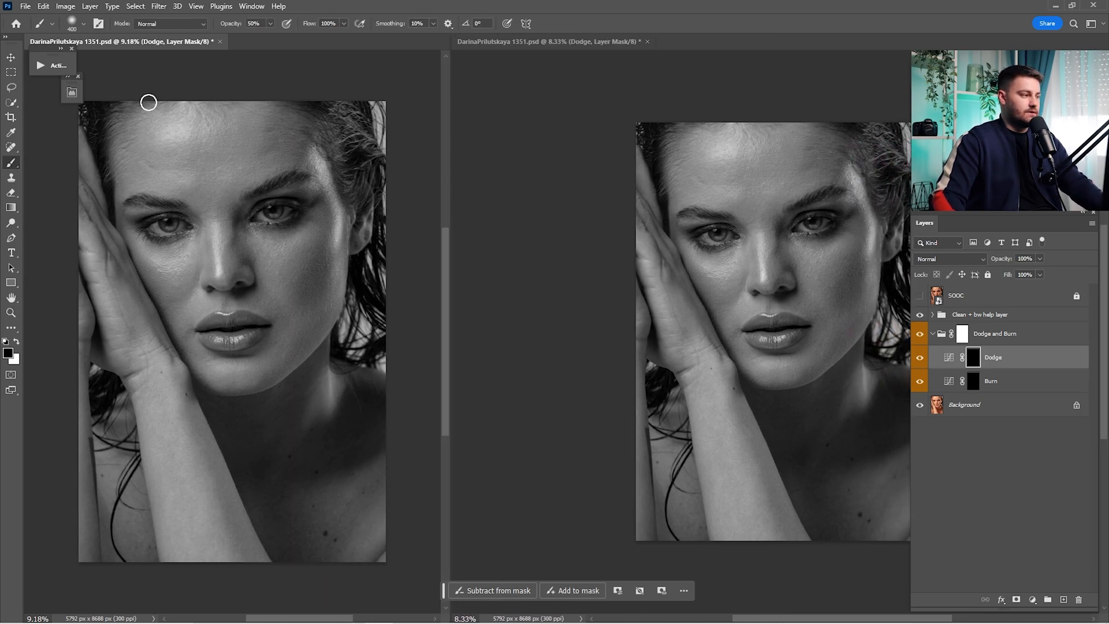
drag(358, 229, 345, 230)
drag(344, 232, 283, 240)
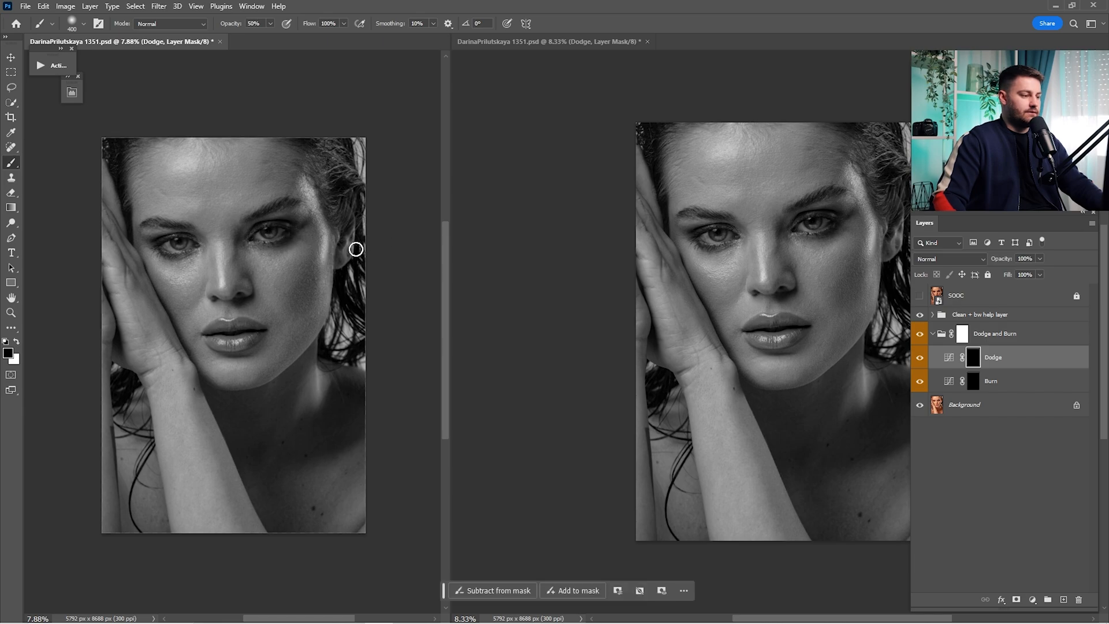
drag(356, 250, 319, 228)
click(774, 241)
drag(776, 241, 722, 231)
click(288, 248)
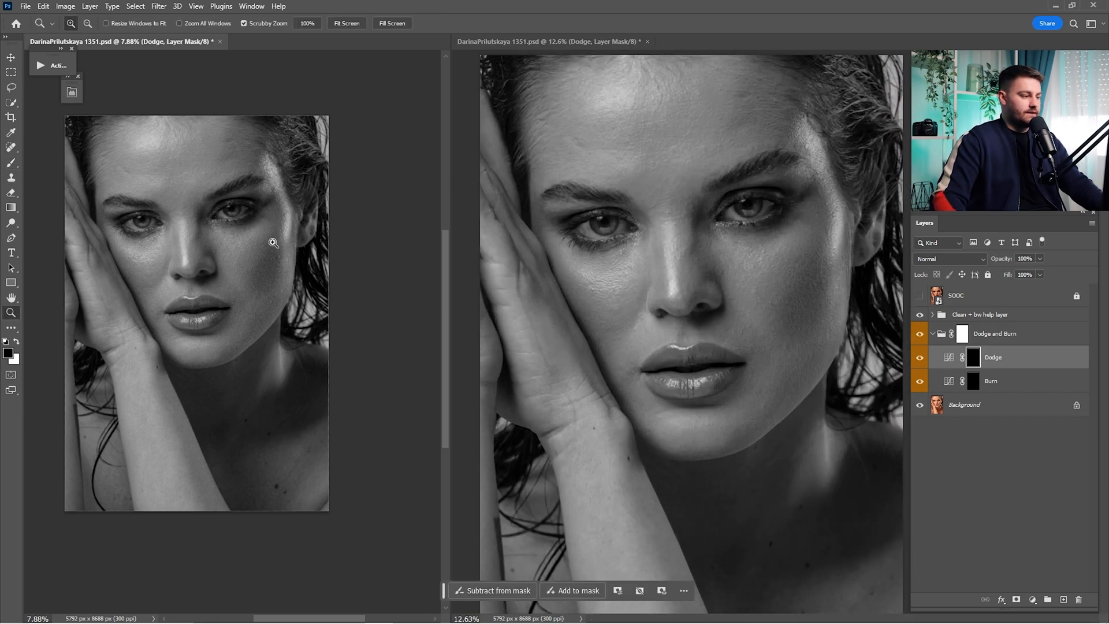
mouse_move(272, 242)
mouse_down()
mouse_move(294, 254)
mouse_move(263, 243)
mouse_up()
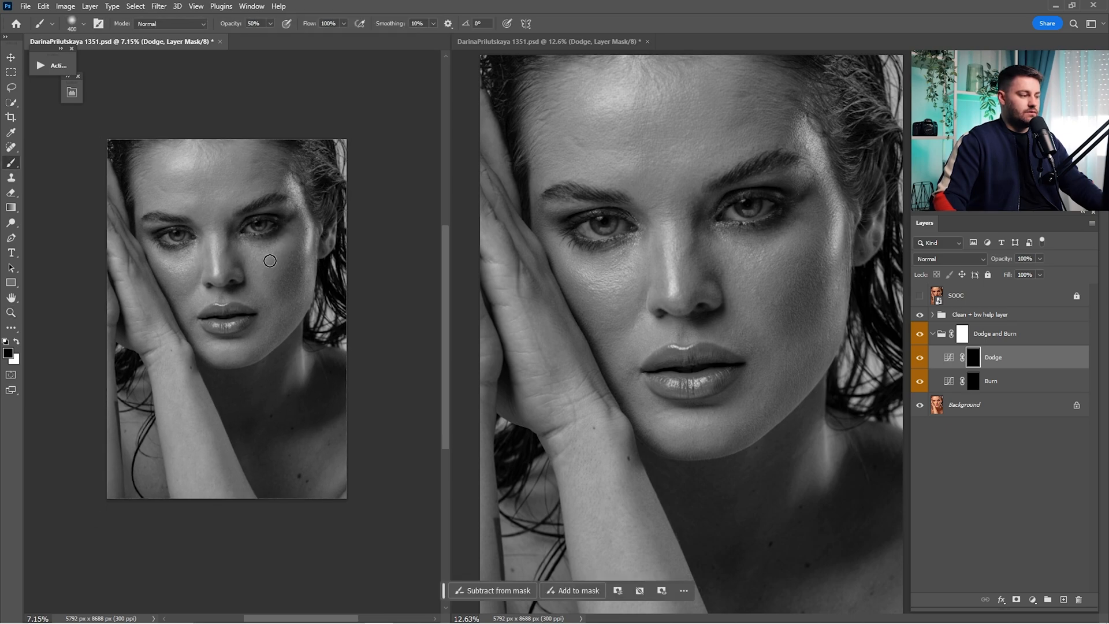
- Widen the second document window and enlarge its view to about 17%, framed on the face from forehead to lips
click(695, 241)
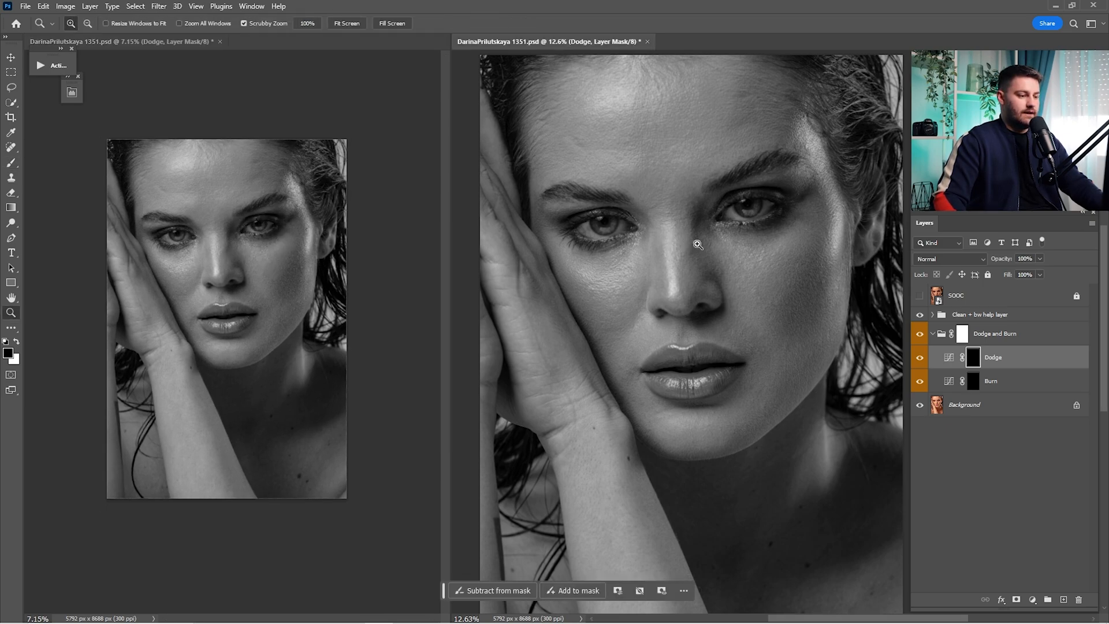
drag(698, 240, 644, 248)
drag(645, 248, 662, 241)
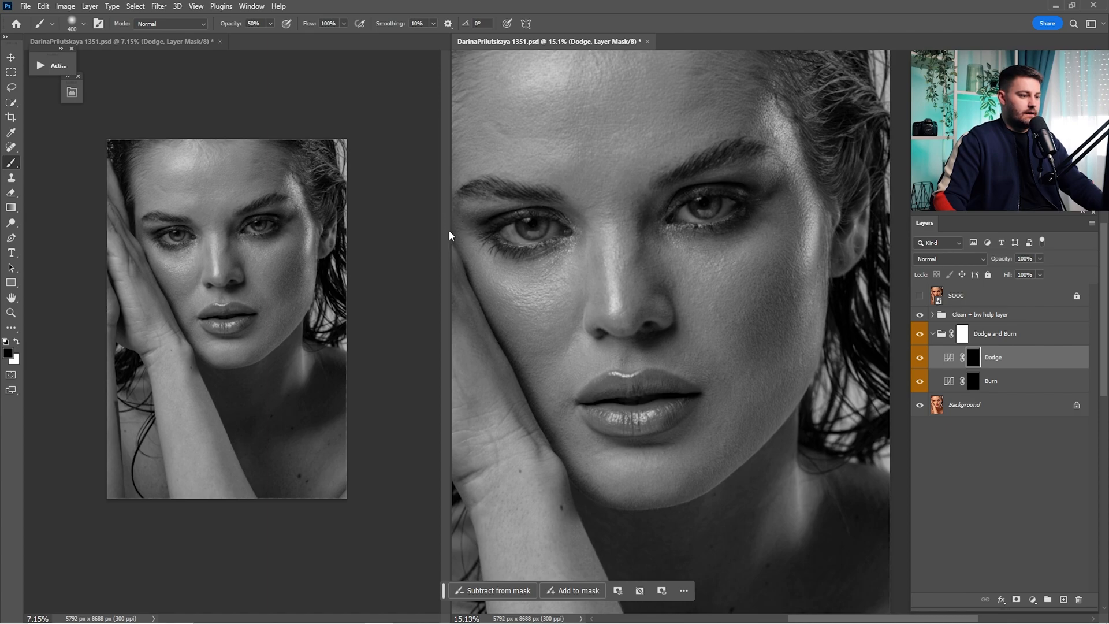
drag(450, 230, 355, 229)
drag(579, 233, 541, 228)
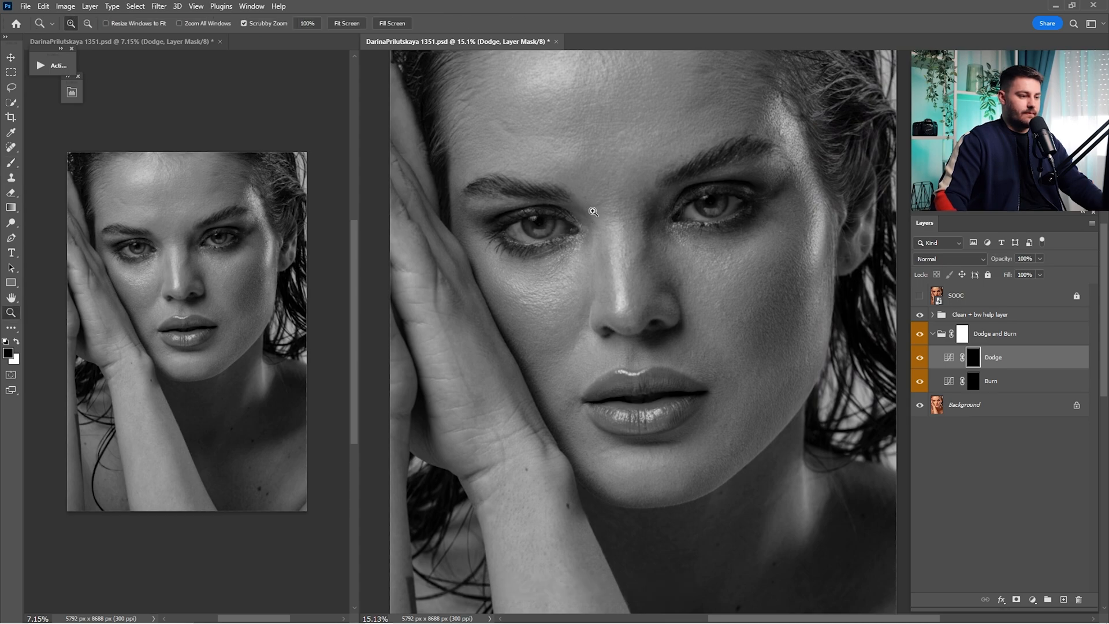
drag(637, 234, 612, 289)
drag(612, 289, 644, 372)
- Set the Brush for painting on the Dodge mask to a white foreground, 100% opacity and 2% flow
key(x)
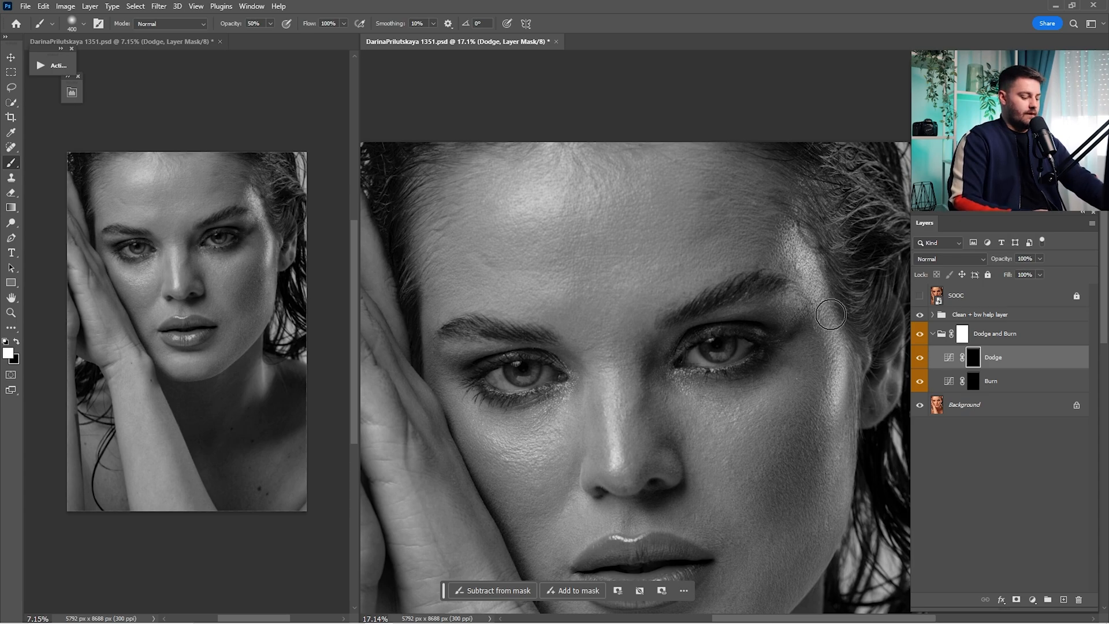
key(1)
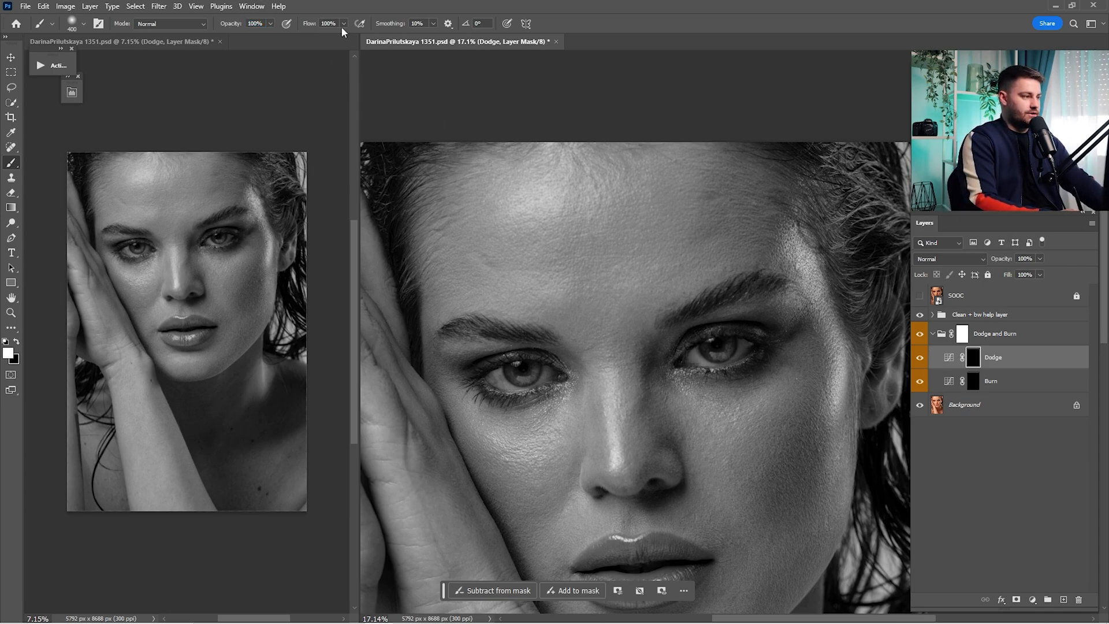
click(344, 23)
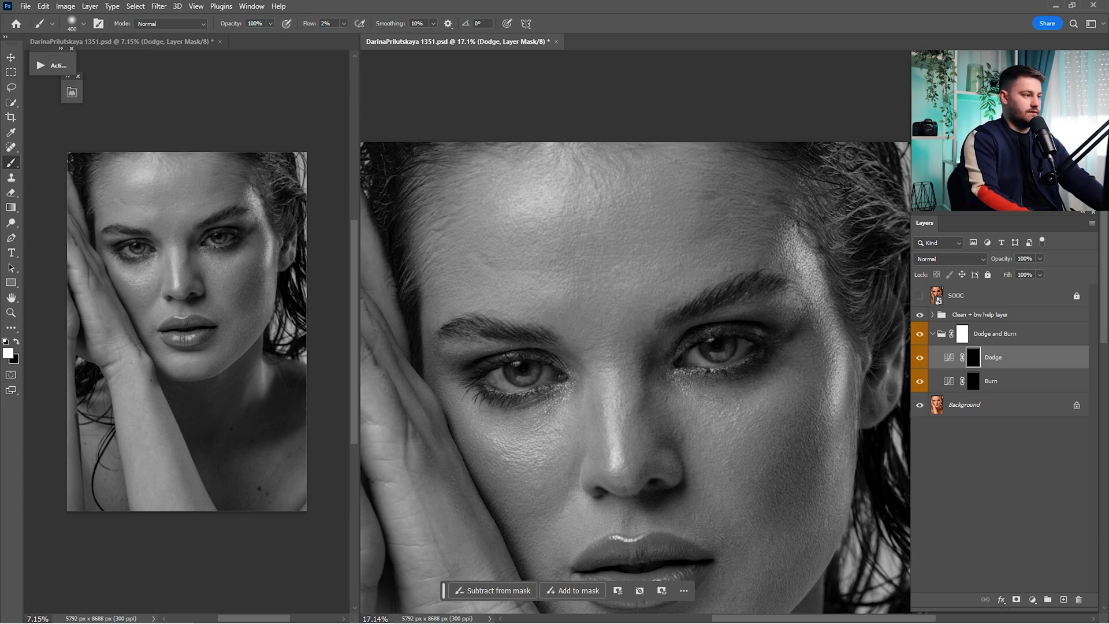
- Try smaller and larger brush sizes over the forehead
drag(675, 227, 699, 213)
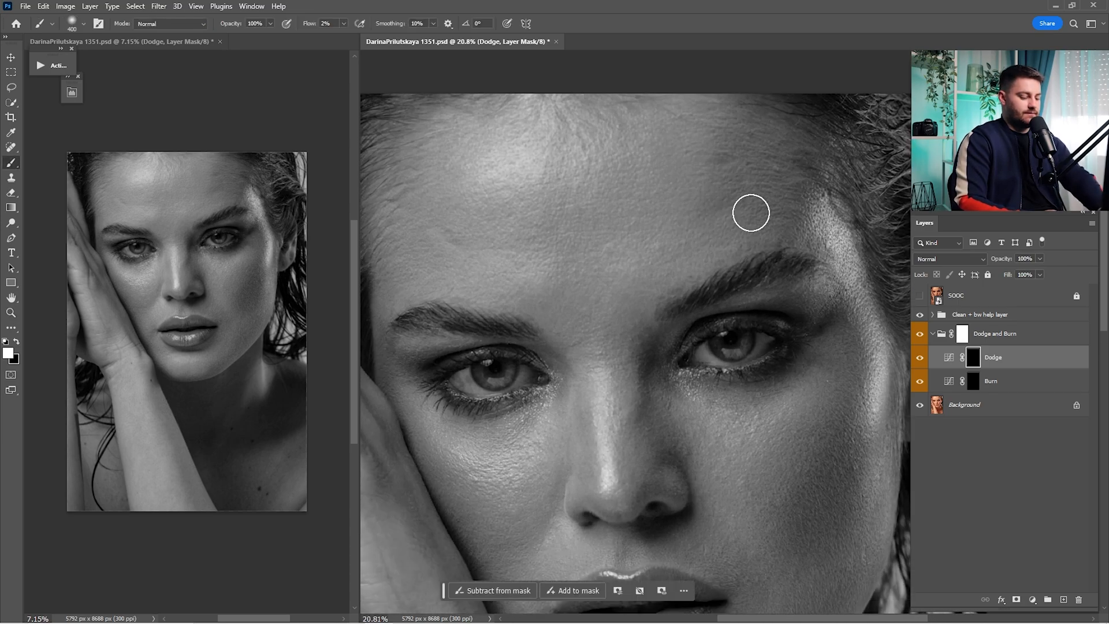
key(bracketleft)
key(bracketleft)
key(bracketleft)
key(bracketleft)
key(bracketleft)
key(bracketleft)
key(bracketright)
key(bracketright)
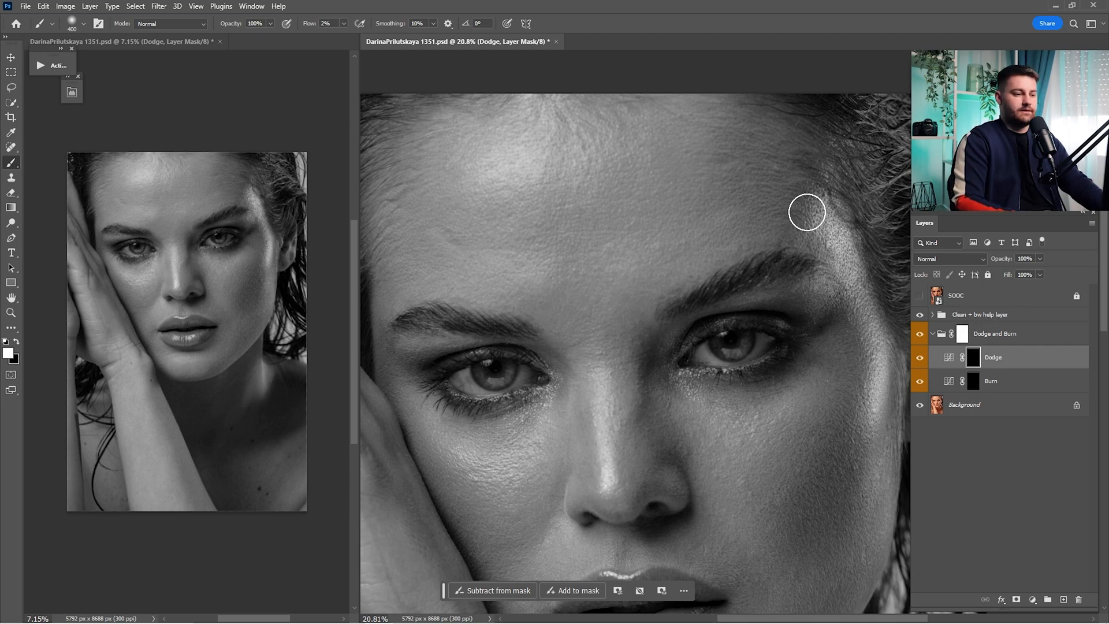
drag(568, 223, 693, 234)
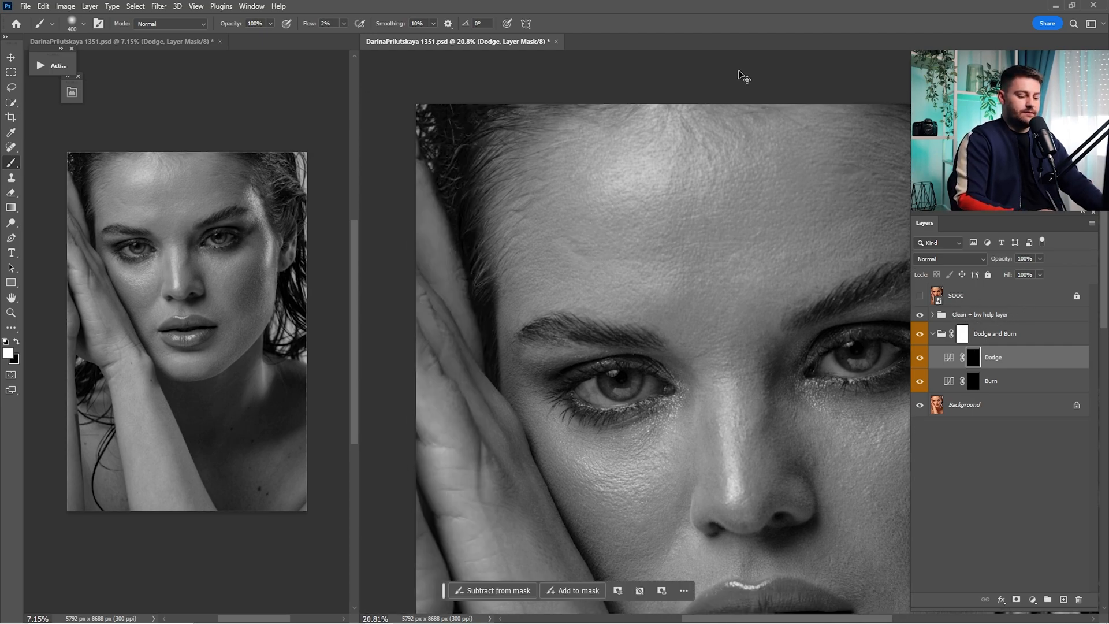
- Add a Curves adjustment layer directly above the Clean + bw help layer group
scroll(739, 71, down, 4)
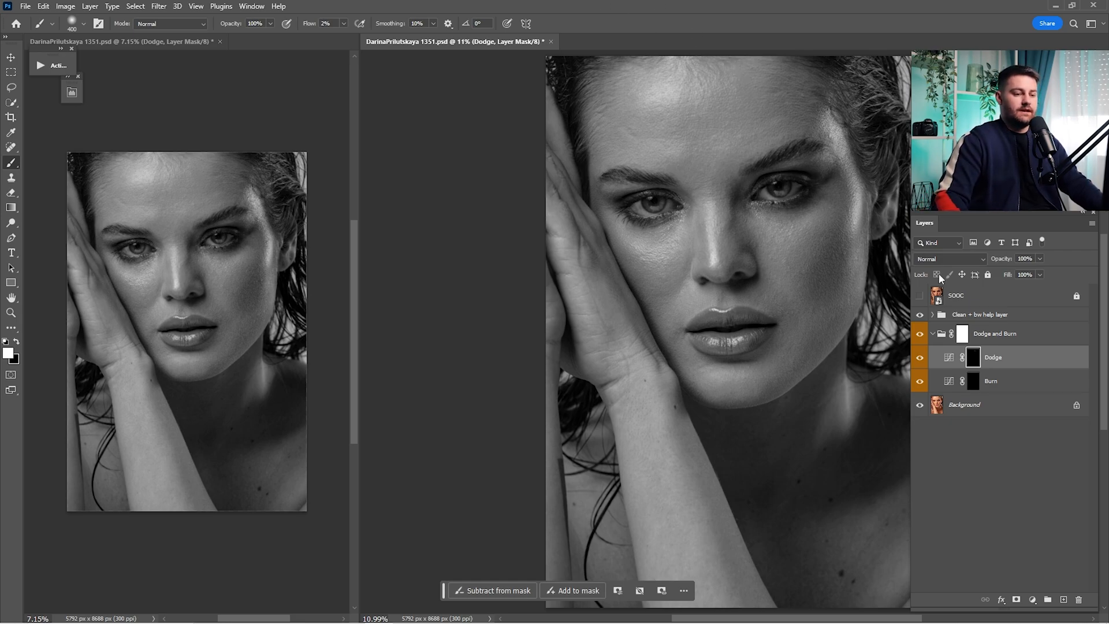
click(969, 314)
click(1032, 599)
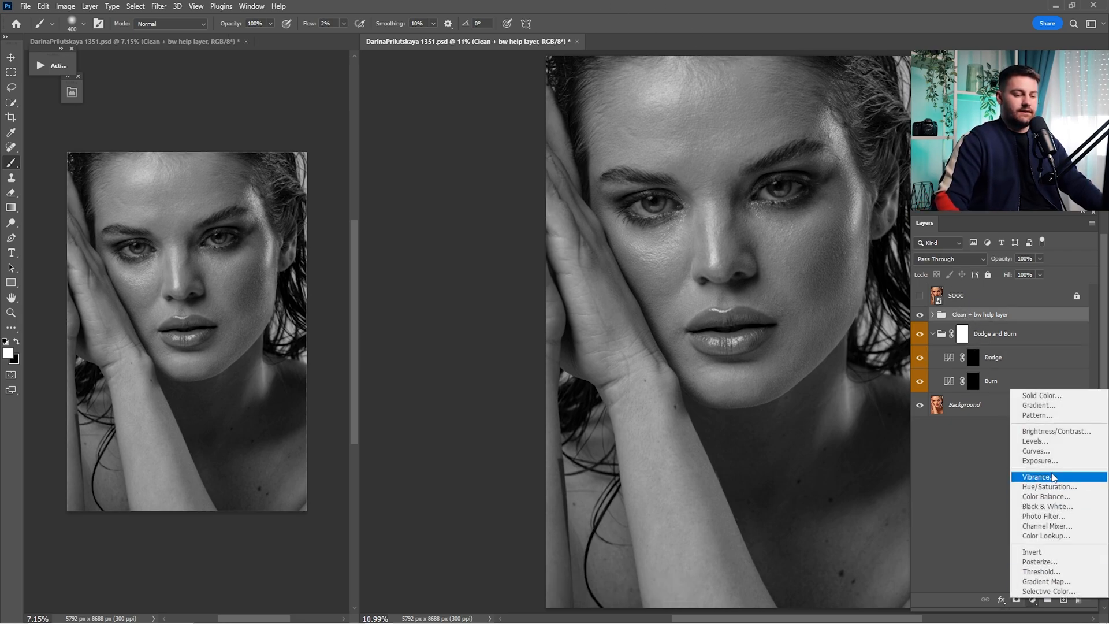
click(988, 513)
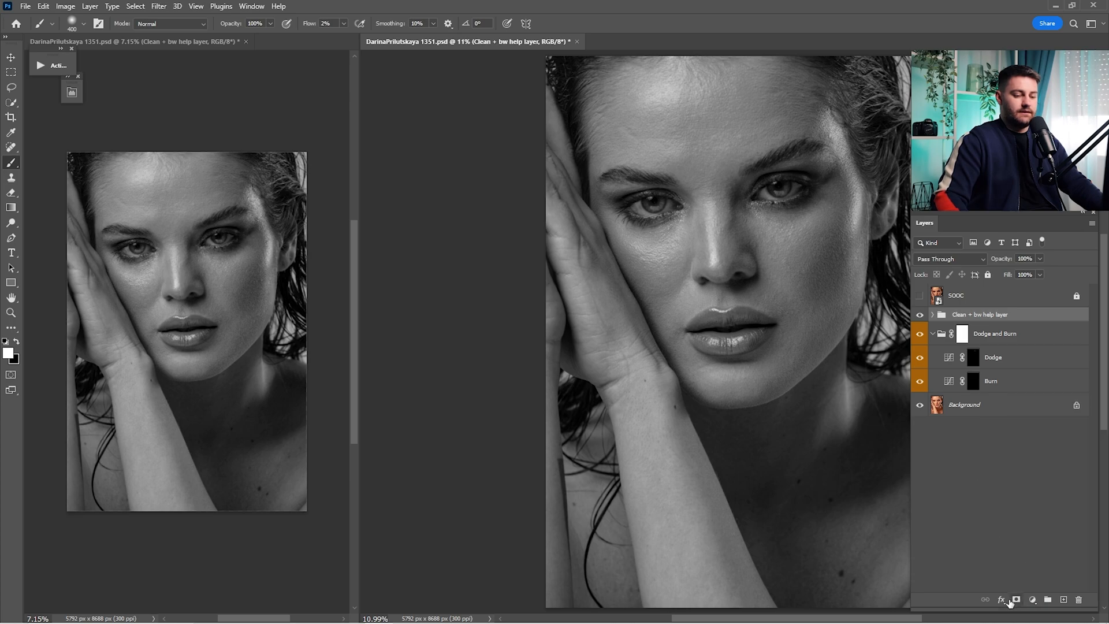
click(1033, 599)
click(1036, 461)
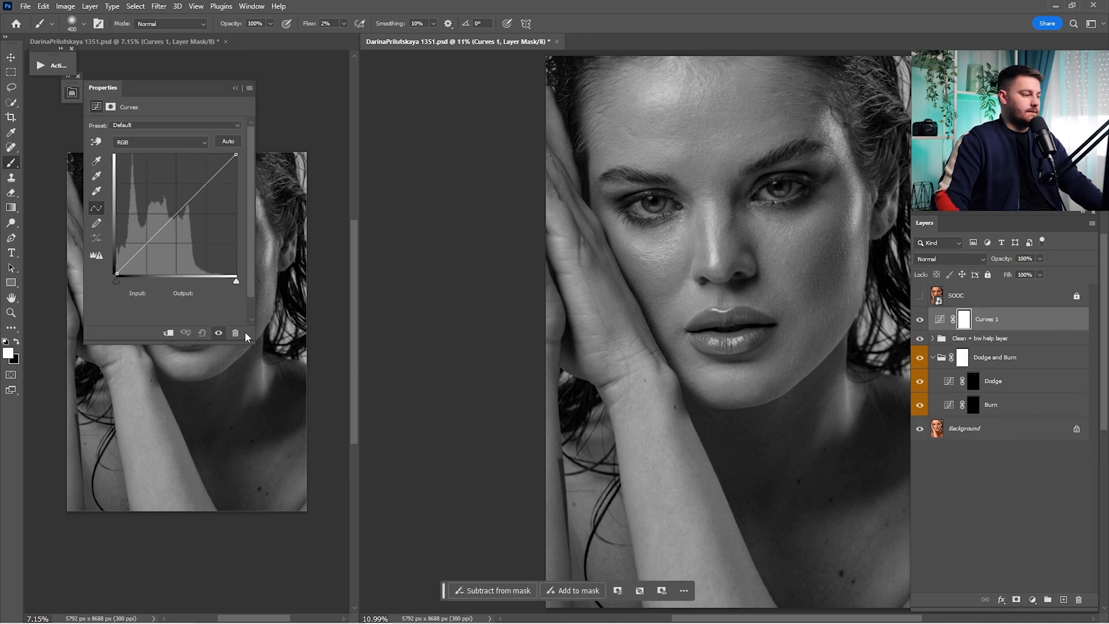
- Increase the contrast in the Curves layer by moving the black point to input 33 and pulling the white point inward
drag(114, 282, 133, 284)
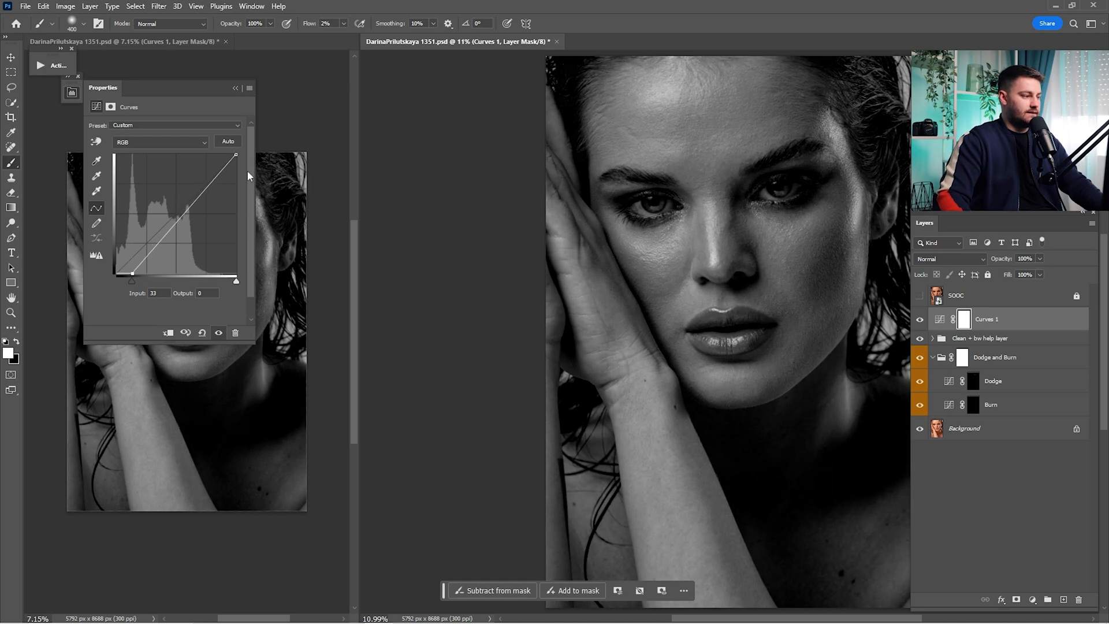
drag(238, 155, 221, 153)
click(237, 88)
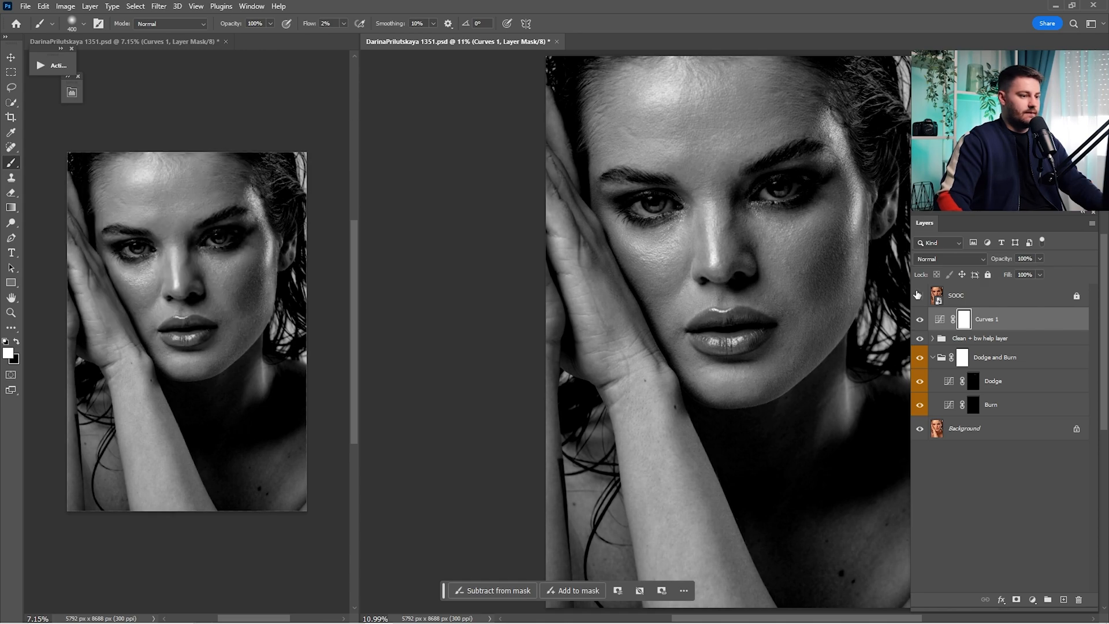
- Compare the black and white portrait with and without the Curves adjustment
click(919, 320)
click(919, 320)
click(920, 319)
click(920, 319)
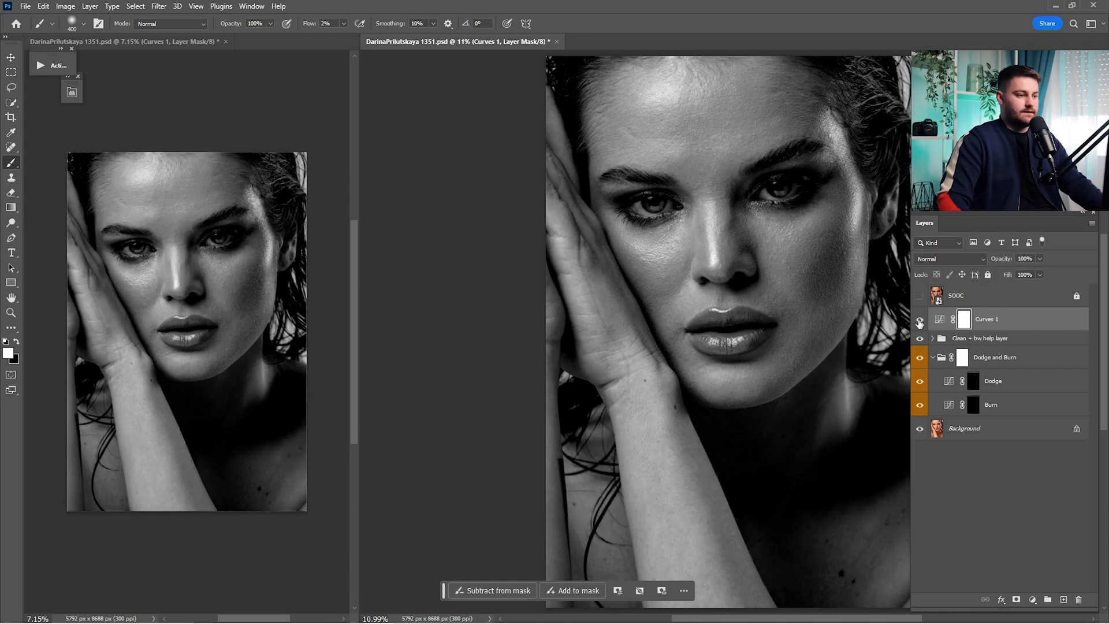
- Activate the Dodge layer mask and lighten the dark patches on the forehead with a soft brush at 2% flow
click(919, 319)
click(919, 320)
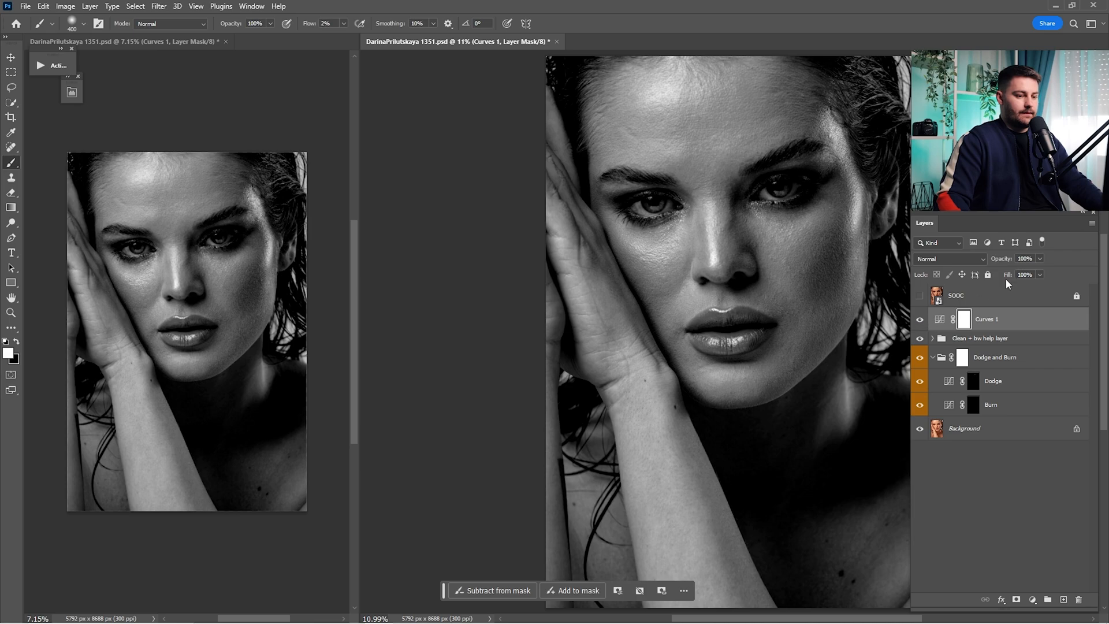
click(974, 382)
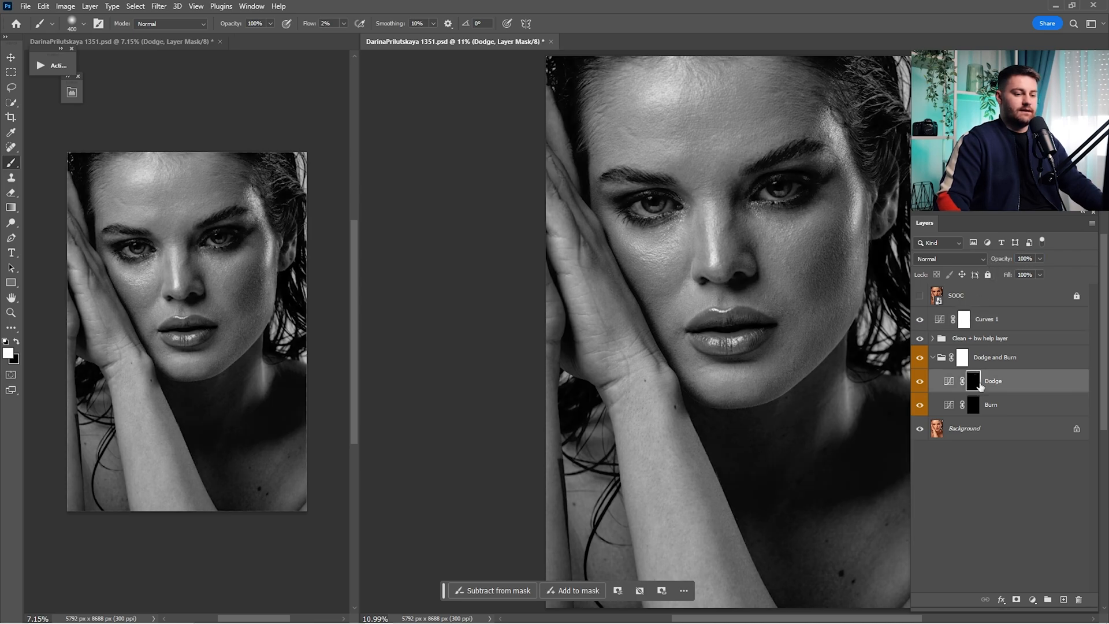
drag(714, 151, 751, 152)
drag(720, 156, 696, 300)
drag(578, 225, 626, 225)
drag(626, 225, 632, 274)
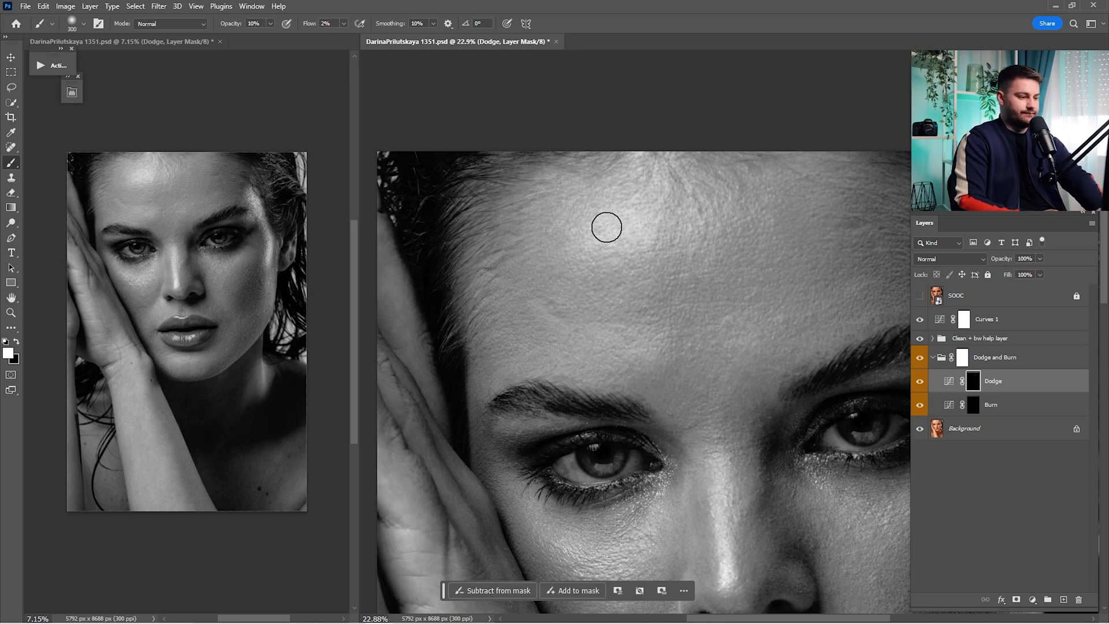
key(bracketright)
key(bracketright)
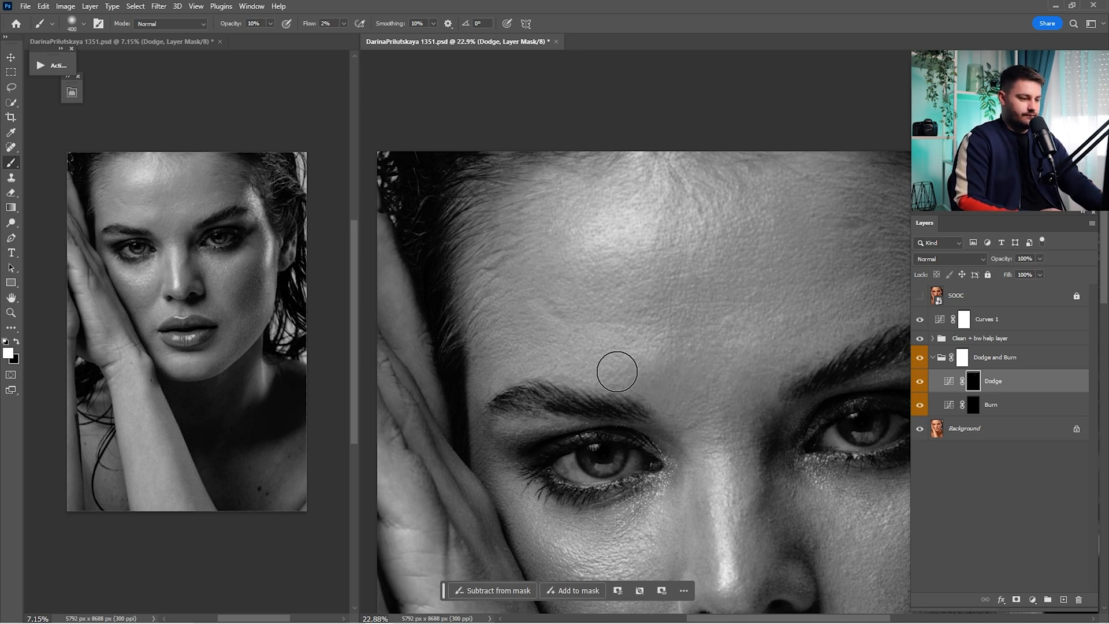
- Compare the forehead without the Dodge layer, set the brush opacity to 100% and continue dodging the forehead's uneven patches
click(921, 382)
click(920, 382)
drag(827, 281, 691, 279)
key(0)
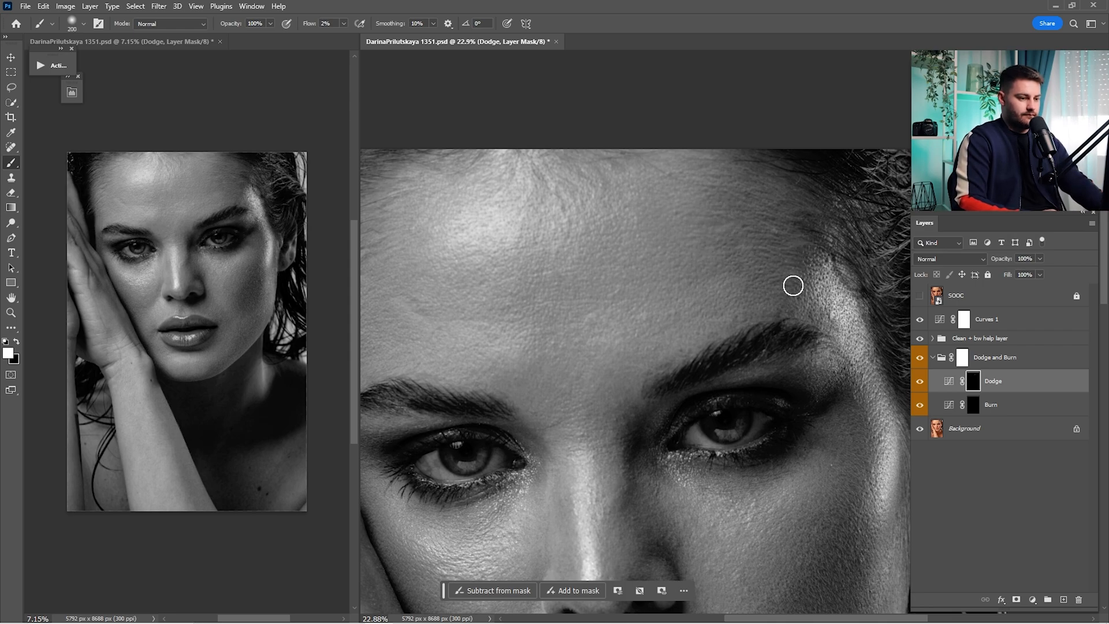
scroll(719, 221, up, 2)
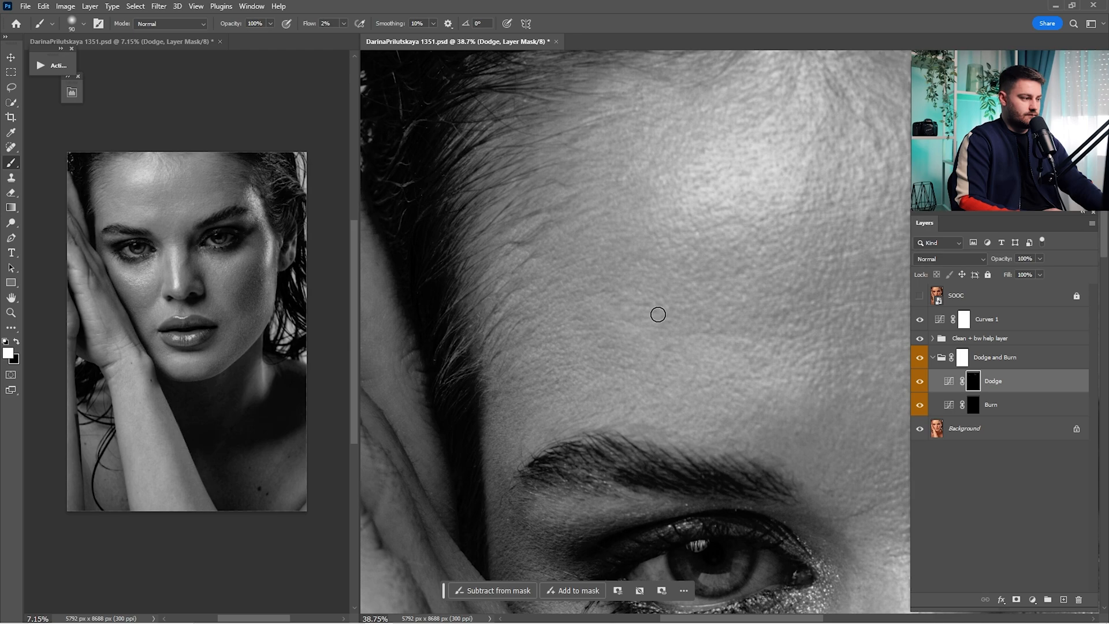
key(bracketright)
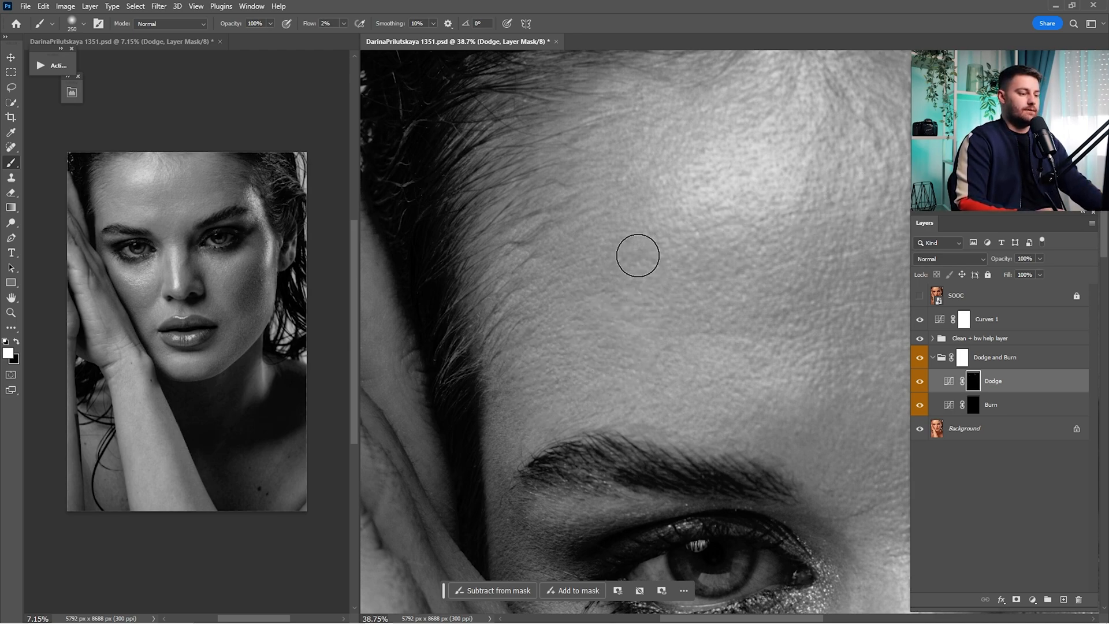
drag(572, 247, 480, 293)
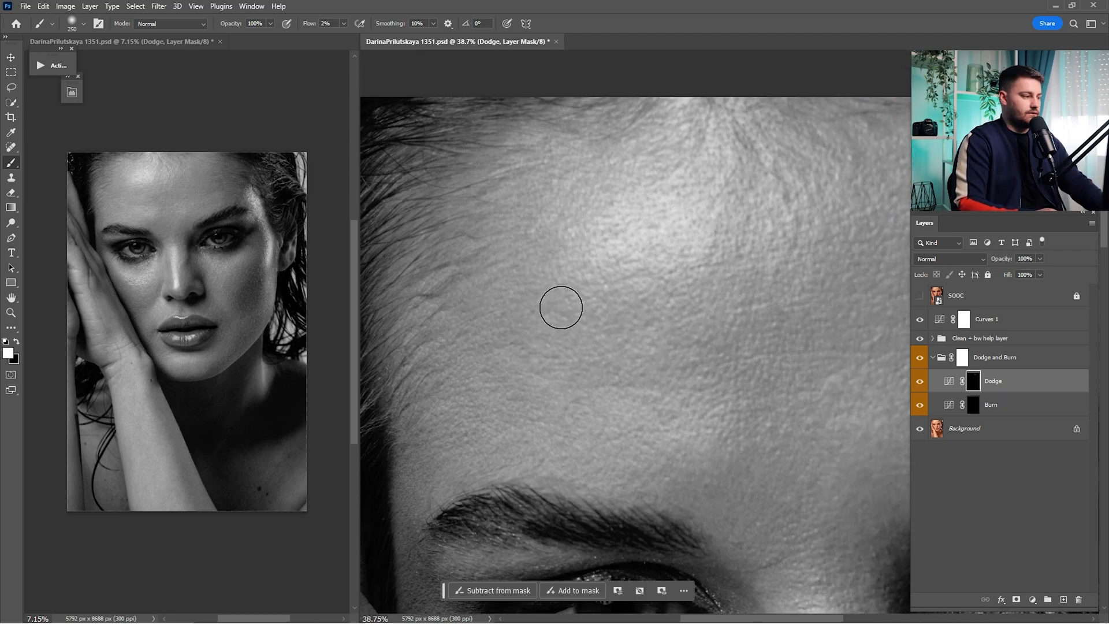
drag(740, 361, 649, 333)
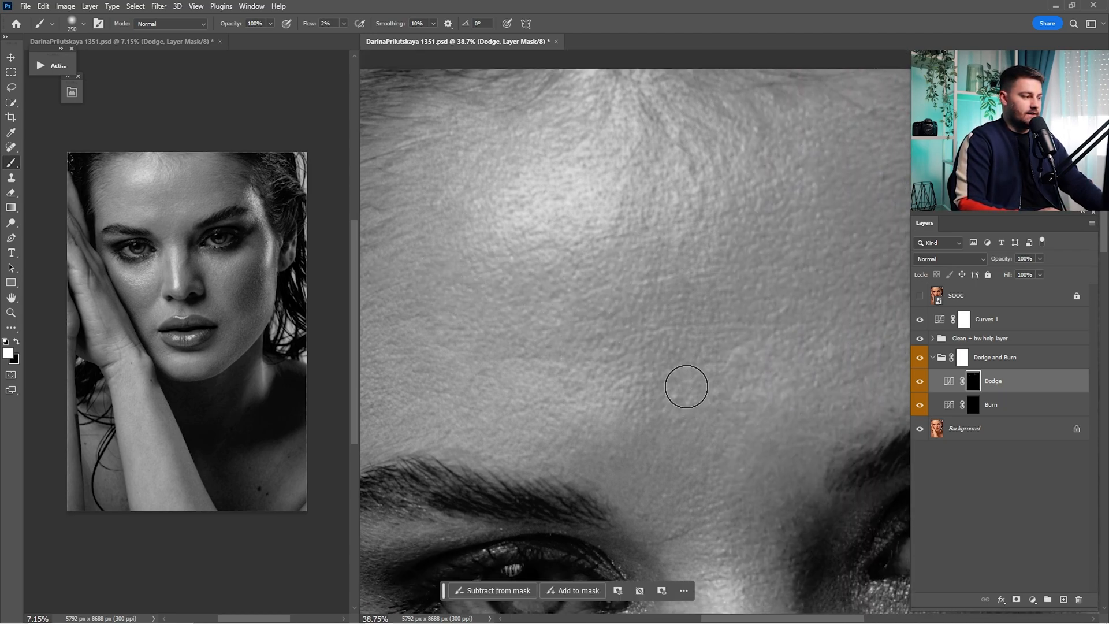
scroll(666, 364, up, 3)
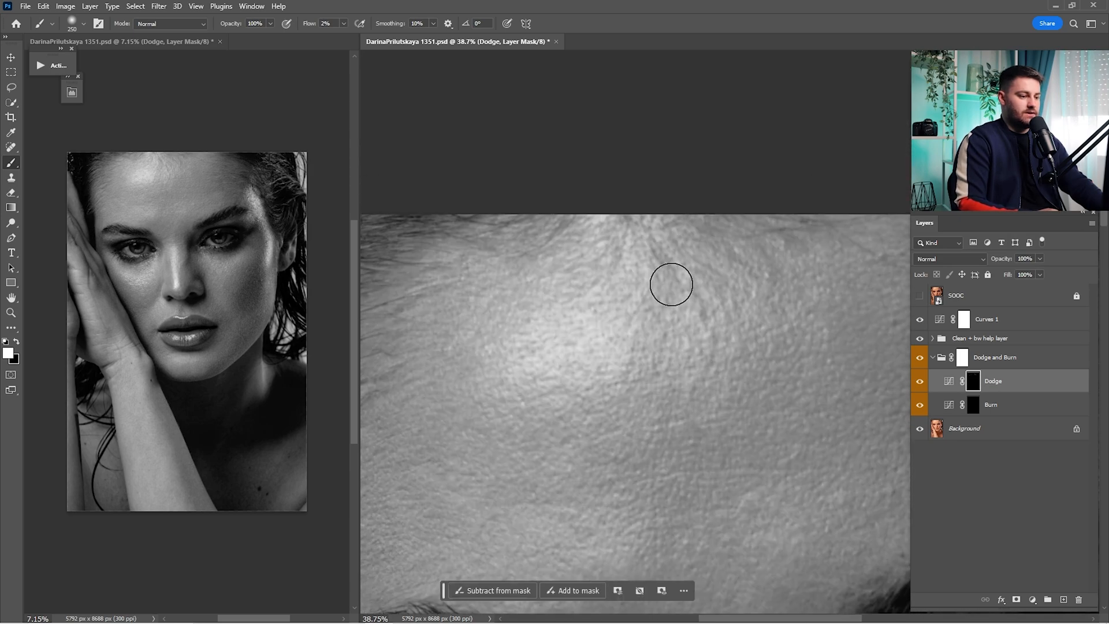
drag(536, 369, 639, 308)
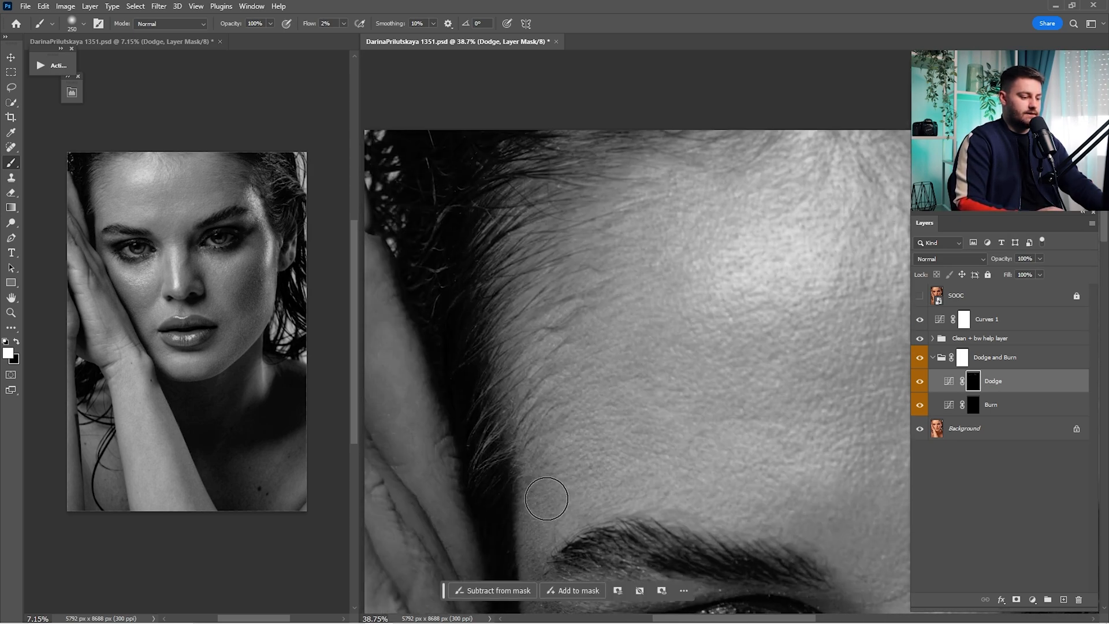
- Dodge the darker skin from the temple across to the area between the eyebrows
drag(572, 444, 476, 323)
mouse_move(841, 402)
mouse_down()
mouse_move(610, 298)
mouse_move(610, 284)
mouse_up()
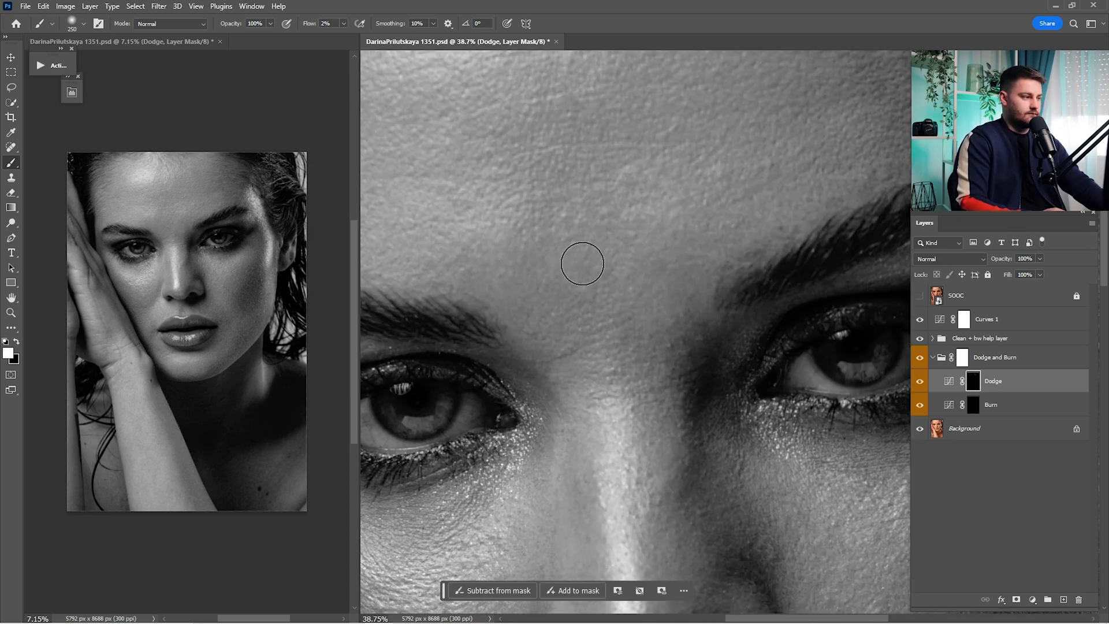
drag(712, 263, 539, 383)
drag(508, 248, 682, 312)
drag(520, 324, 681, 396)
- Set the brush opacity to 70% and dodge the skin under the eye beside the hand with a smaller brush
key(7)
drag(603, 538, 658, 81)
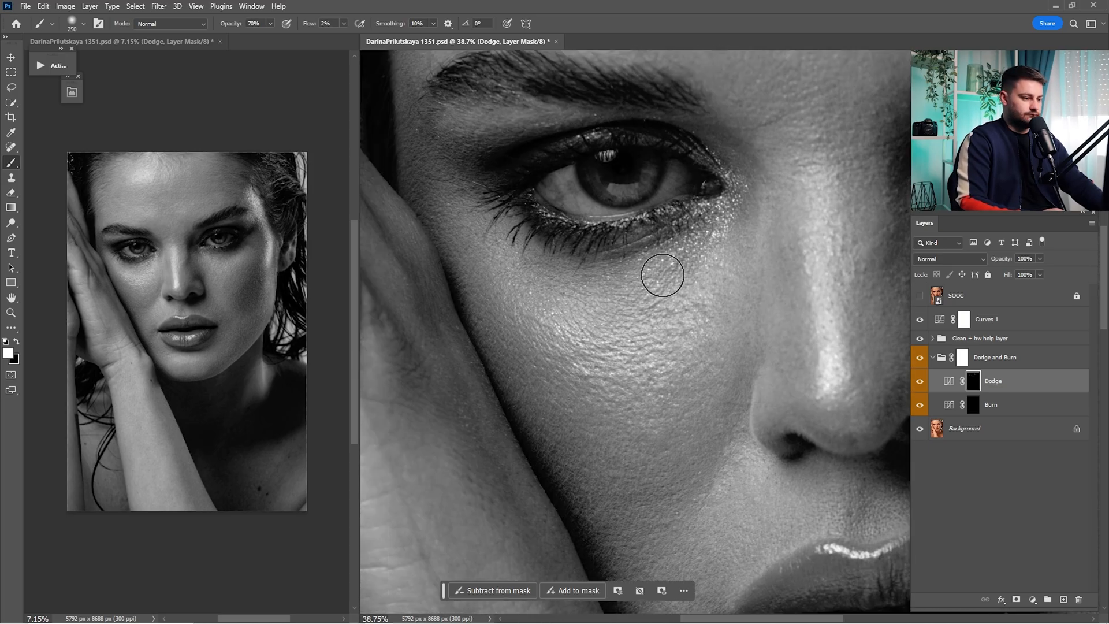
key(bracketleft)
key(bracketleft)
key(bracketleft)
key(bracketleft)
drag(802, 287, 733, 319)
mouse_move(703, 359)
mouse_down()
mouse_move(737, 322)
mouse_move(743, 362)
mouse_up()
- Enlarge the brush and dodge the dark patches on the lower cheek beside the hand and around the mouth
key(bracketright)
key(bracketright)
key(bracketright)
key(bracketright)
drag(641, 507, 574, 372)
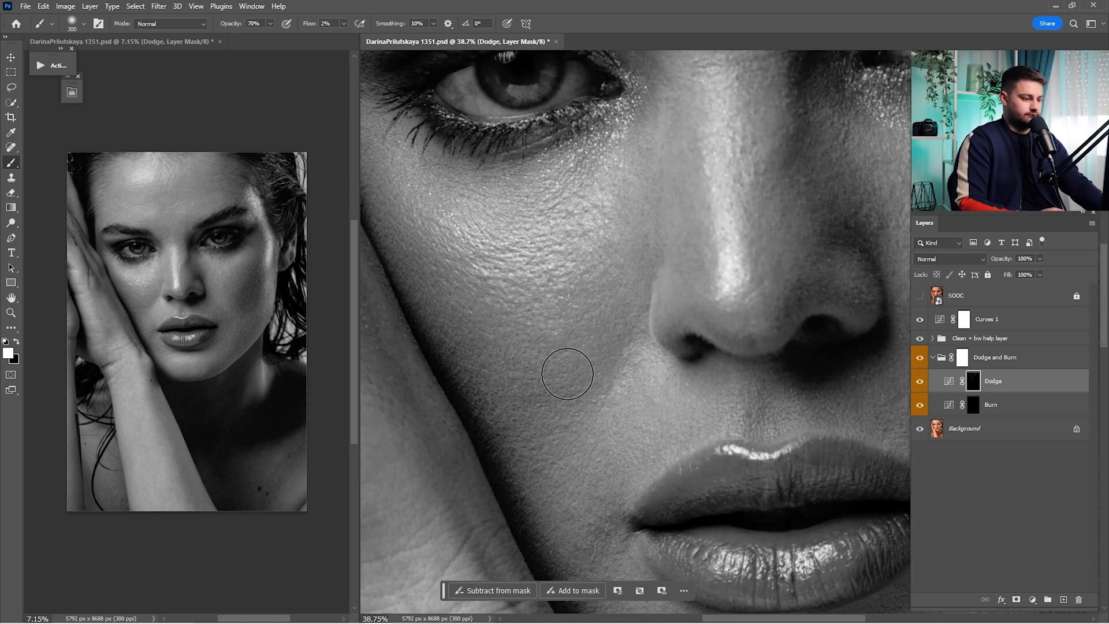
drag(609, 535, 540, 311)
drag(698, 496, 633, 417)
drag(855, 168, 663, 333)
drag(787, 248, 725, 369)
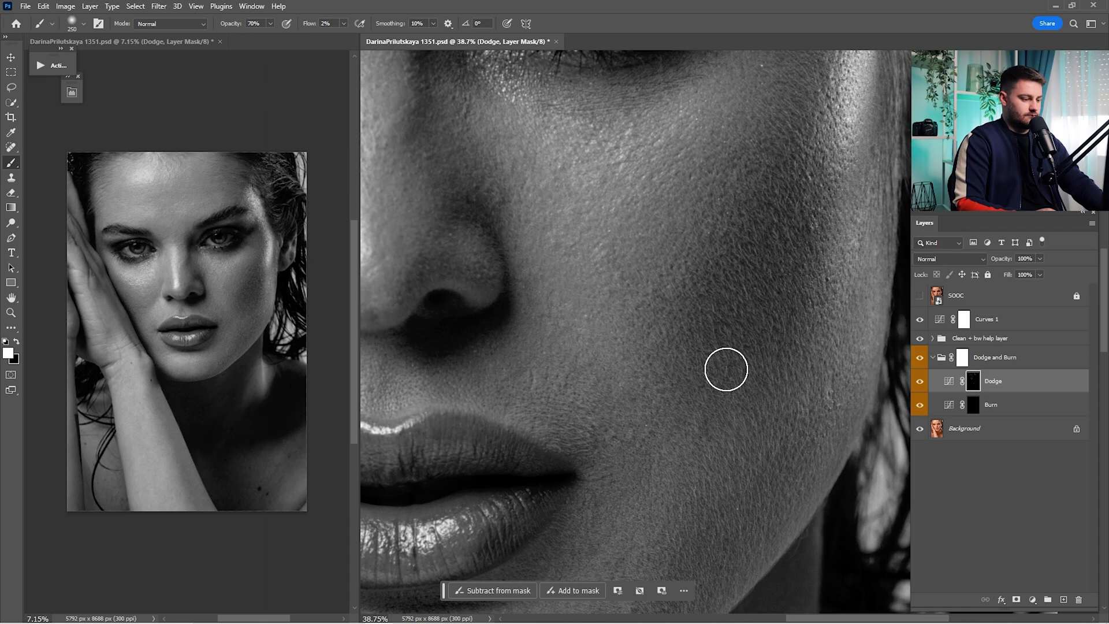
- Dodge the shaded cheek on the side away from the hand, varying the brush size to match the patches
key(bracketleft)
key(bracketleft)
key(bracketleft)
key(bracketleft)
key(bracketright)
key(bracketright)
key(bracketright)
key(bracketright)
- Dodge the dark skin beside the nose and below the inner corner of the eye away from the hand
drag(577, 115, 664, 351)
drag(498, 356, 606, 336)
key(bracketleft)
key(bracketleft)
key(bracketleft)
key(bracketleft)
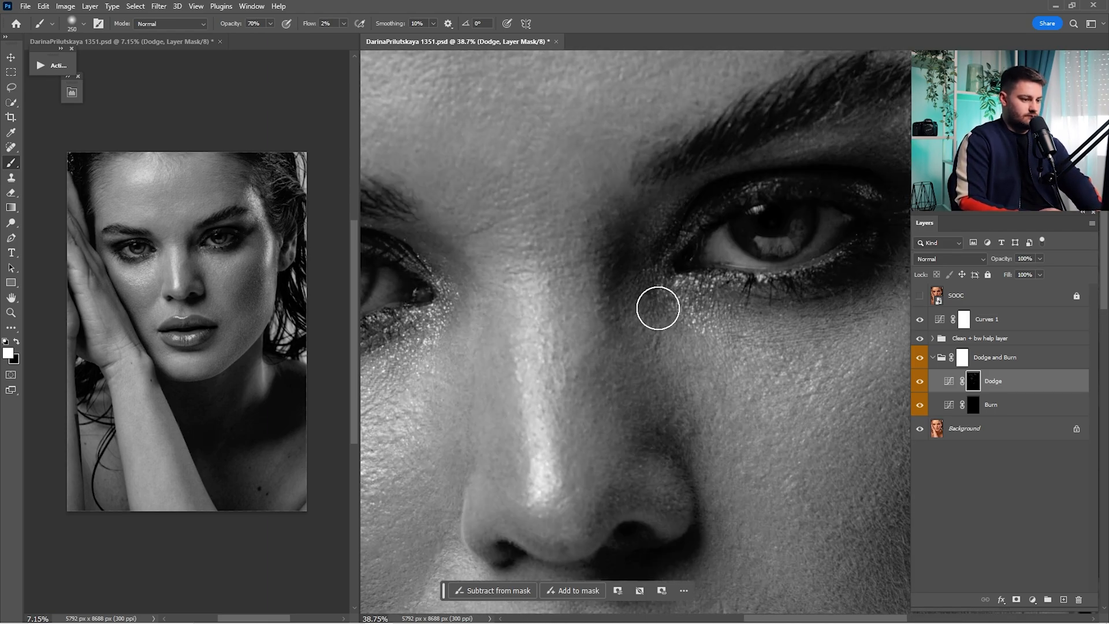
drag(752, 394, 612, 491)
drag(722, 87, 867, 485)
- Compare the whole portrait with and without the Dodge layer, in black and white and in colour with the help layers hidden
key(z)
drag(829, 120, 751, 120)
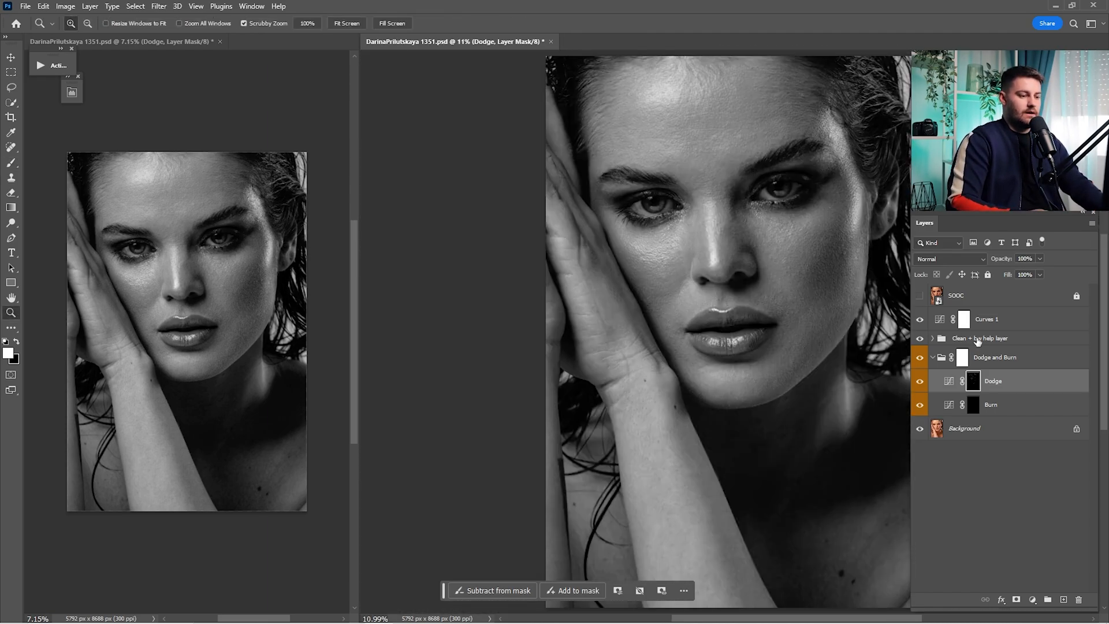
click(921, 383)
click(921, 382)
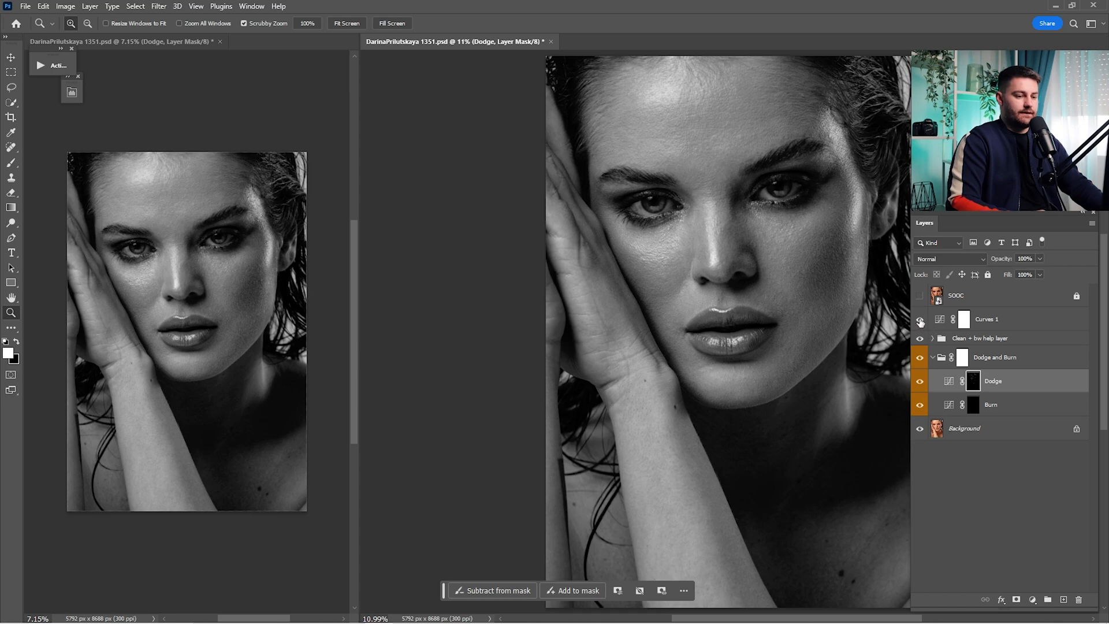
click(920, 319)
click(919, 338)
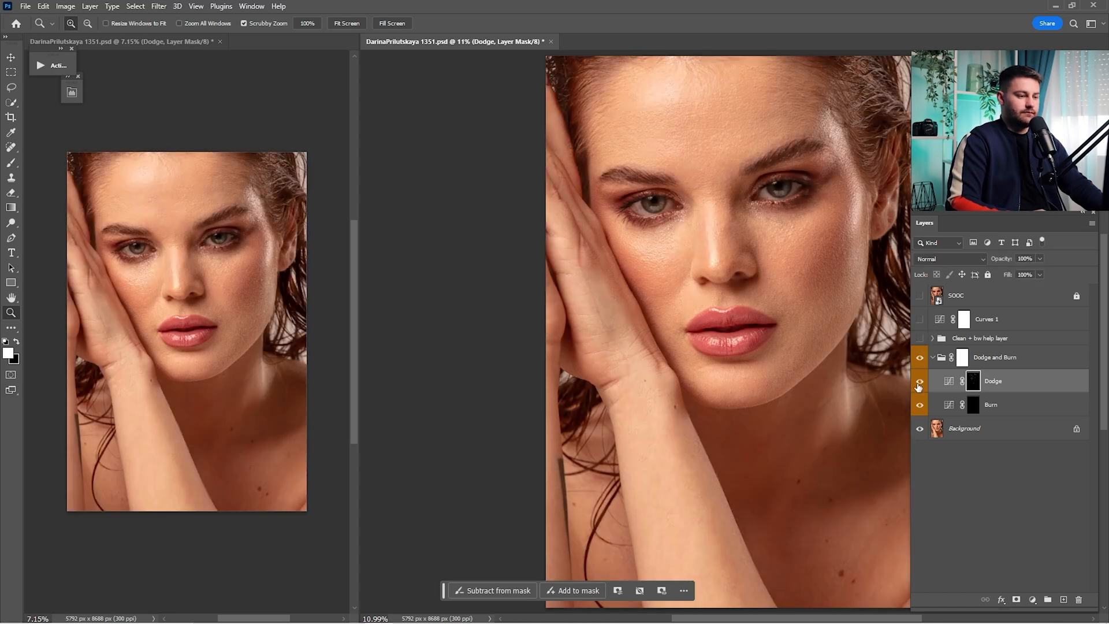
click(920, 382)
click(920, 379)
click(922, 376)
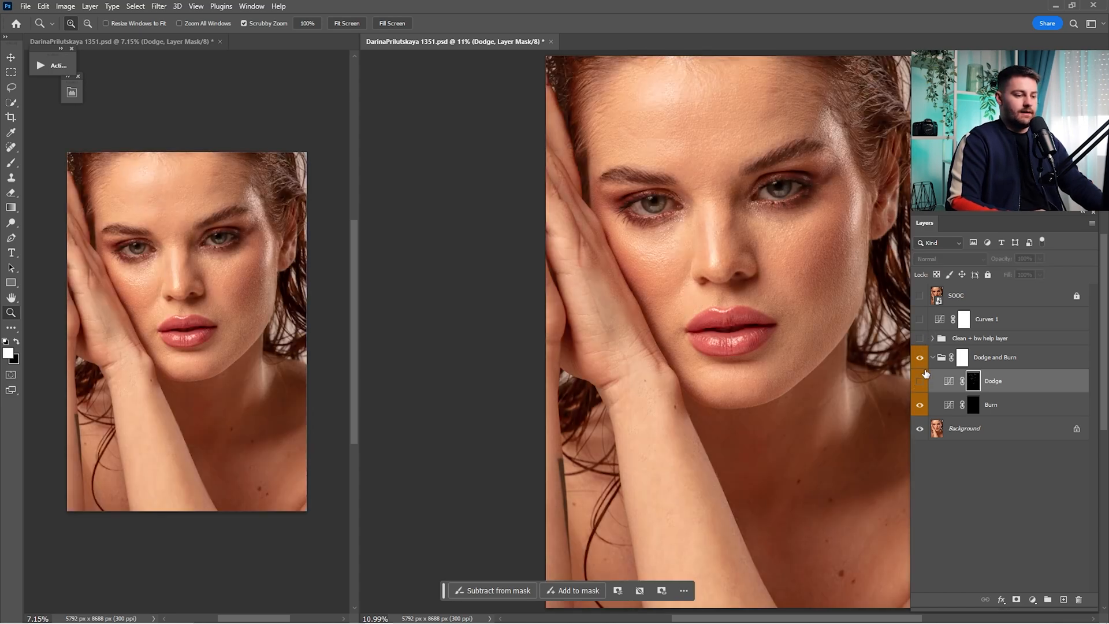
click(923, 376)
click(923, 374)
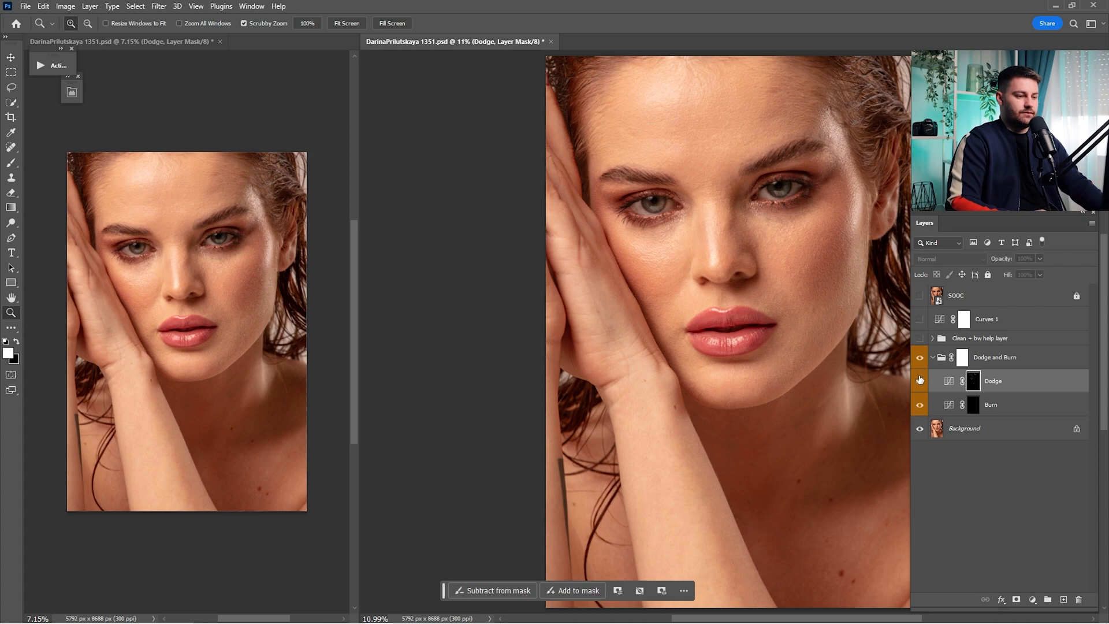
click(920, 380)
click(920, 381)
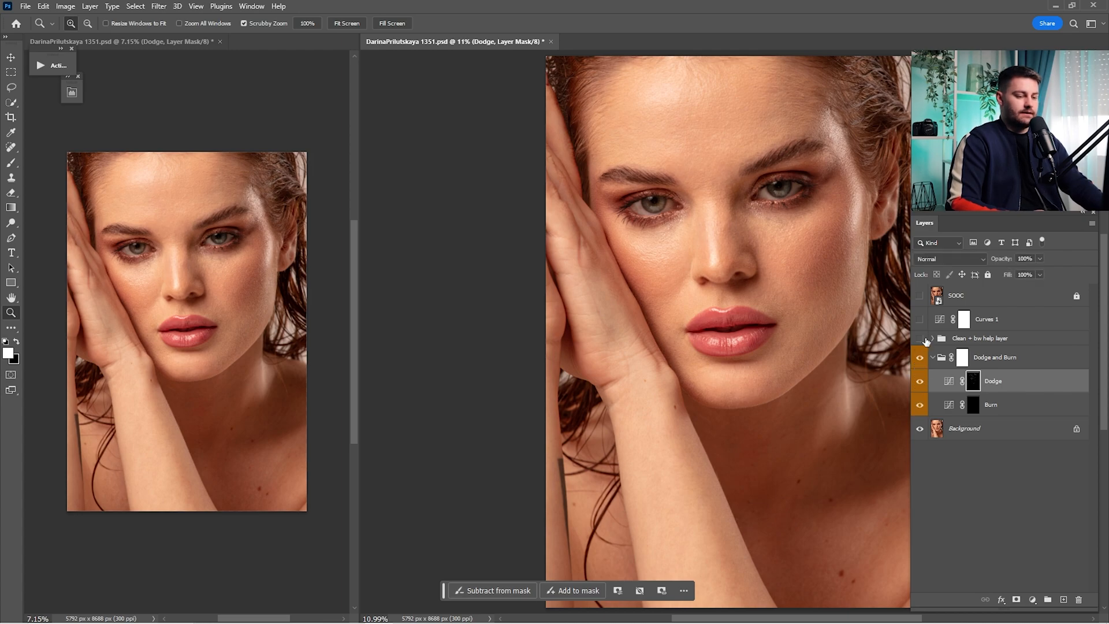
- Activate the Burn layer mask, show the Clean + bw help layer group and Curves 1 again, and select the Brush tool
click(977, 406)
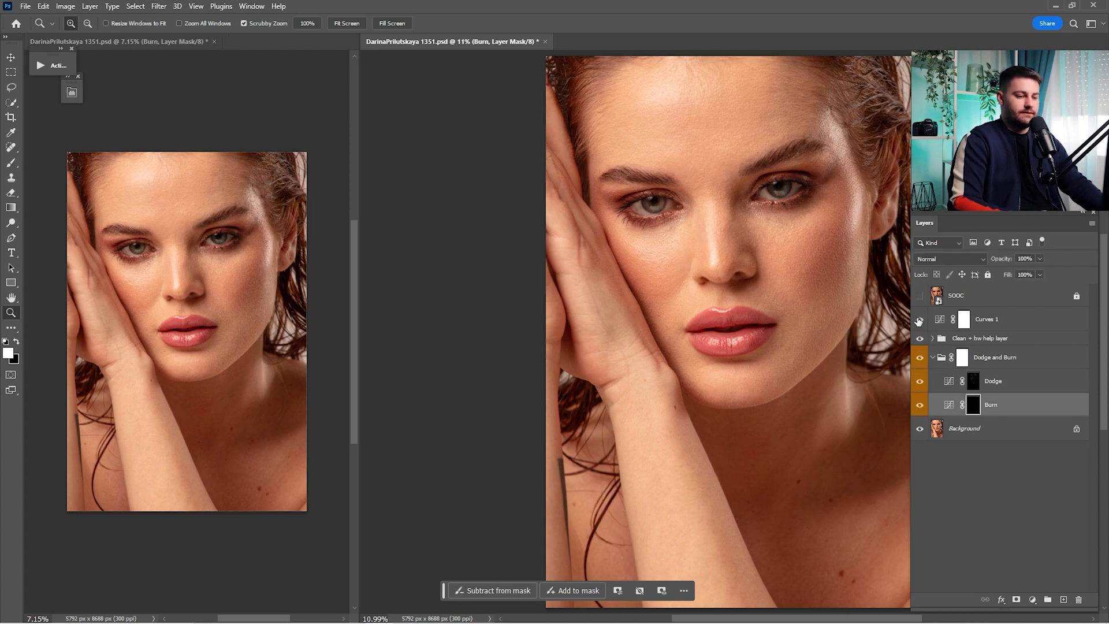
click(919, 321)
mouse_move(673, 116)
mouse_down()
mouse_move(722, 123)
mouse_move(685, 219)
mouse_move(722, 248)
mouse_up()
key(b)
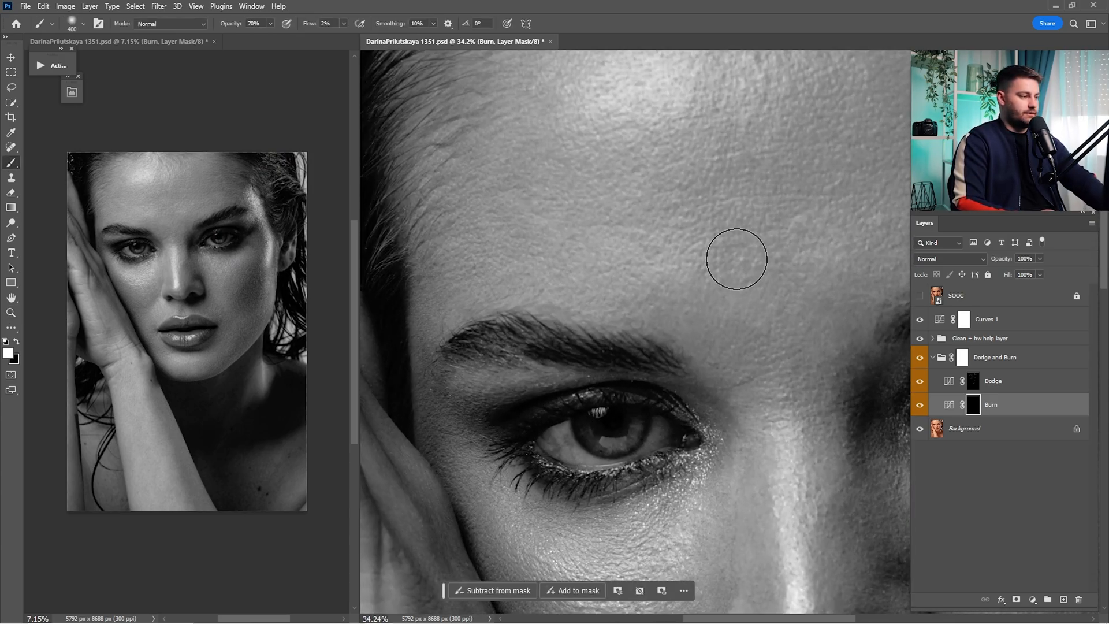
- Burn the bright patches on the forehead and on the cheek below the eye beside the hand
key(bracketleft)
drag(695, 78, 763, 258)
drag(685, 313, 715, 241)
drag(687, 543, 636, 150)
key(bracketleft)
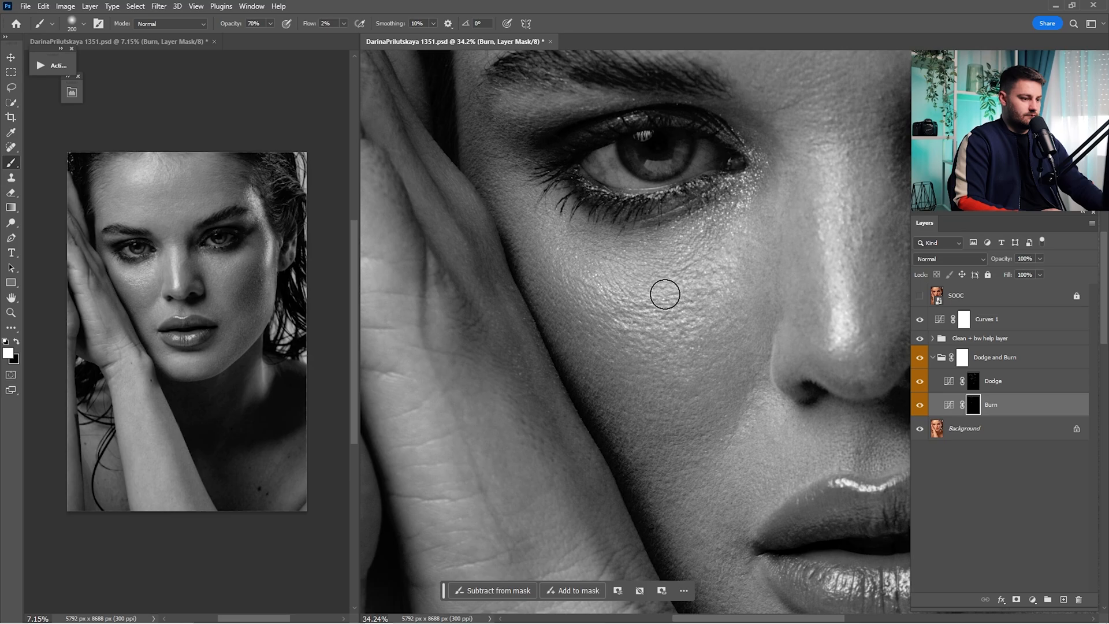
drag(633, 335, 655, 238)
- Switch to the Dodge layer mask and lighten small dark spots on the cheek with a much smaller brush
click(973, 381)
key(bracketleft)
key(bracketleft)
key(bracketleft)
key(bracketleft)
key(bracketleft)
key(bracketleft)
- Burn the bright patches on the chin and around the lips, and touch up the dark ones on the Dodge mask
click(974, 404)
key(bracketright)
key(bracketright)
key(bracketright)
key(bracketright)
key(bracketright)
key(bracketright)
drag(747, 528, 667, 343)
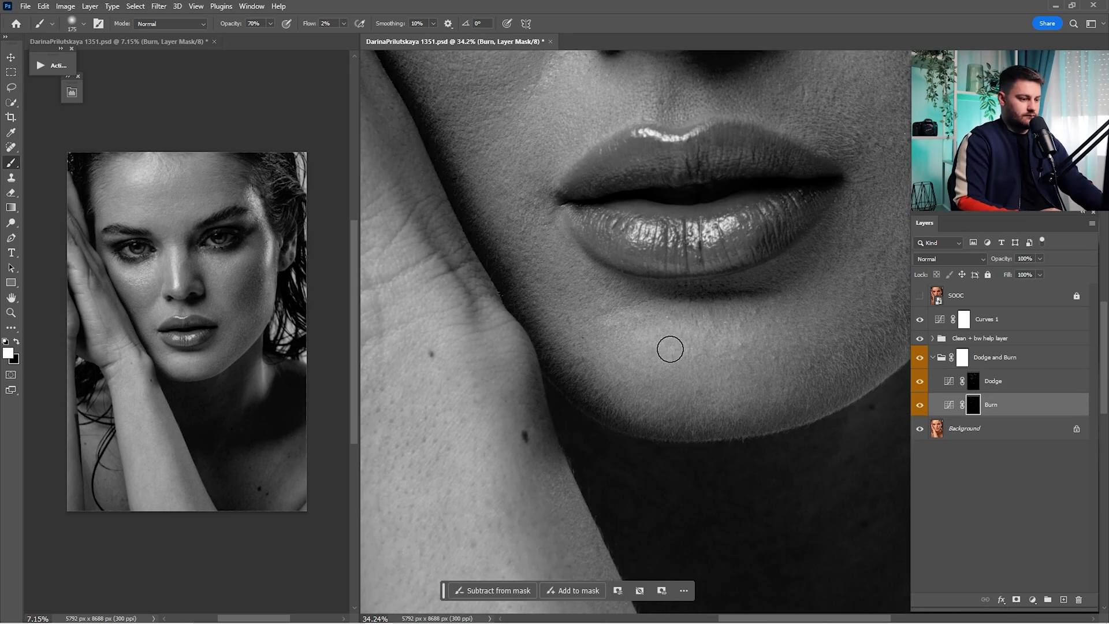
key(bracketright)
drag(809, 184, 672, 326)
drag(826, 289, 729, 211)
drag(516, 465, 684, 310)
click(974, 381)
drag(624, 244, 632, 316)
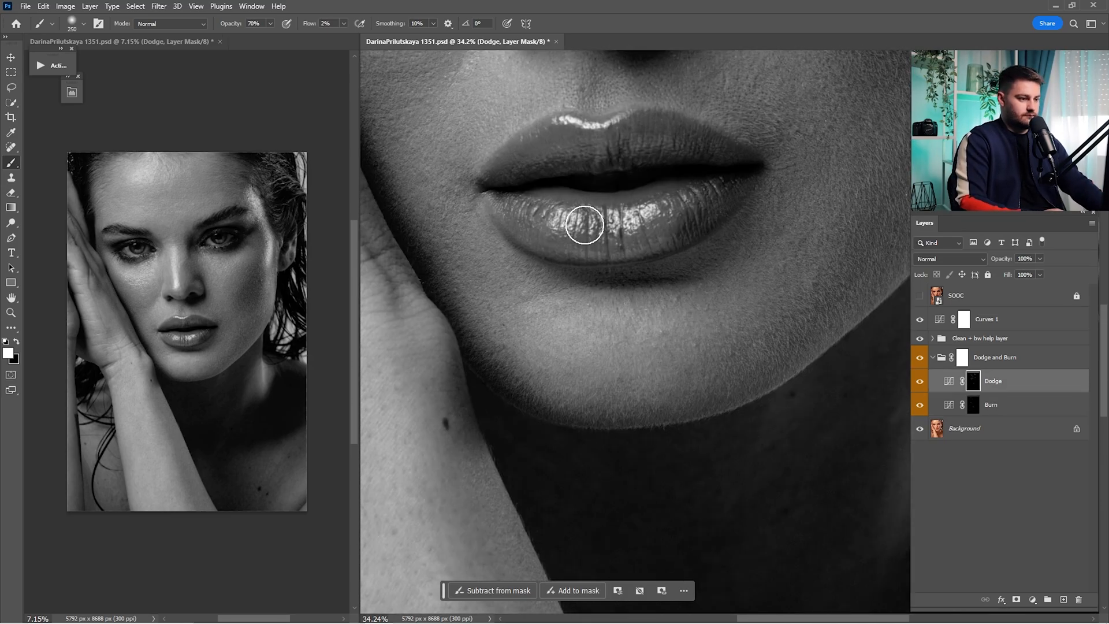
- Return to the Burn layer mask and darken the bright patches from the face up to the forehead above the eyebrow
click(974, 404)
drag(612, 145, 655, 364)
drag(615, 139, 659, 343)
key(bracketleft)
key(bracketleft)
key(bracketleft)
key(bracketleft)
key(bracketleft)
mouse_move(789, 78)
mouse_down()
mouse_move(760, 263)
mouse_move(661, 399)
mouse_up()
key(bracketright)
key(bracketright)
key(bracketright)
key(bracketright)
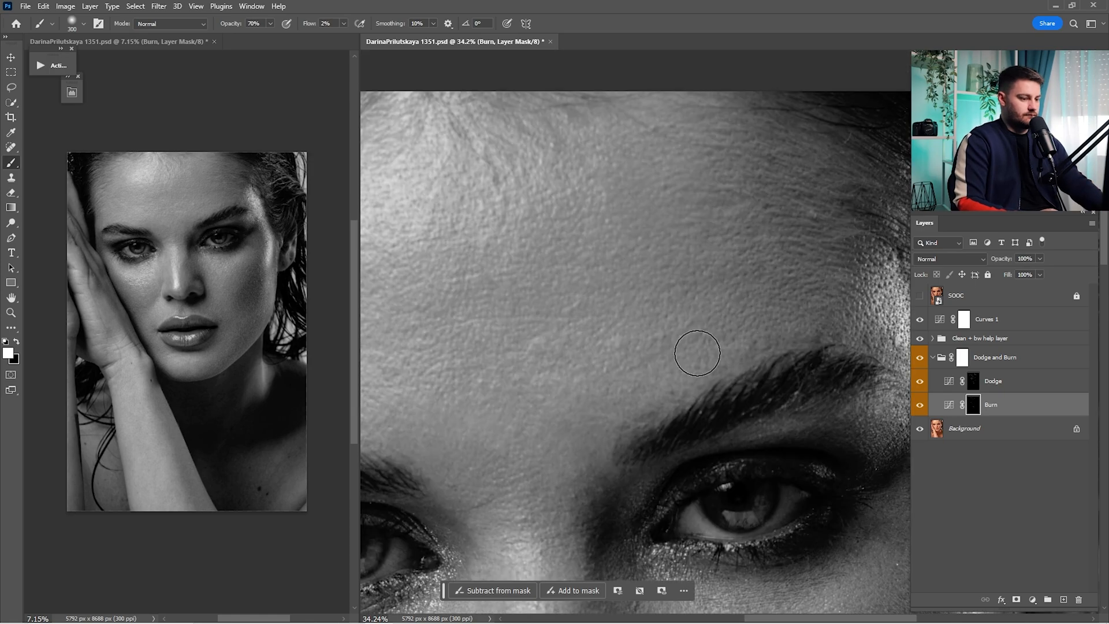
drag(653, 457, 747, 164)
- Hide Curves 1 and the Clean + bw help layer group, activate the Dodge mask and fit the portrait to the window
click(919, 319)
click(920, 338)
click(974, 381)
drag(529, 223, 696, 249)
key(ctrl+0)
- Compare the retouched portrait with the original SOOC layer
click(919, 295)
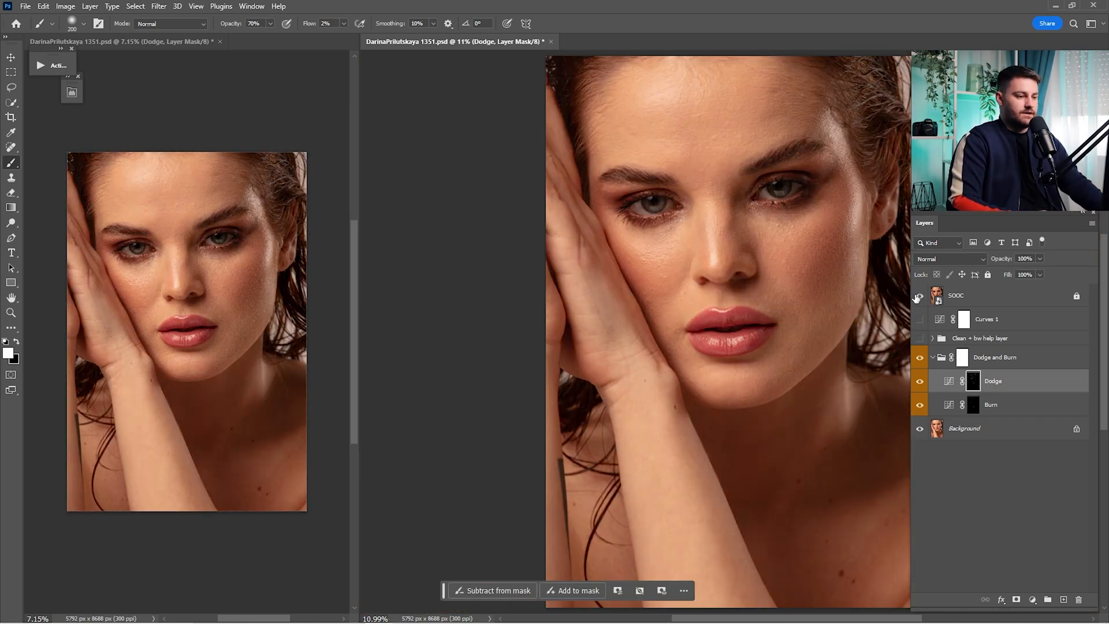
click(920, 295)
click(920, 295)
click(919, 295)
click(919, 295)
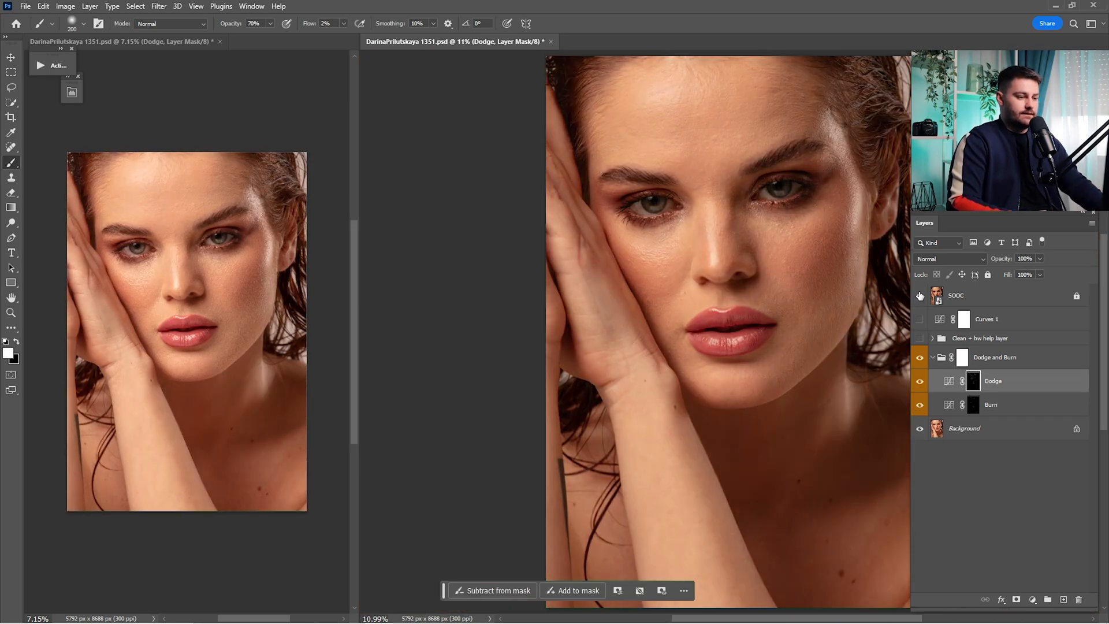
click(920, 295)
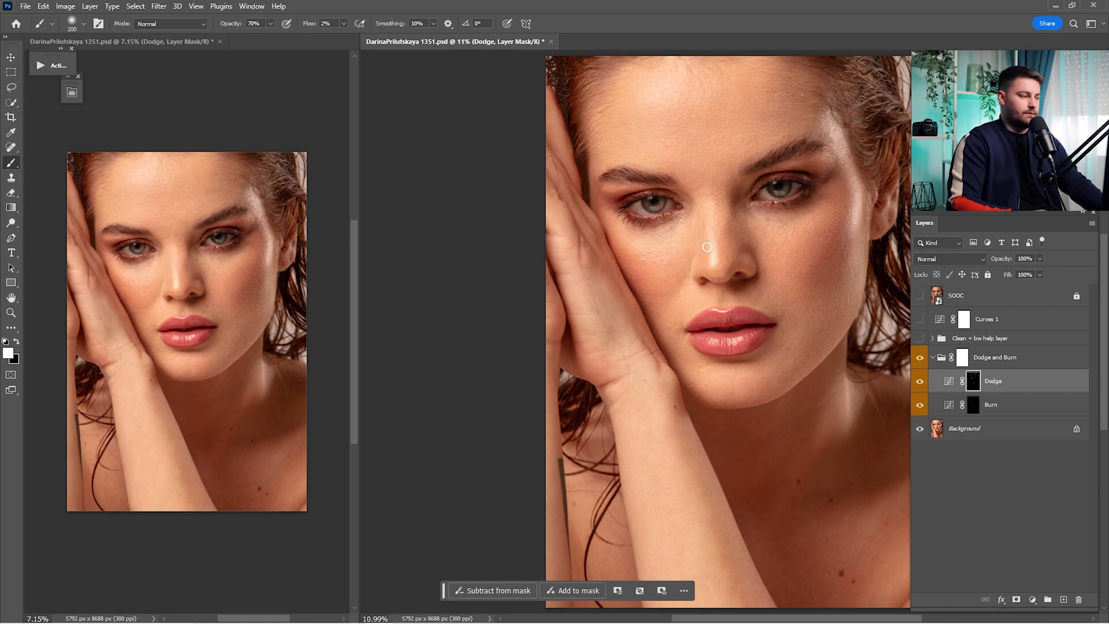
- Close the smaller second window of the document, fit the portrait to the screen and check the Dodge and Burn group's effect
click(219, 41)
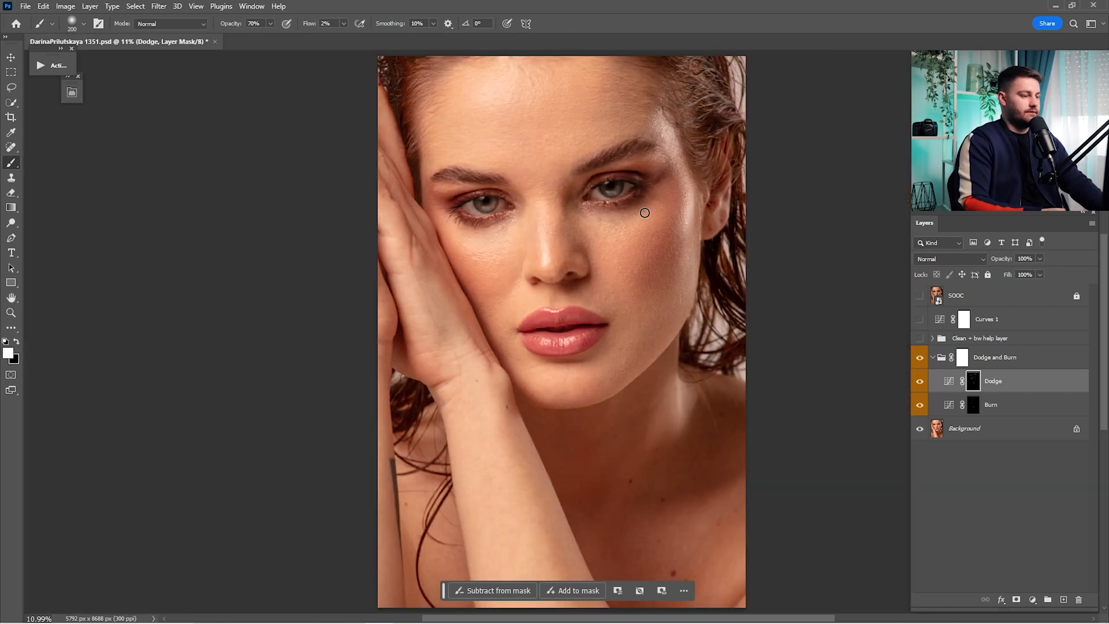
drag(634, 204, 616, 246)
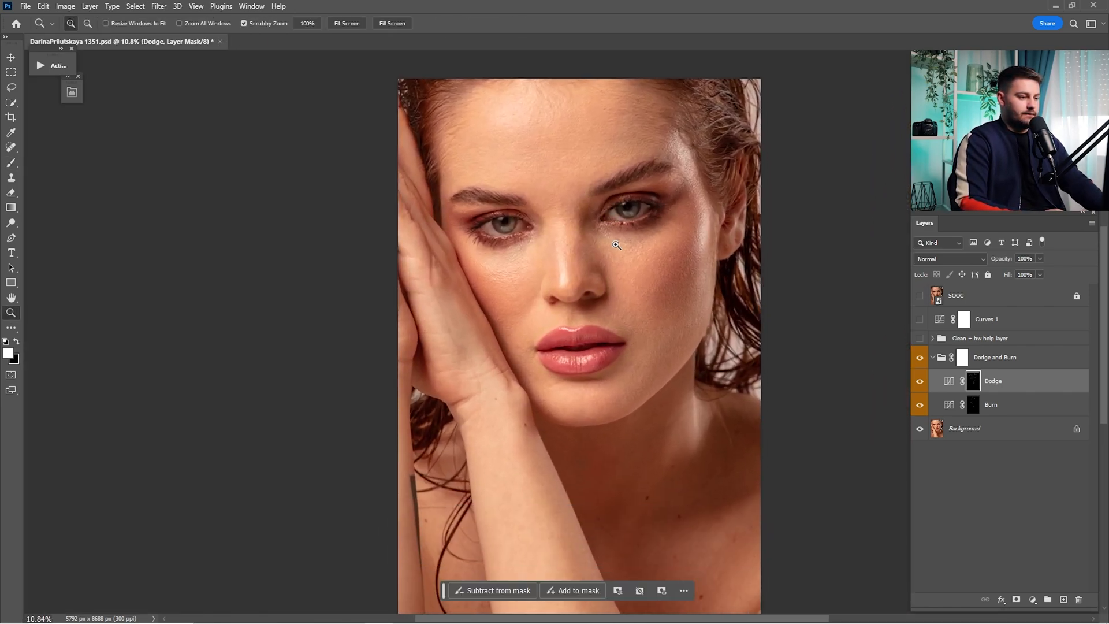
key(ctrl+0)
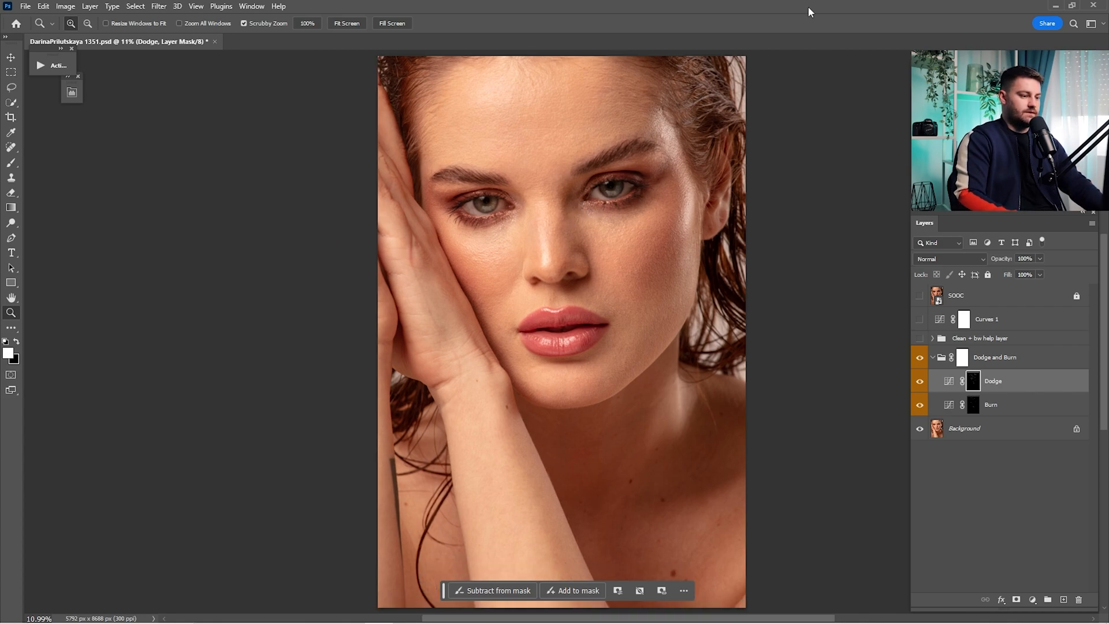
click(923, 361)
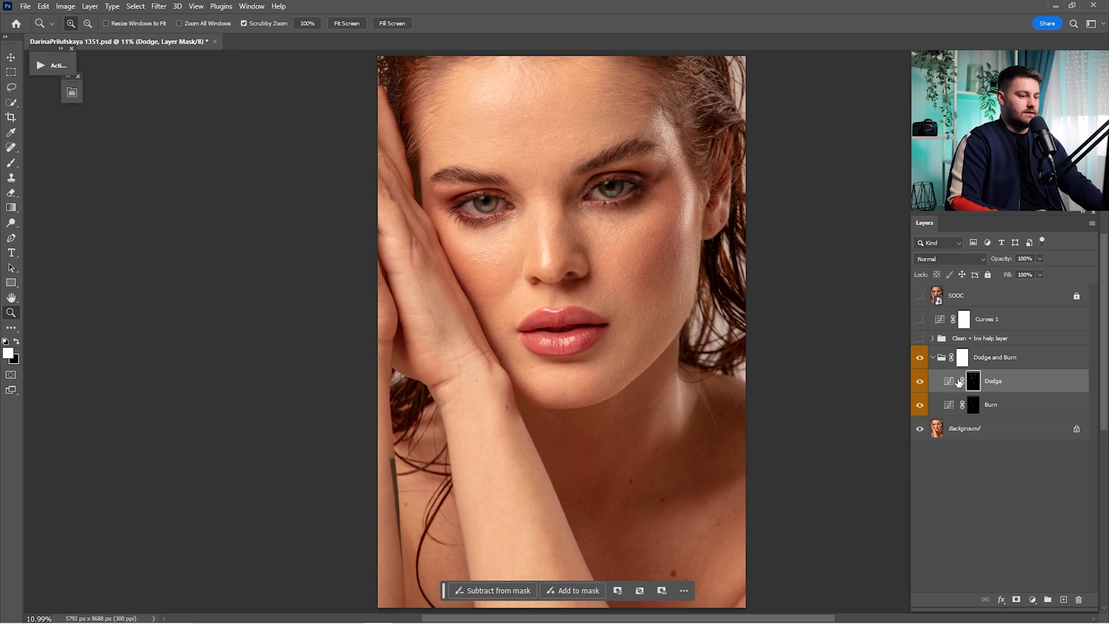
- Check the individual effects of the Dodge and Burn layers on the portrait
click(921, 383)
click(921, 383)
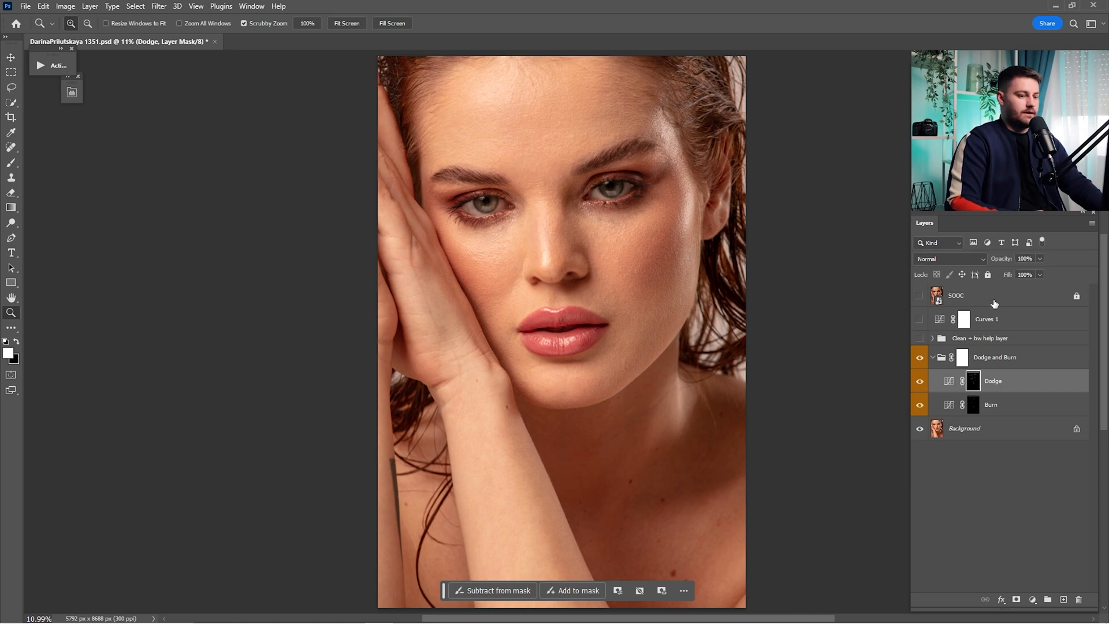
click(921, 382)
click(922, 382)
click(968, 405)
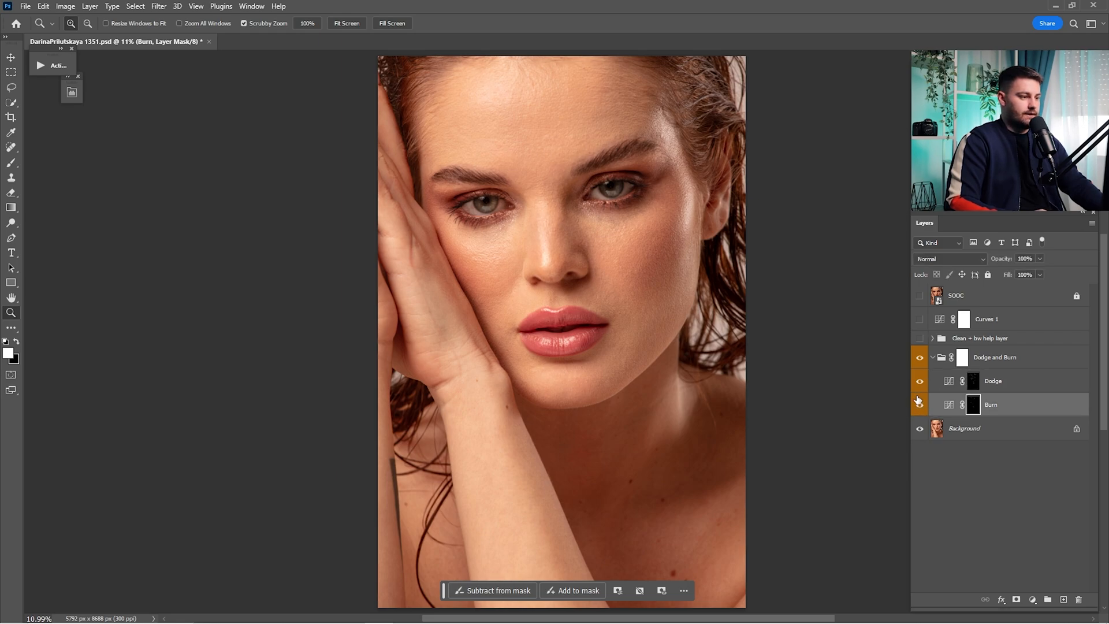
- Delete the Curves 1 layer and the Clean + bw help layer group
click(988, 328)
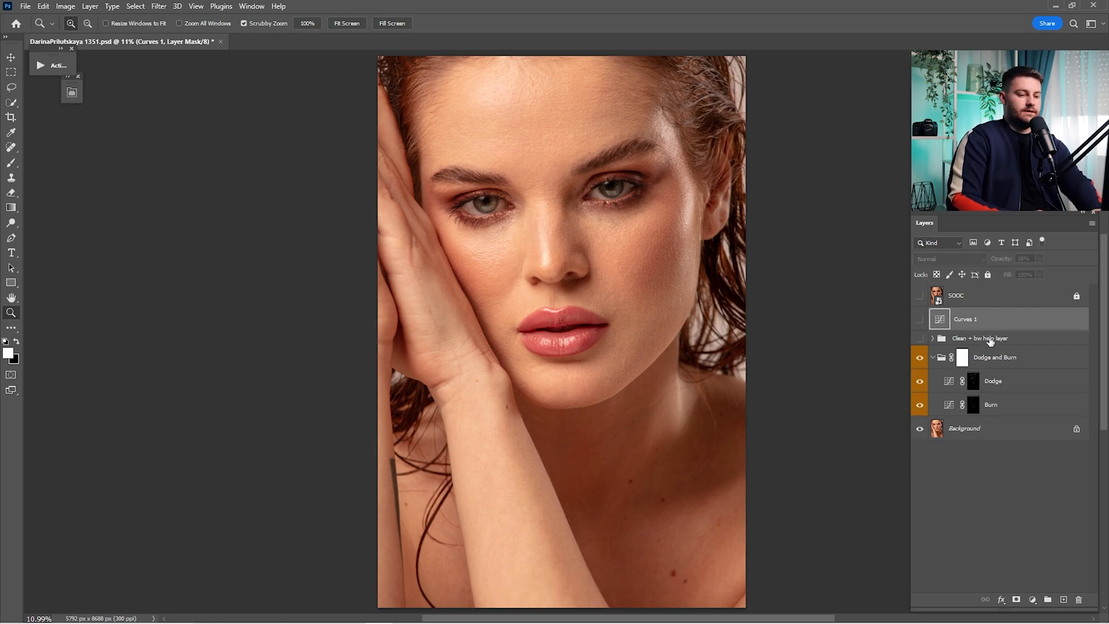
key(Delete)
key(Delete)
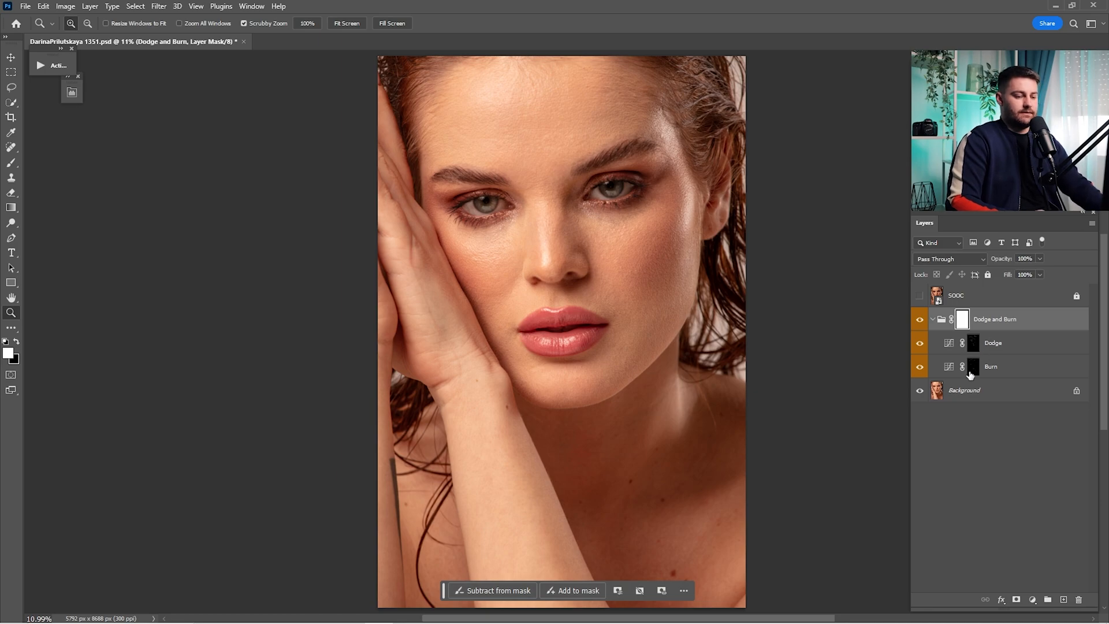
- Merge the Dodge and Burn group with its layers into the Background layer
shift+click(937, 393)
right_click(1011, 339)
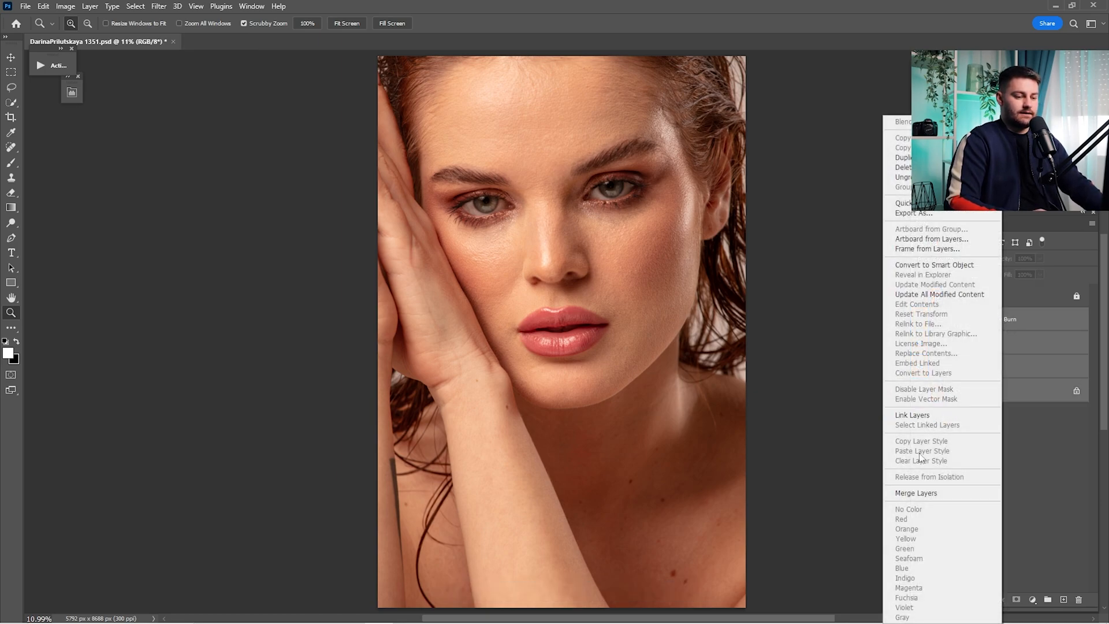
click(917, 493)
- Compare the merged retouch with the original SOOC layer several times, leaving SOOC hidden
click(919, 296)
click(919, 296)
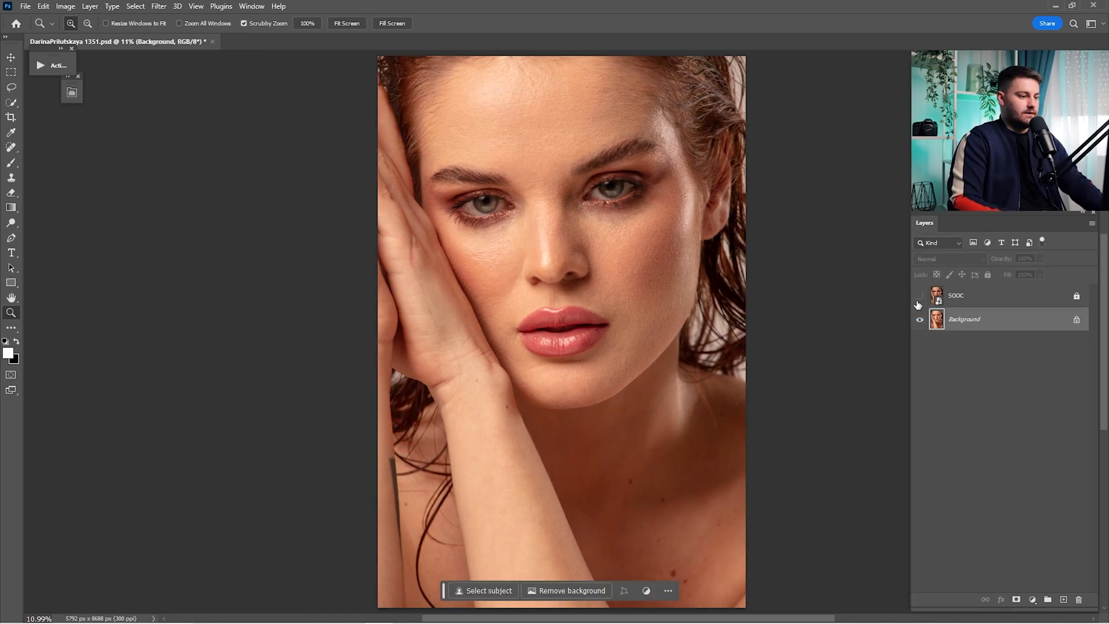
click(919, 296)
click(920, 296)
click(920, 296)
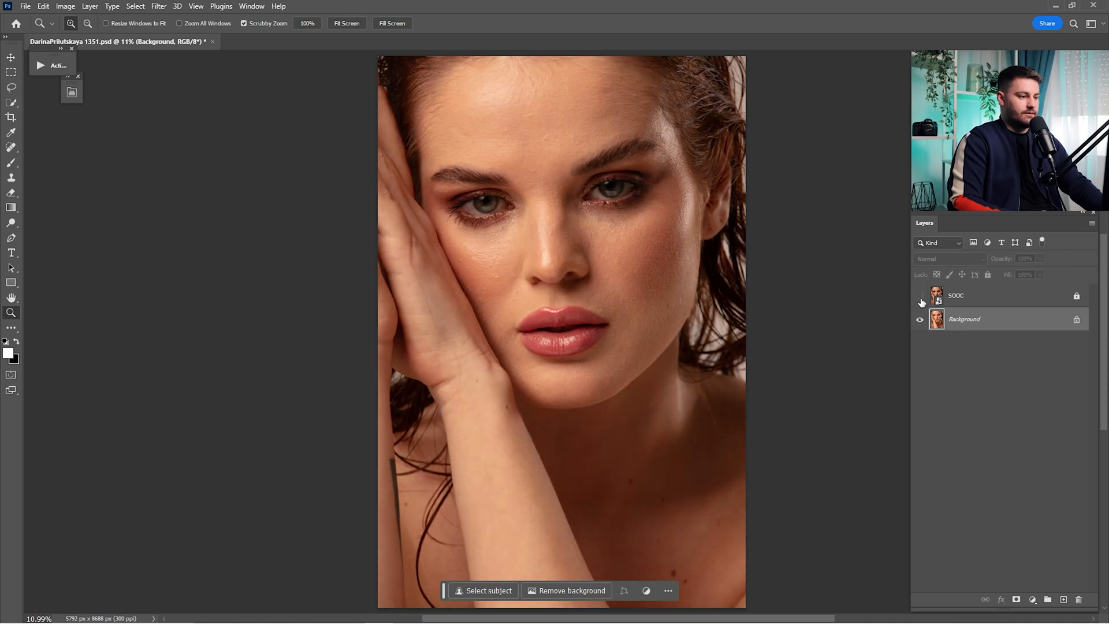
click(920, 295)
click(919, 295)
click(919, 296)
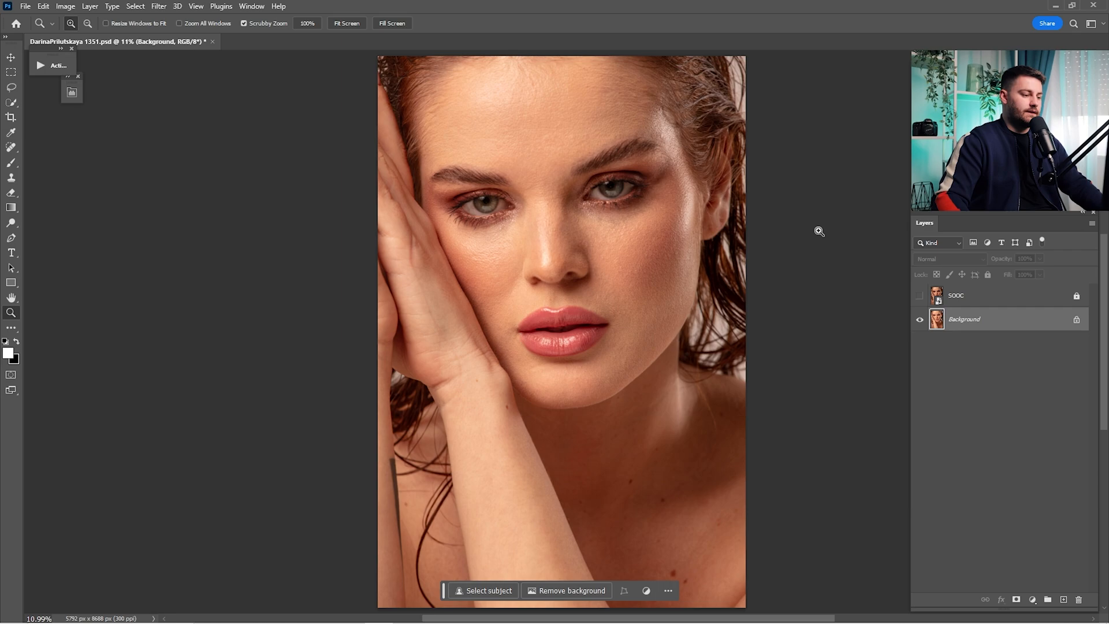
- Run the Frequency Separation v.2 action from the MUA Retouching Actions set on the Background layer
click(57, 67)
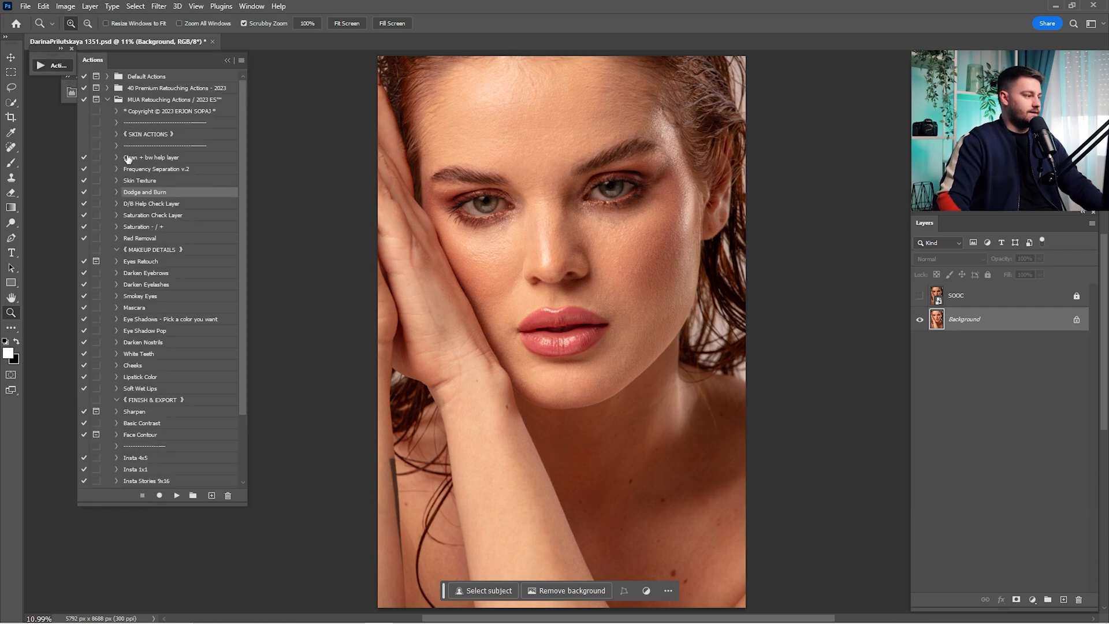
click(147, 171)
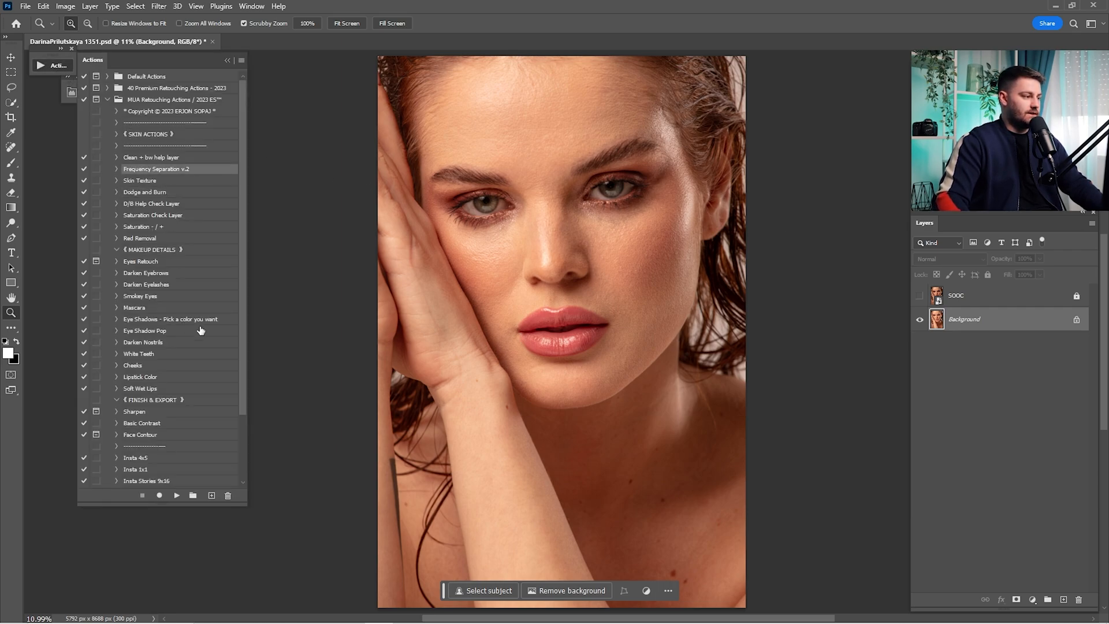
click(175, 496)
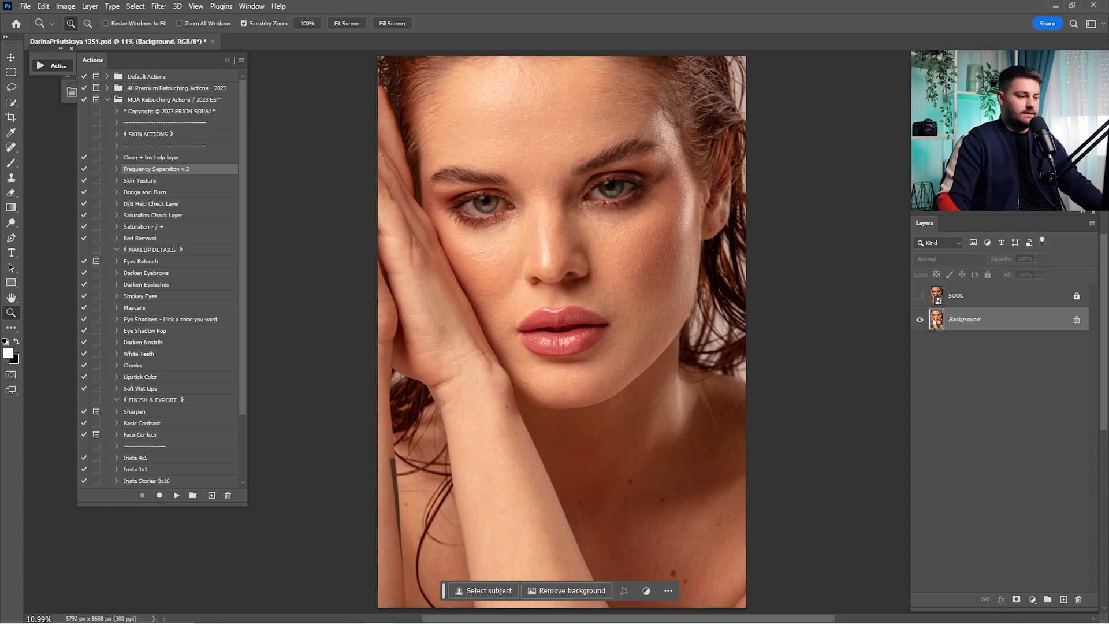
- Expand the Frequency Separation v.2 group, activate Color / Low Frequency copy and hide the Texture / High Frequency layer
click(932, 316)
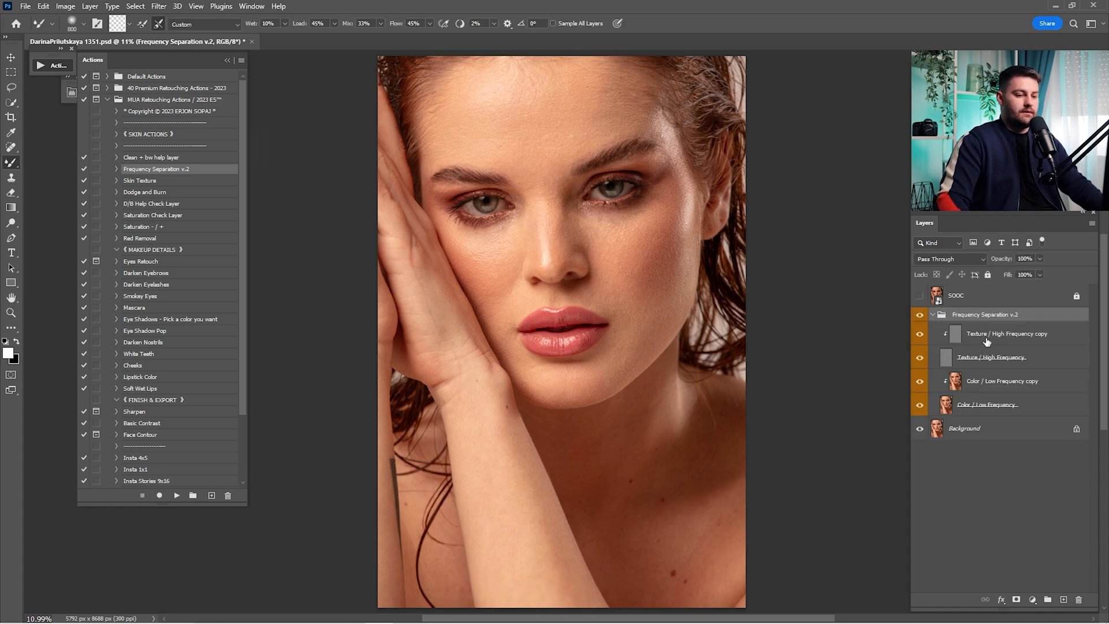
click(985, 387)
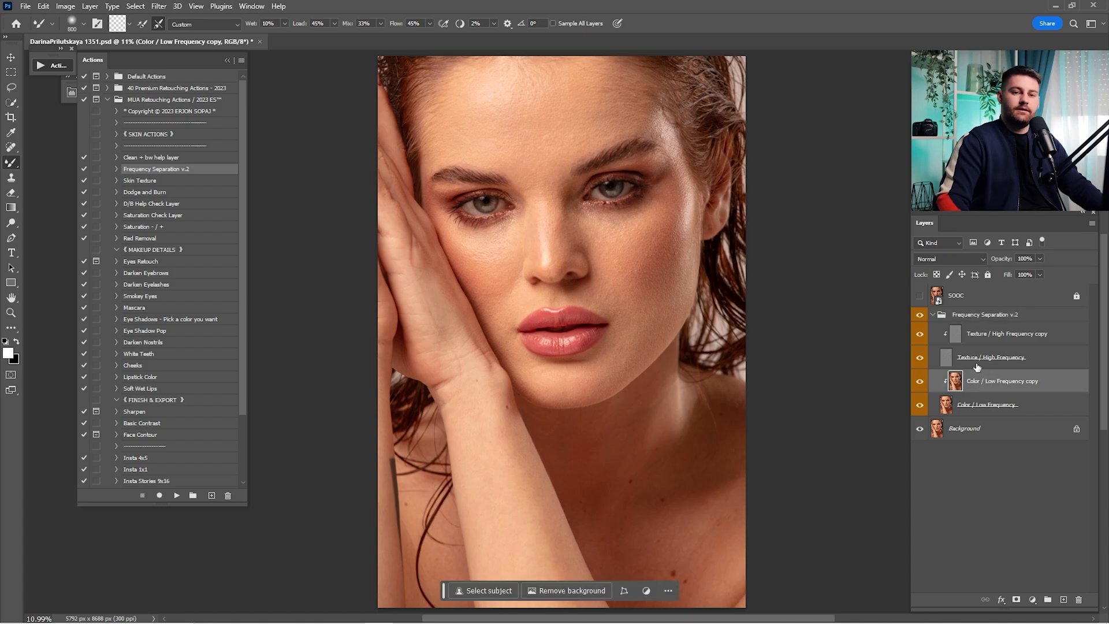
click(919, 357)
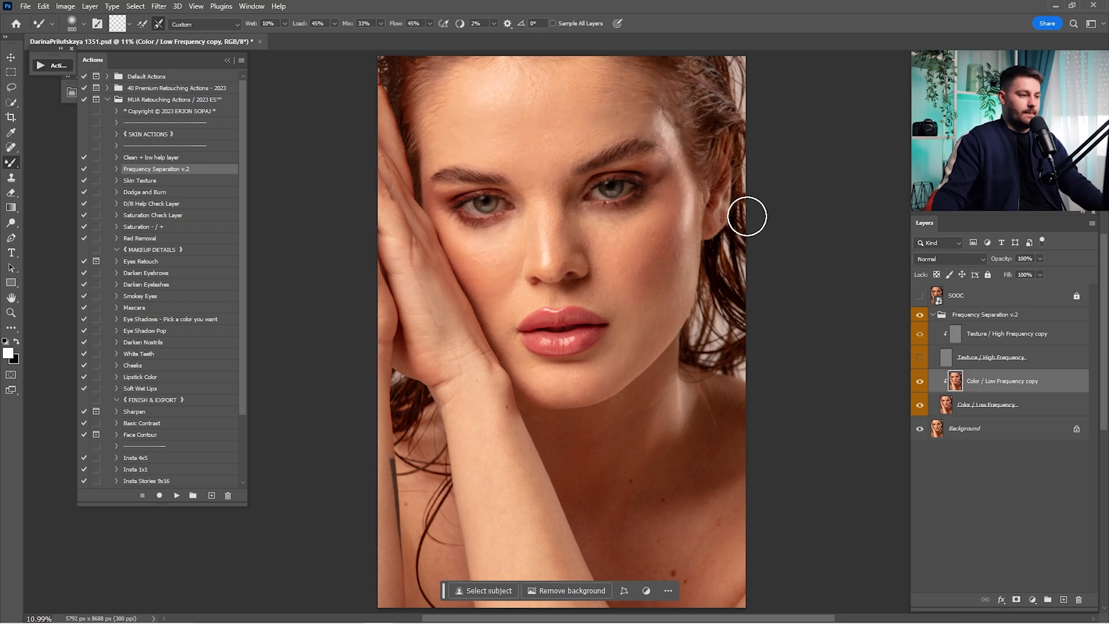
- Set up the Mixer Brush with Wet 10%, Load 45%, Mix 33% and Flow 33%
key(i)
click(14, 165)
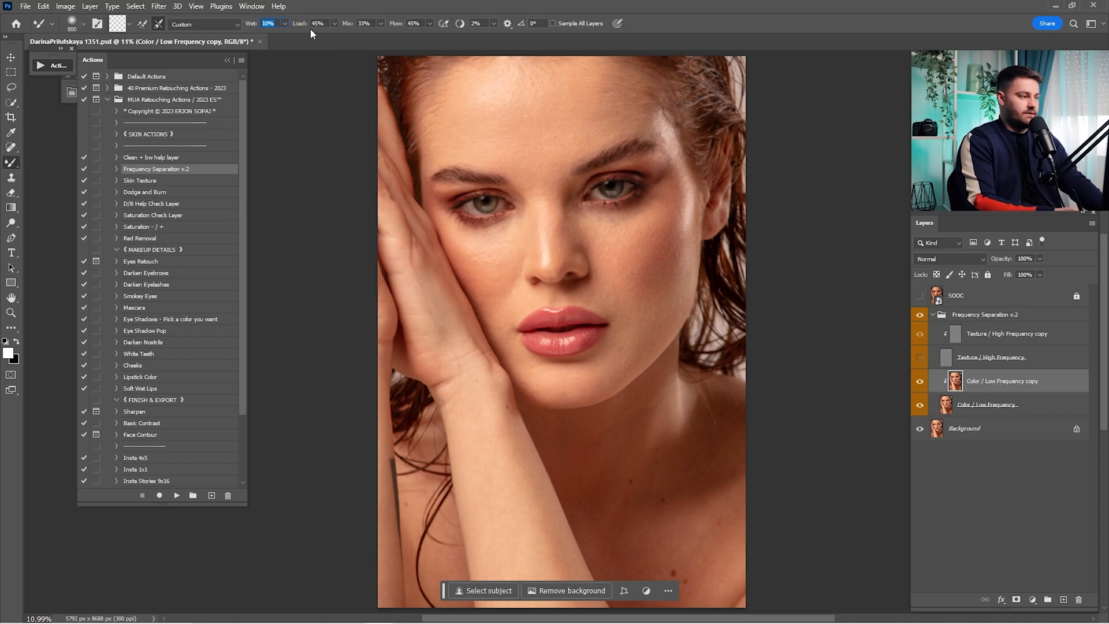
click(297, 24)
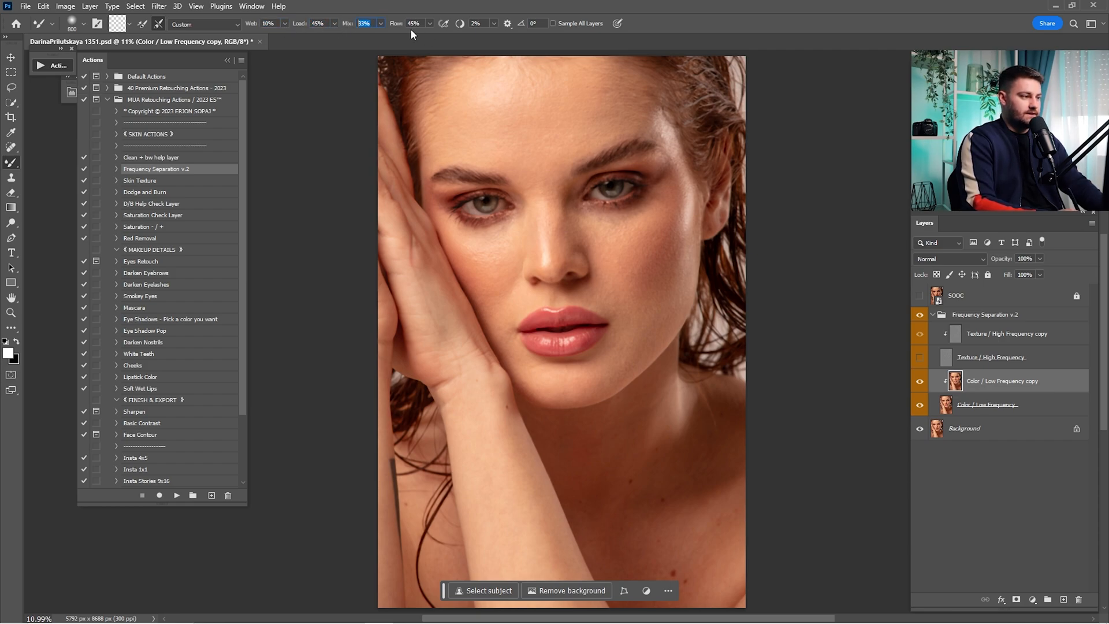
text(33)
key(Return)
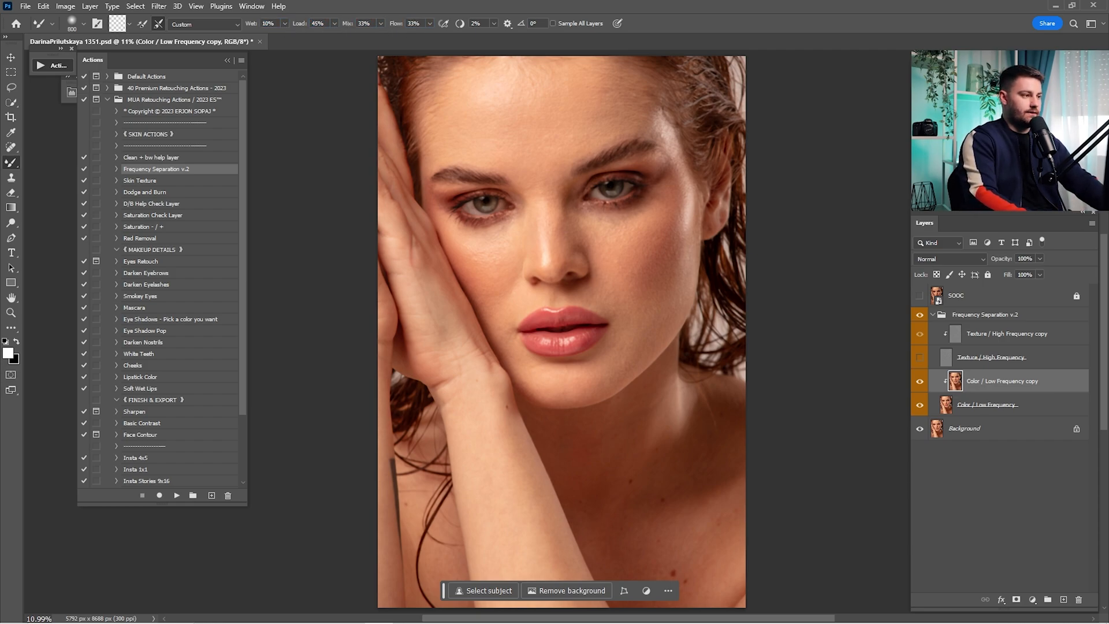
- Enlarge the Mixer Brush to 1100 px and start blending the forehead tones on the Color / Low Frequency copy layer
drag(498, 149, 545, 151)
drag(518, 103, 564, 188)
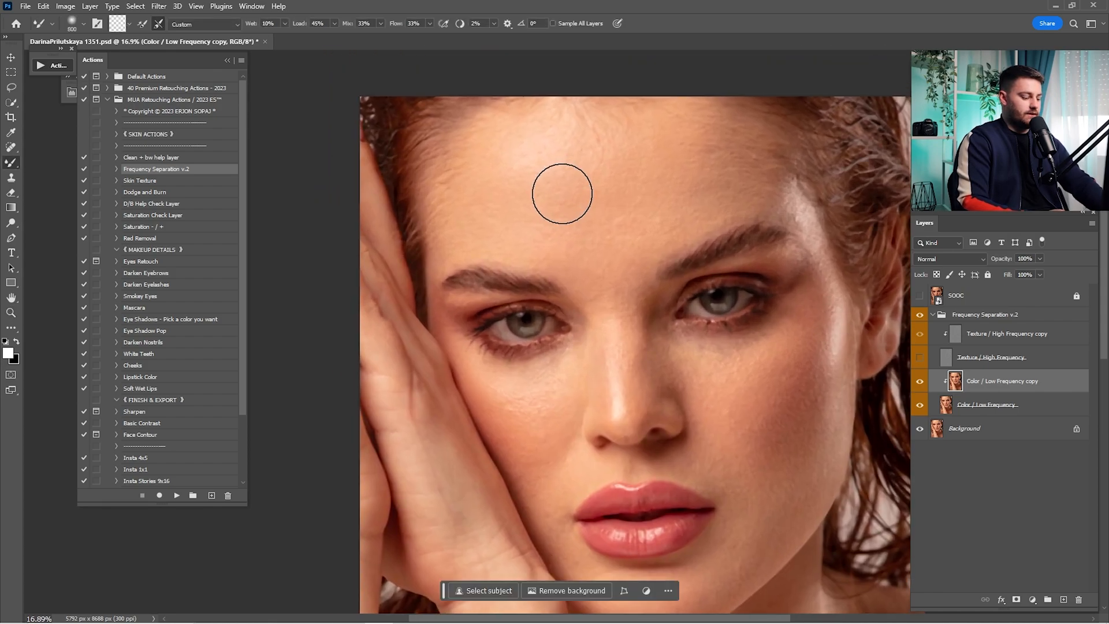
key(bracketright)
key(bracketright)
key(bracketright)
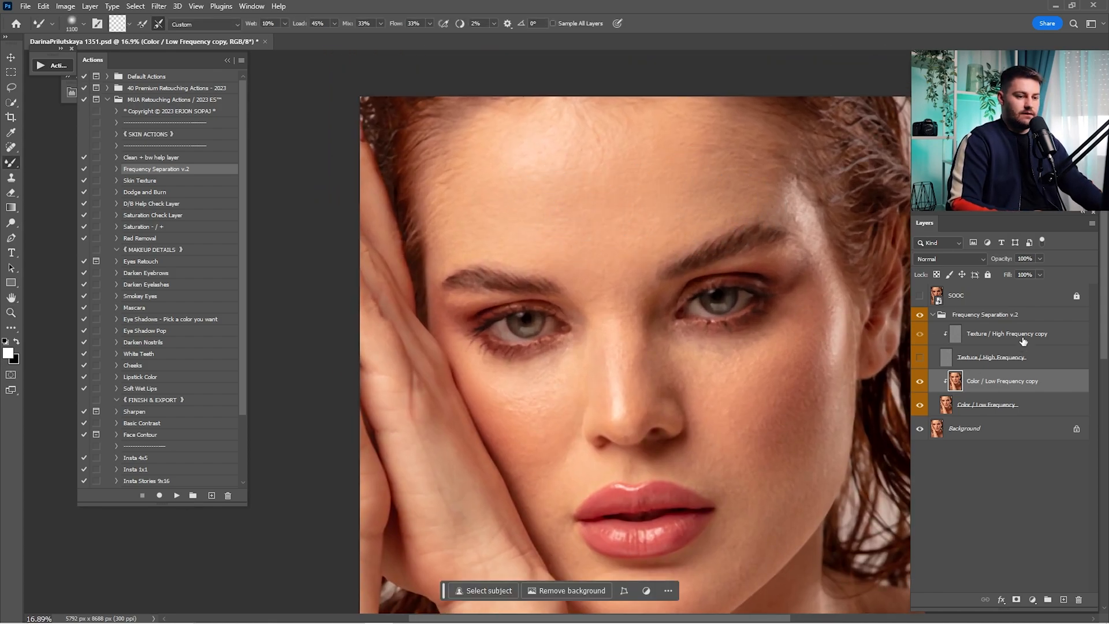
drag(547, 198, 564, 226)
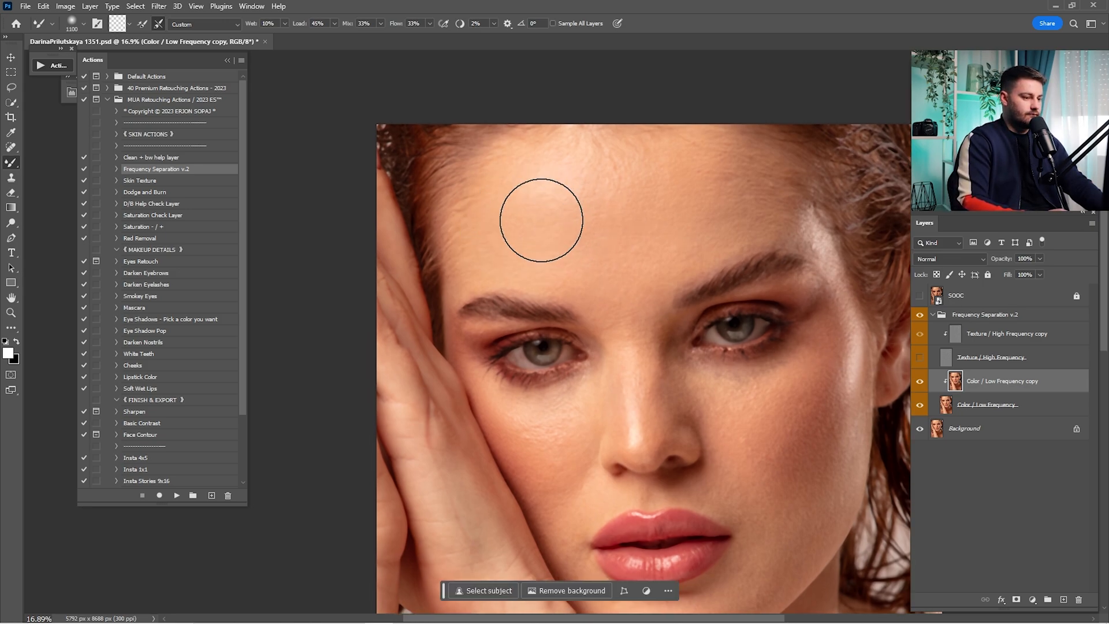
- Show the texture again and compare the forehead with the Frequency Separation v.2 group off and on
click(990, 317)
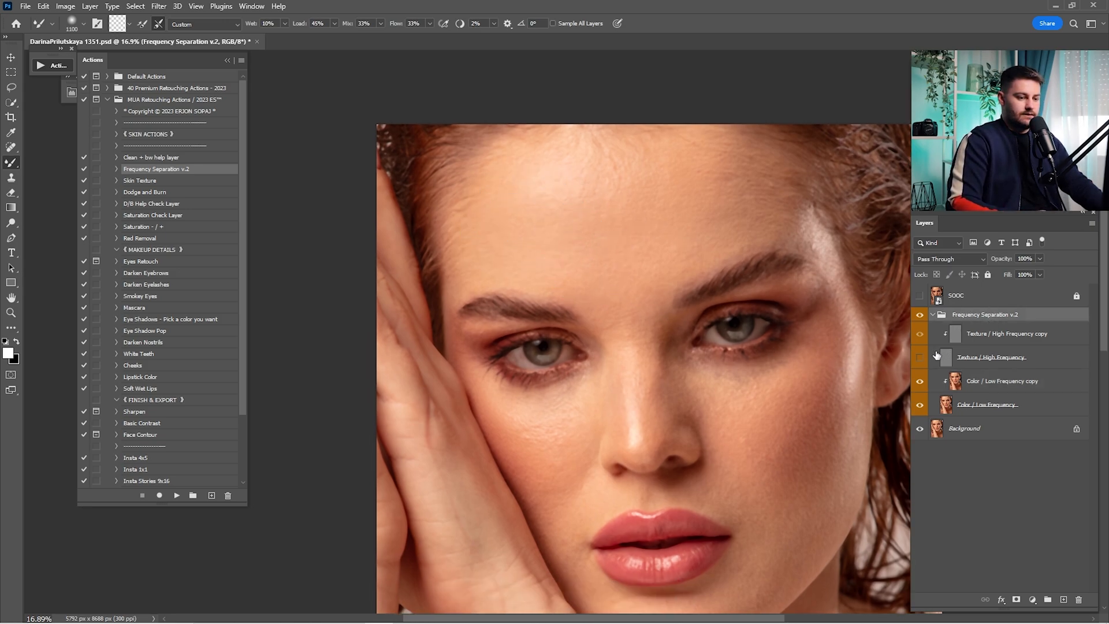
click(921, 317)
click(921, 316)
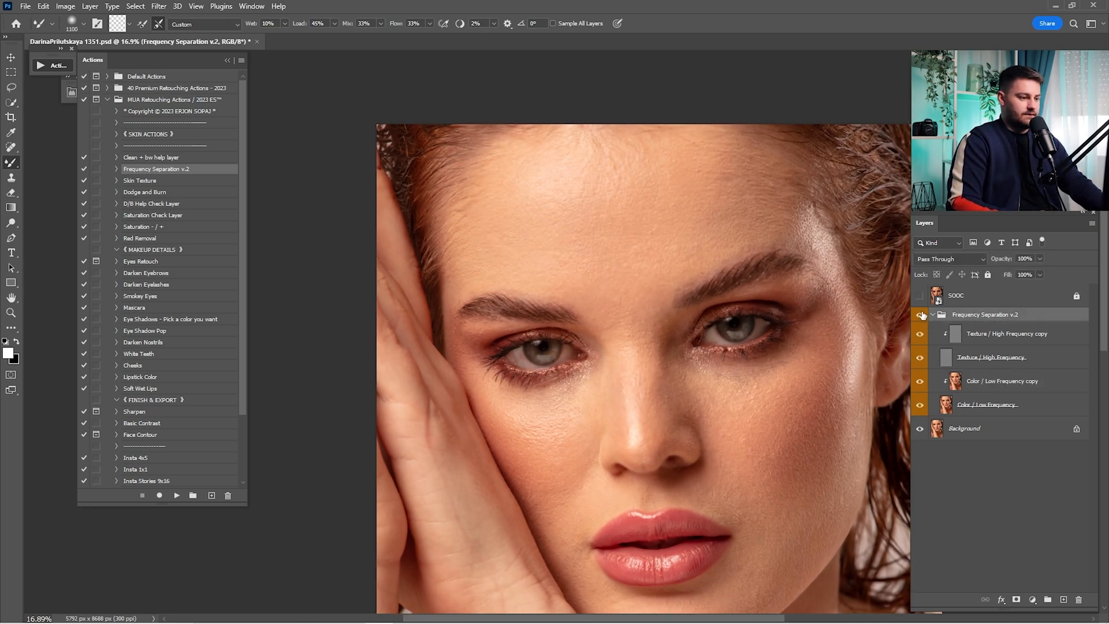
- Return to Color / Low Frequency copy with the texture hidden and smooth the forehead up to the hairline with a 900 px Mixer Brush
click(952, 379)
mouse_move(670, 284)
mouse_down()
mouse_move(697, 212)
mouse_move(599, 240)
mouse_move(529, 213)
mouse_up()
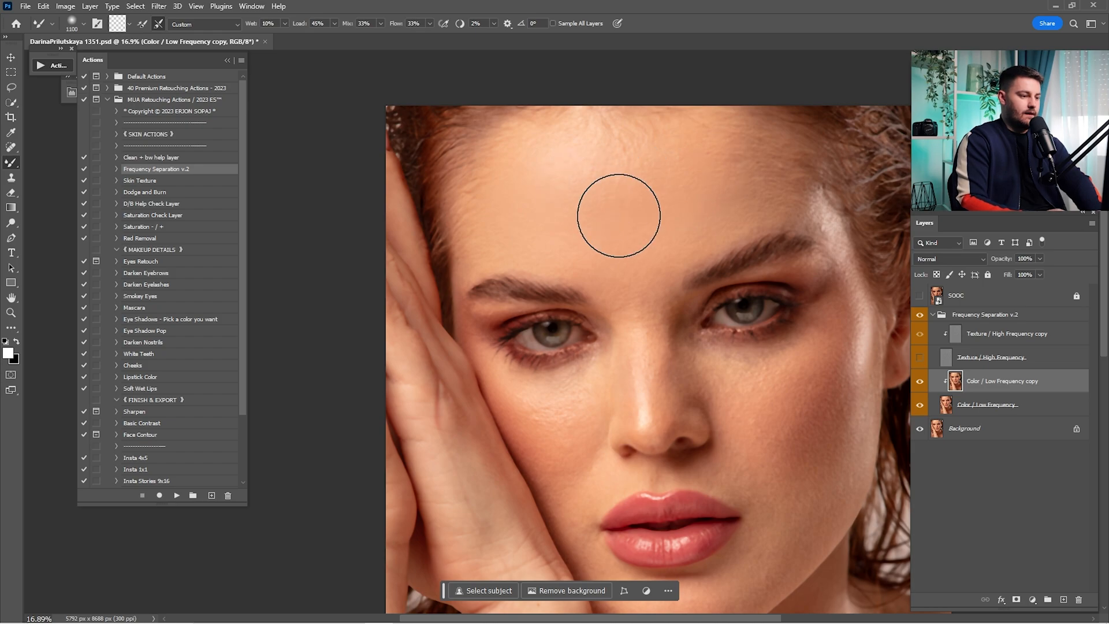
key(bracketleft)
key(bracketleft)
mouse_move(508, 199)
mouse_down()
mouse_move(571, 159)
mouse_move(658, 173)
mouse_move(549, 183)
mouse_move(655, 161)
mouse_move(624, 235)
mouse_move(750, 188)
mouse_up()
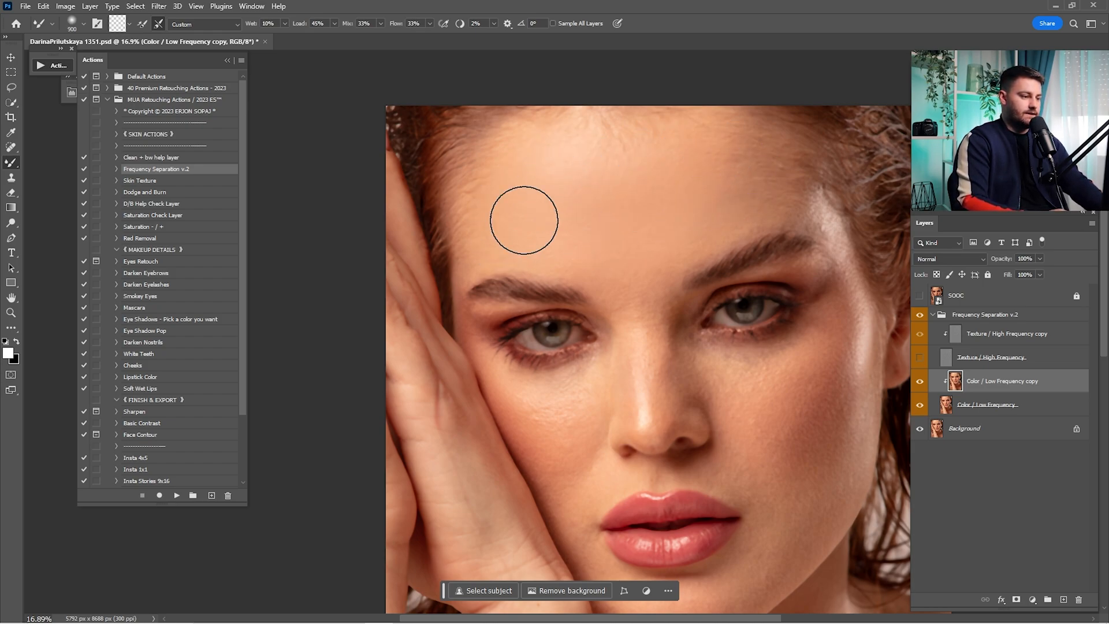
key(bracketleft)
key(bracketright)
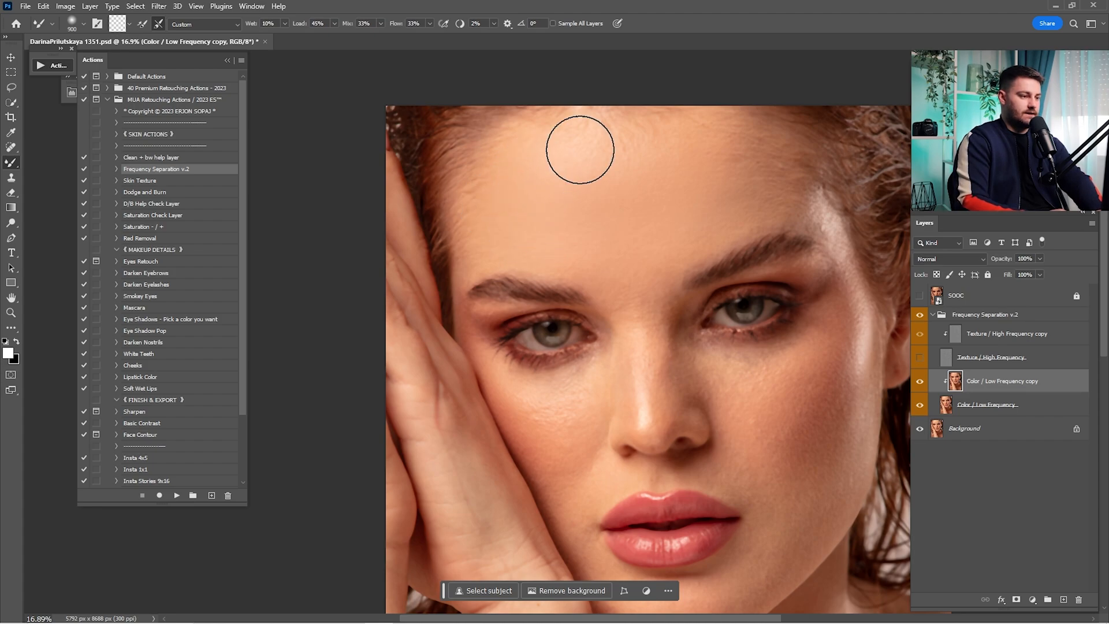
drag(623, 223, 598, 115)
- Blend the tones on the cheeks and under the eyes, reducing the Mixer Brush from 800 to 700 px
key(bracketleft)
key(bracketleft)
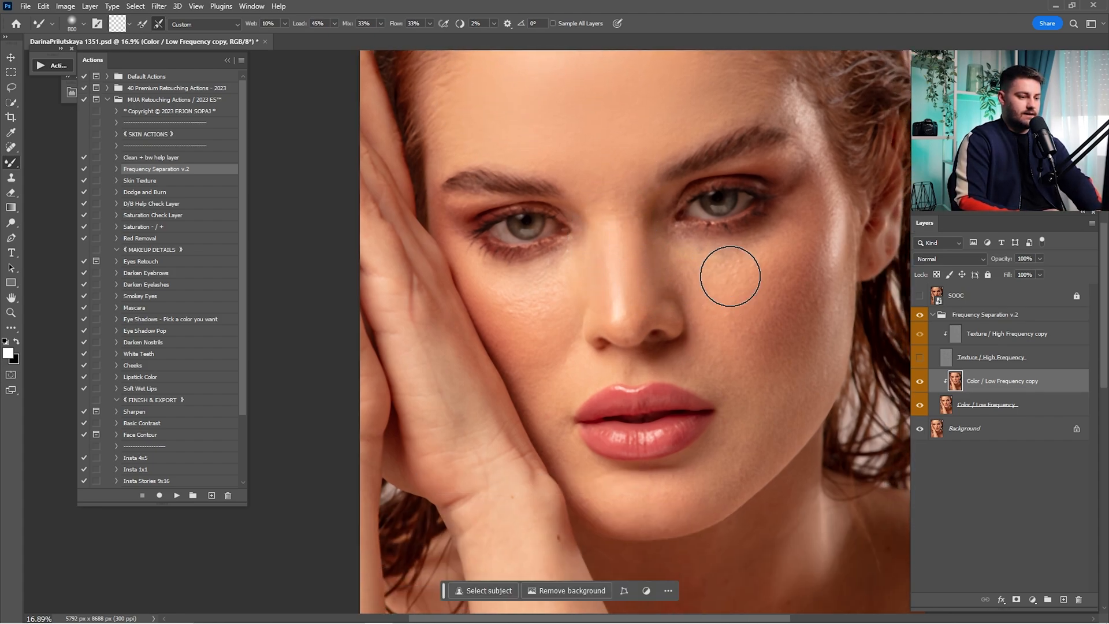
key(bracketright)
key(bracketright)
mouse_move(643, 206)
mouse_down()
mouse_move(708, 307)
mouse_move(717, 363)
mouse_move(717, 220)
mouse_up()
key(bracketleft)
key(bracketleft)
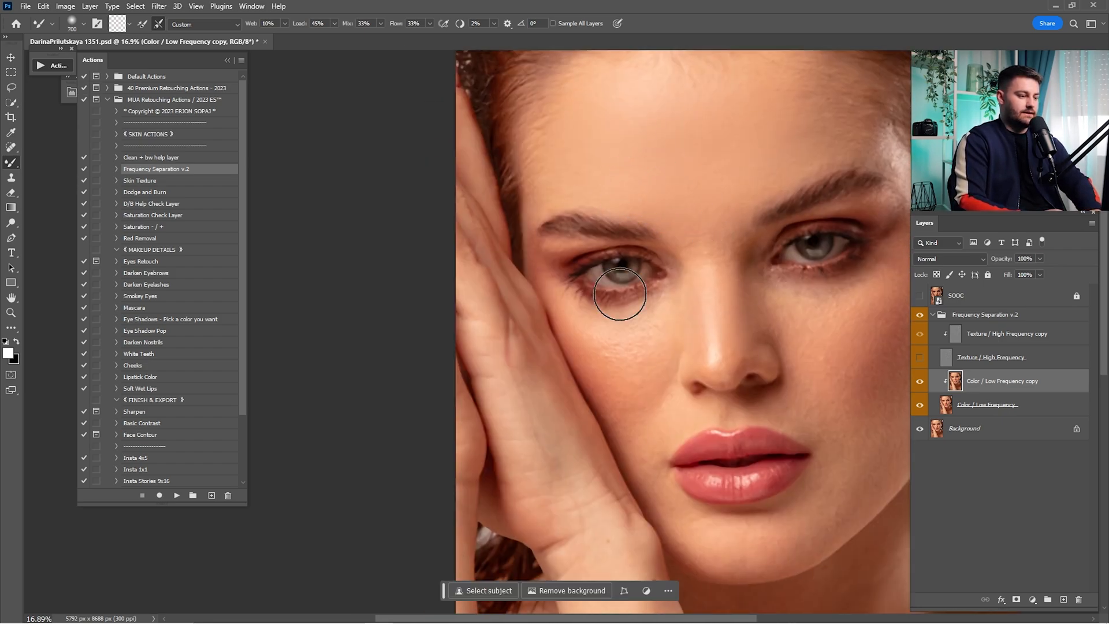
drag(648, 414, 599, 374)
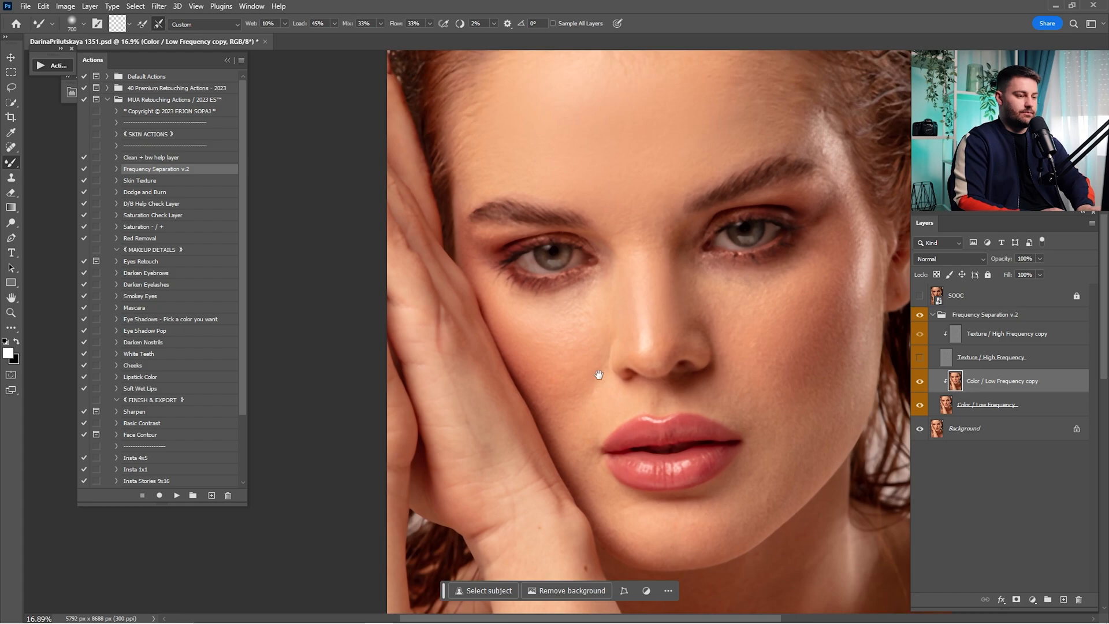
- Even out the forehead, the area between the eyebrows and the nose with Mixer Brush sizes between 800 and 500 px
drag(645, 191, 636, 295)
key(bracketright)
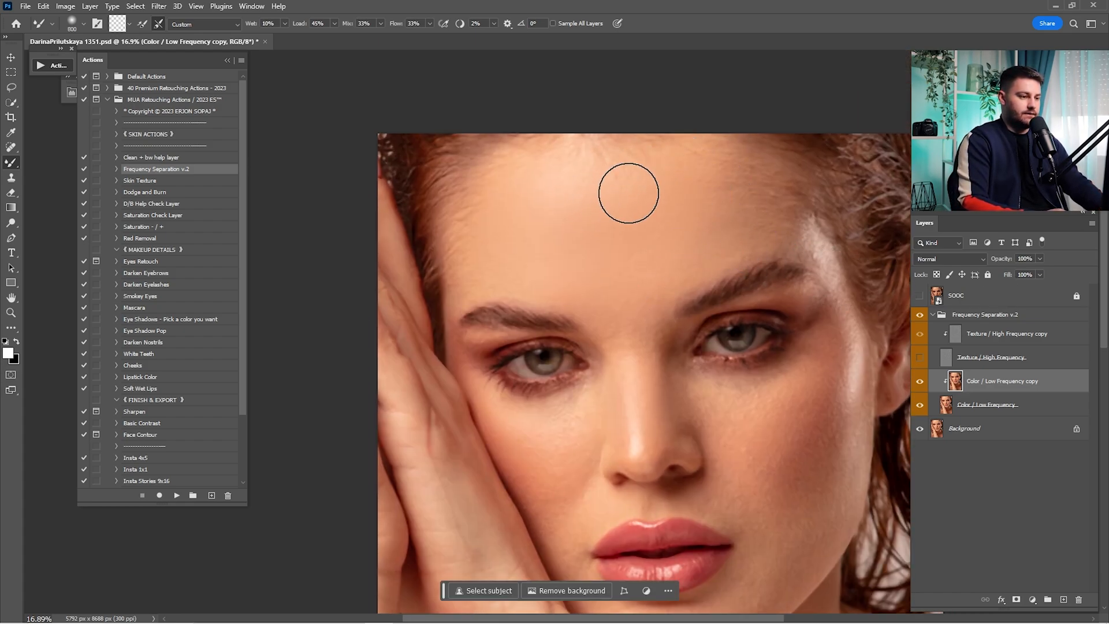
drag(656, 398, 626, 294)
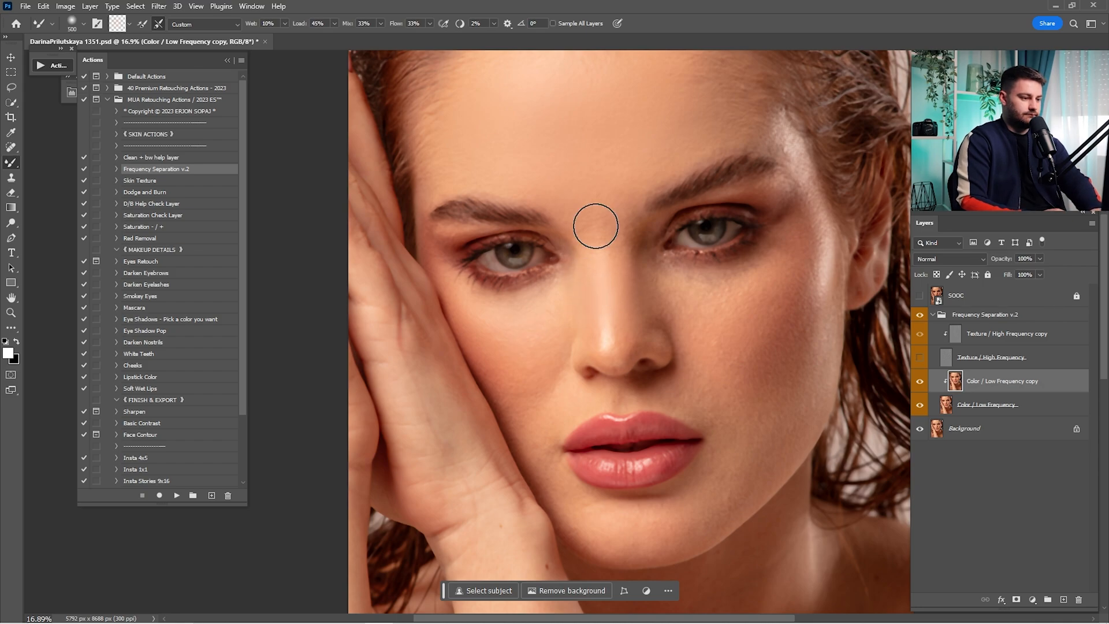
drag(733, 426, 746, 302)
drag(718, 122, 666, 215)
click(251, 6)
click(317, 489)
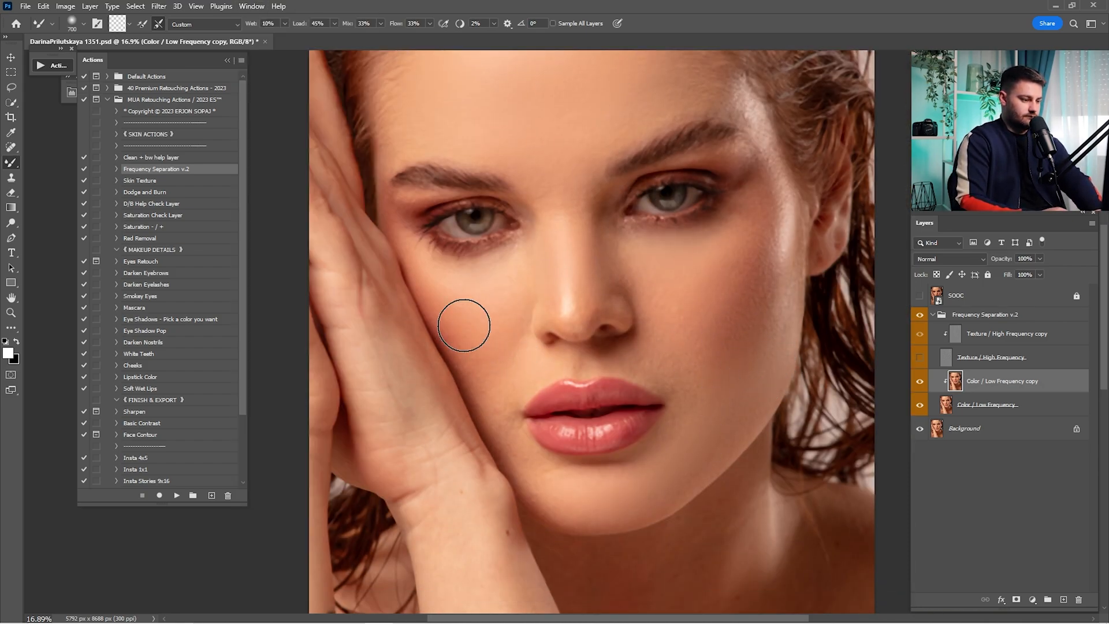
- Blend the remaining uneven patches across the cheeks, chin and neck, varying the Mixer Brush size and ending at 900 px
drag(655, 77, 665, 174)
key(bracketright)
key(bracketleft)
key(bracketleft)
key(bracketleft)
key(bracketleft)
key(bracketright)
key(bracketright)
key(bracketright)
mouse_move(558, 565)
mouse_down()
mouse_move(607, 401)
mouse_move(641, 487)
mouse_up()
key(bracketleft)
key(bracketleft)
key(bracketleft)
key(bracketright)
drag(774, 90, 764, 223)
key(bracketright)
key(bracketright)
key(bracketright)
- Fit the whole portrait in view and make the Texture / High Frequency layer visible again
key(ctrl+0)
click(947, 357)
click(920, 358)
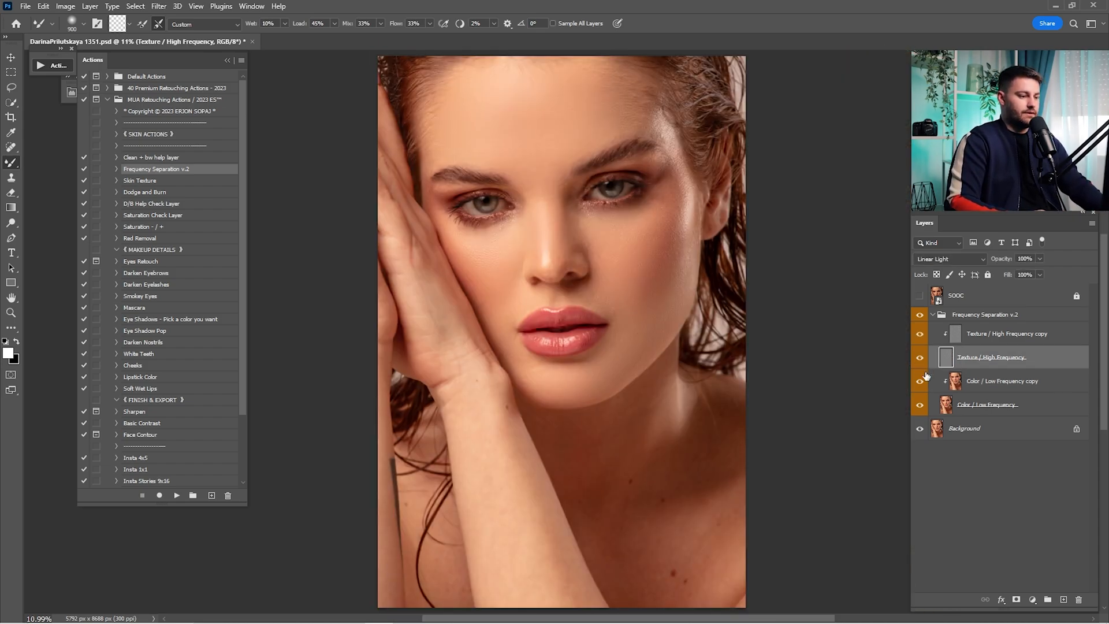
- Compare the portrait with the Color / Low Frequency copy layer off and on, leaving it visible
click(951, 380)
click(919, 379)
click(920, 385)
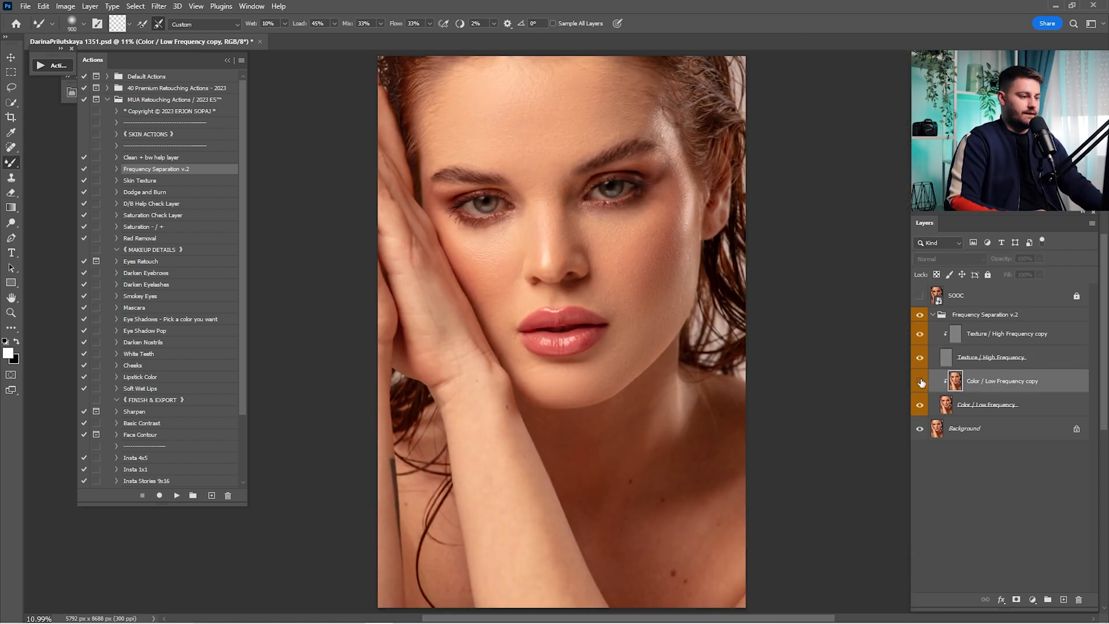
click(920, 381)
click(924, 382)
click(919, 383)
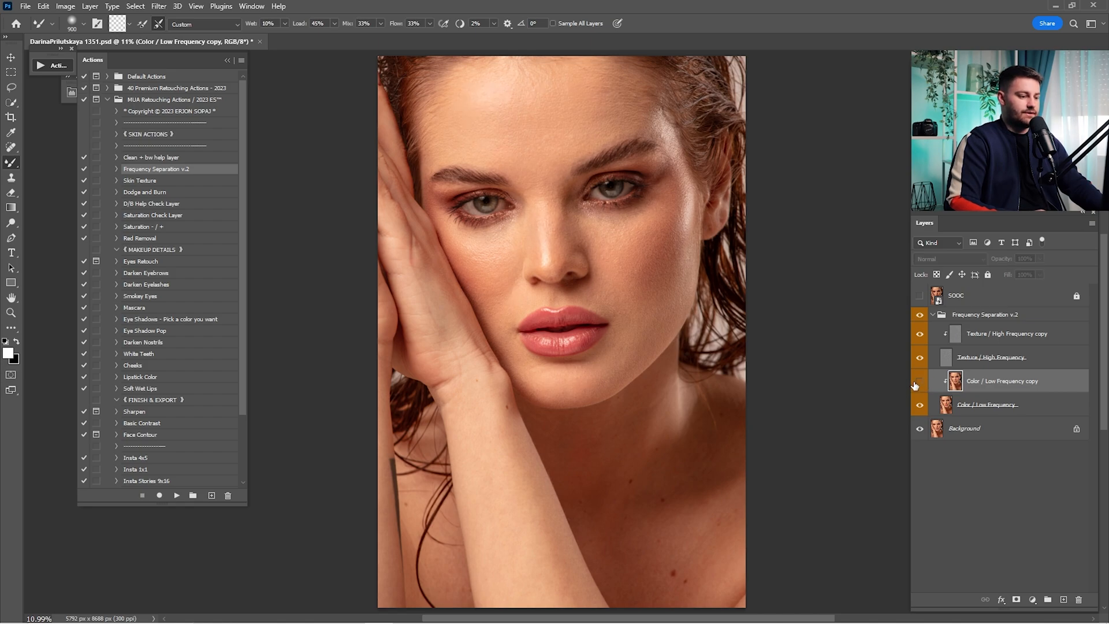
click(919, 383)
click(920, 382)
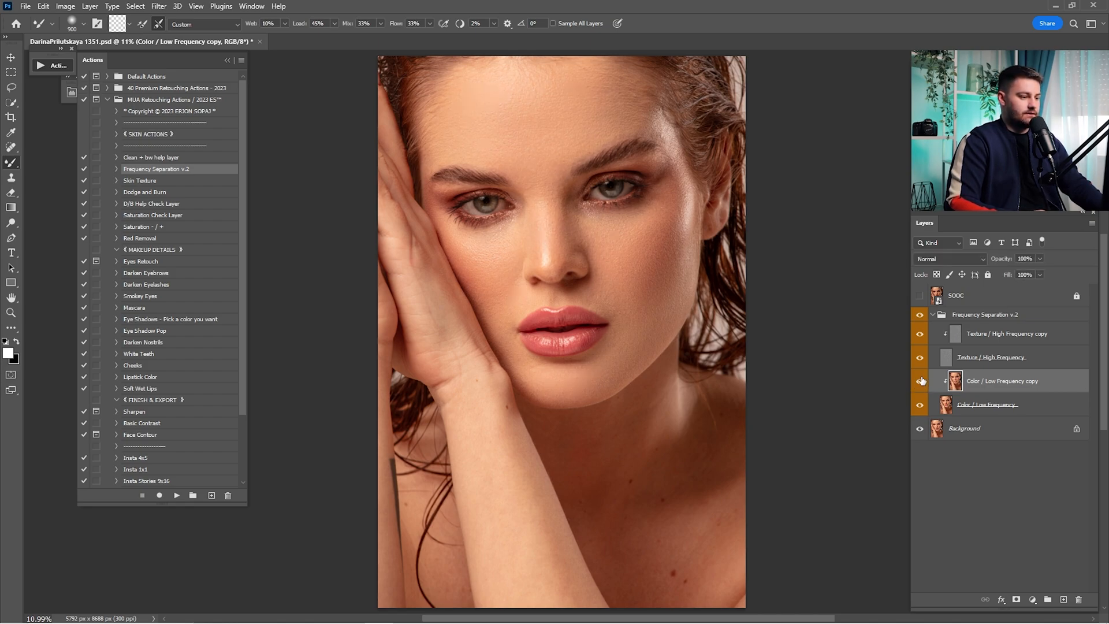
- Clone smoother skin texture over the rough spots on the cheek beside the nose, using a 90 px Clone Stamp on the Texture / High Frequency copy layer
drag(651, 241, 729, 298)
click(976, 334)
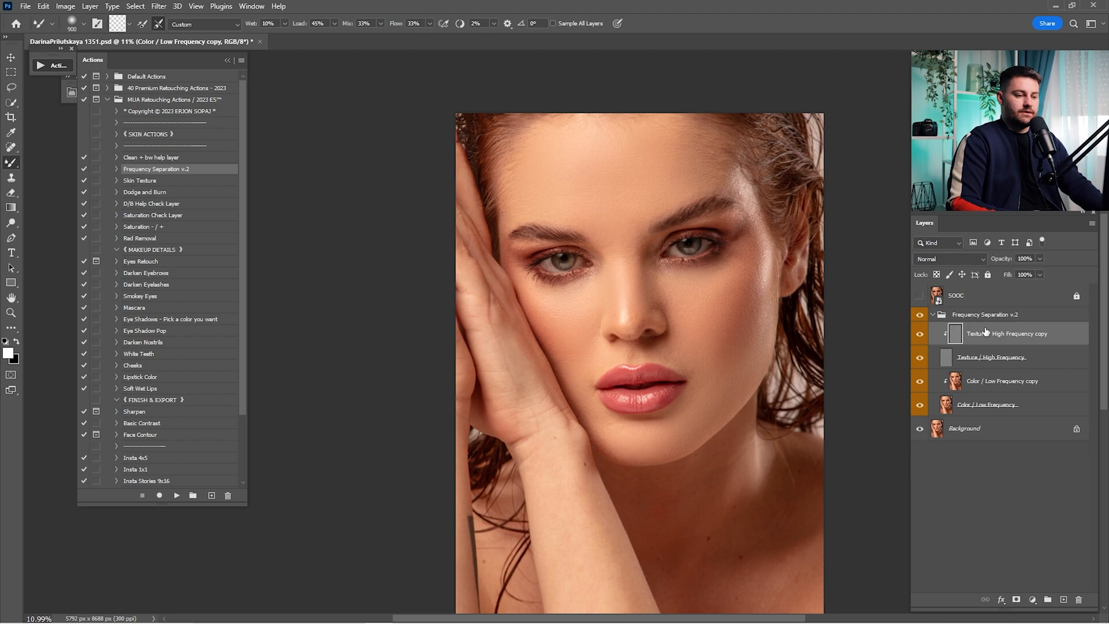
key(z)
mouse_move(631, 330)
mouse_down()
mouse_move(612, 297)
mouse_move(725, 324)
mouse_move(675, 325)
mouse_up()
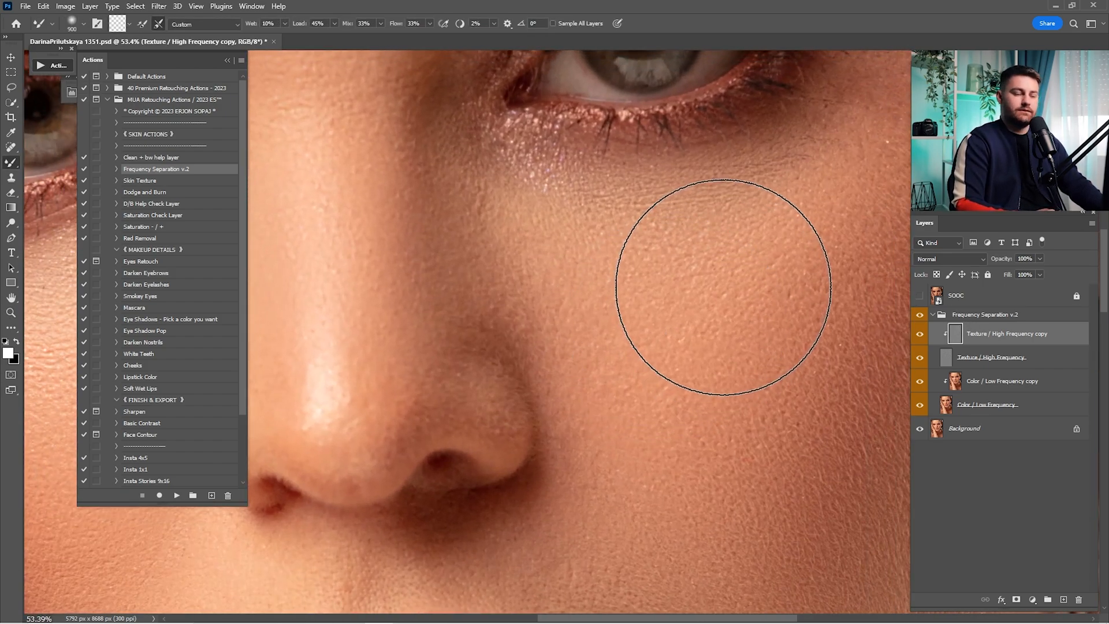
click(13, 179)
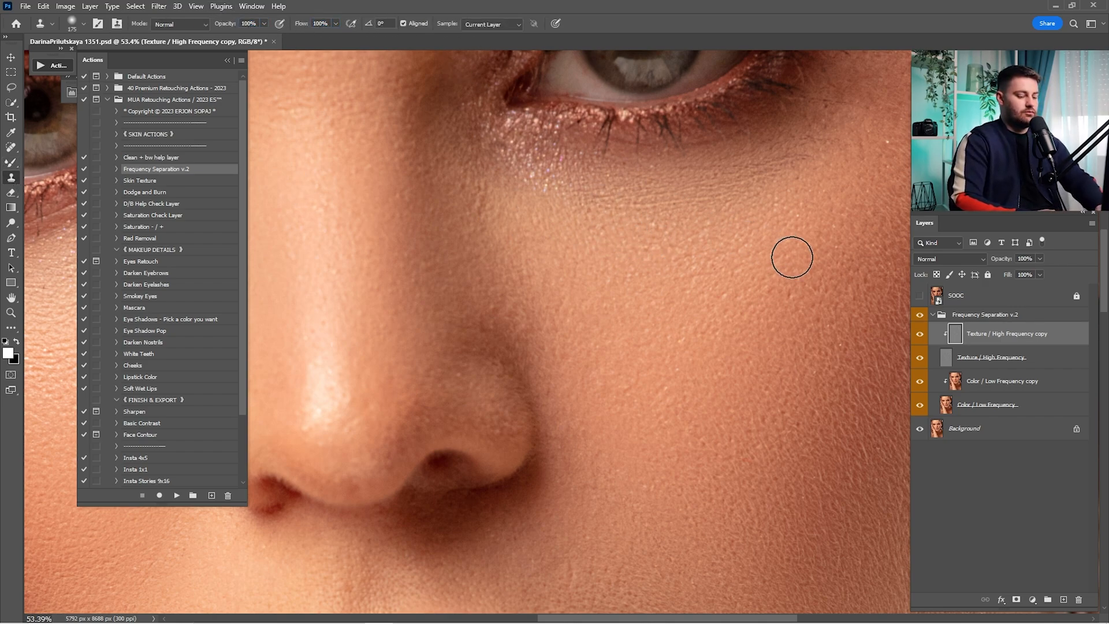
key(Return)
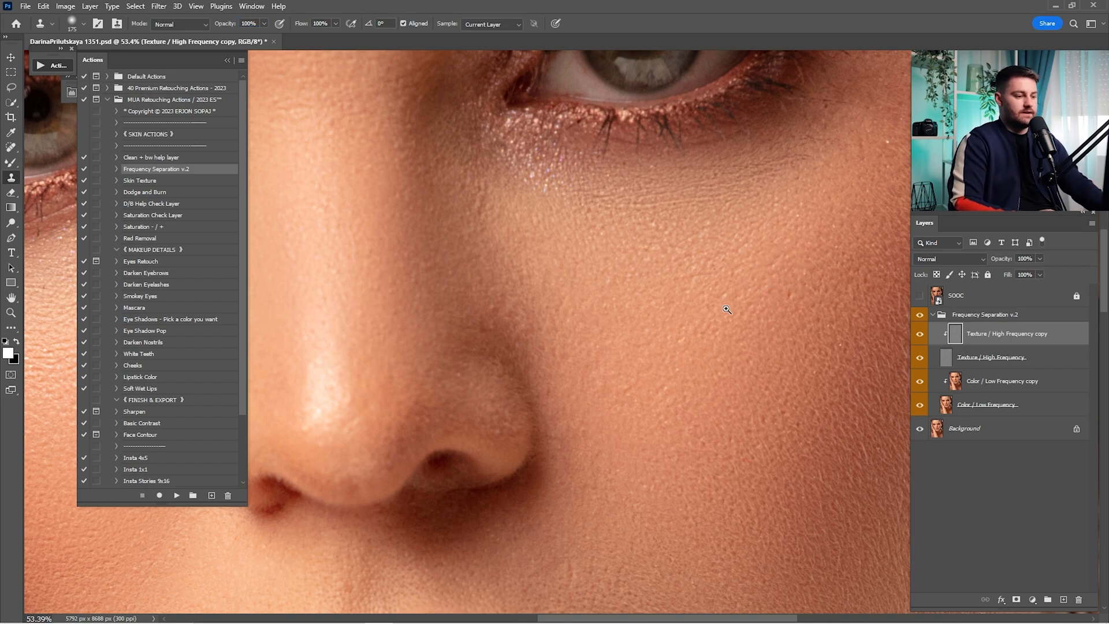
drag(727, 309, 755, 322)
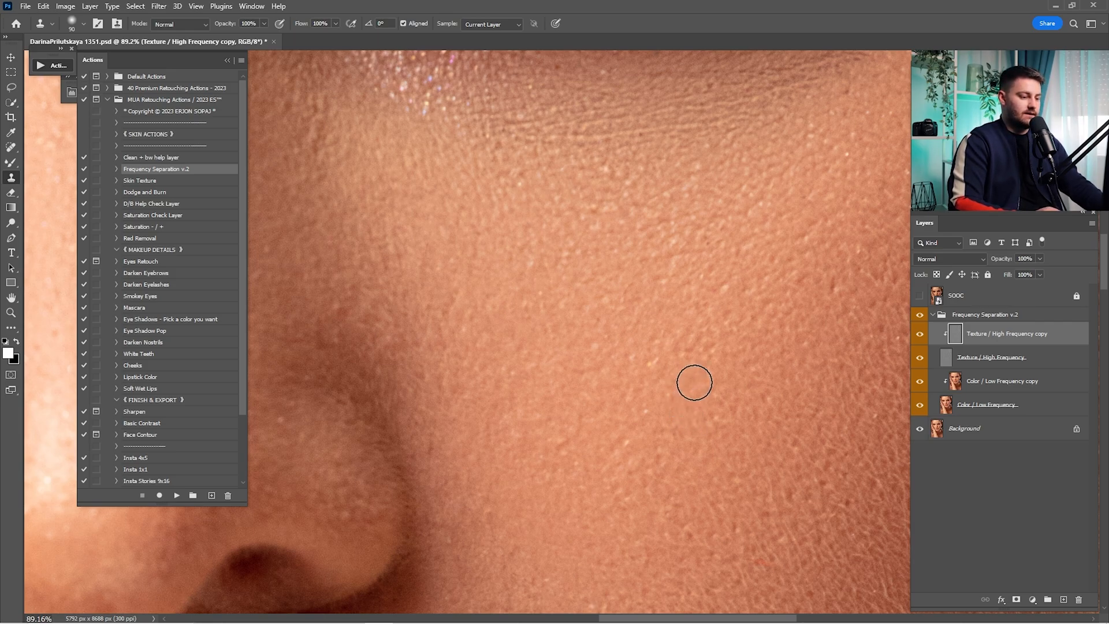
drag(694, 382, 647, 365)
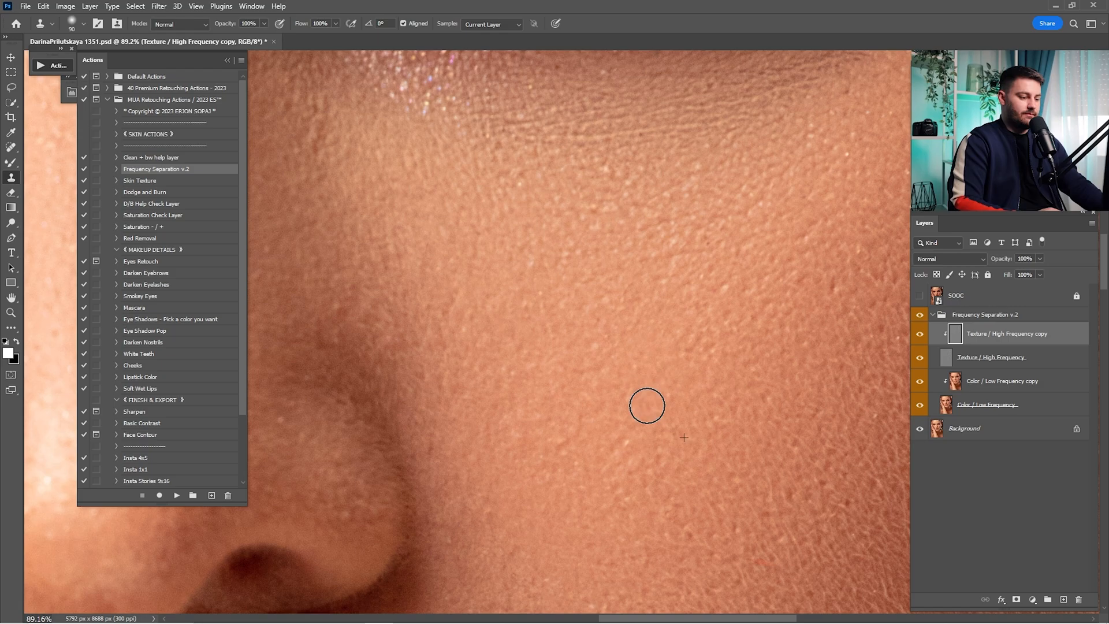
drag(647, 405, 603, 341)
drag(534, 439, 574, 450)
drag(681, 318, 659, 418)
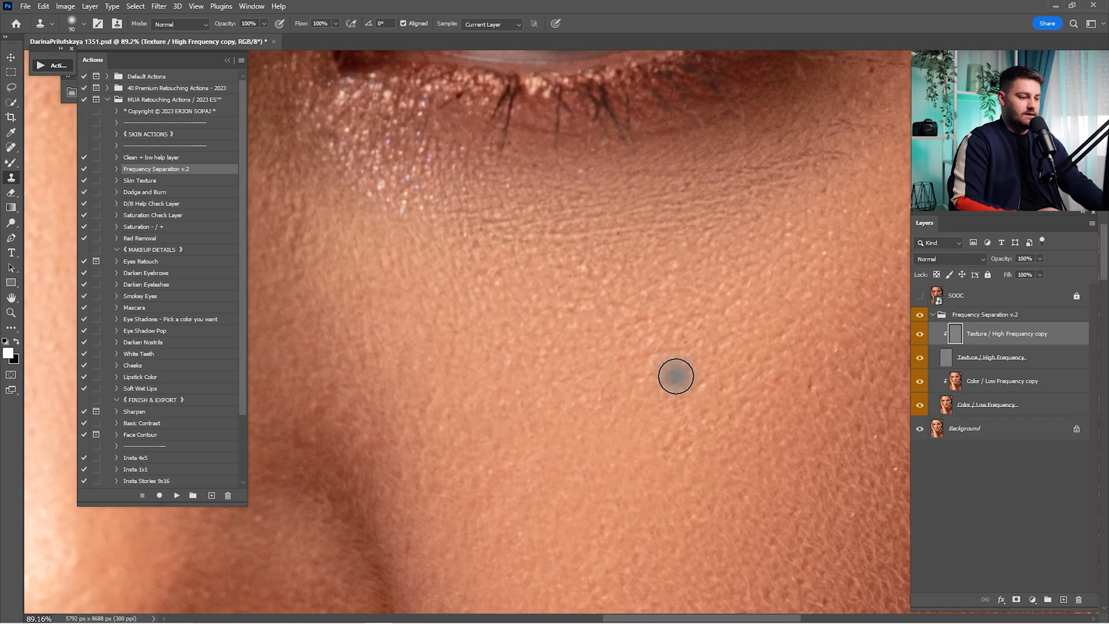
- Clone finer pores over the upper cheek below the eye, undoing the strokes that do not blend in
drag(661, 232, 591, 251)
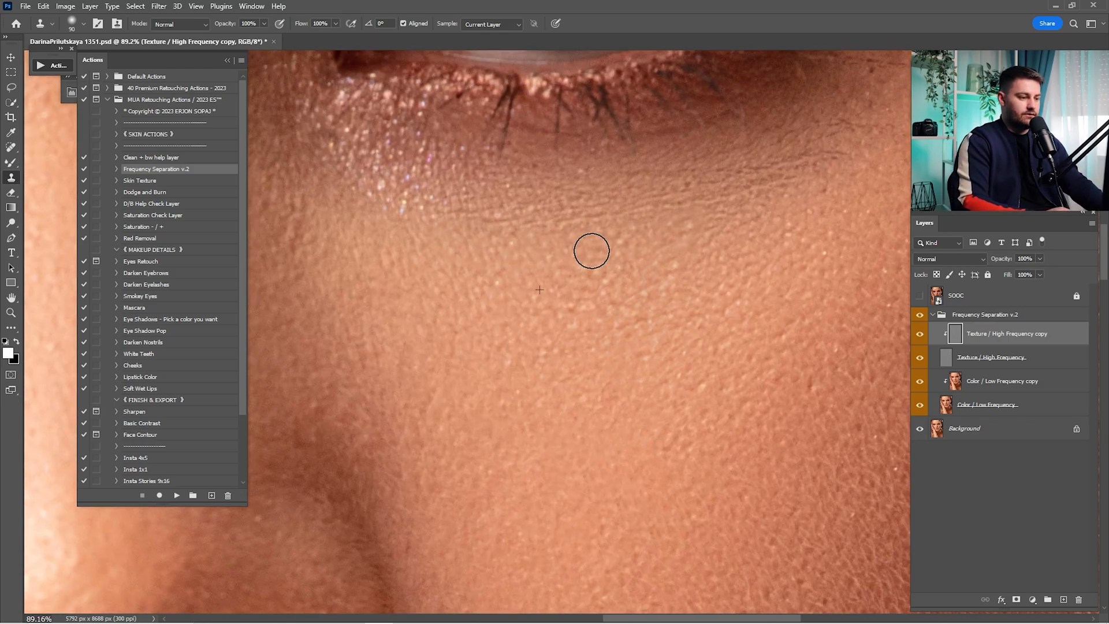
key(ctrl+z)
mouse_move(763, 232)
mouse_down()
mouse_move(718, 329)
mouse_move(748, 279)
mouse_move(769, 141)
mouse_move(717, 176)
mouse_move(539, 209)
mouse_move(445, 196)
mouse_up()
alt+click(816, 409)
key(ctrl+z)
alt+click(734, 236)
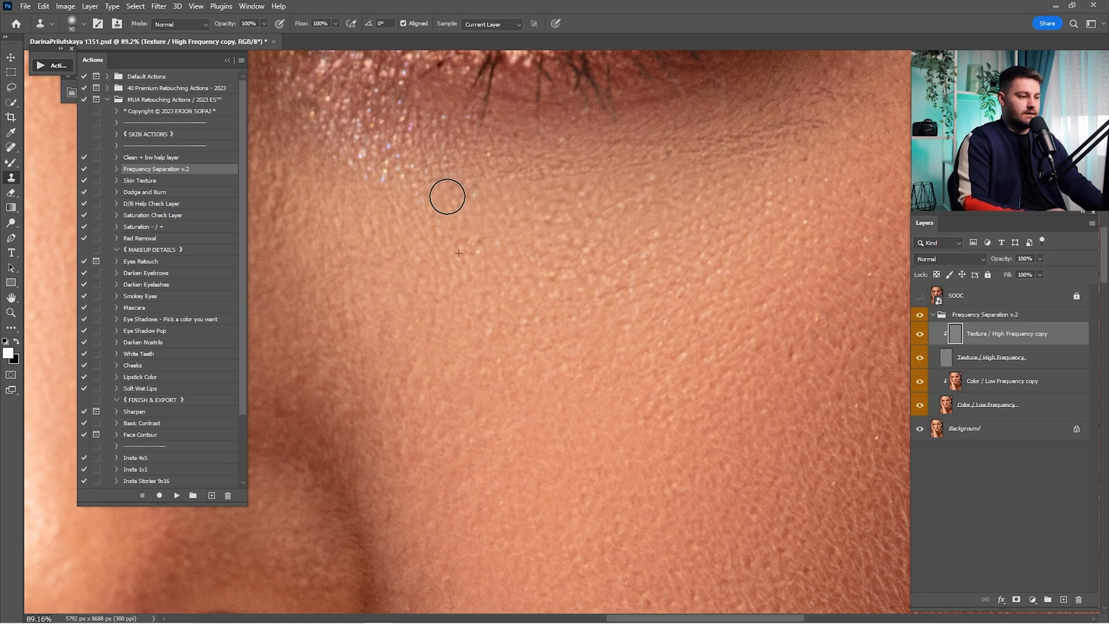
- Soften the fine creases beneath the lower lashes by cloning neighbouring skin texture from the inner to the outer eye area
alt+click(435, 216)
drag(378, 181, 638, 205)
alt+click(751, 184)
drag(778, 141, 755, 155)
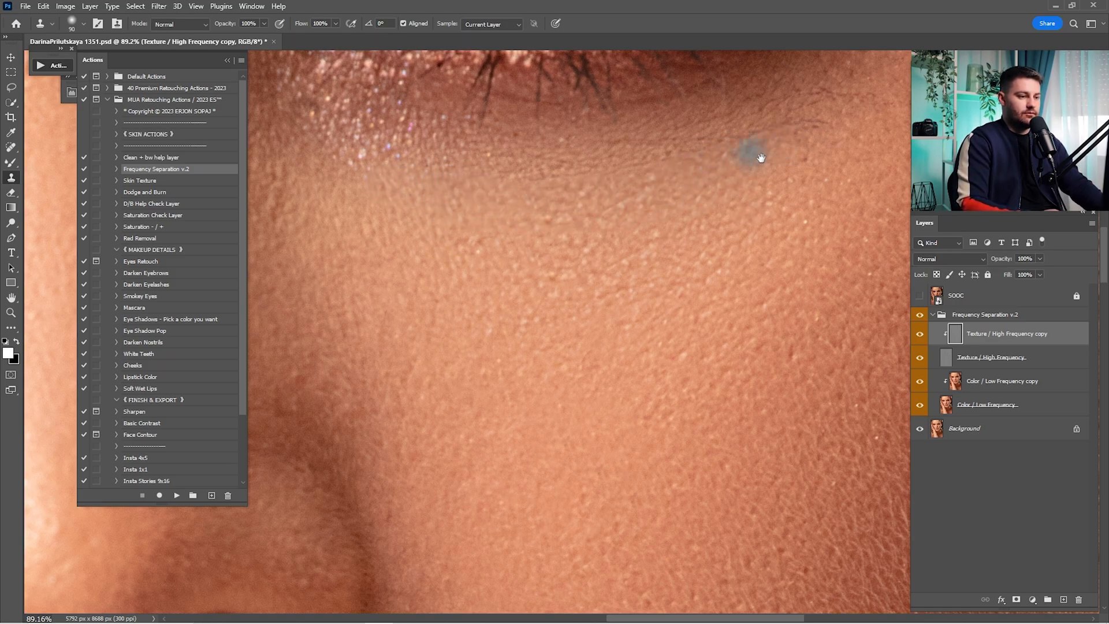
drag(679, 144, 677, 262)
alt+click(586, 303)
drag(650, 314, 657, 277)
- Move past the nose bridge and the other eye, and clone clean texture over a spot beside the corner of the mouth
mouse_move(284, 314)
mouse_down()
mouse_move(604, 248)
mouse_move(623, 365)
mouse_up()
drag(358, 300, 624, 267)
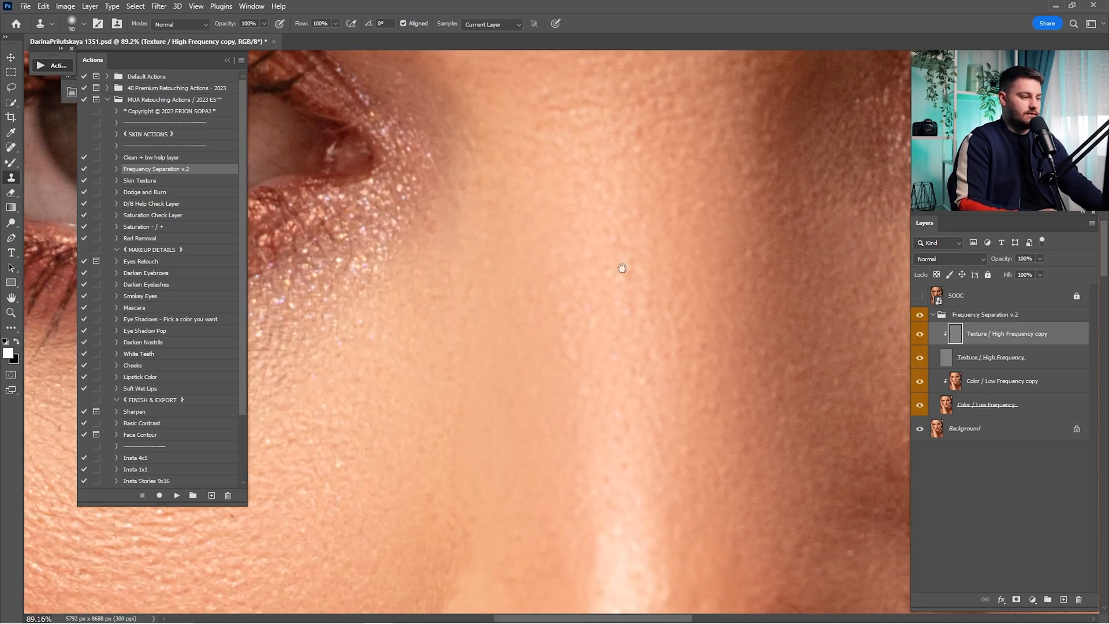
drag(370, 398, 693, 279)
drag(537, 347, 634, 374)
drag(551, 318, 537, 277)
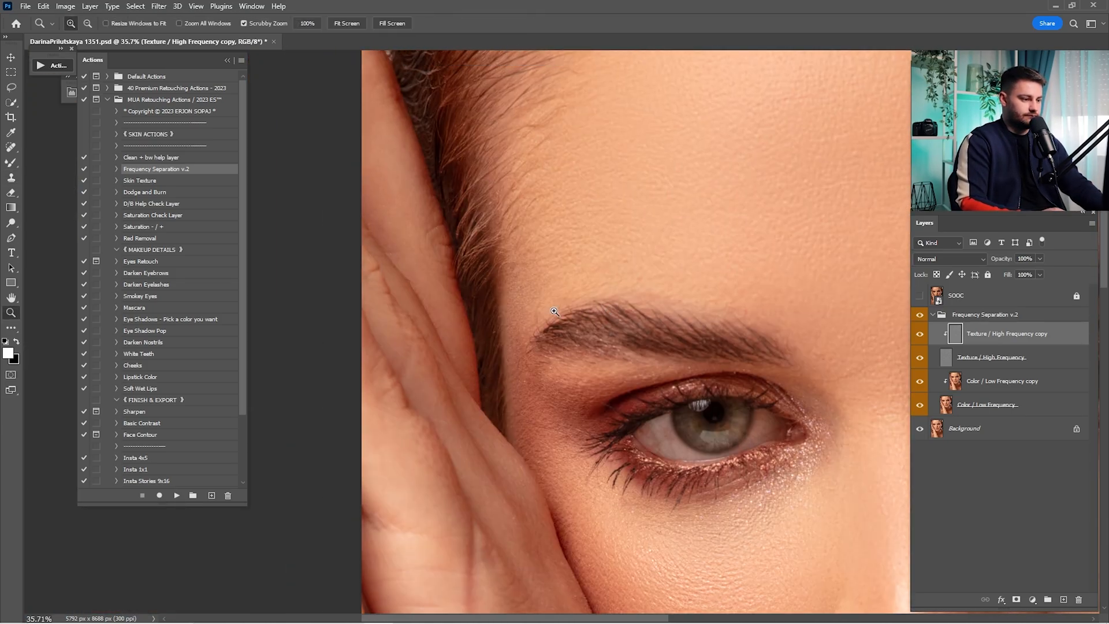
drag(820, 167, 770, 241)
drag(681, 462, 612, 173)
drag(555, 352, 624, 352)
drag(660, 569, 693, 351)
alt+click(694, 351)
click(730, 289)
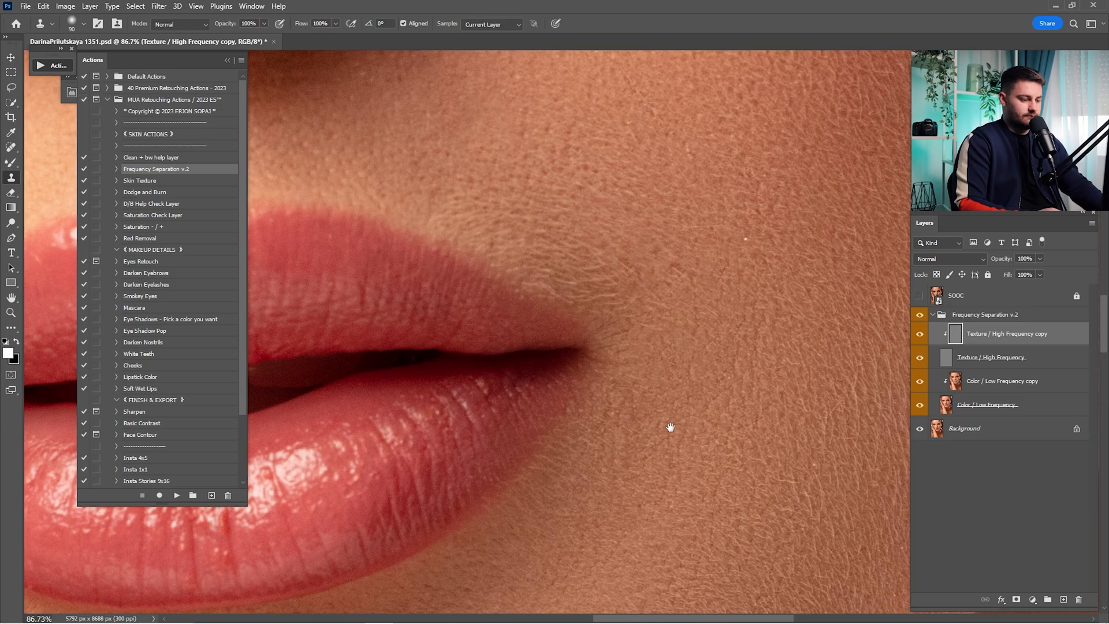
- Clone clean texture over a blemish on the skin below the corner of the mouth
drag(668, 425, 716, 58)
alt+click(592, 350)
click(528, 375)
- Return to the under-eye area and clone over the remaining creases toward the outer corner, setting the Clone Stamp opacity to 90%
drag(768, 440, 703, 440)
drag(682, 150, 665, 427)
drag(634, 352, 710, 352)
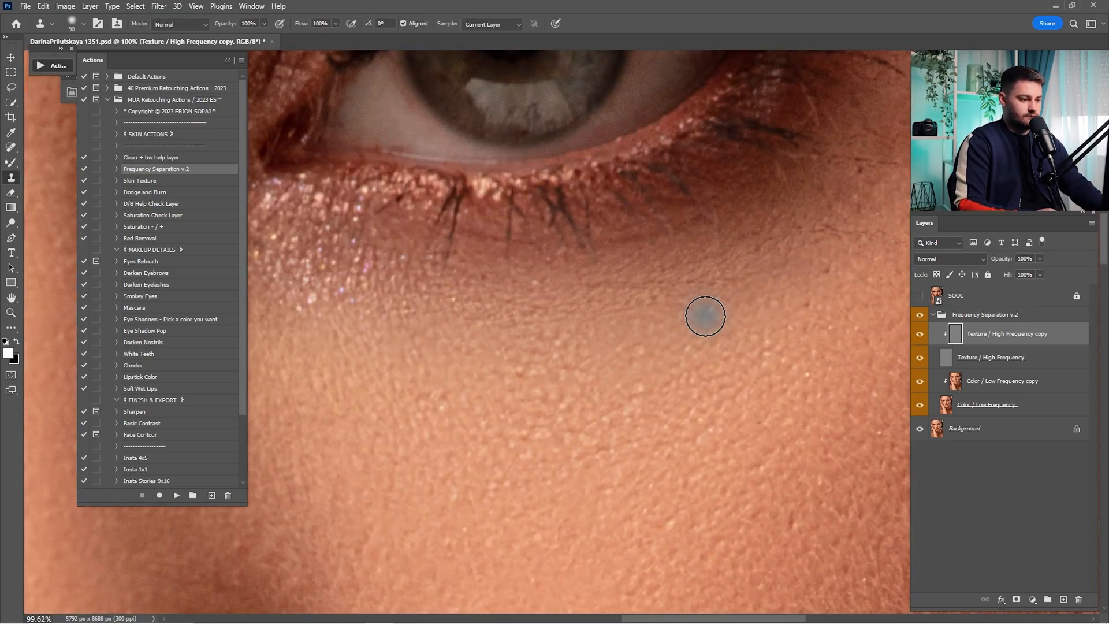
alt+click(700, 316)
alt+click(798, 289)
click(792, 289)
alt+click(761, 313)
drag(755, 315, 608, 402)
alt+click(777, 360)
drag(718, 348, 713, 358)
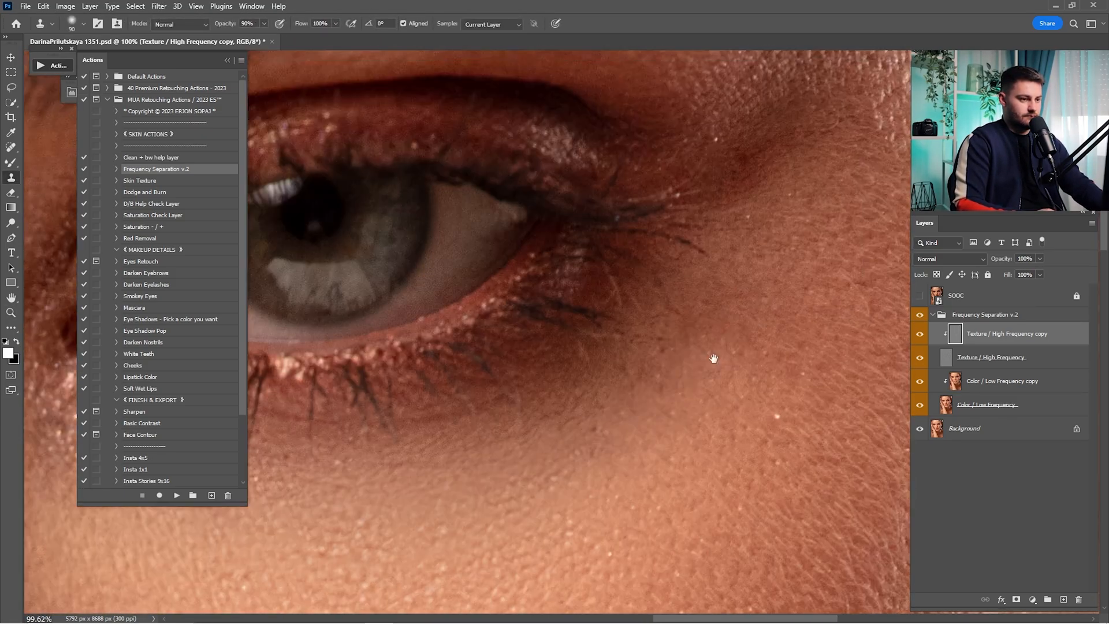
- Fit the whole portrait in view and compare it with the Frequency Separation v.2 group off and on, leaving the group visible
drag(664, 174, 670, 520)
key(ctrl+0)
click(947, 317)
click(918, 317)
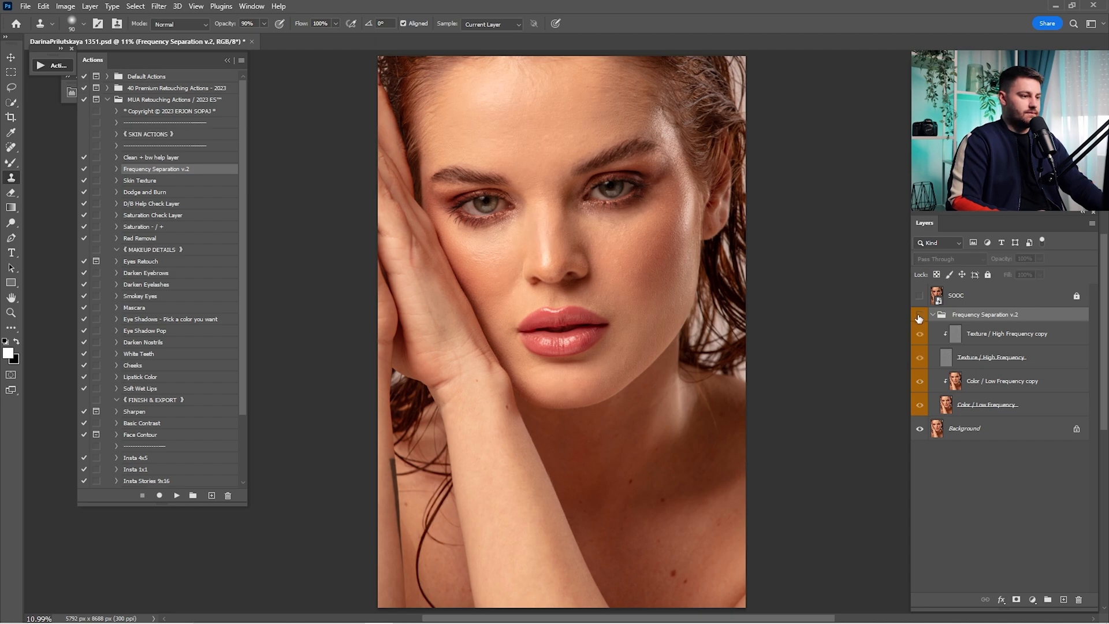
click(918, 317)
click(919, 317)
click(920, 317)
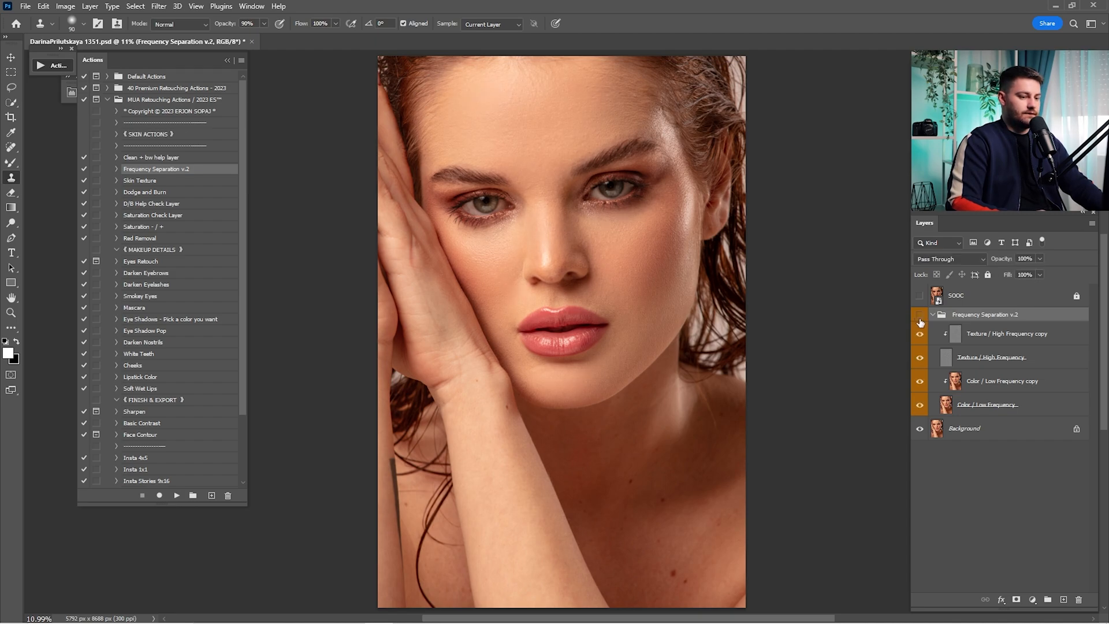
click(920, 318)
click(920, 316)
click(920, 316)
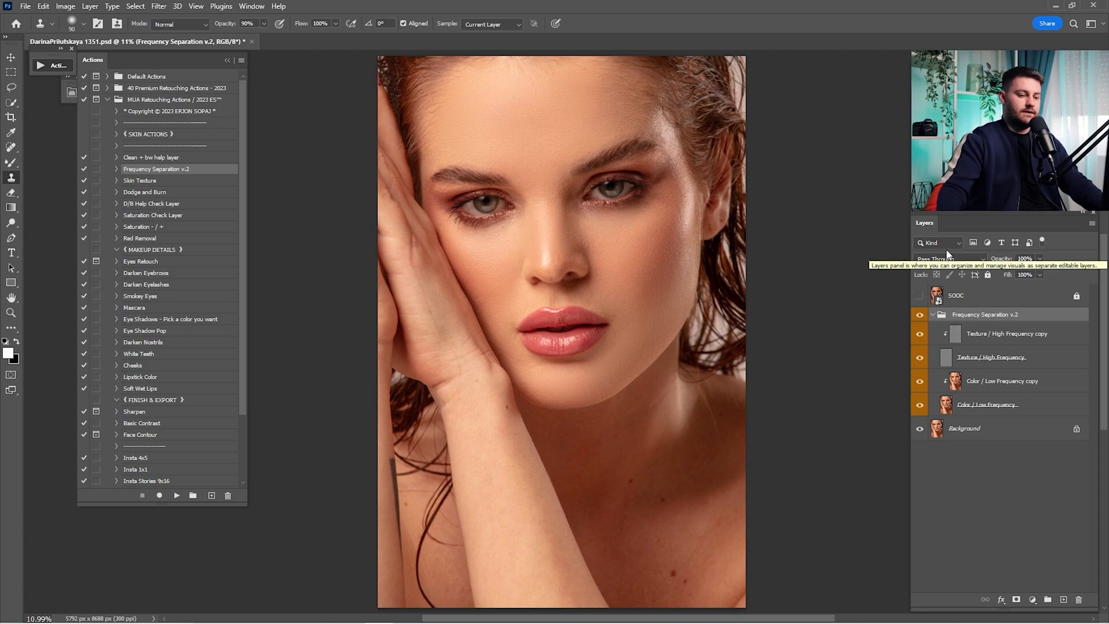
- Set the Color / Low Frequency copy layer's opacity to 54%, and run the Dodge and Burn action above it, expanding the new group
click(982, 381)
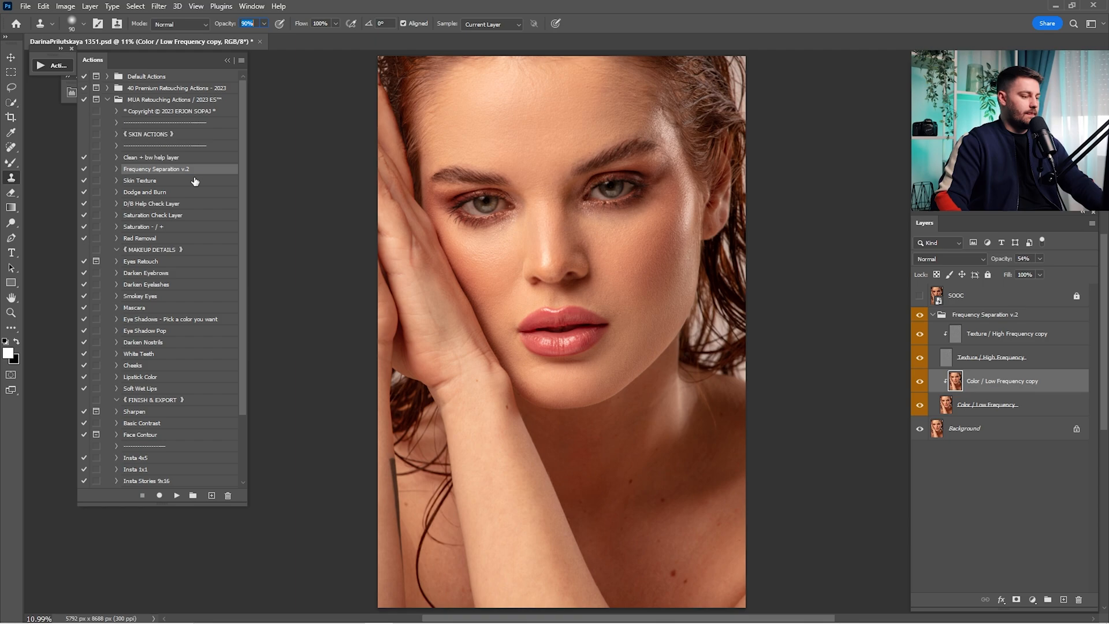
click(146, 193)
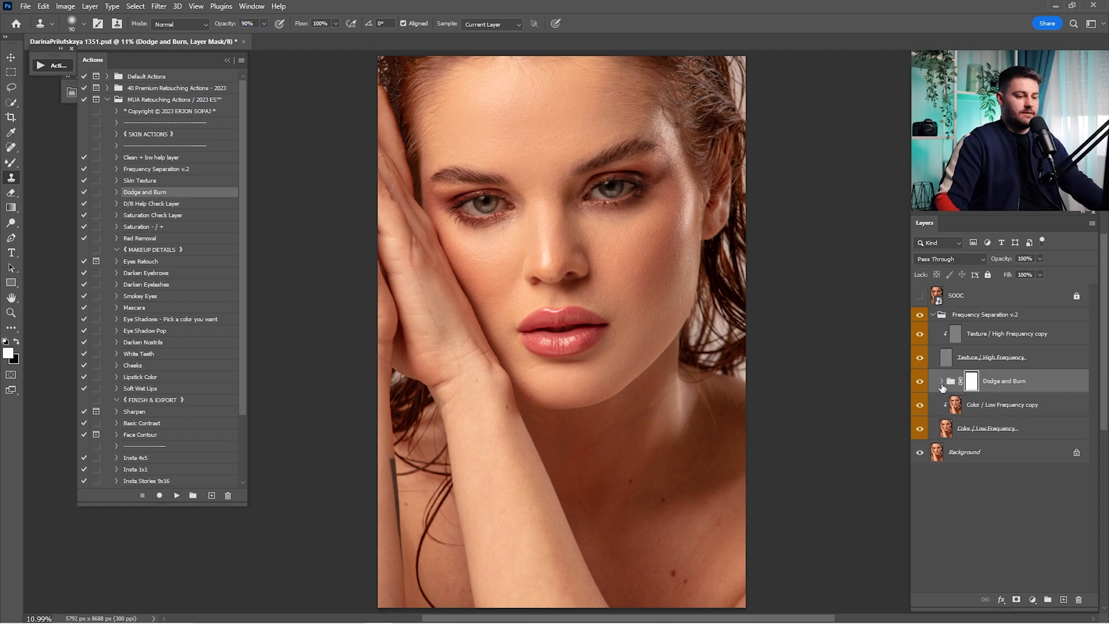
click(942, 381)
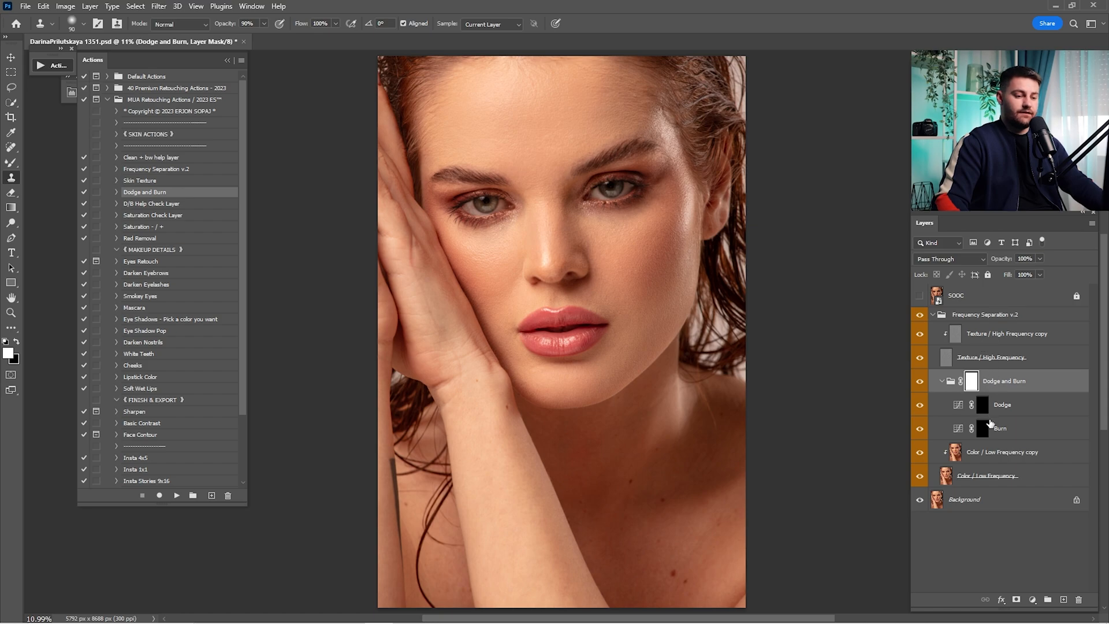
click(978, 453)
click(979, 361)
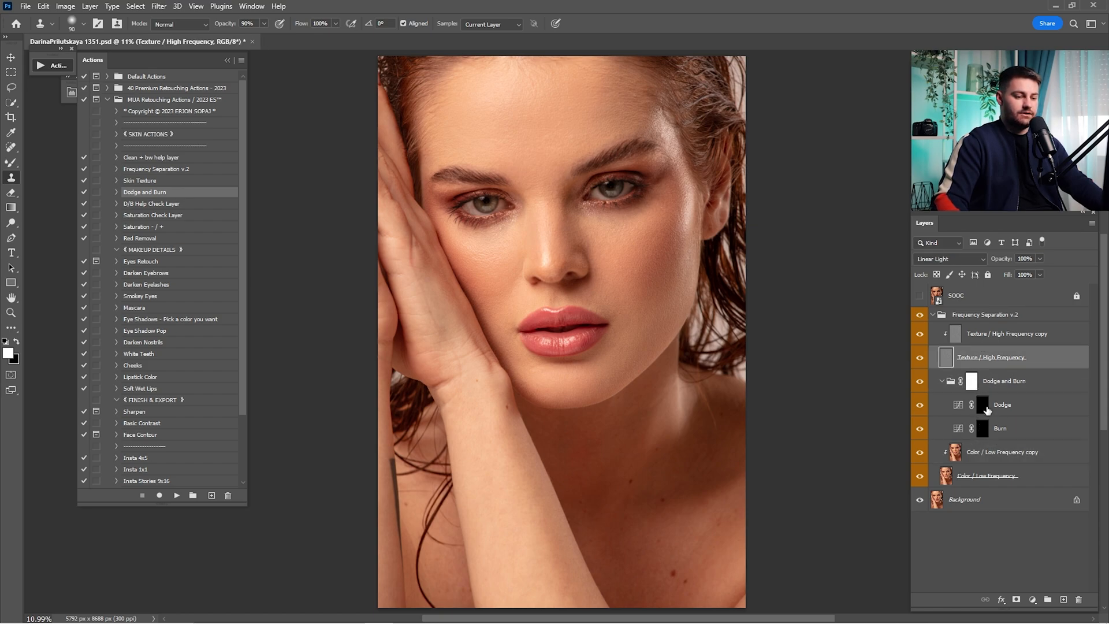
- Target the Dodge layer's mask with a white Brush at 10% opacity and set its flow to 100%
click(981, 407)
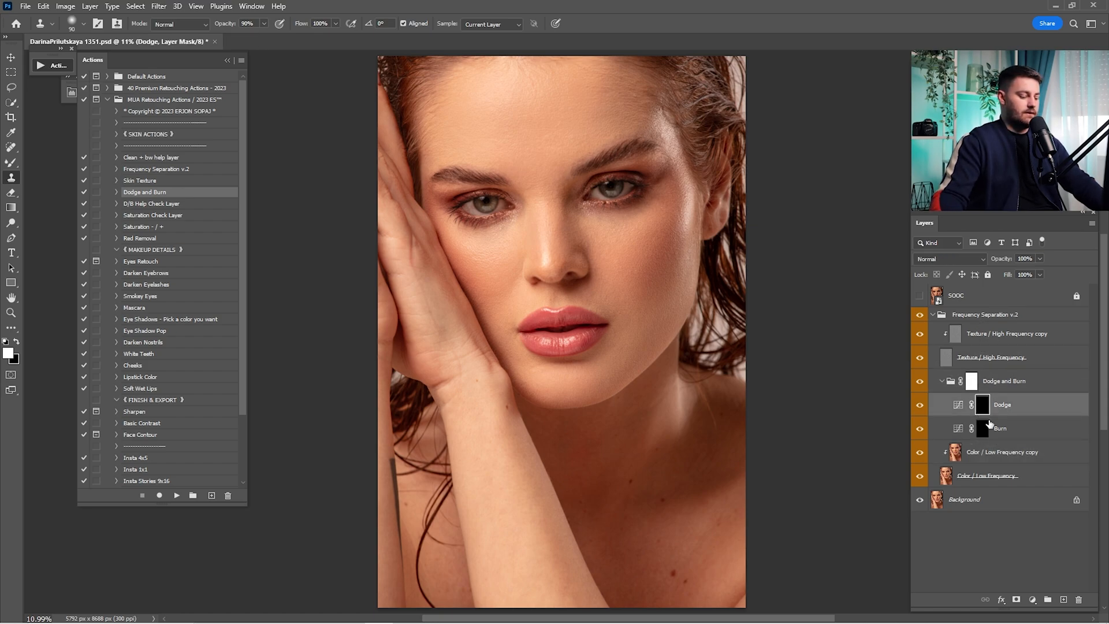
key(b)
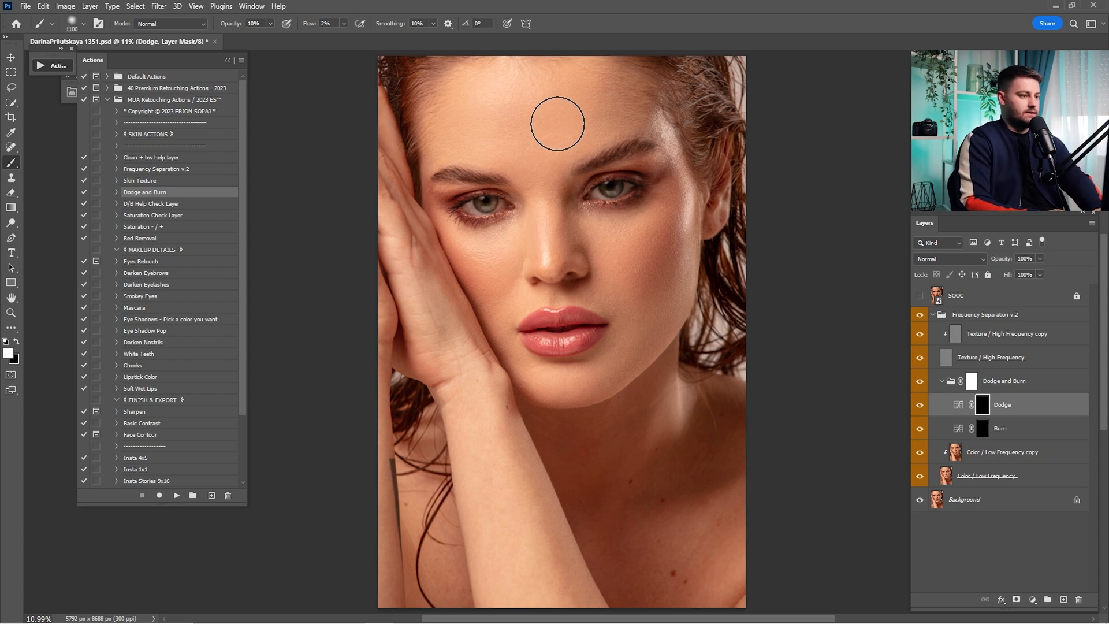
key(bracketright)
key(bracketright)
key(bracketright)
key(bracketright)
key(bracketright)
key(bracketright)
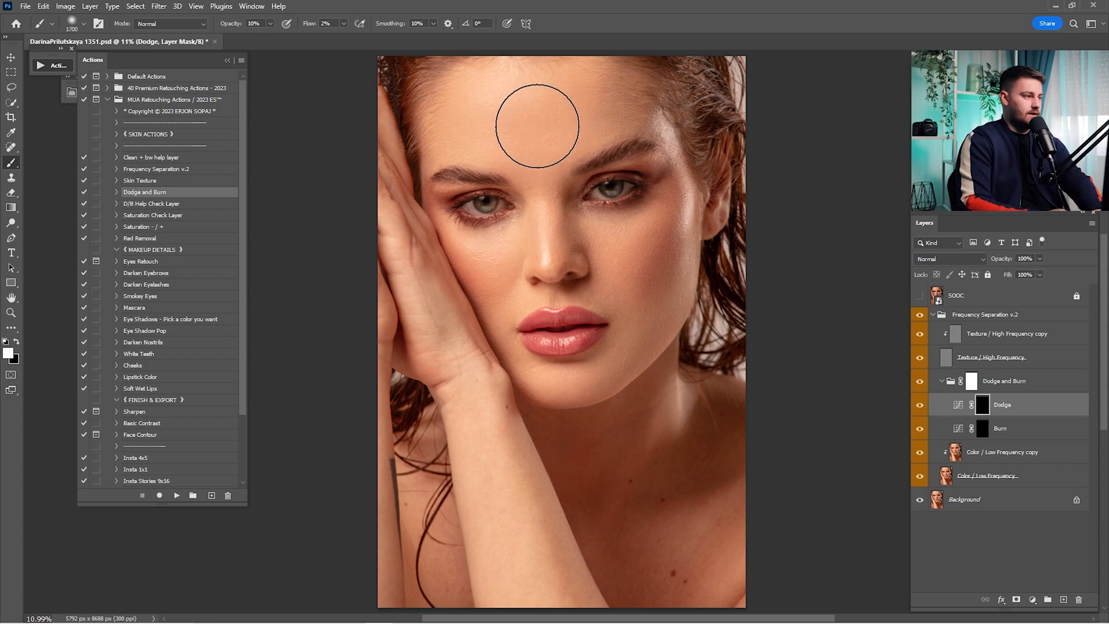
key(Return)
- Brighten the face's highlight areas on the Dodge mask, varying the brush size between 2000 and 1200 px
key(bracketleft)
key(bracketleft)
key(bracketleft)
key(bracketleft)
key(bracketleft)
key(bracketleft)
key(bracketleft)
key(bracketleft)
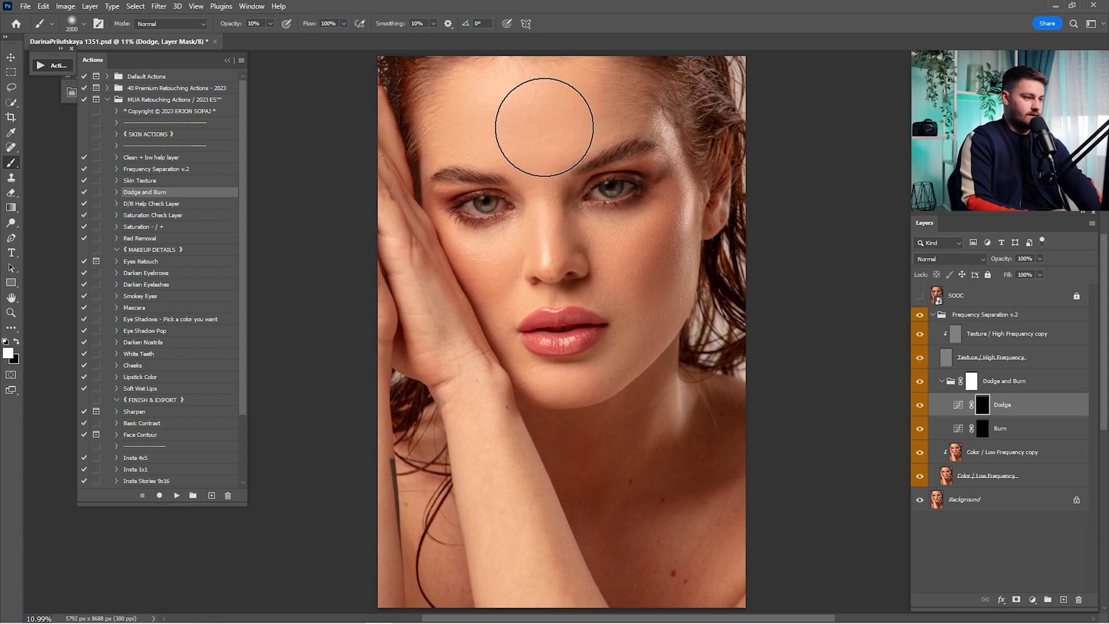
key(bracketright)
key(bracketright)
key(bracketright)
key(bracketright)
key(bracketright)
key(bracketright)
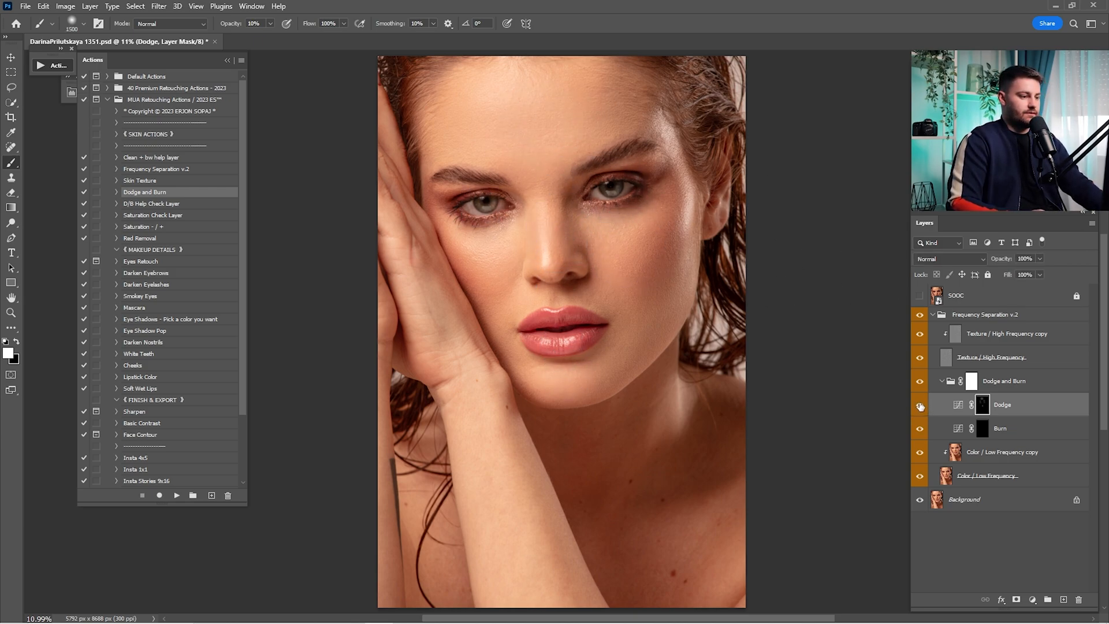
key(bracketleft)
key(bracketleft)
key(bracketleft)
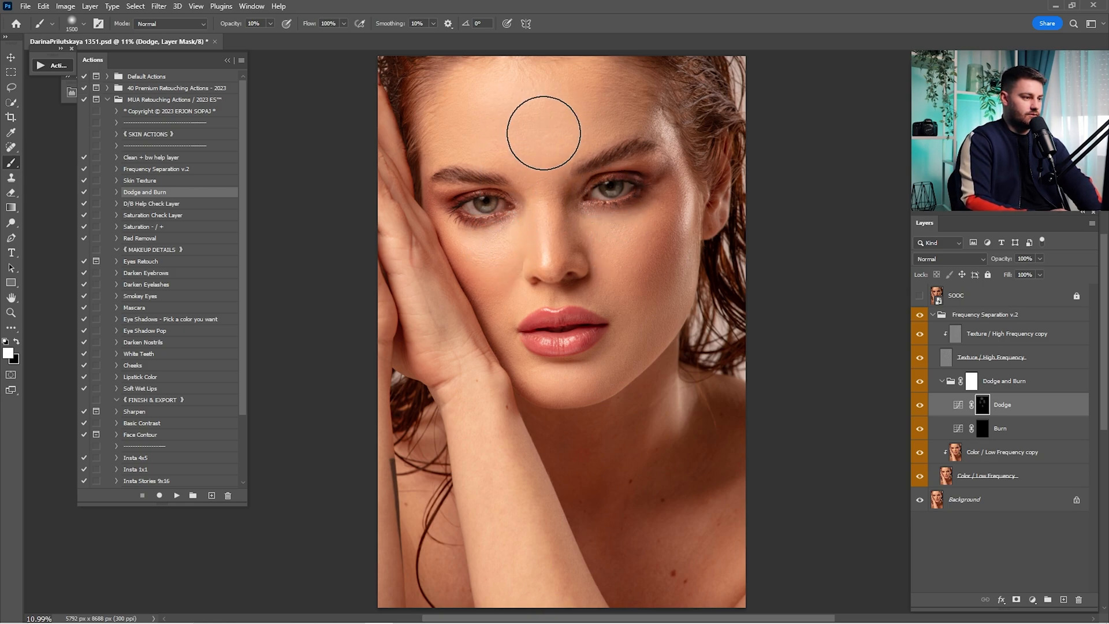
- Compare the portrait with the Dodge layer off and on, leaving it visible
click(920, 405)
click(920, 405)
click(920, 406)
click(921, 405)
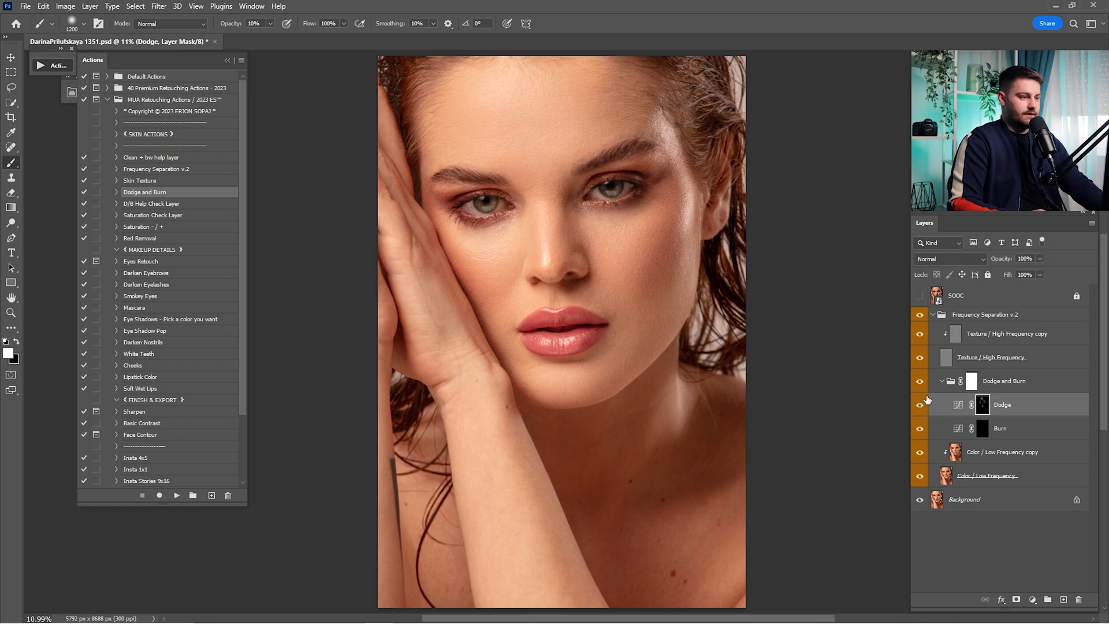
- Darken the forehead's edge along the hairline on the Burn layer's mask with a 1200 to 1100 px brush, and dock the document window again
click(984, 432)
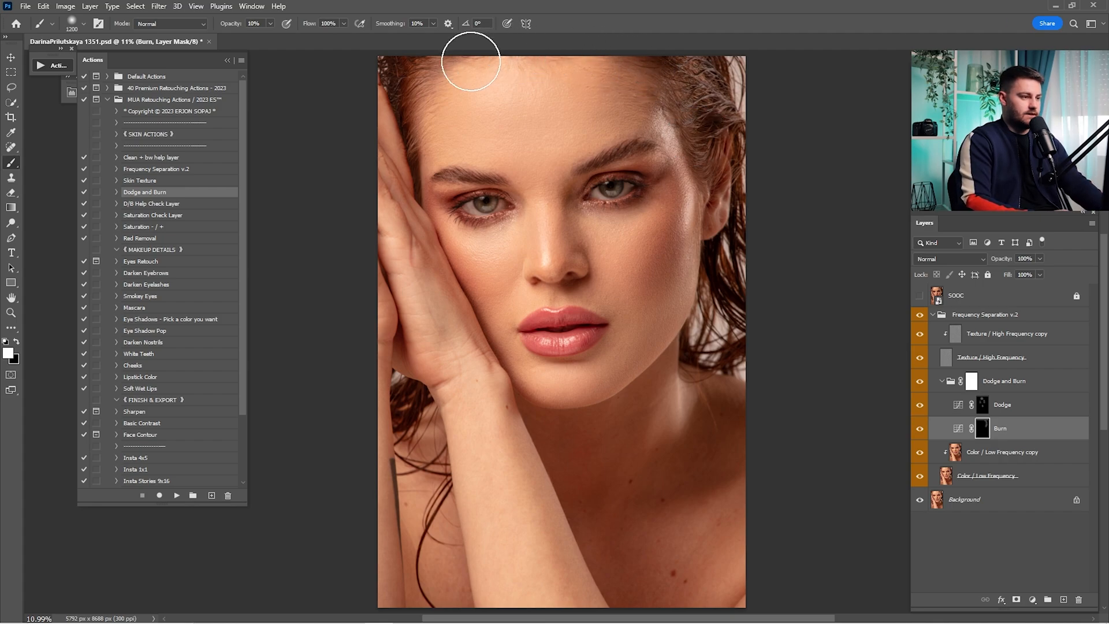
key(bracketleft)
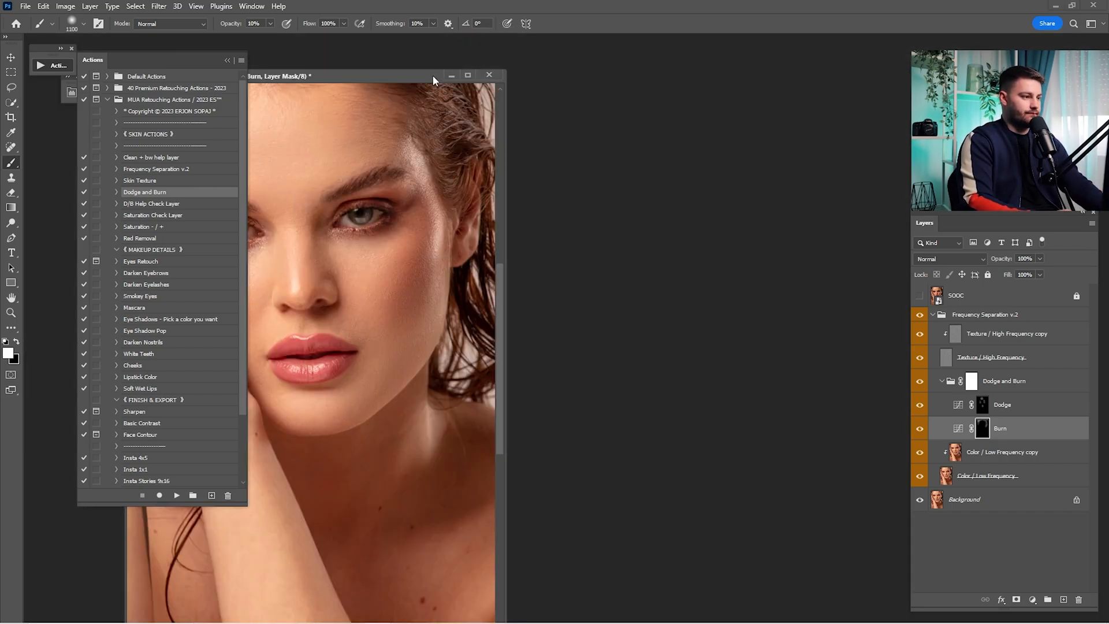
drag(432, 78, 477, 40)
- Deepen the smaller shadow areas of the face on the Burn mask, reducing the brush to about 600 px
key(bracketleft)
key(bracketleft)
key(bracketleft)
key(bracketleft)
key(bracketleft)
key(bracketleft)
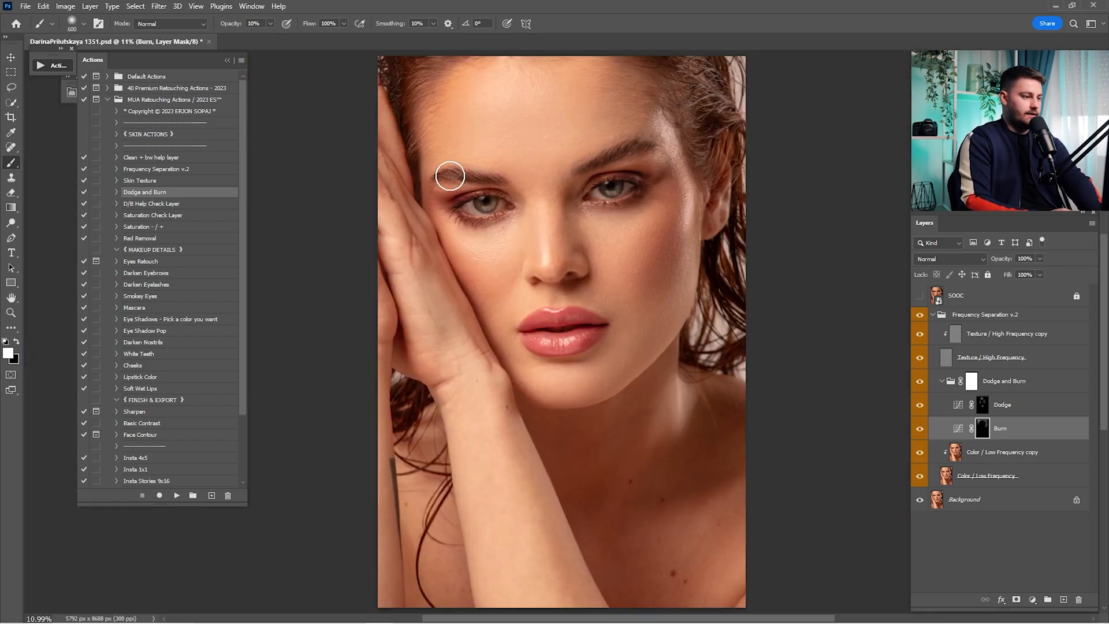
key(bracketleft)
key(bracketleft)
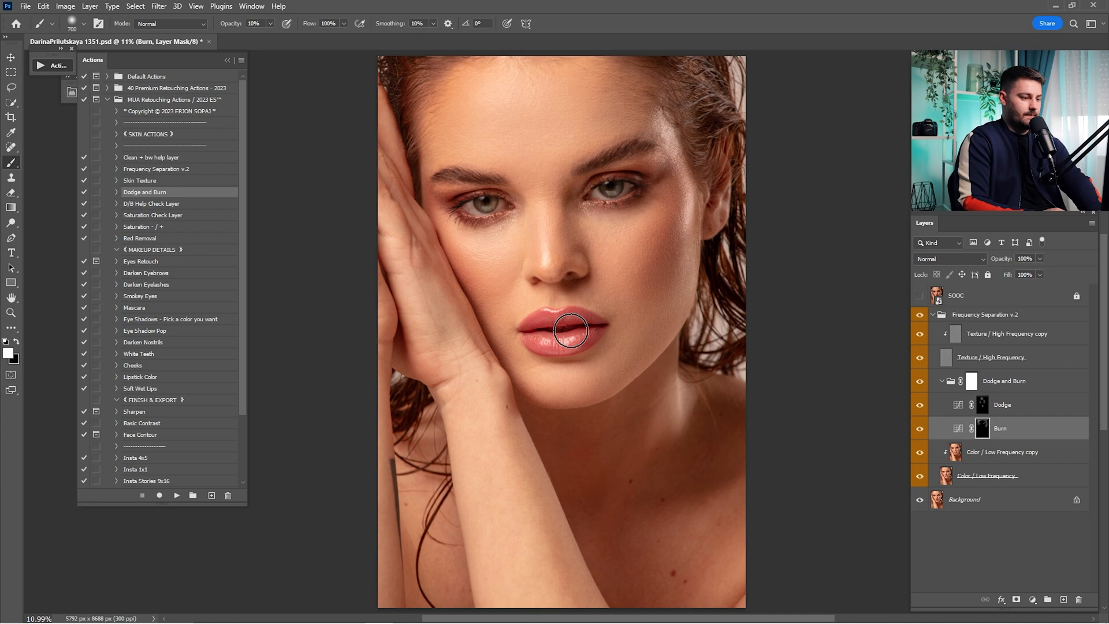
- Darken the outer contours of the face on the Burn mask, enlarging the brush to 1300 px
key(bracketright)
key(bracketright)
key(bracketright)
key(bracketright)
key(bracketright)
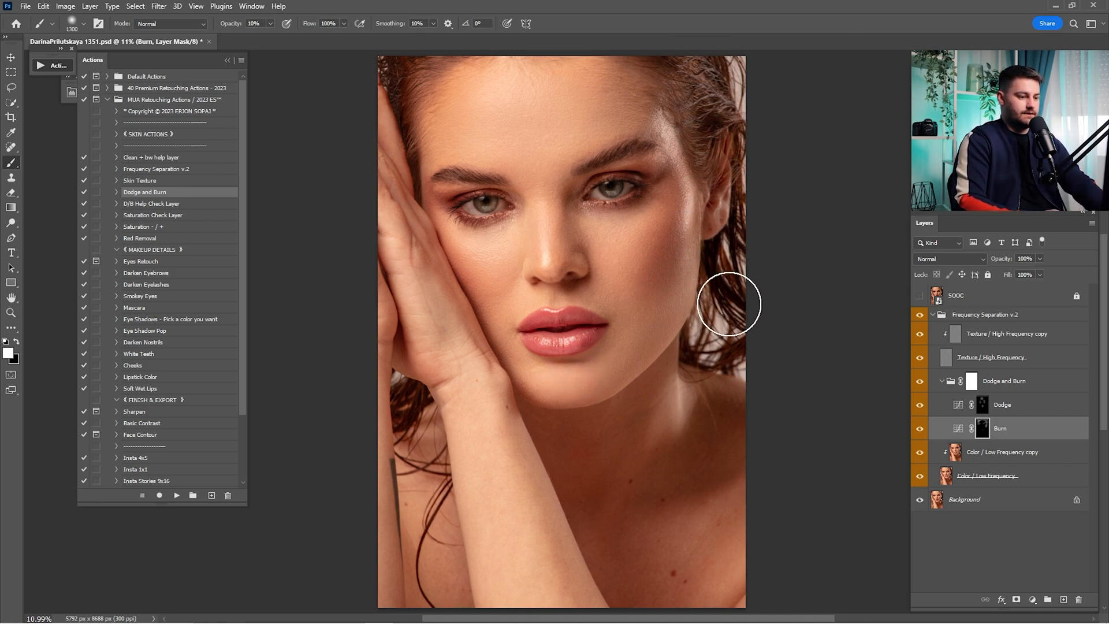
key(bracketright)
key(bracketright)
key(bracketright)
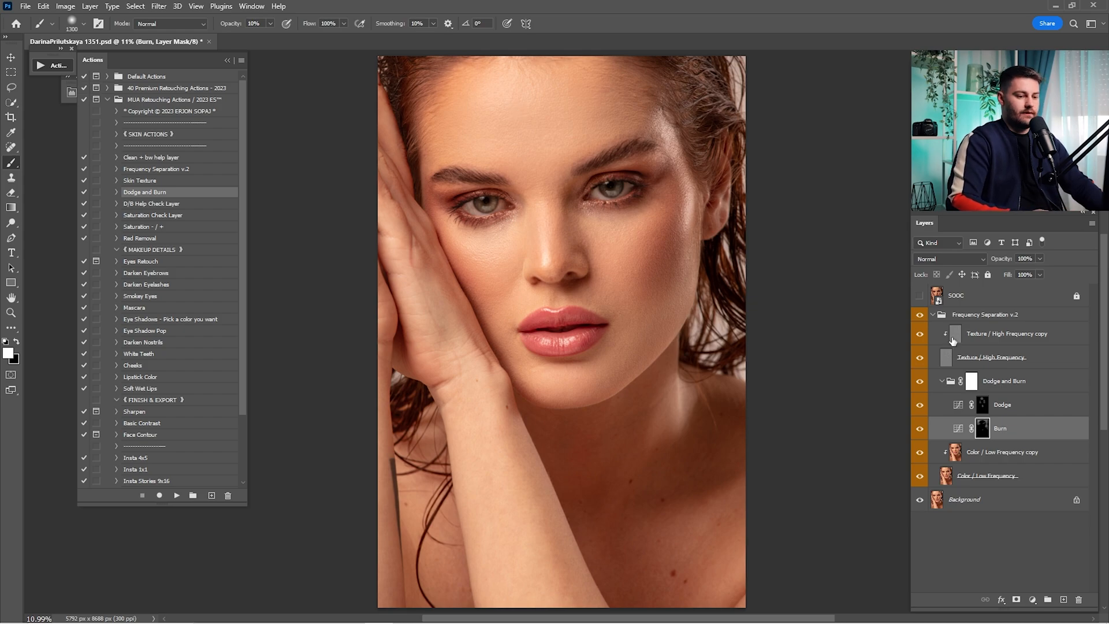
- Compare the portrait with the Burn layer off and on, and lower that layer's opacity to 86%
click(919, 428)
click(918, 429)
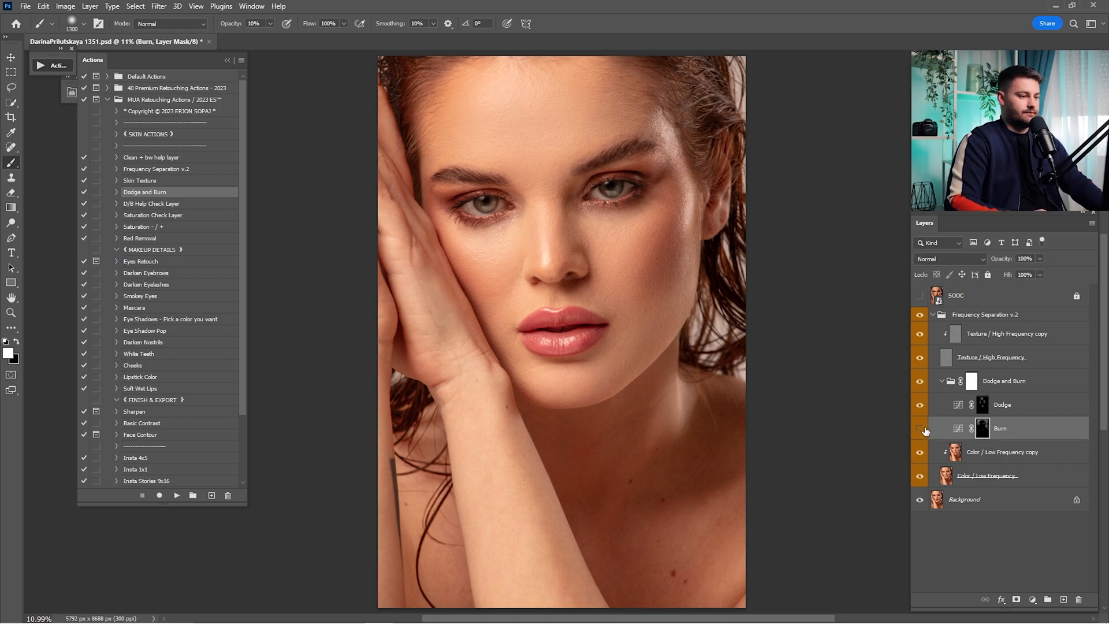
click(919, 429)
click(919, 428)
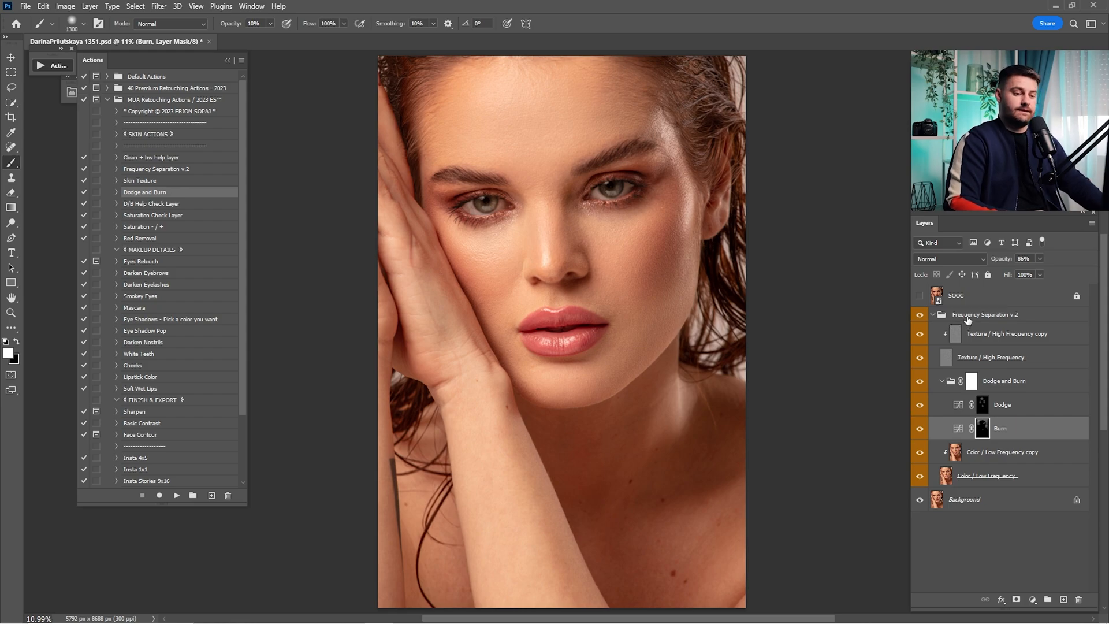
- Compare the portrait with the Frequency Separation v.2 group off and on, and against the original SOOC layer
click(968, 320)
click(920, 315)
click(920, 315)
click(921, 315)
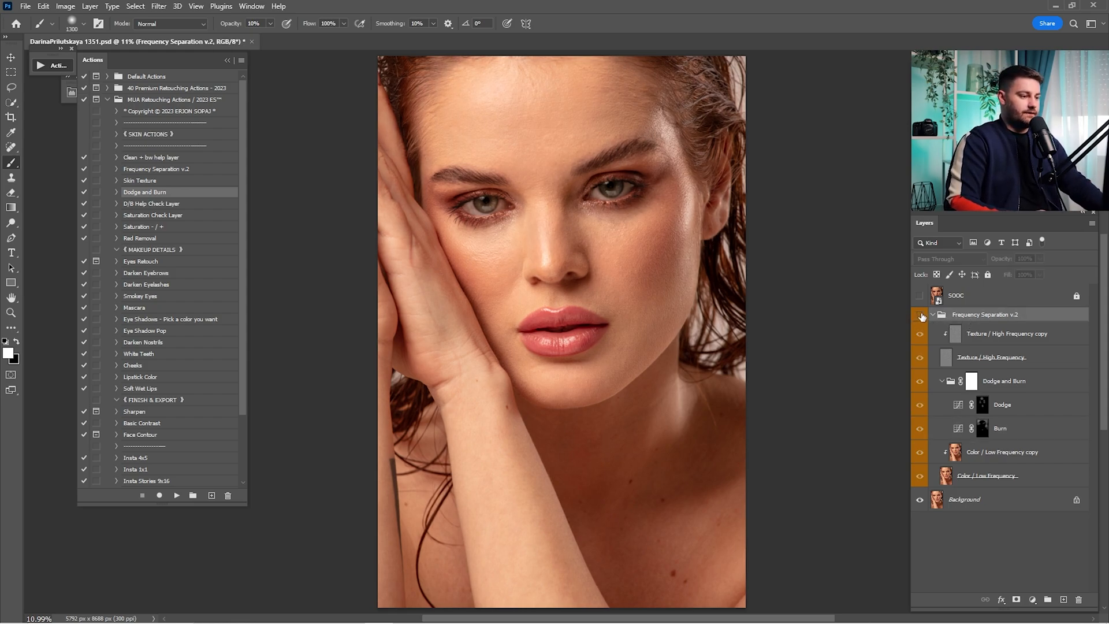
click(920, 316)
click(920, 297)
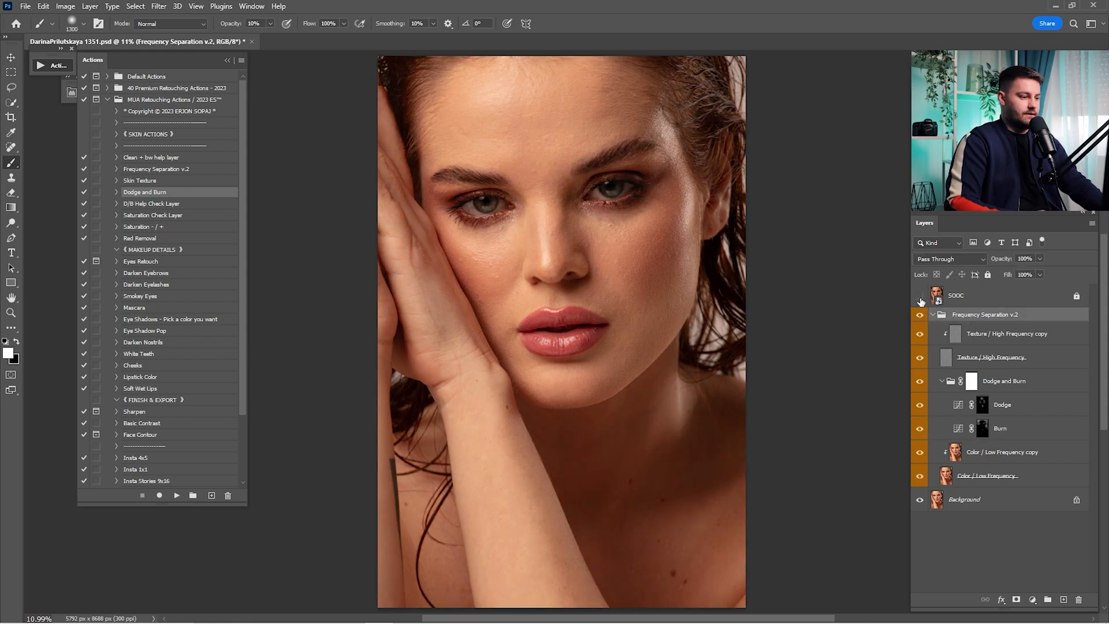
click(920, 297)
click(919, 297)
click(919, 297)
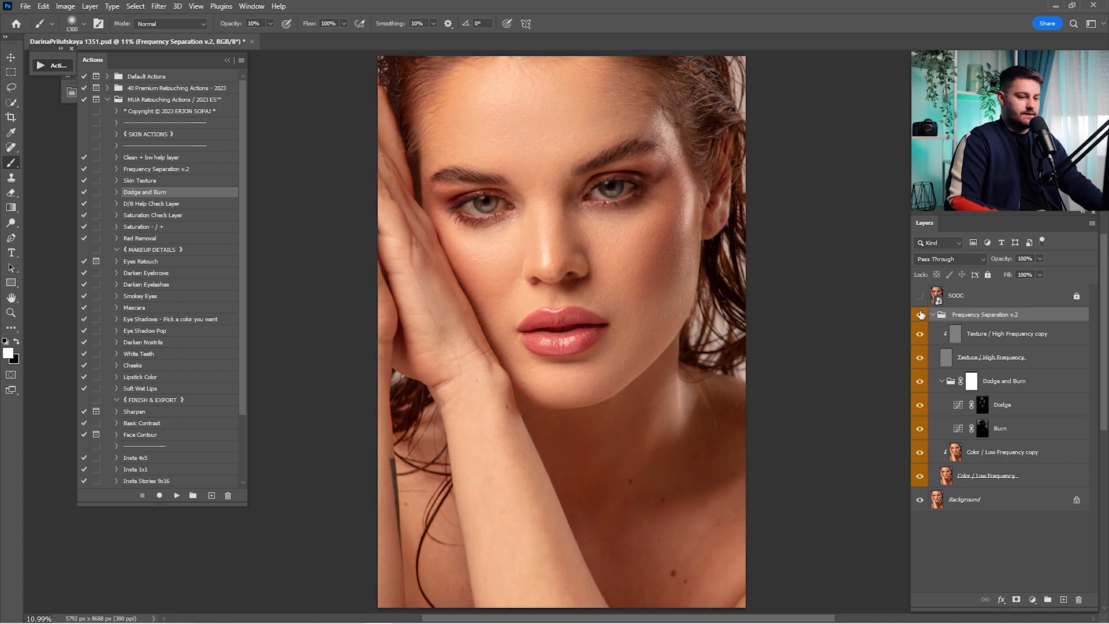
click(920, 315)
click(920, 315)
- Examine the retouched skin around the eye, cheek and nose at close range, with the Frequency Separation v.2 group toggled
drag(611, 259, 627, 300)
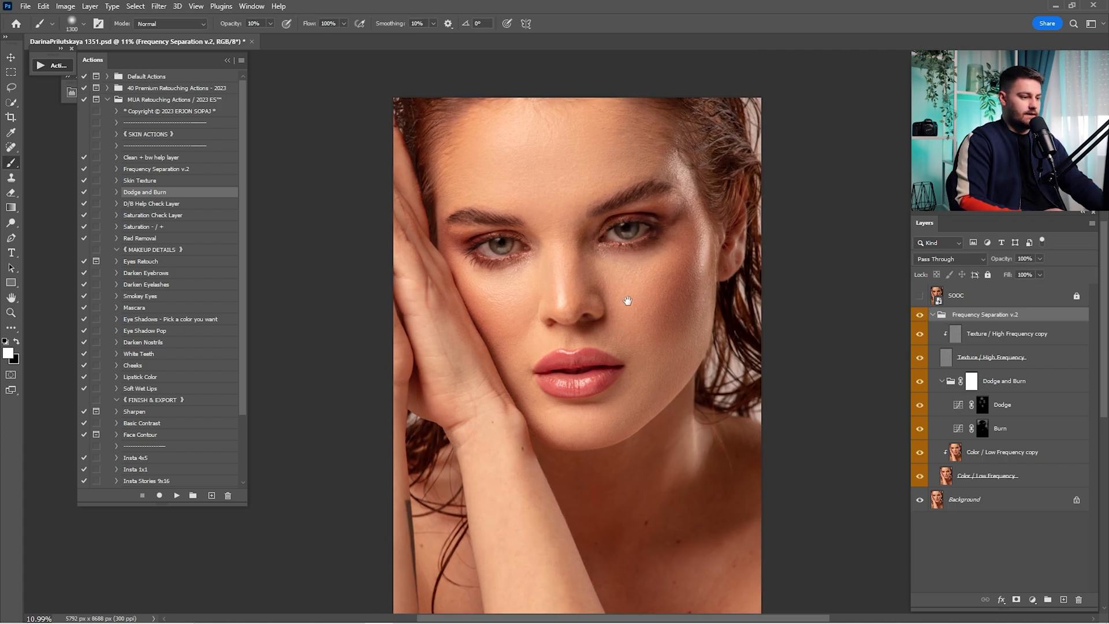
drag(580, 237, 651, 304)
drag(584, 444, 735, 157)
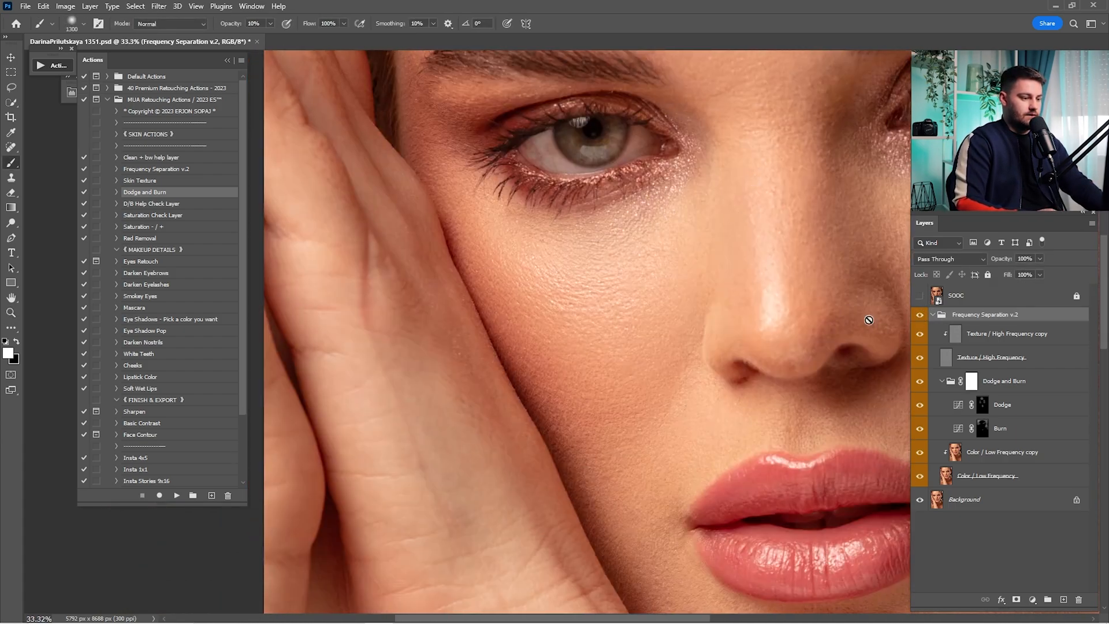
click(920, 315)
key(ctrl+0)
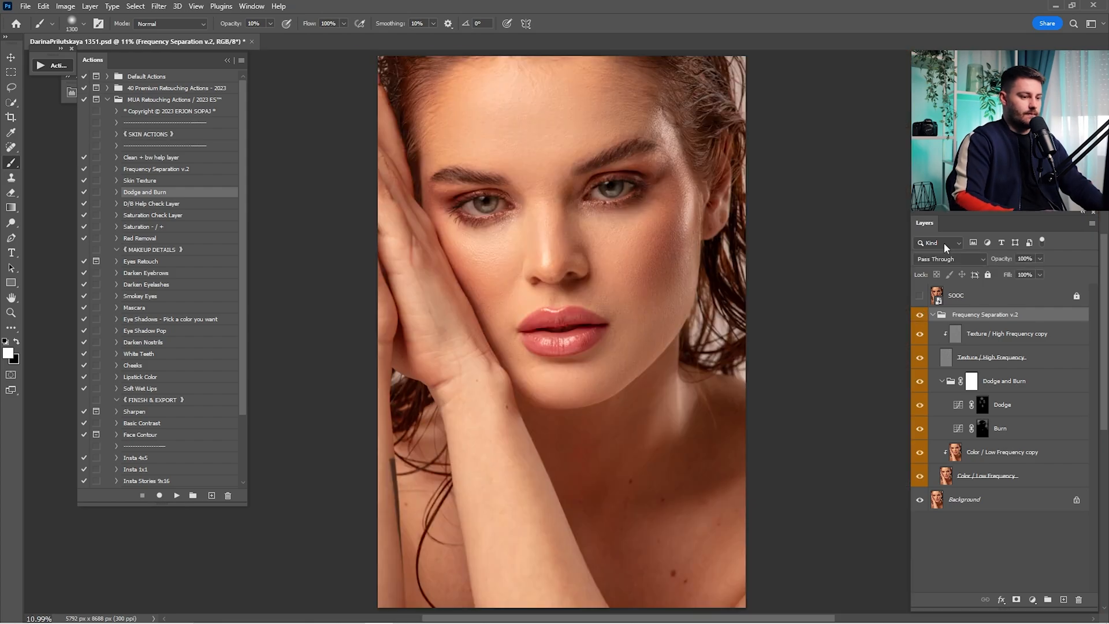
- Collapse the Frequency Separation v.2 group and run the Eyes Retouch action, accepting its 5-pixel Gaussian Blur
click(933, 315)
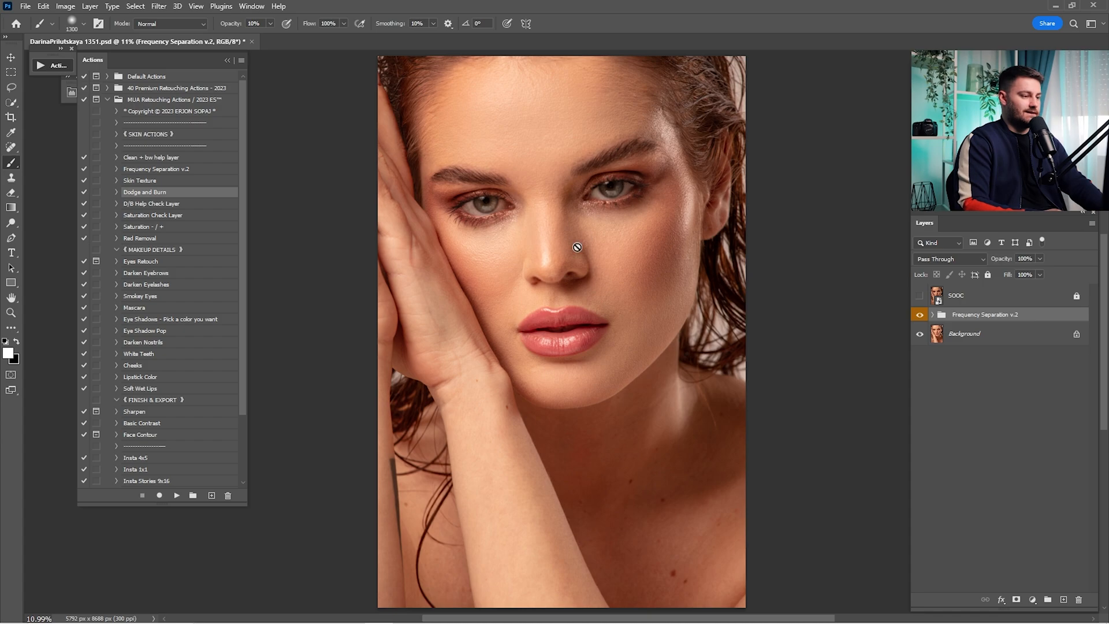
click(142, 262)
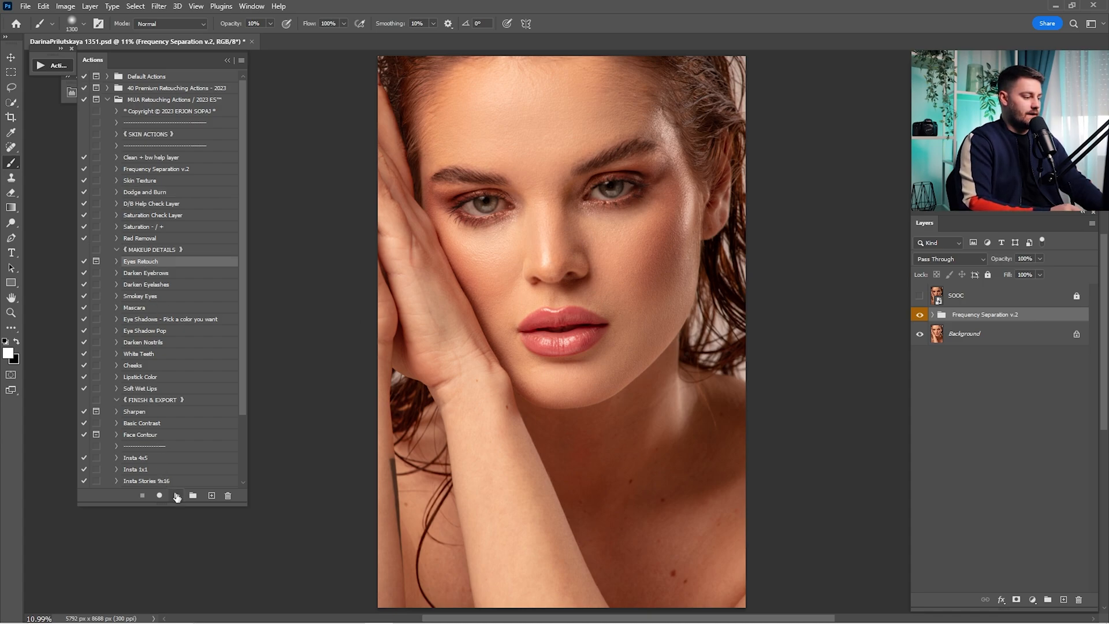
click(176, 495)
key(Return)
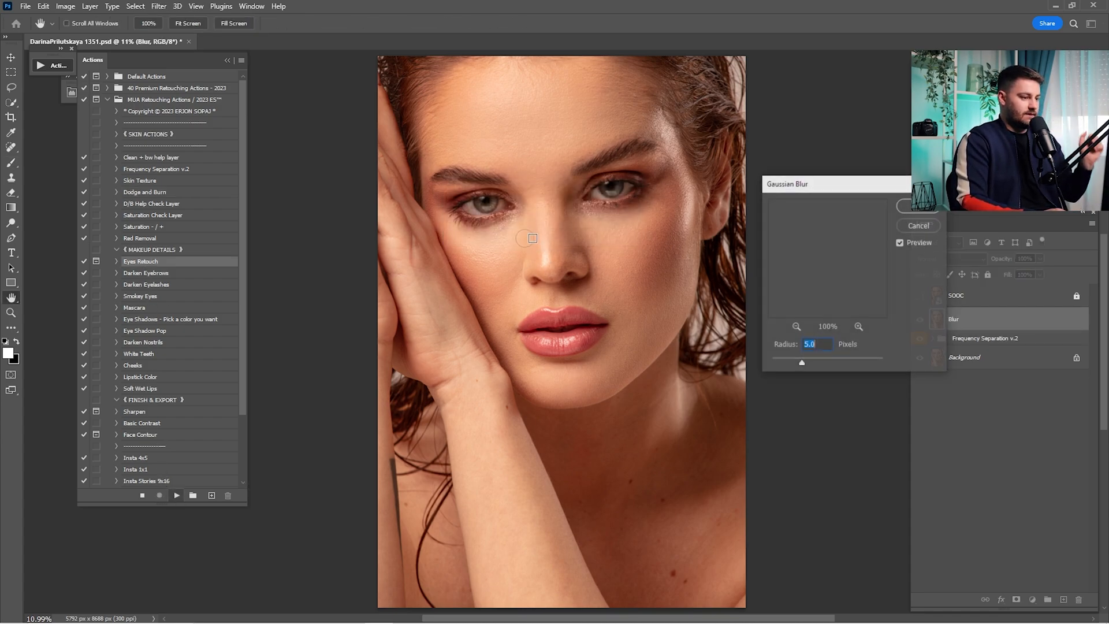
click(905, 206)
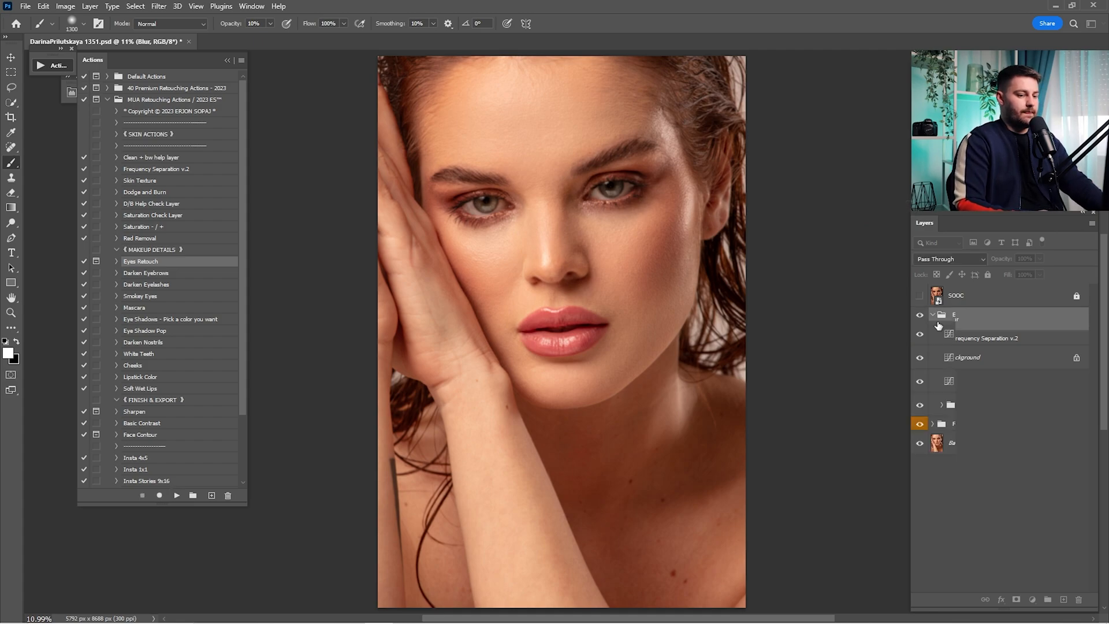
- Select the Remove Veins mask and prepare a white 80 px brush at 100% opacity over the eye on the portrait's right side
click(976, 384)
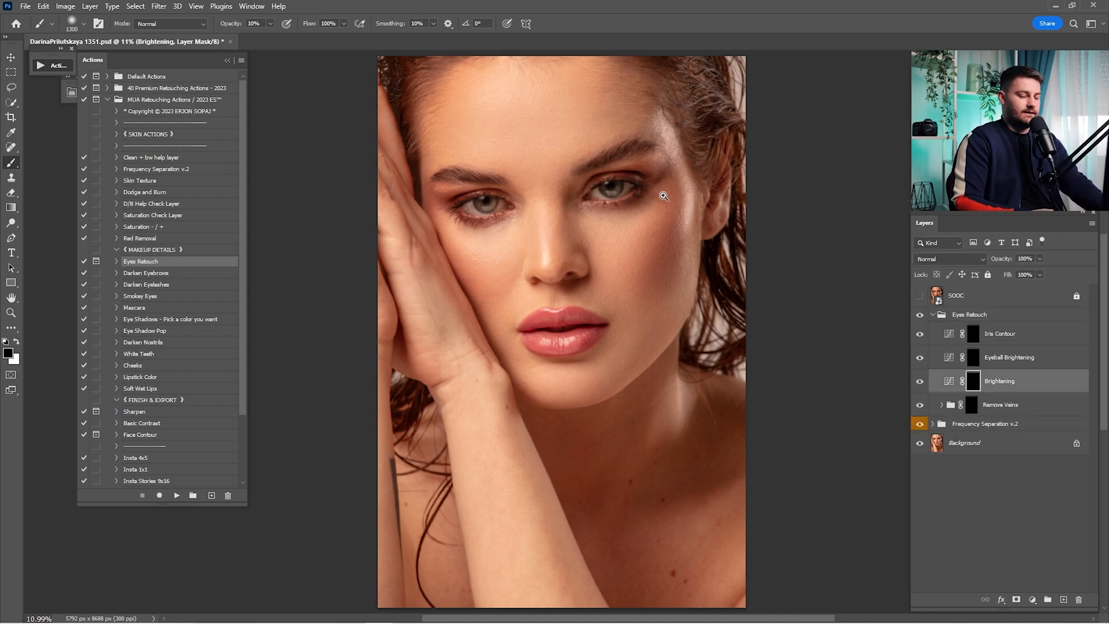
scroll(663, 194, up, 4)
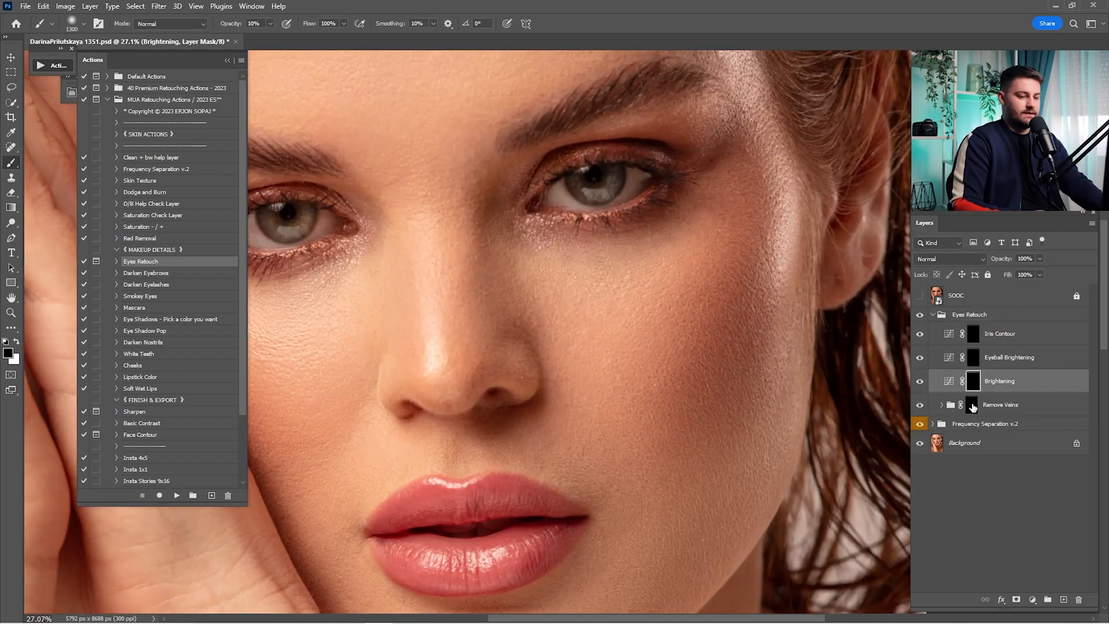
click(971, 405)
scroll(670, 260, up, 3)
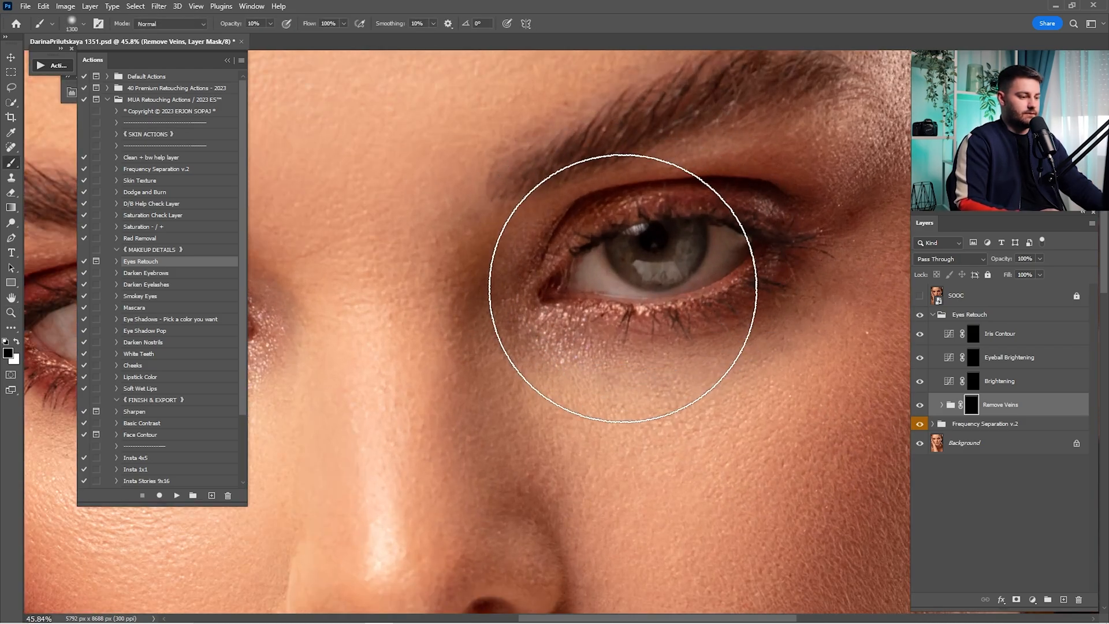
key(x)
scroll(612, 269, up, 2)
key(0)
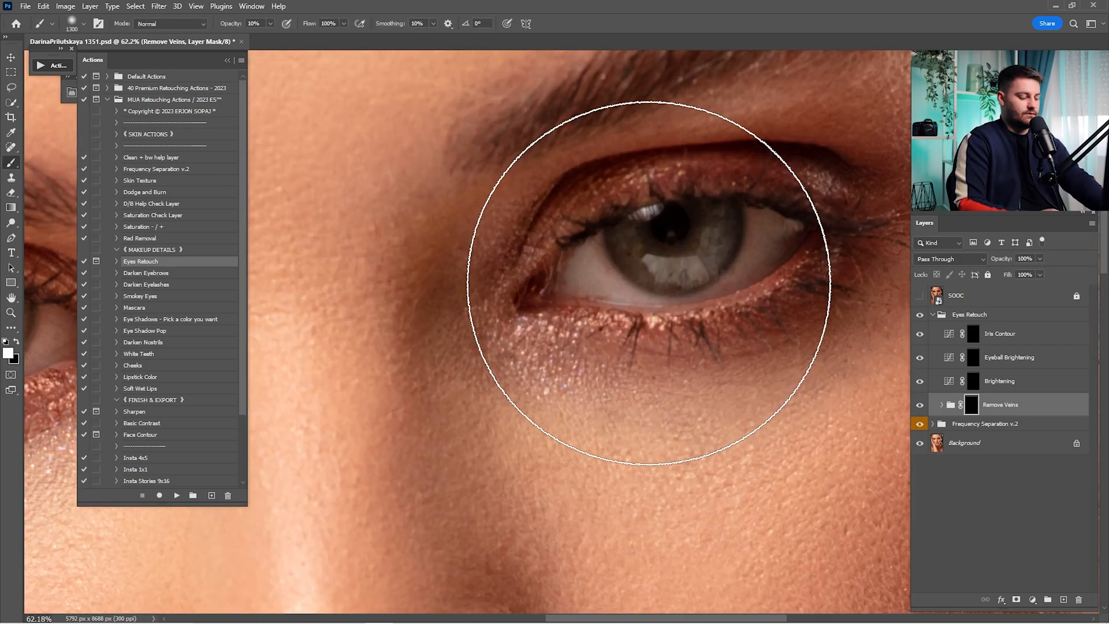
key(bracketleft)
key(bracketleft)
key(bracketleft)
key(bracketleft)
key(bracketleft)
key(bracketleft)
key(bracketleft)
key(bracketleft)
key(bracketleft)
key(bracketleft)
key(bracketleft)
key(bracketleft)
key(bracketleft)
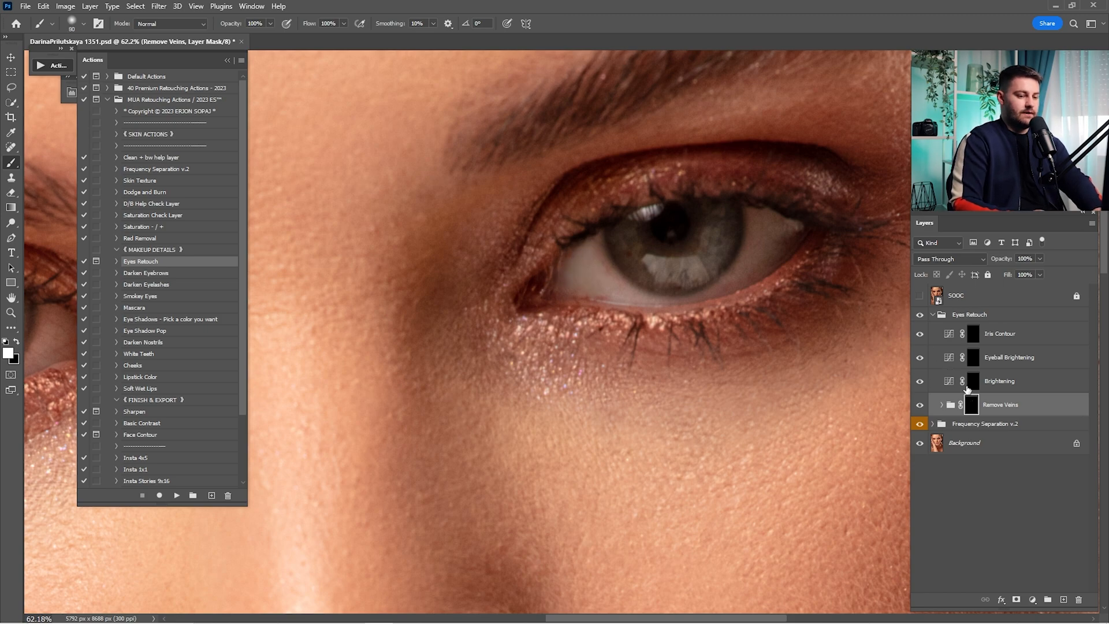
- Brighten the white of that eye on the Brightening mask with a 100 to 70 px brush, and hide the Remove Veins group
click(973, 381)
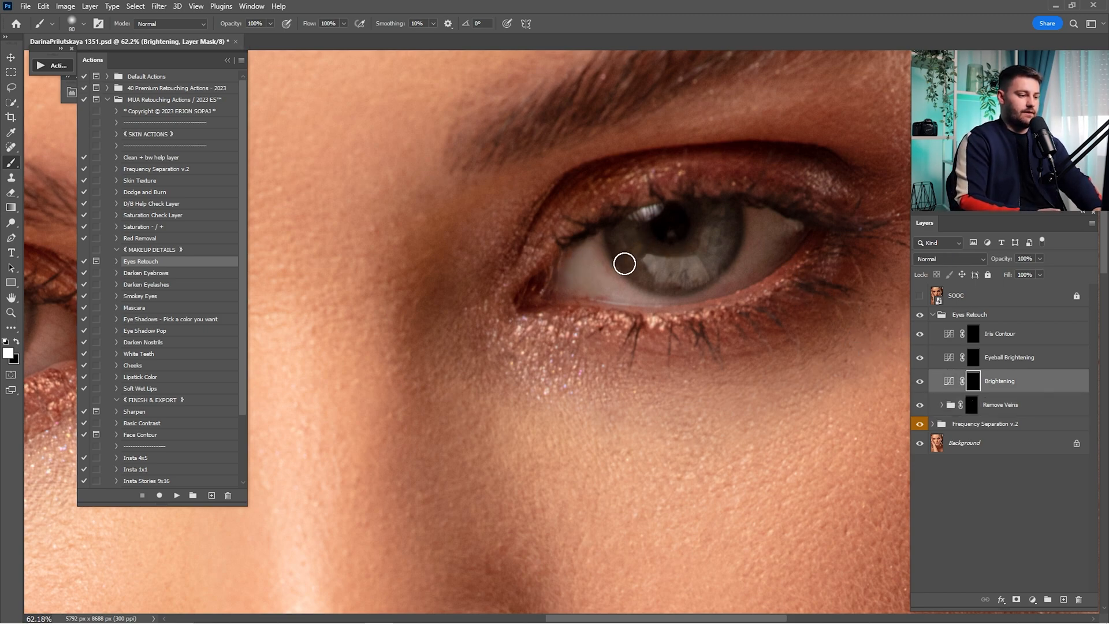
key(bracketright)
key(bracketright)
mouse_move(585, 264)
mouse_down()
mouse_move(575, 280)
mouse_move(642, 296)
mouse_up()
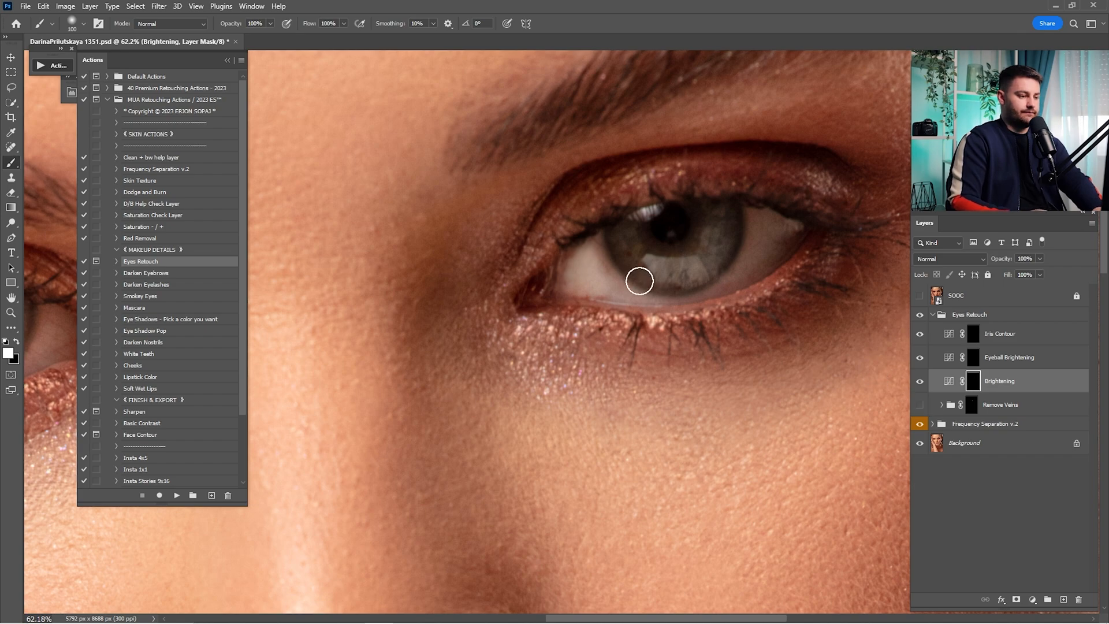
mouse_move(592, 261)
mouse_down()
mouse_move(625, 294)
mouse_move(702, 299)
mouse_move(773, 255)
mouse_move(748, 274)
mouse_move(765, 235)
mouse_up()
key(bracketleft)
key(bracketleft)
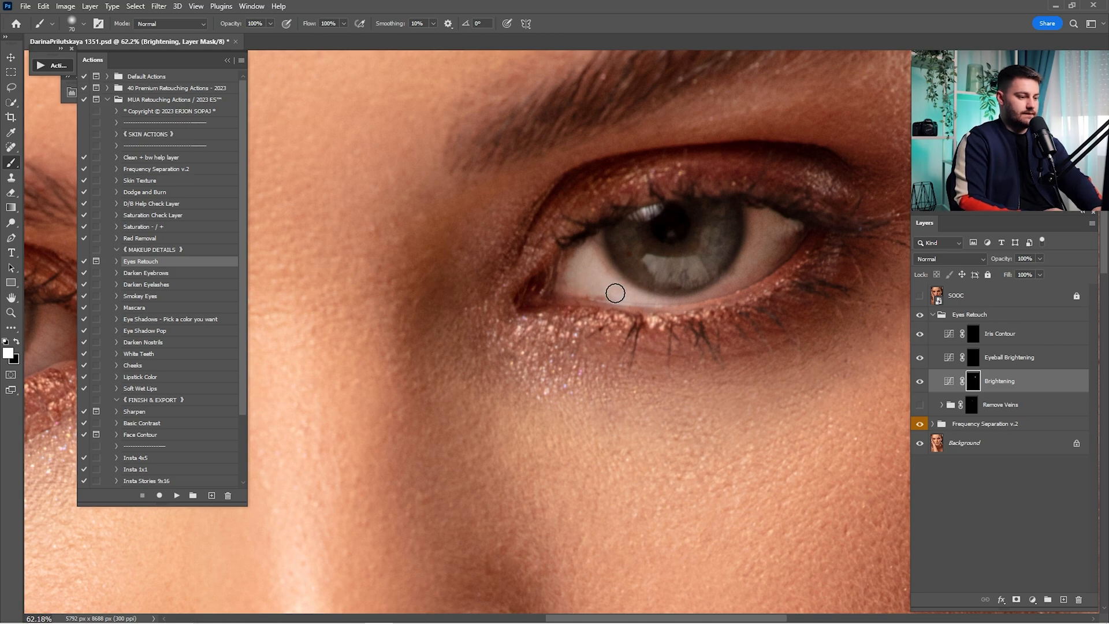
- Brighten the white of the other eye on the Brightening mask, using brush sizes between 80 and 60 px
mouse_move(549, 277)
mouse_down()
mouse_move(872, 245)
mouse_move(849, 257)
mouse_up()
key(bracketright)
key(bracketright)
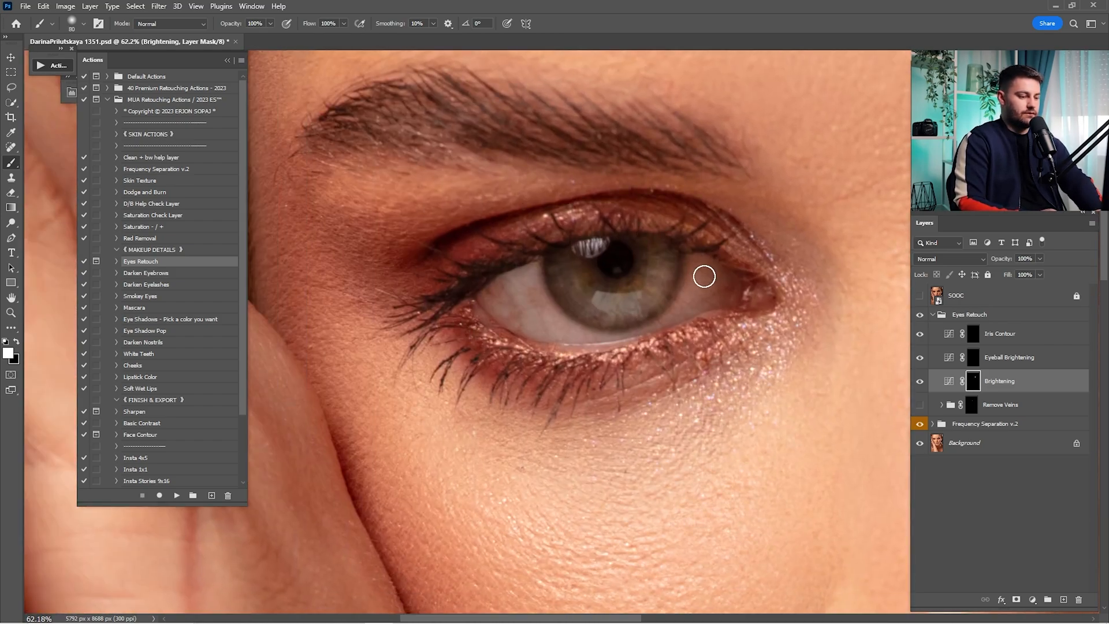
drag(703, 277, 687, 305)
key(bracketleft)
key(bracketleft)
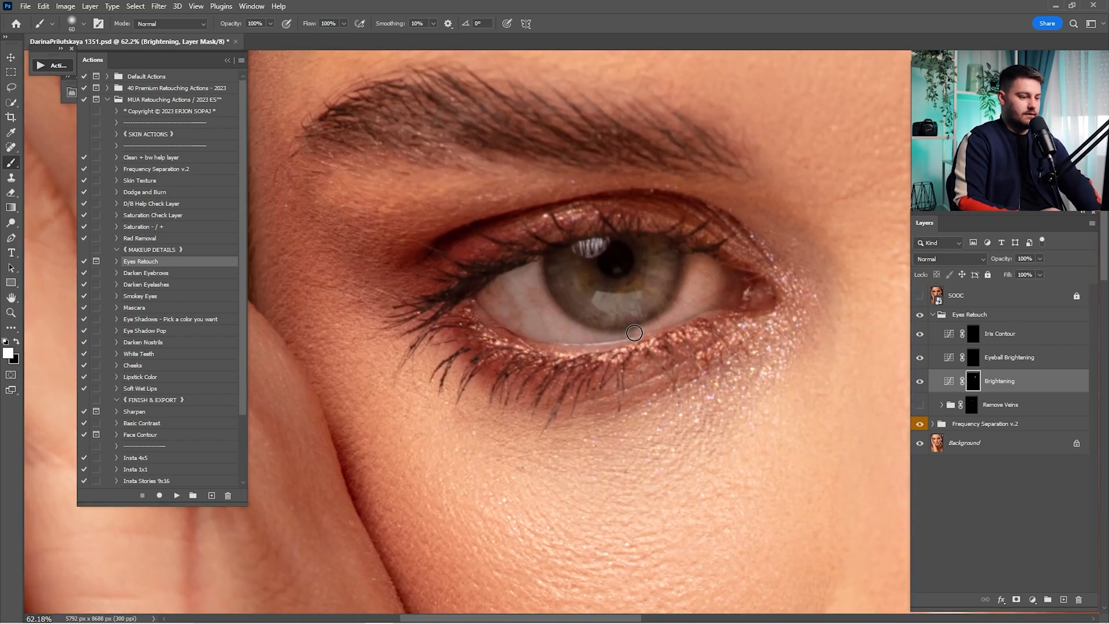
mouse_move(634, 333)
mouse_down()
mouse_move(599, 338)
mouse_move(515, 310)
mouse_move(524, 284)
mouse_move(549, 325)
mouse_move(526, 286)
mouse_move(495, 294)
mouse_move(525, 321)
mouse_move(524, 293)
mouse_up()
key(bracketright)
key(bracketright)
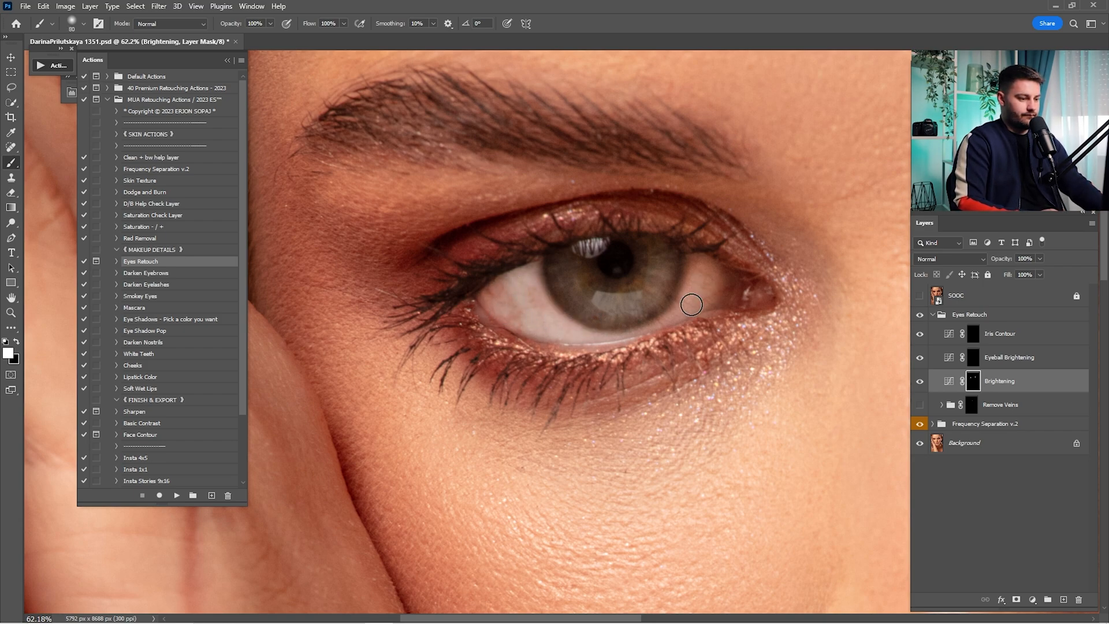
- Set the Brightening layer's opacity to 30% and compare the whole portrait with the layer off and on
key(ctrl+0)
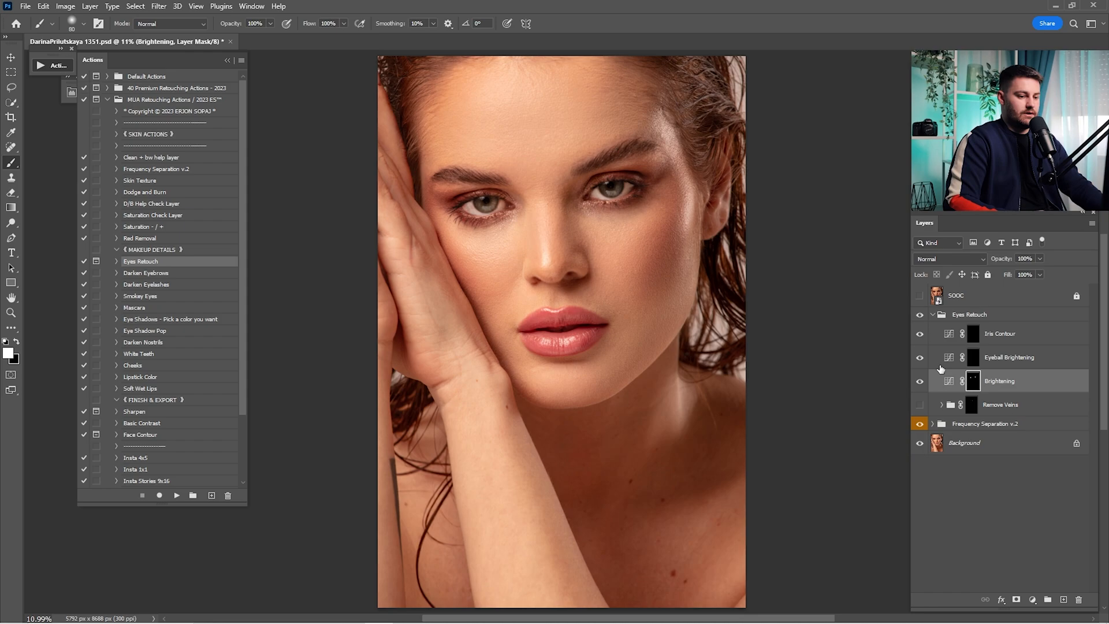
click(921, 384)
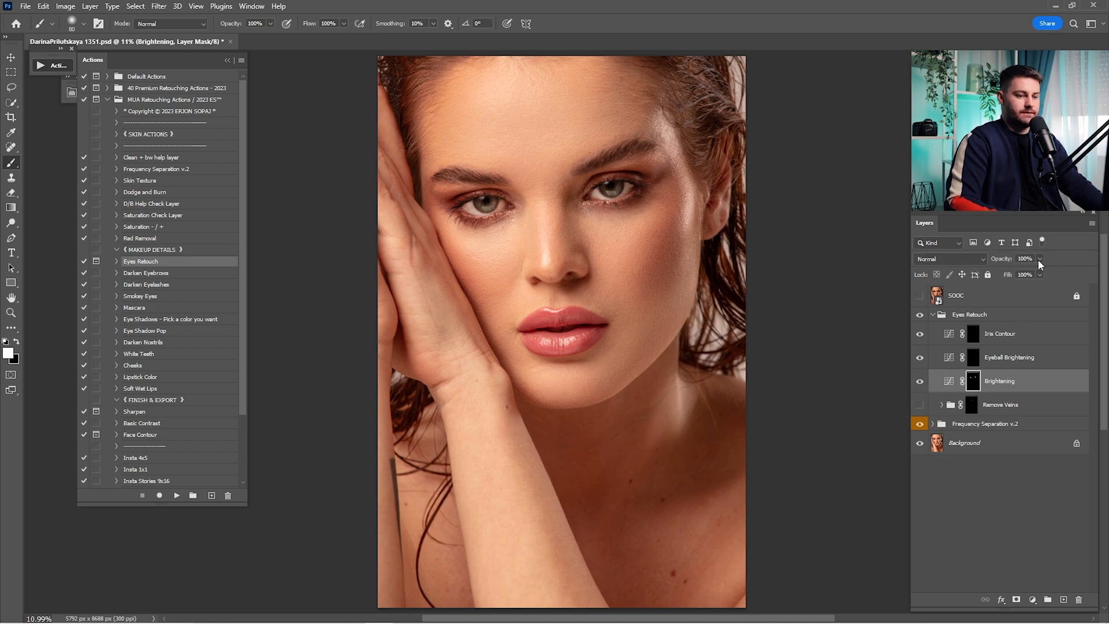
drag(1033, 260, 988, 237)
text(45)
key(Return)
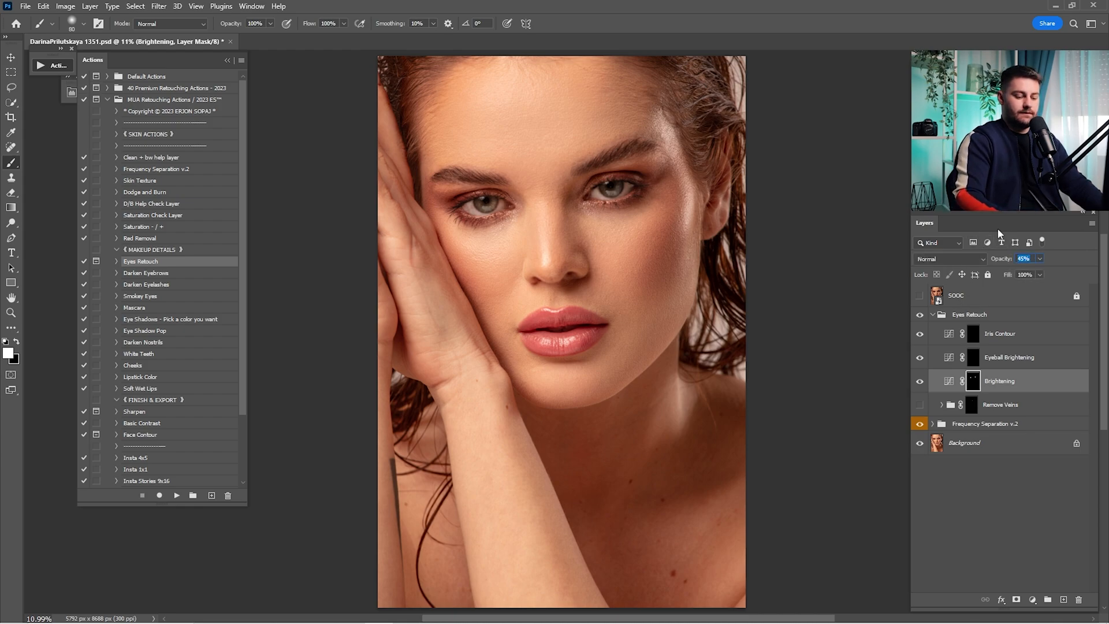
key(BackSpace)
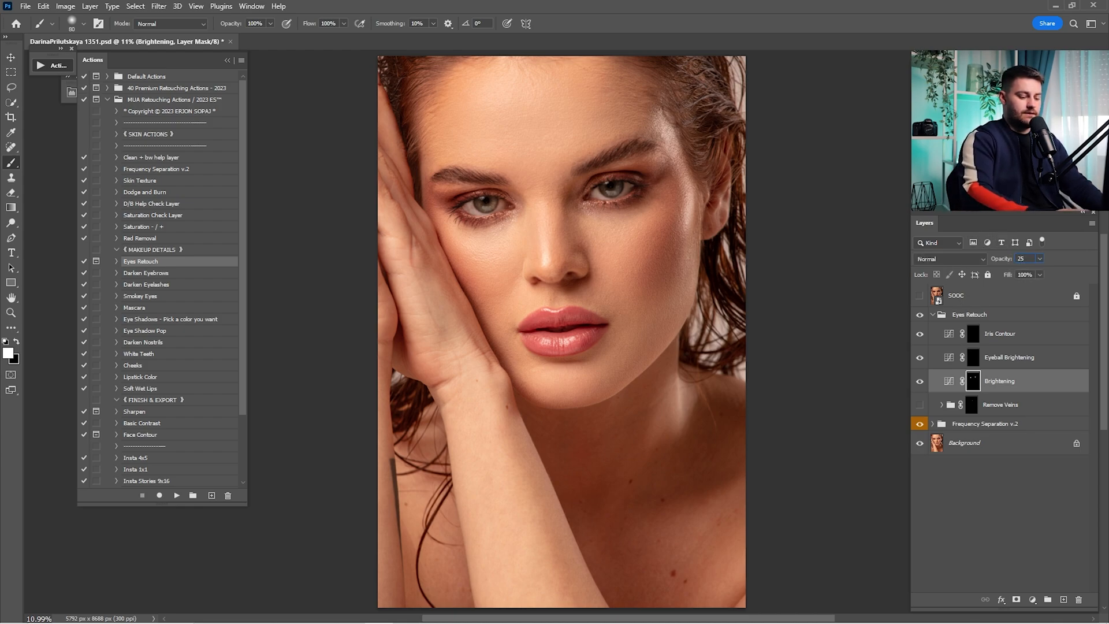
text(30)
key(Return)
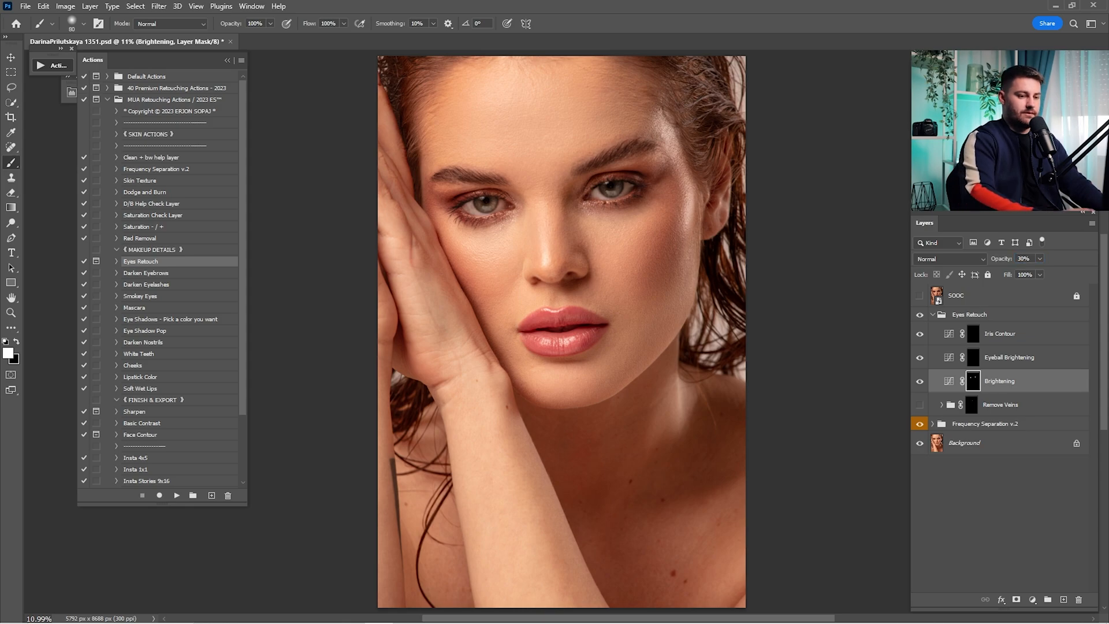
click(920, 381)
click(920, 381)
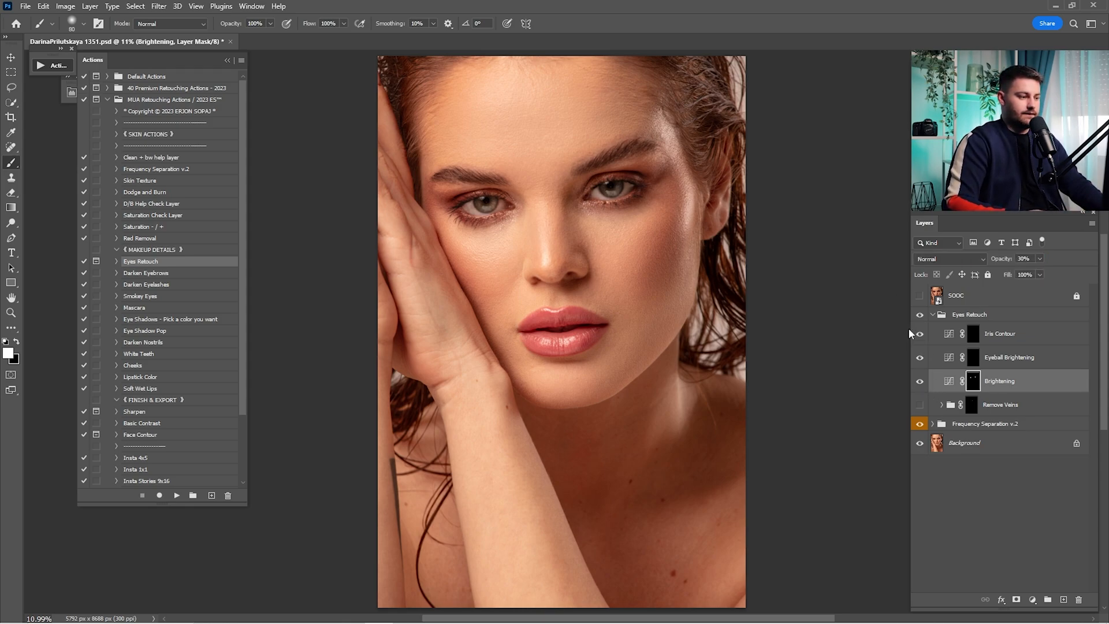
- Brighten the irises of both eyes on the Eyeball Brightening mask with a 150 px brush
click(976, 361)
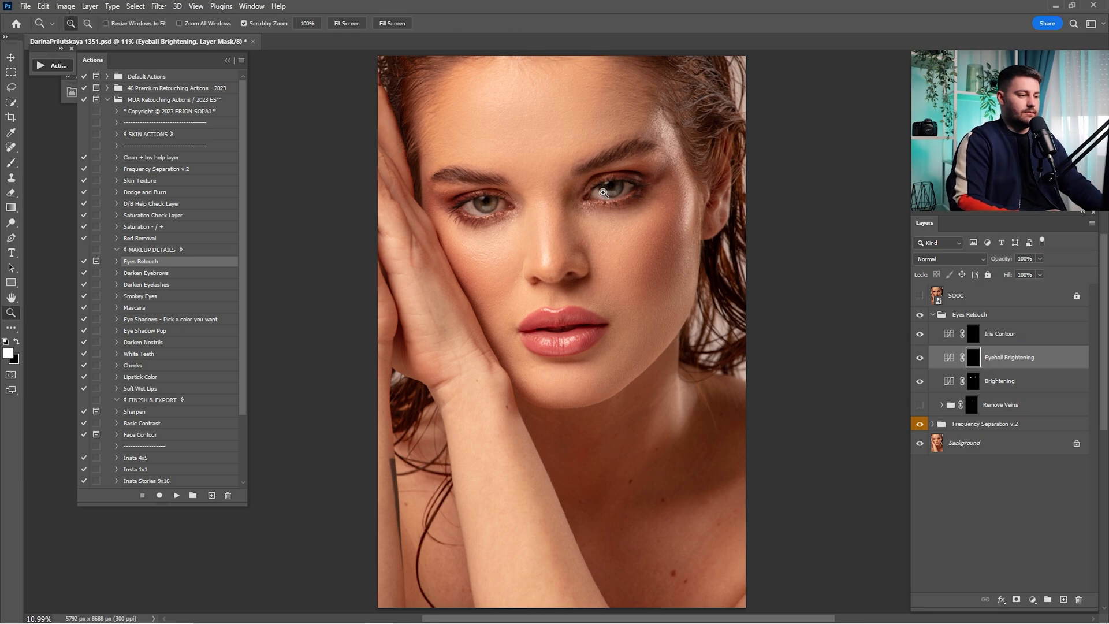
scroll(602, 191, up, 5)
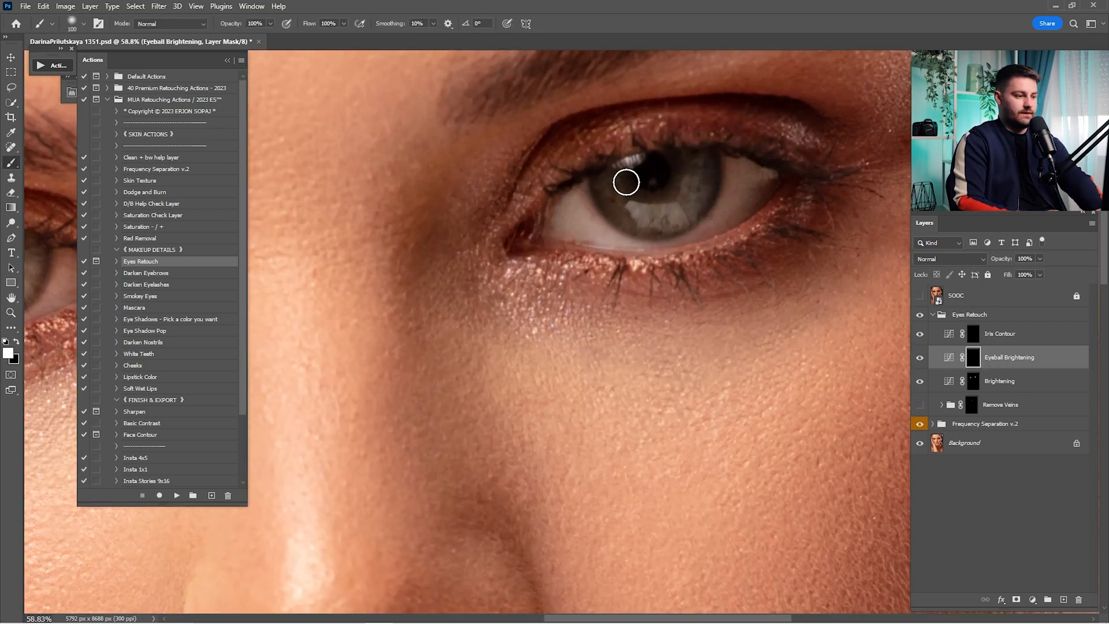
key(bracketright)
key(bracketright)
key(bracketright)
key(bracketright)
mouse_move(663, 210)
mouse_down()
mouse_move(599, 174)
mouse_move(895, 158)
mouse_up()
mouse_move(474, 269)
mouse_down()
mouse_move(549, 250)
mouse_move(873, 245)
mouse_up()
mouse_move(635, 215)
mouse_down()
mouse_move(661, 234)
mouse_move(731, 201)
mouse_up()
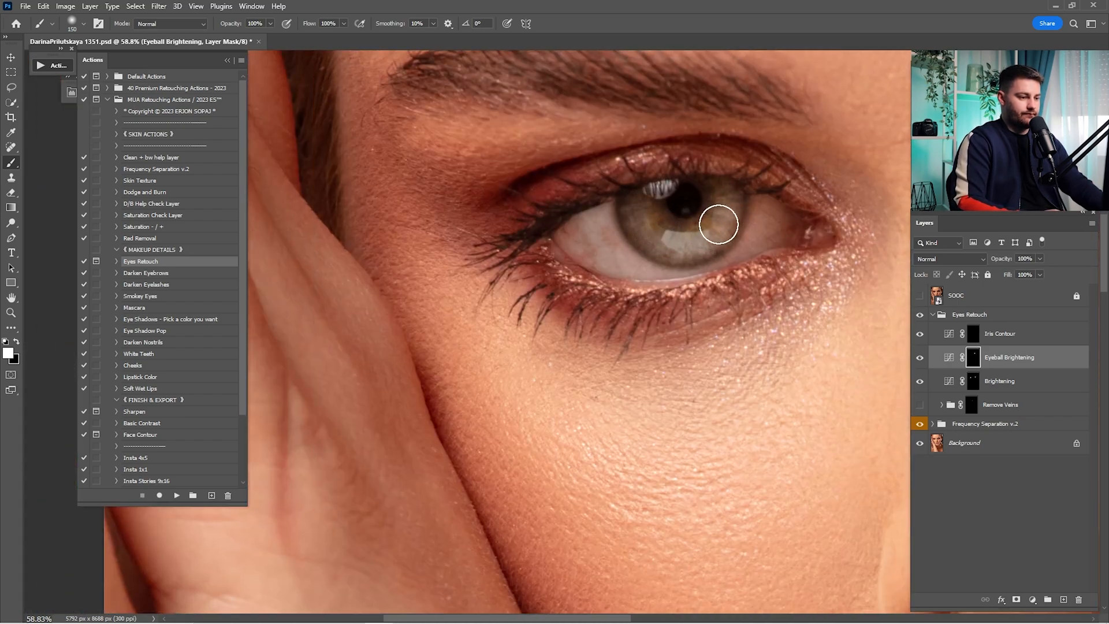
- Compare the portrait with the Eyeball Brightening layer off and on, and lower its opacity to about 81%
scroll(722, 224, down, 5)
key(ctrl+0)
click(919, 357)
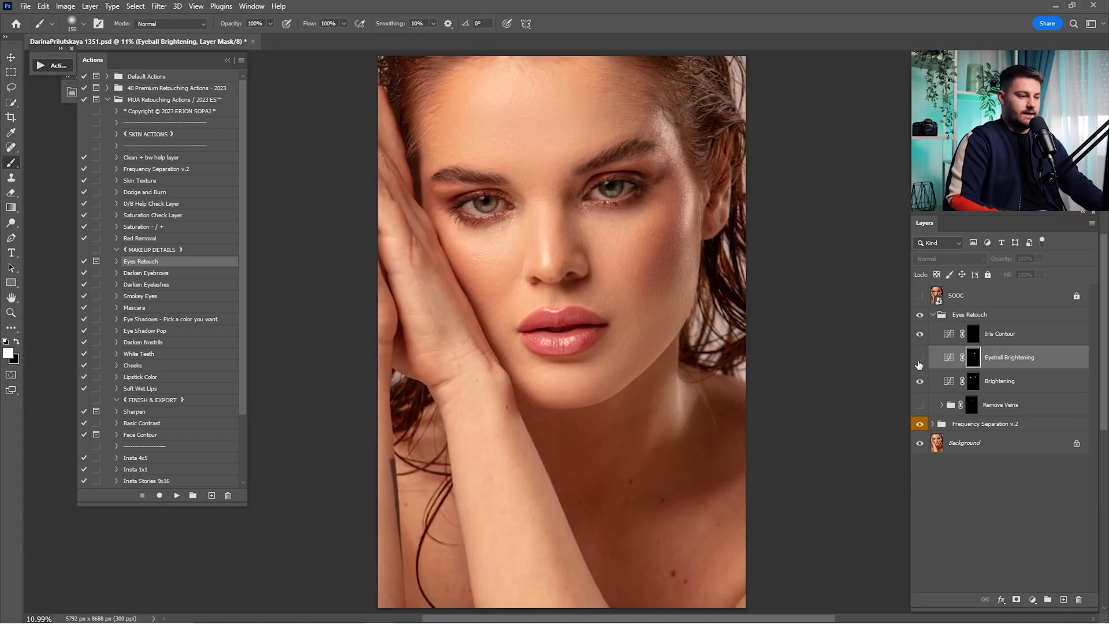
click(920, 358)
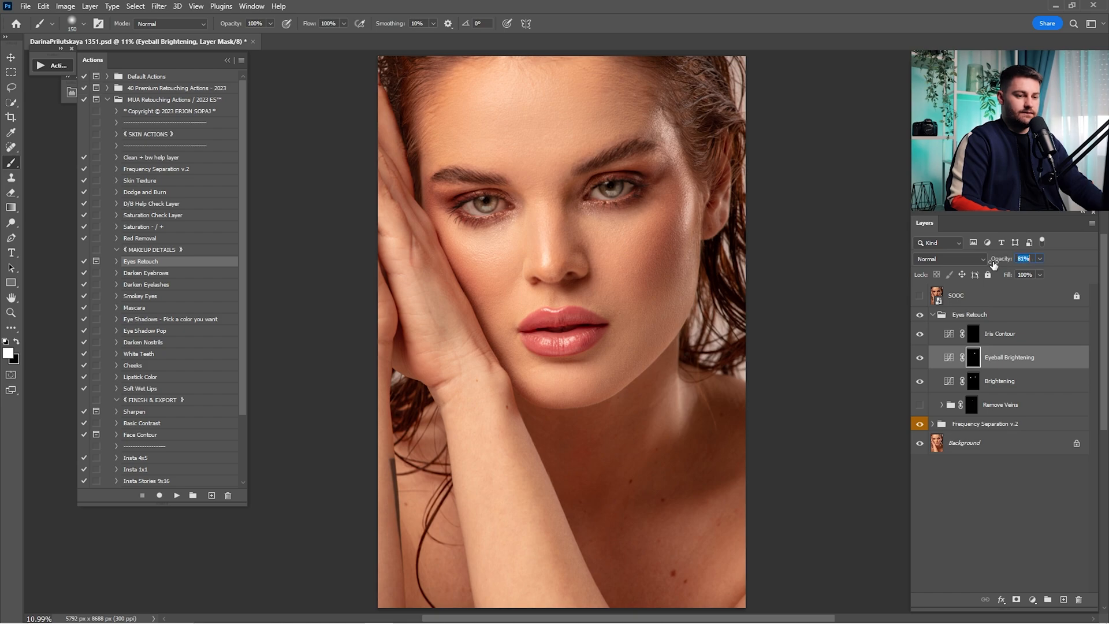
- Darken the iris edges of both eyes on the Iris Contour mask, using brush sizes between 125 and 90 px
click(981, 337)
key(z)
mouse_move(609, 189)
mouse_down()
mouse_move(660, 221)
mouse_move(670, 242)
mouse_up()
key(b)
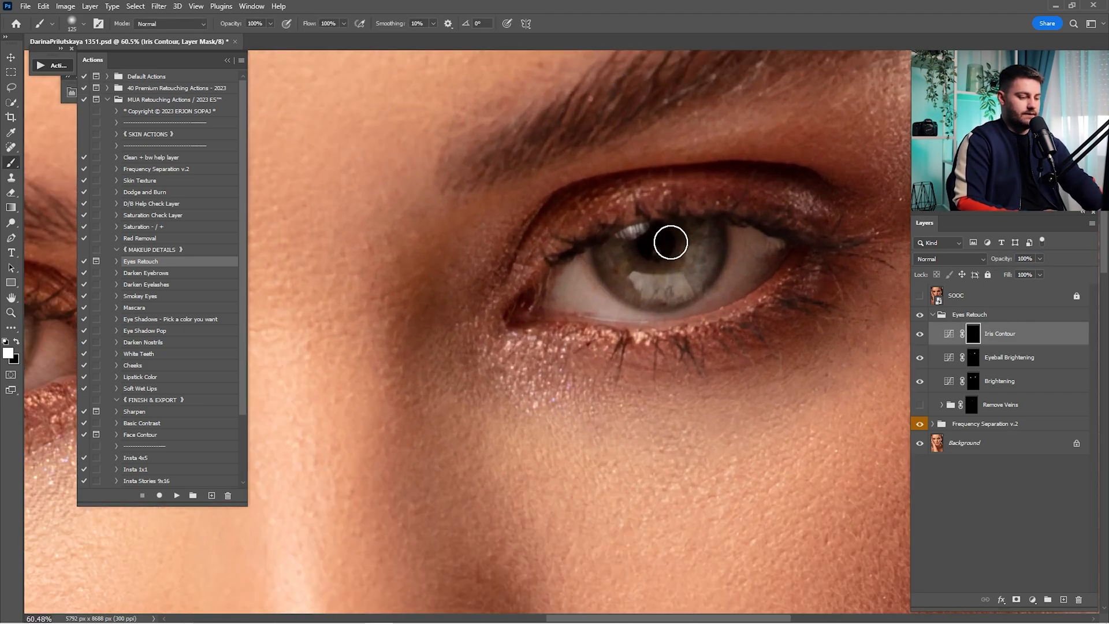
mouse_move(714, 275)
mouse_down()
mouse_move(694, 298)
mouse_move(642, 306)
mouse_move(608, 263)
mouse_up()
mouse_move(489, 274)
mouse_down()
mouse_move(833, 194)
mouse_move(818, 262)
mouse_move(713, 320)
mouse_move(663, 304)
mouse_move(640, 270)
mouse_up()
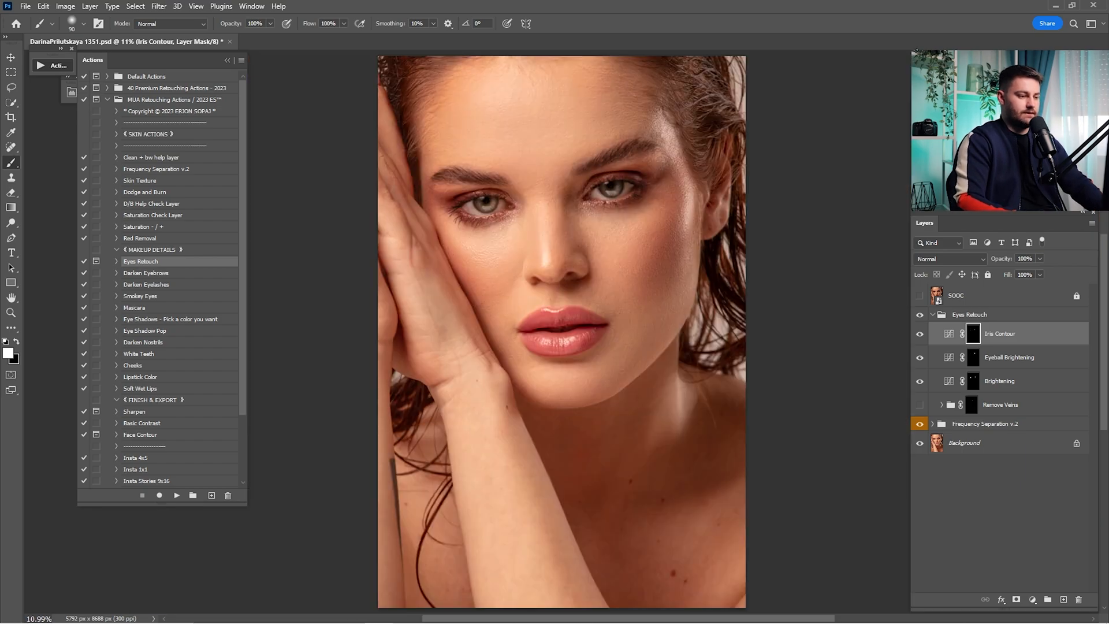
- Compare the whole portrait with the Iris Contour layer off and on
key(ctrl+0)
click(920, 335)
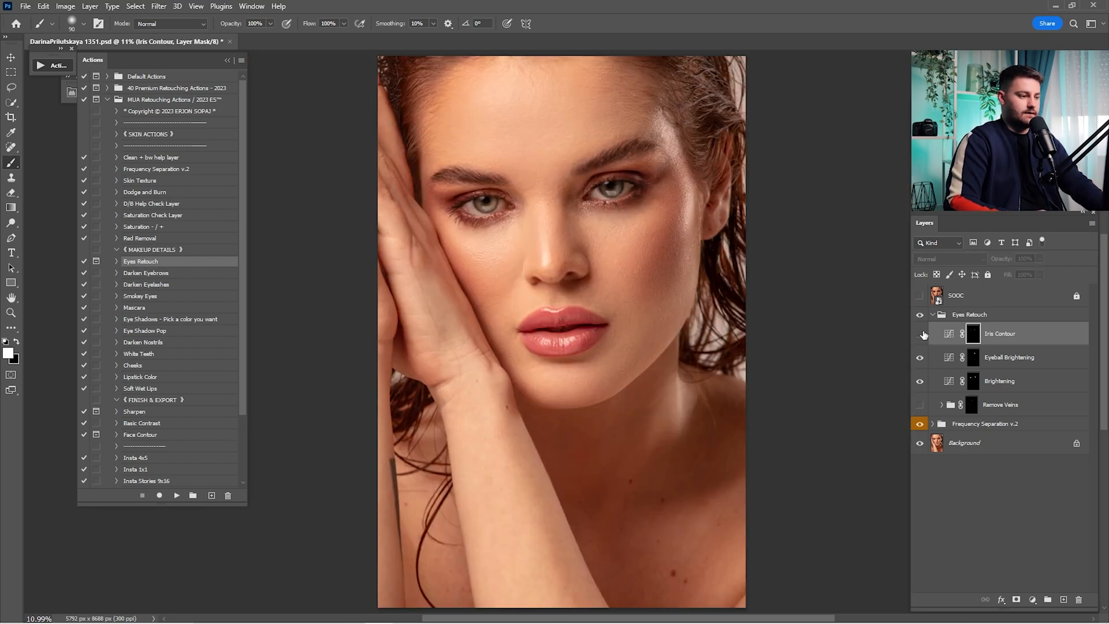
click(920, 335)
- Turn on the Remove Veins group and paint its mask over the white of the first eye with a brush of about 90 px
click(972, 404)
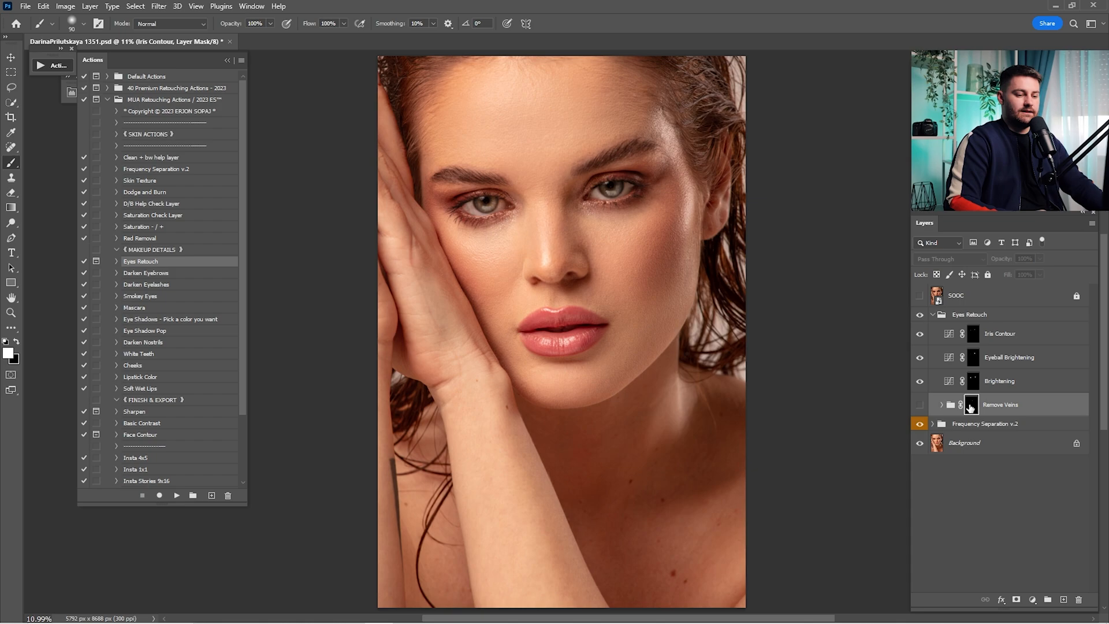
click(920, 406)
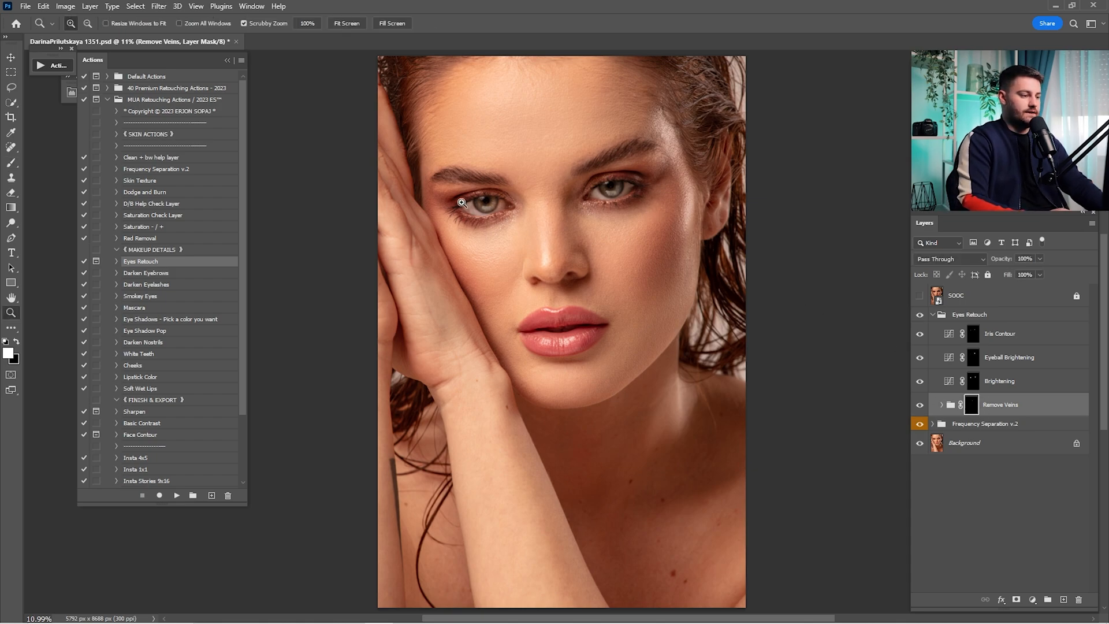
scroll(459, 206, up, 6)
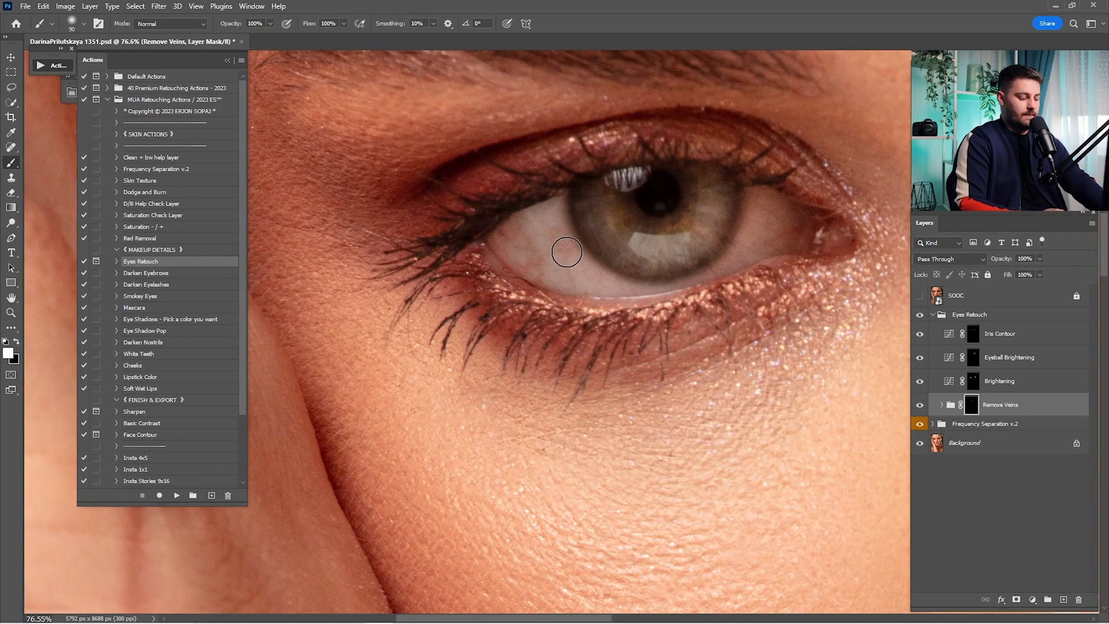
key(bracketright)
key(bracketright)
mouse_move(528, 243)
mouse_down()
mouse_move(536, 264)
mouse_move(556, 258)
mouse_move(523, 231)
mouse_move(563, 271)
mouse_move(550, 241)
mouse_up()
key(bracketleft)
key(bracketleft)
drag(590, 283, 610, 296)
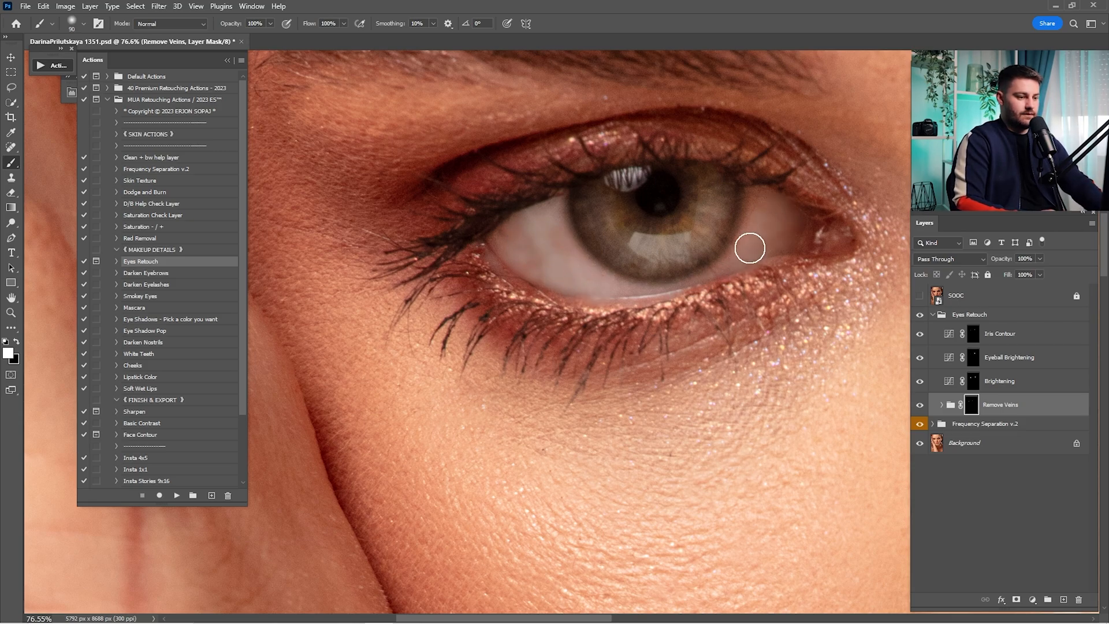
- Paint the Remove Veins mask over the white of the other eye, using brush sizes between 50 and 90 px
drag(815, 231, 400, 273)
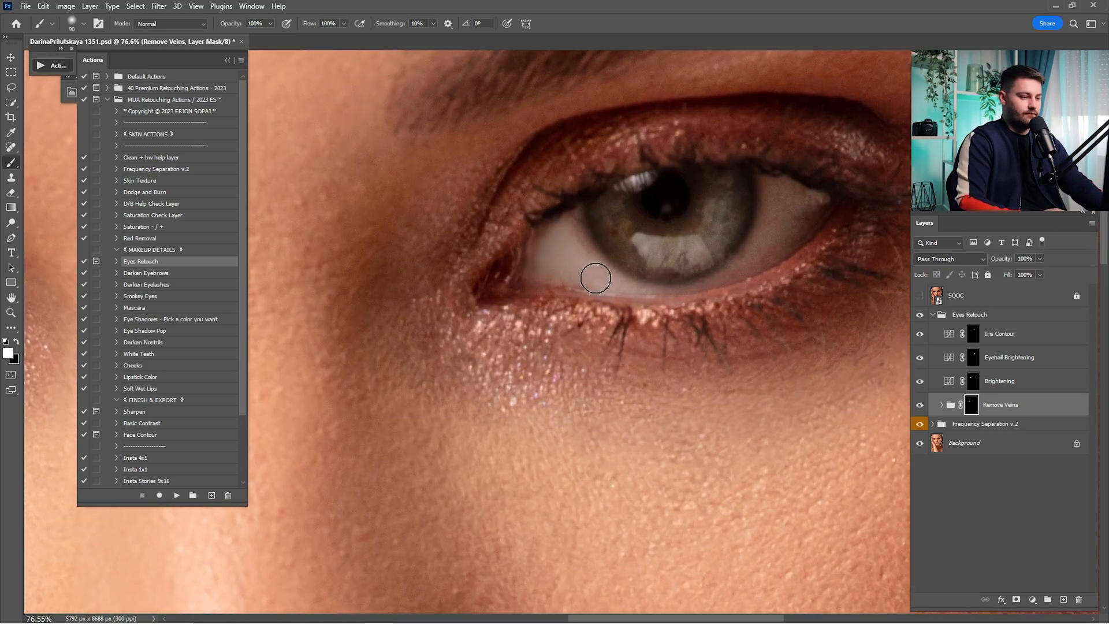
key(bracketleft)
key(bracketleft)
key(bracketleft)
key(bracketleft)
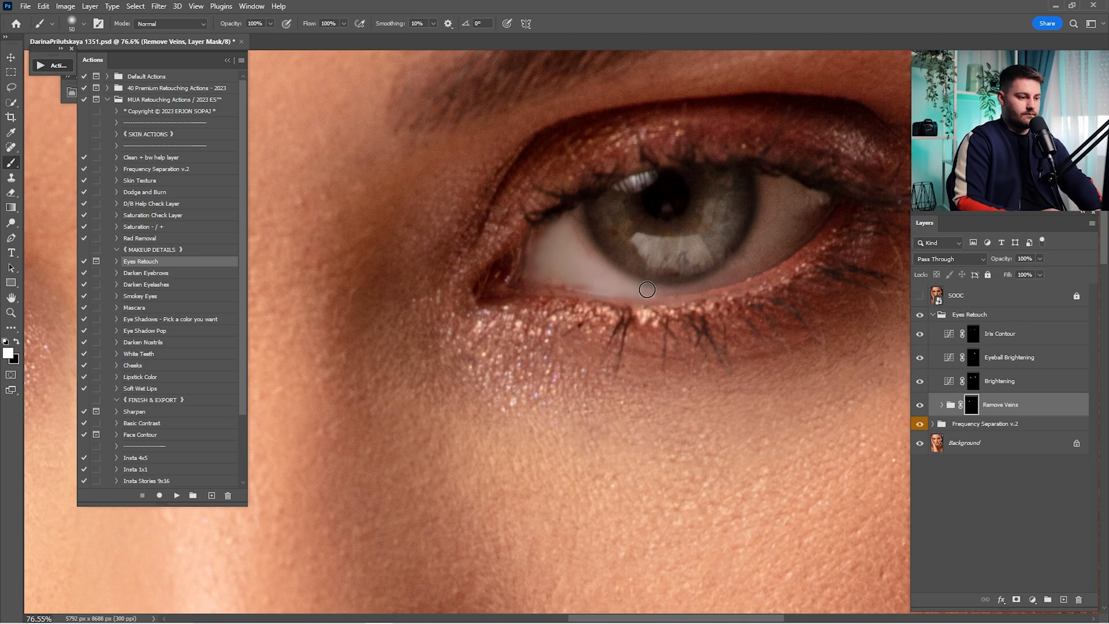
key(bracketright)
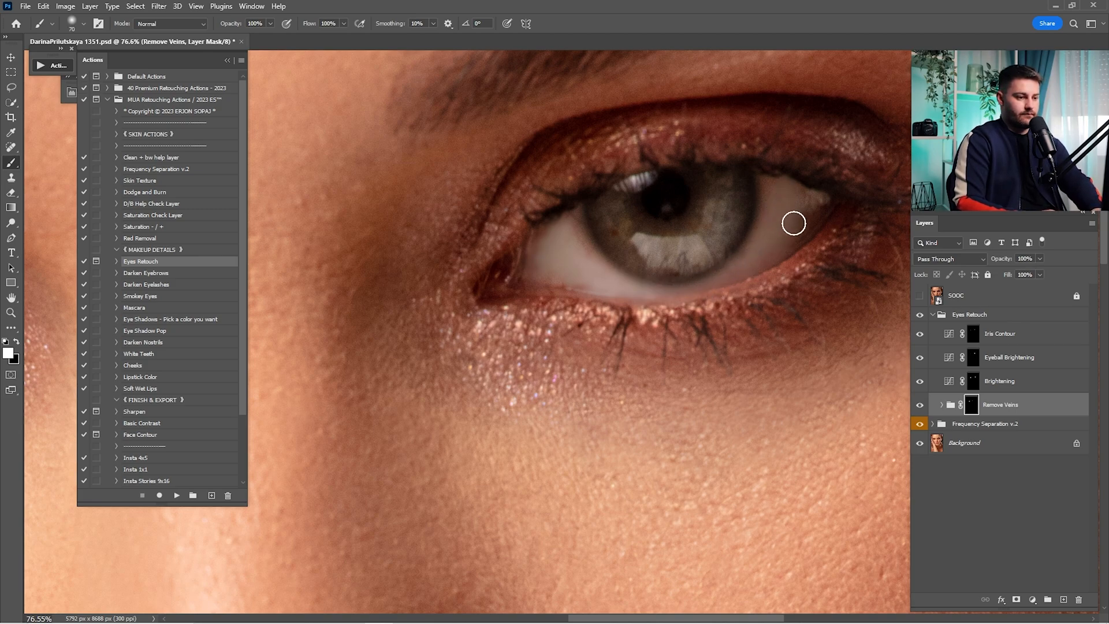
- Set the Remove Veins group's opacity to 40%
key(ctrl+0)
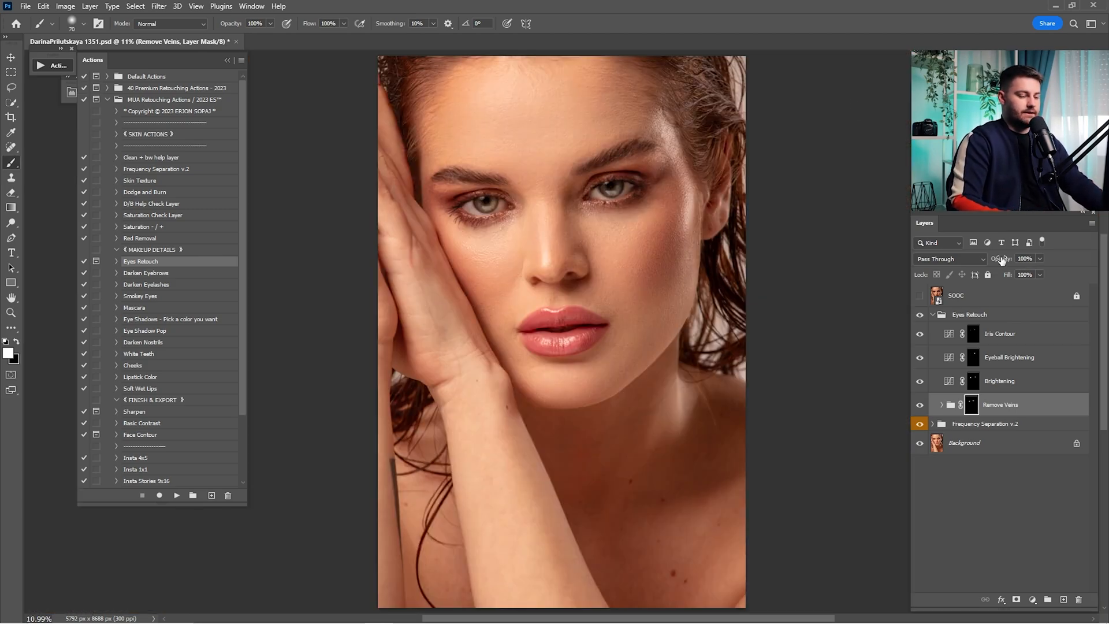
text(40)
key(Return)
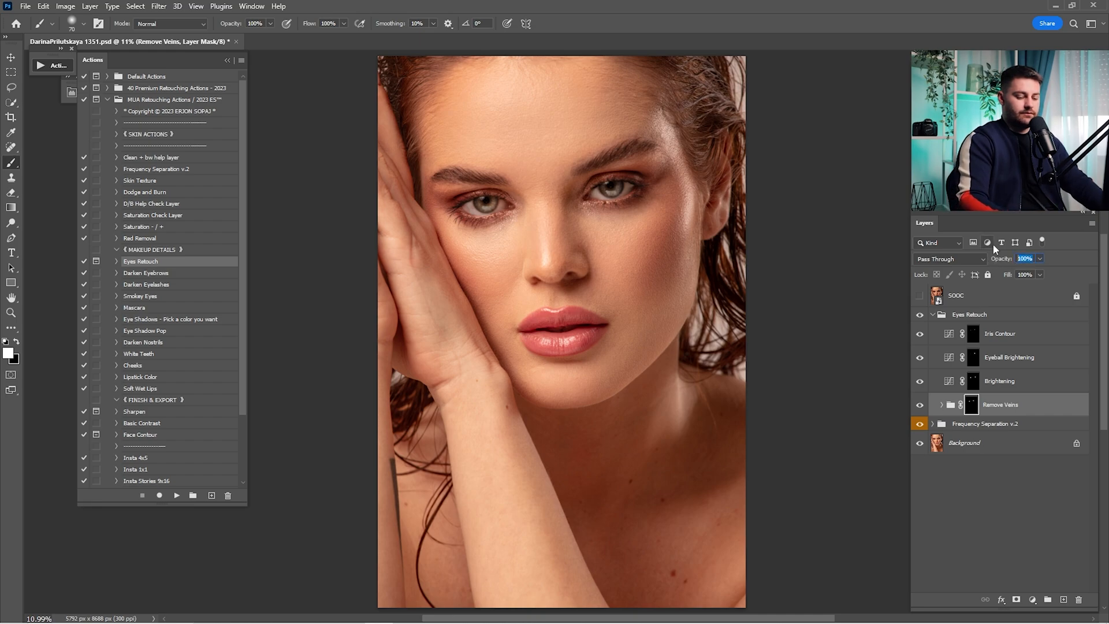
- Collapse the Eyes Retouch group and compare the whole portrait with the group off and on
click(933, 314)
click(920, 314)
click(921, 315)
click(921, 315)
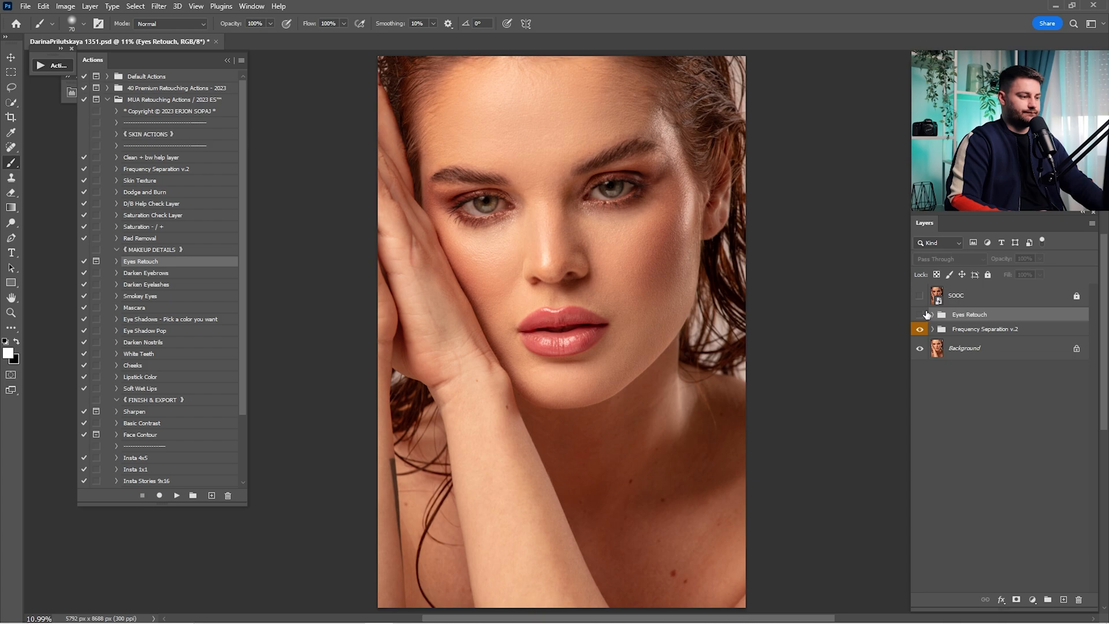
click(921, 316)
- Hide the Eyes Retouch group and the Texture / High Frequency layer, and select the Color / Low Frequency copy layer
key(ctrl+space)
mouse_move(488, 215)
mouse_down()
mouse_move(535, 260)
mouse_move(584, 268)
mouse_move(565, 271)
mouse_move(588, 284)
mouse_up()
key(ctrl+space)
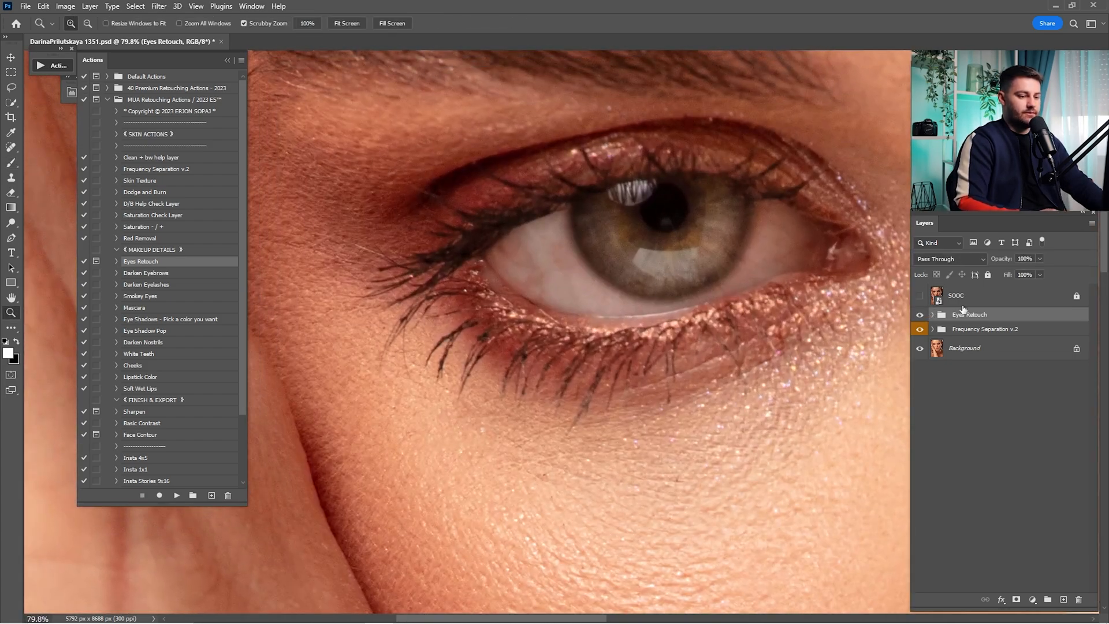
click(920, 315)
click(933, 329)
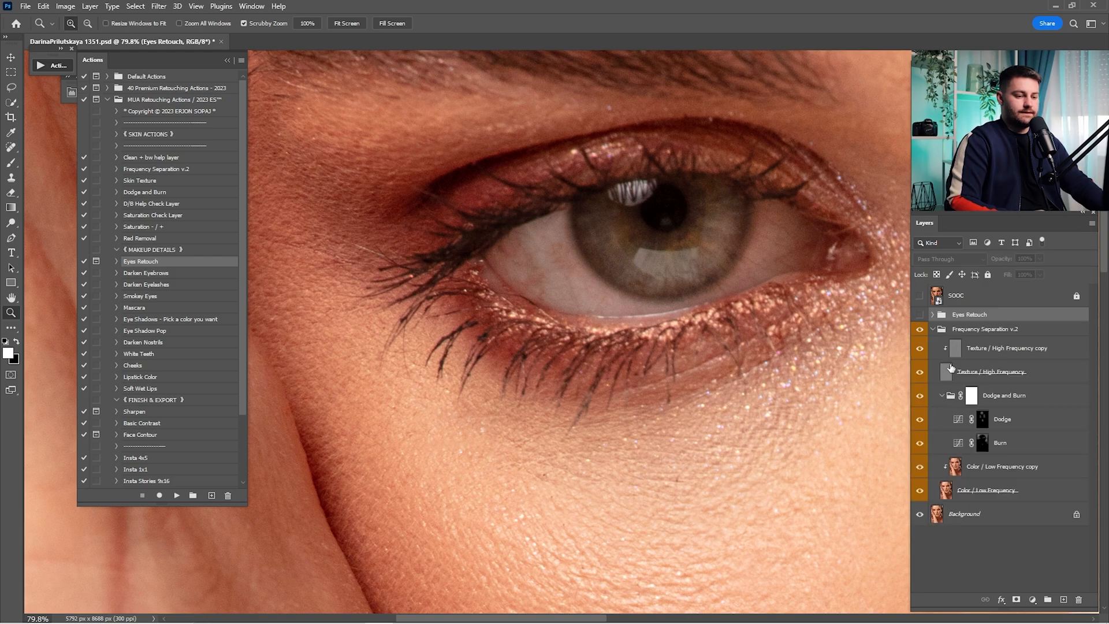
click(920, 372)
click(973, 469)
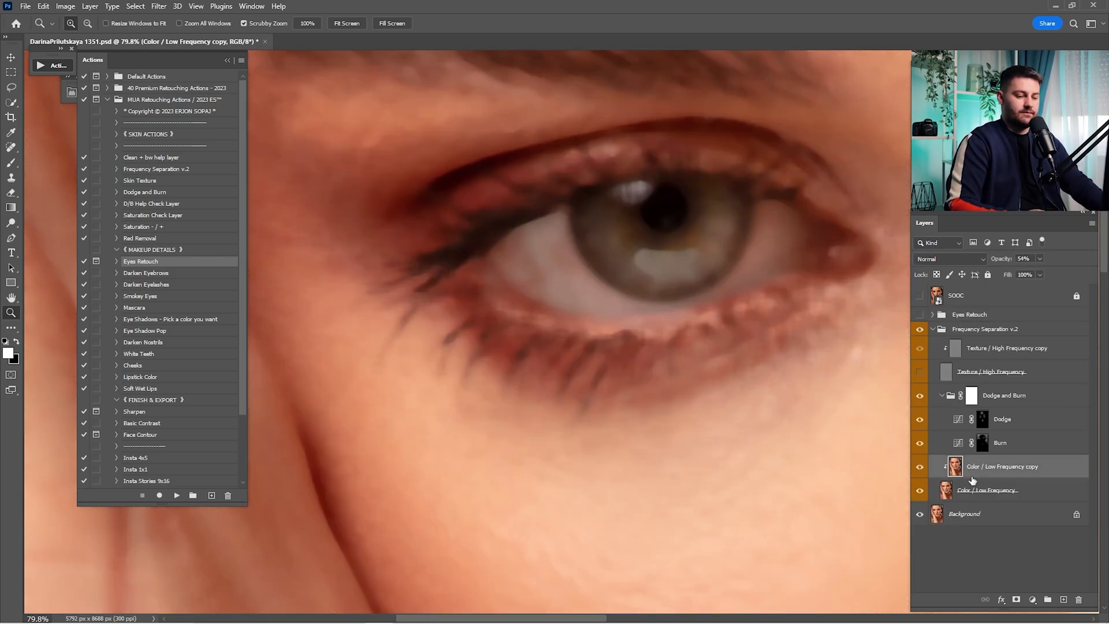
- Blend the veins in the white of the eye with a 100 px Mixer Brush on the Color / Low Frequency copy layer
right_click(11, 163)
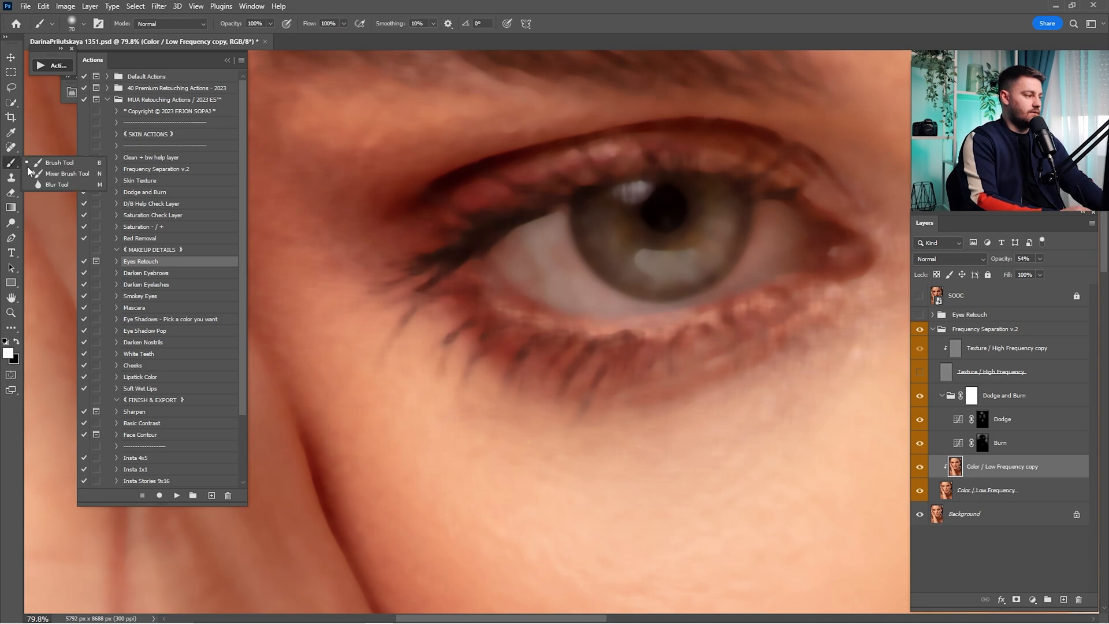
click(46, 186)
key(bracketleft)
key(bracketleft)
key(bracketleft)
key(bracketleft)
key(bracketleft)
key(bracketleft)
key(bracketleft)
key(bracketleft)
key(bracketleft)
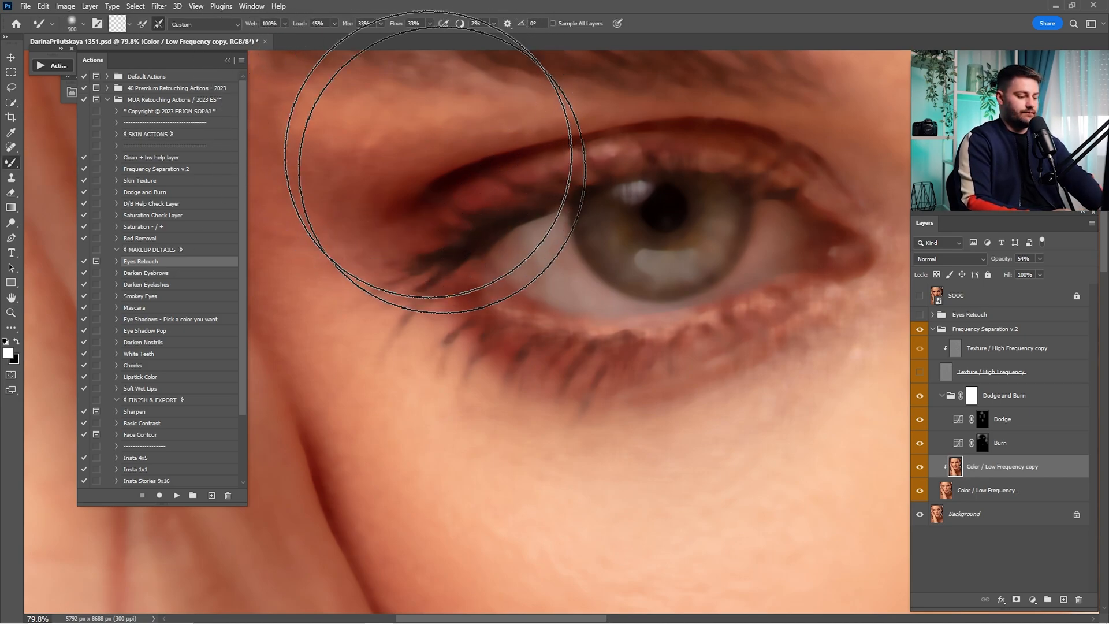
key(0)
mouse_move(567, 294)
mouse_down()
mouse_move(536, 268)
mouse_move(557, 287)
mouse_move(535, 278)
mouse_move(535, 261)
mouse_move(571, 286)
mouse_move(555, 249)
mouse_move(528, 240)
mouse_move(564, 282)
mouse_move(526, 253)
mouse_move(559, 286)
mouse_up()
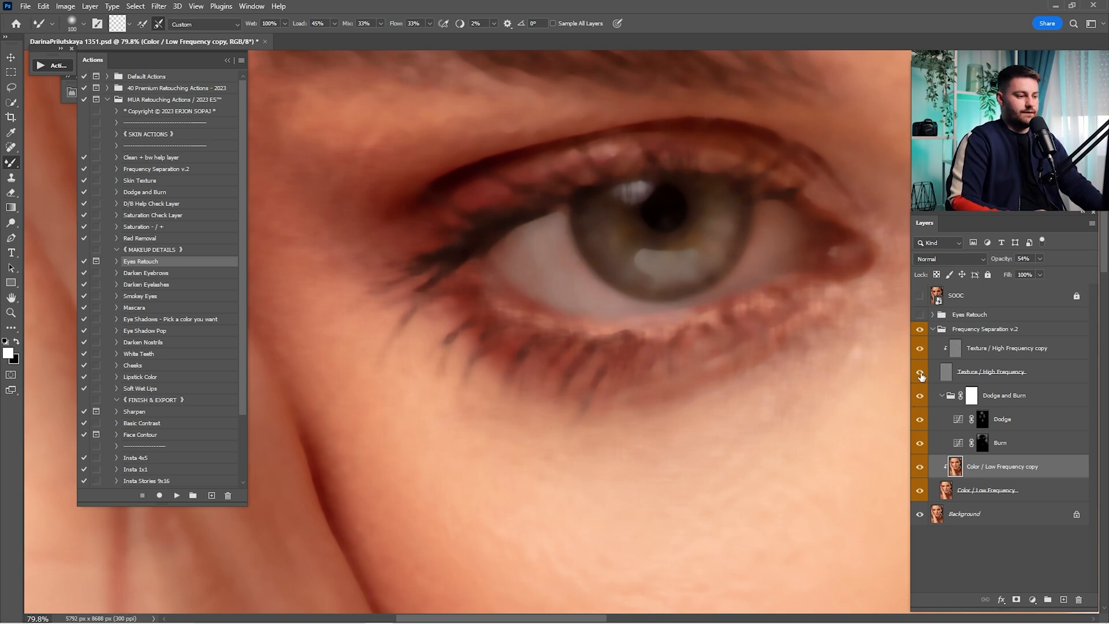
- Show the texture layers again and clone out the veins in the eye white on Texture / High Frequency copy with a 30 px Clone Stamp
click(920, 373)
click(970, 353)
key(z)
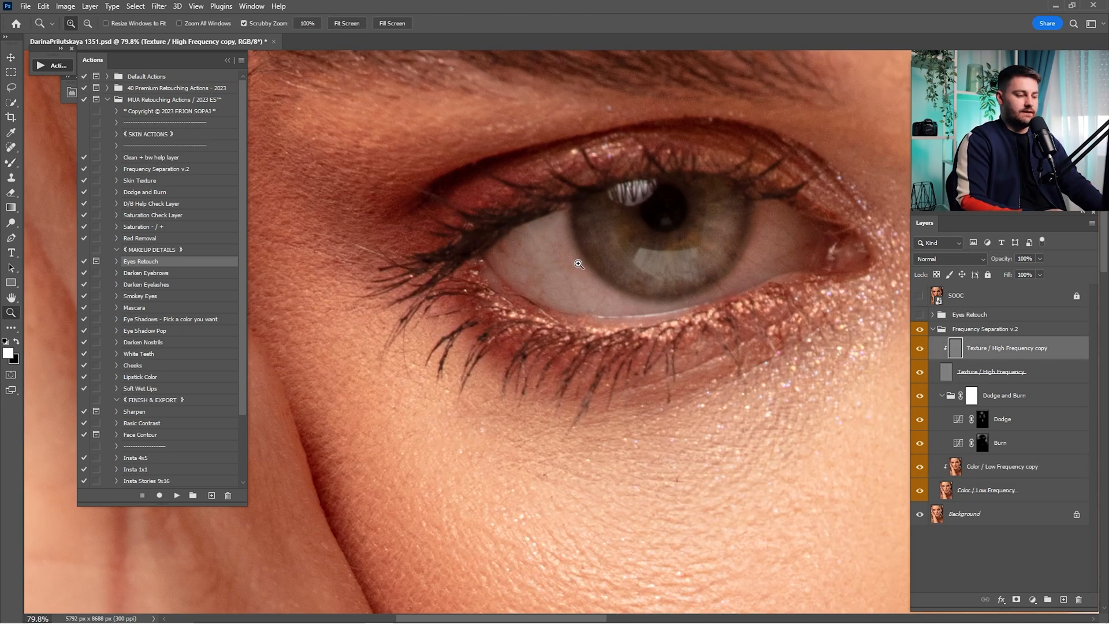
mouse_move(550, 264)
mouse_down()
mouse_move(601, 267)
mouse_move(586, 308)
mouse_move(594, 327)
mouse_up()
key(s)
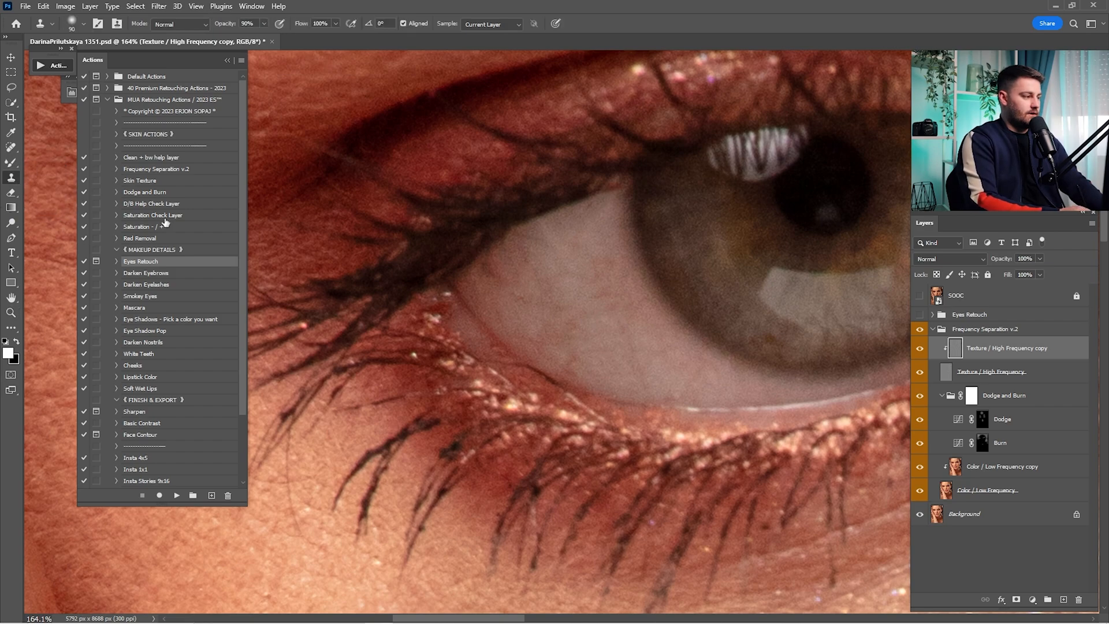
alt+click(561, 259)
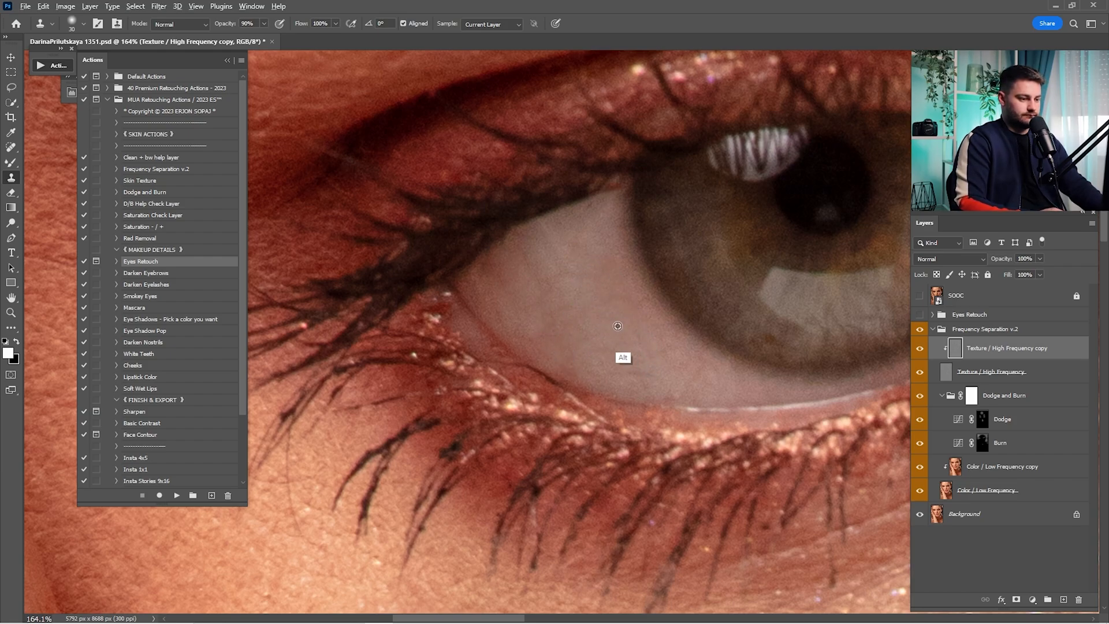
- Collapse the Frequency Separation v.2 group and turn the Eyes Retouch group back on
scroll(773, 310, down, 8)
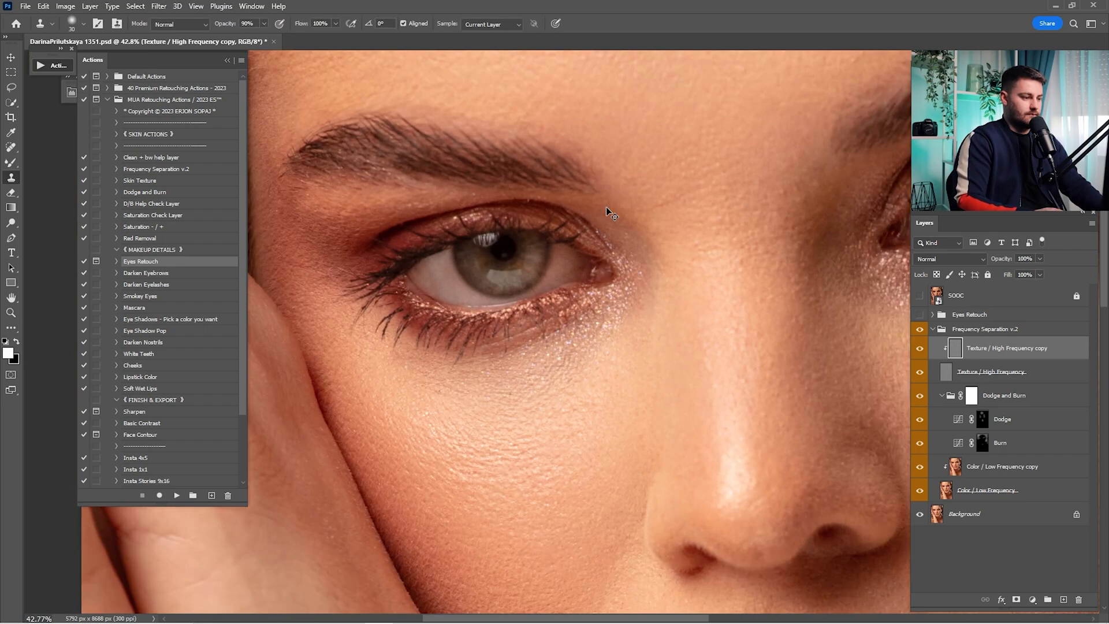
key(ctrl+0)
click(933, 334)
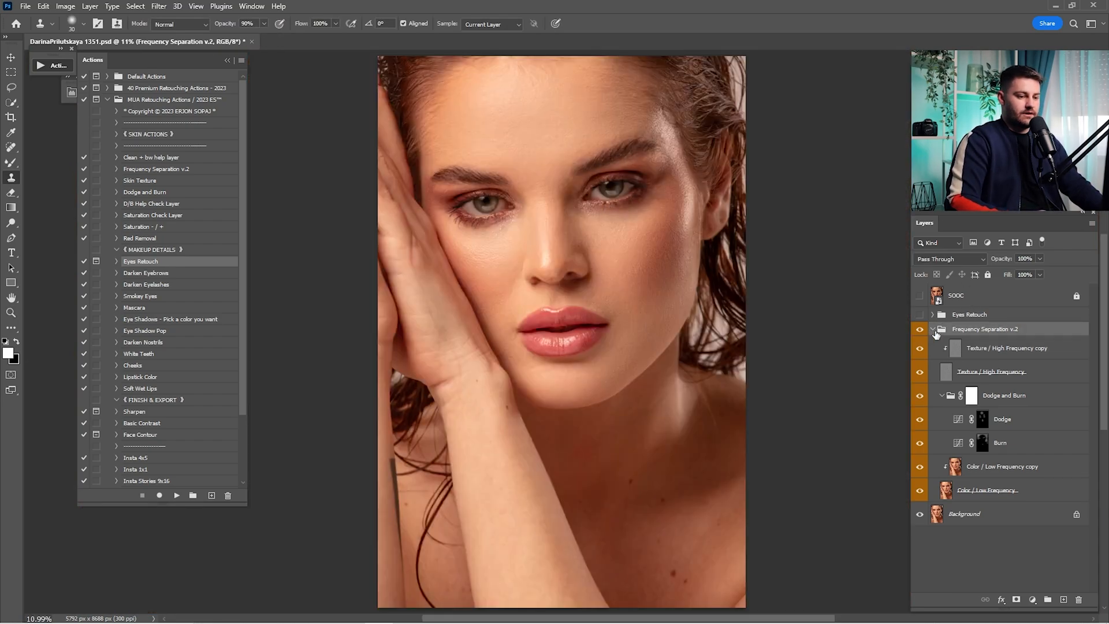
click(932, 329)
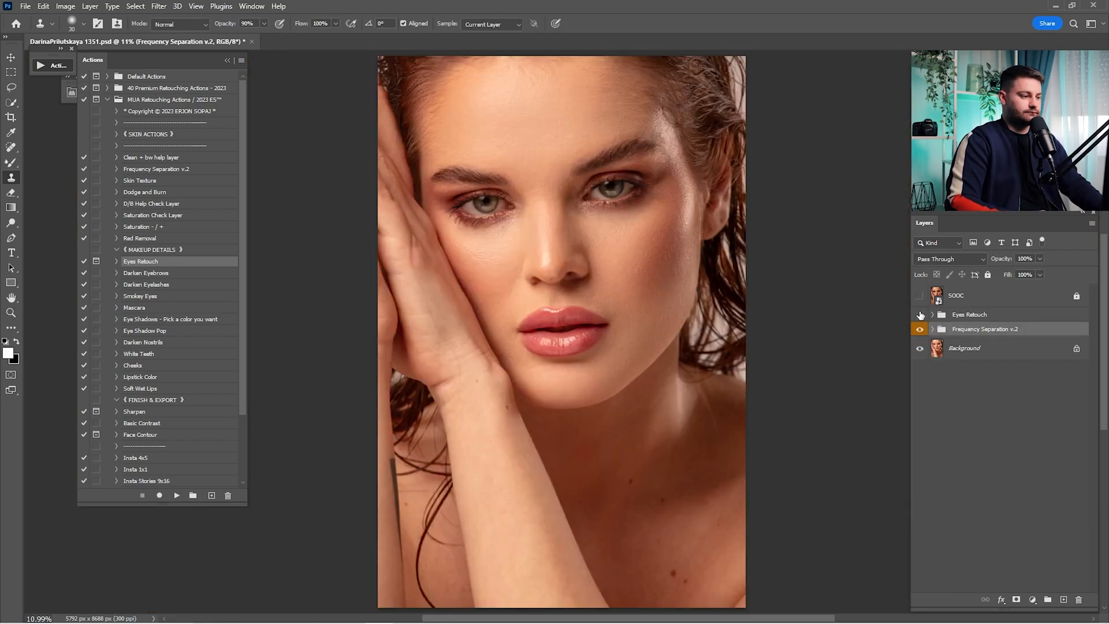
click(941, 319)
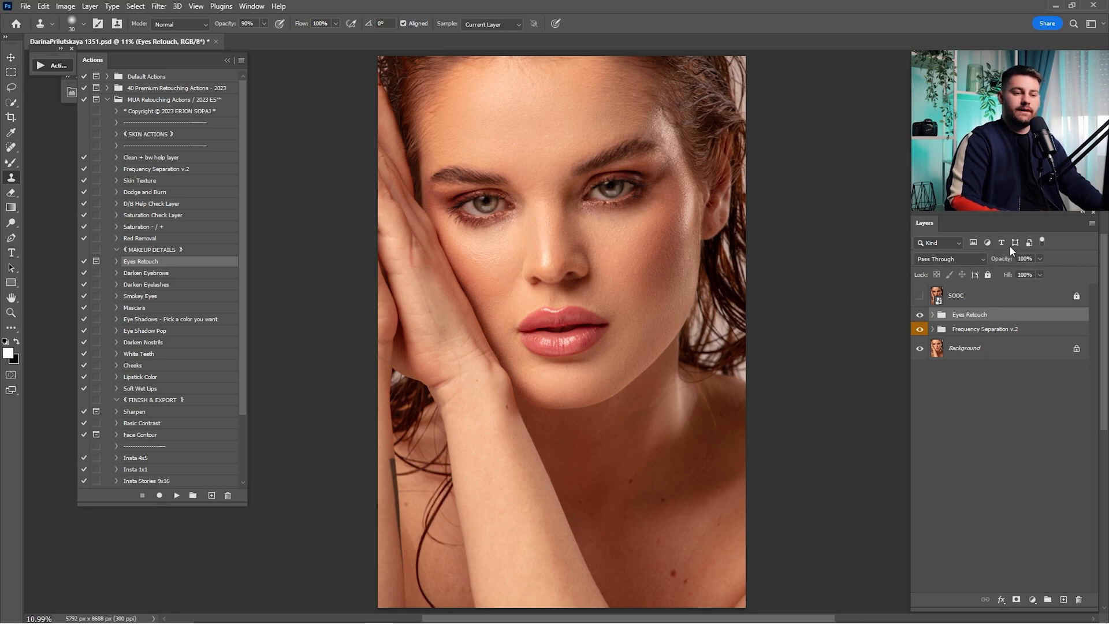
- Set the Eyes Retouch group's opacity to 65%
drag(1032, 262, 1006, 240)
text(65)
key(Return)
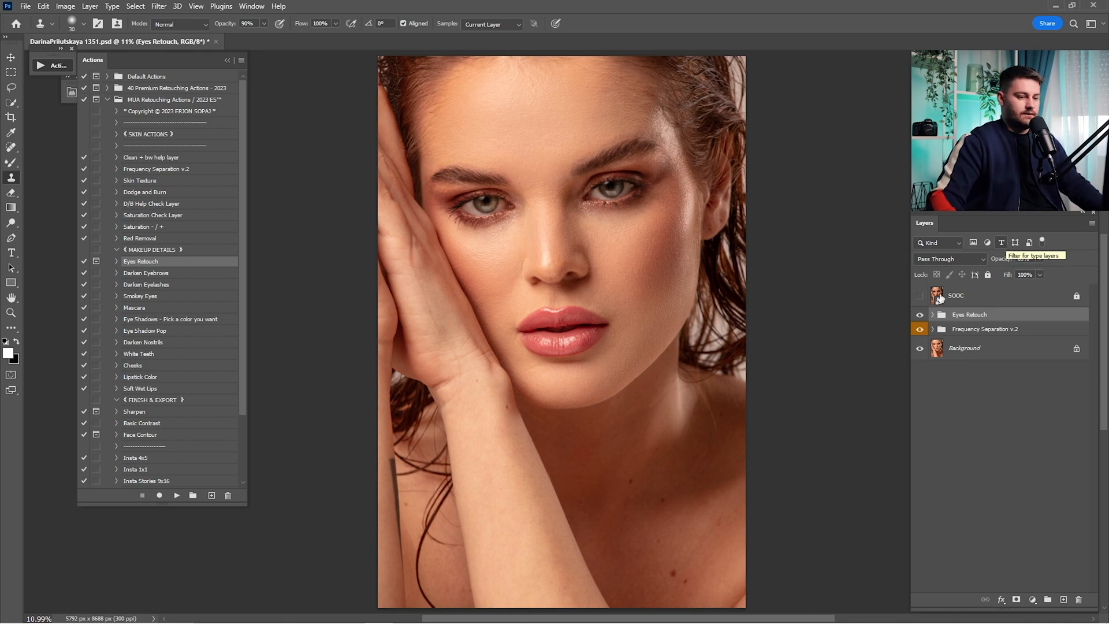
- Toggle the SOOC layer's visibility to compare the retouched portrait with the original
click(917, 300)
click(919, 296)
click(919, 295)
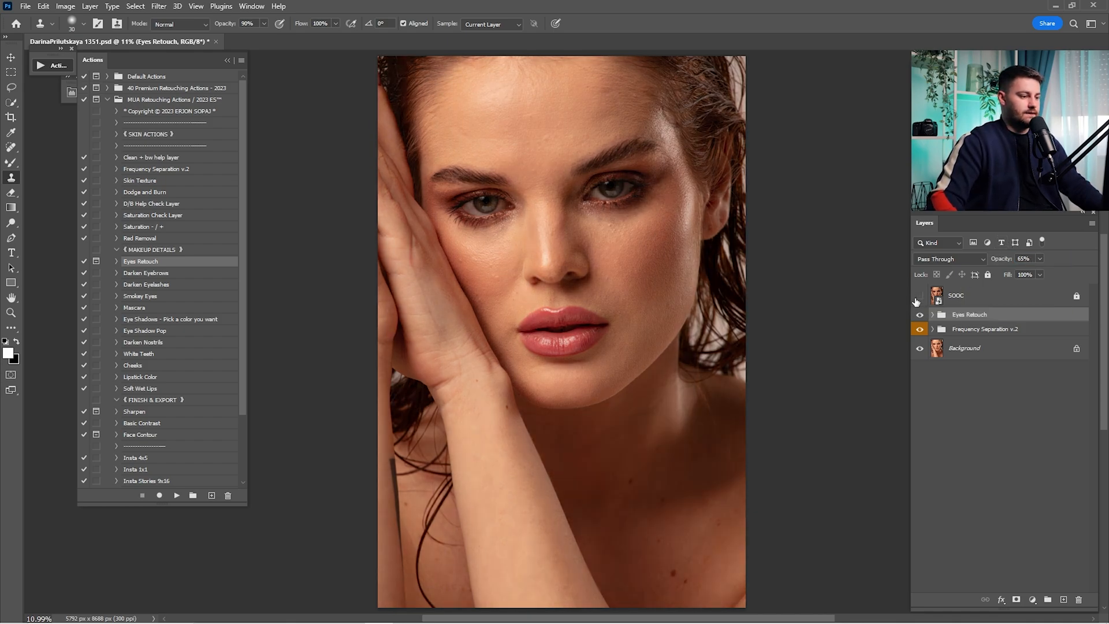
click(919, 296)
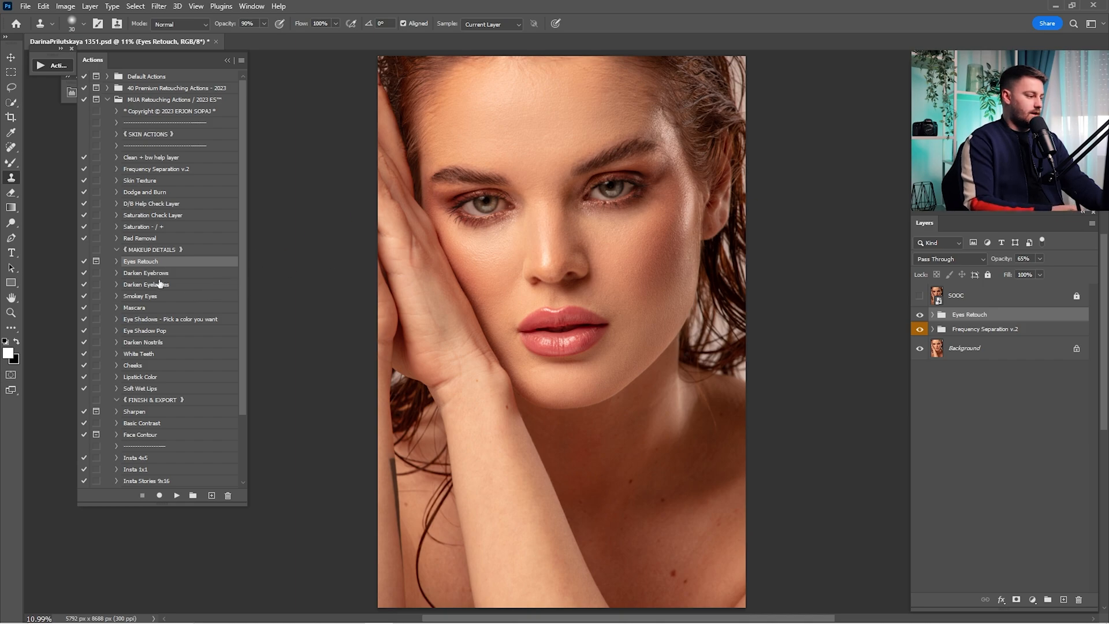
- Run the "Eye Shadows - Pick a color you want" action and sample the pink-red lip colour as the foreground colour
click(150, 321)
click(177, 495)
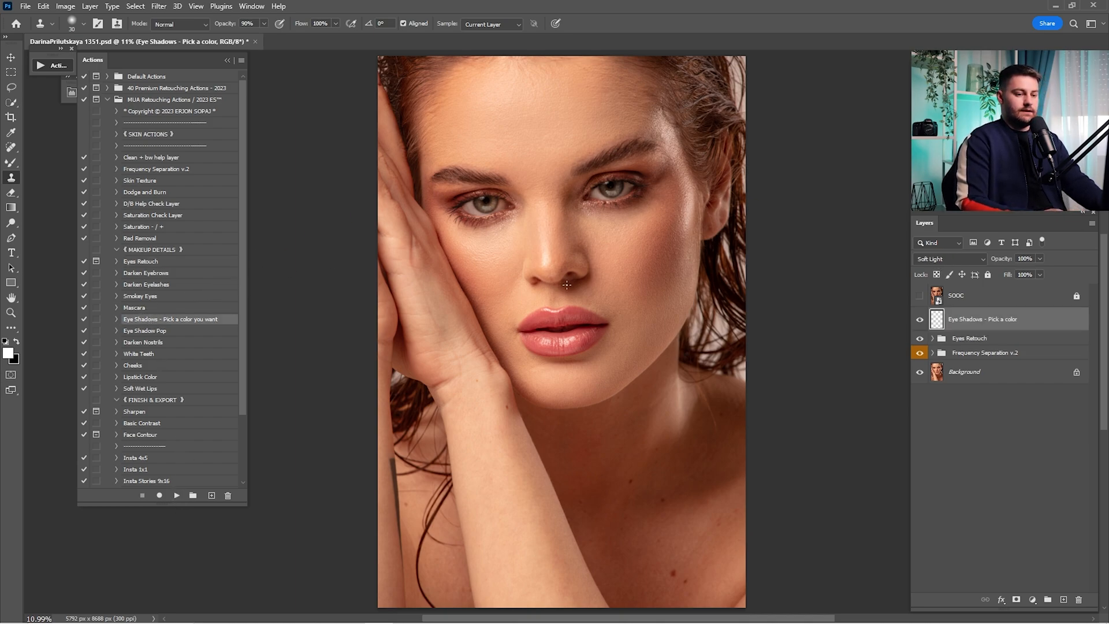
drag(591, 179, 611, 236)
key(i)
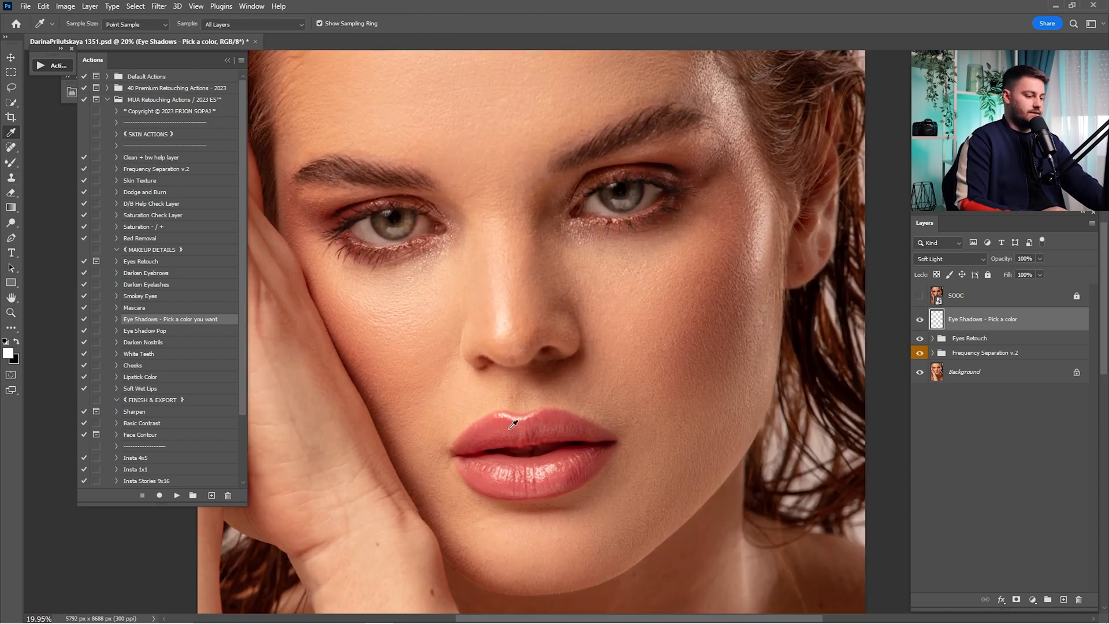
- Paint the sampled lip colour over the upper eyelid on the portrait's right side with an enlarged brush at 100% opacity
key(z)
drag(575, 199, 606, 222)
key(b)
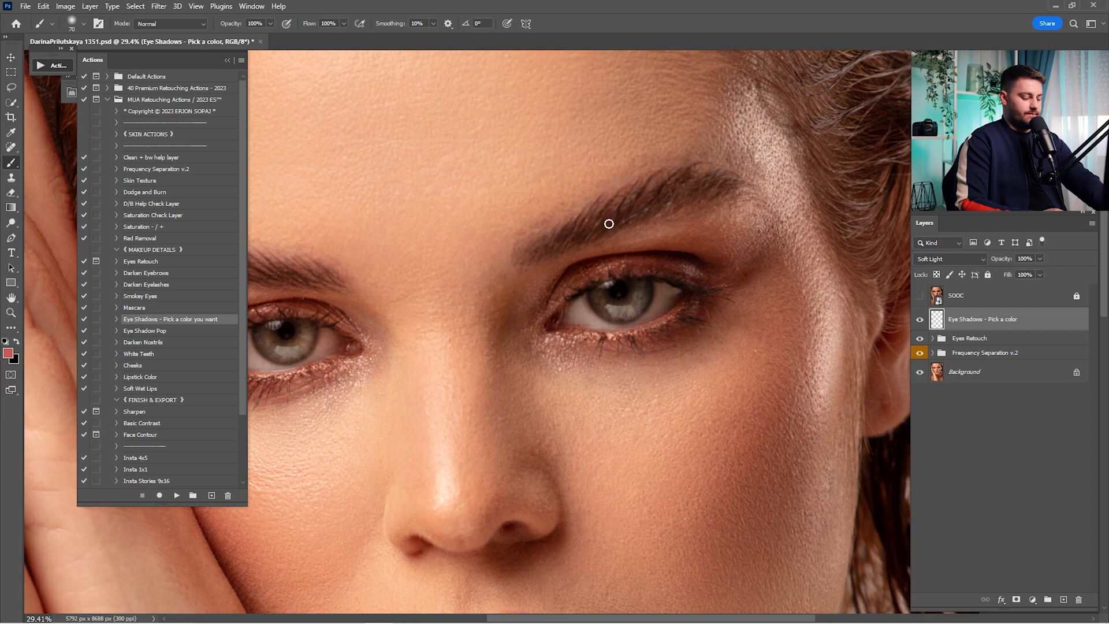
key(bracketright)
key(bracketright)
key(bracketright)
key(bracketright)
key(bracketright)
key(bracketright)
key(bracketright)
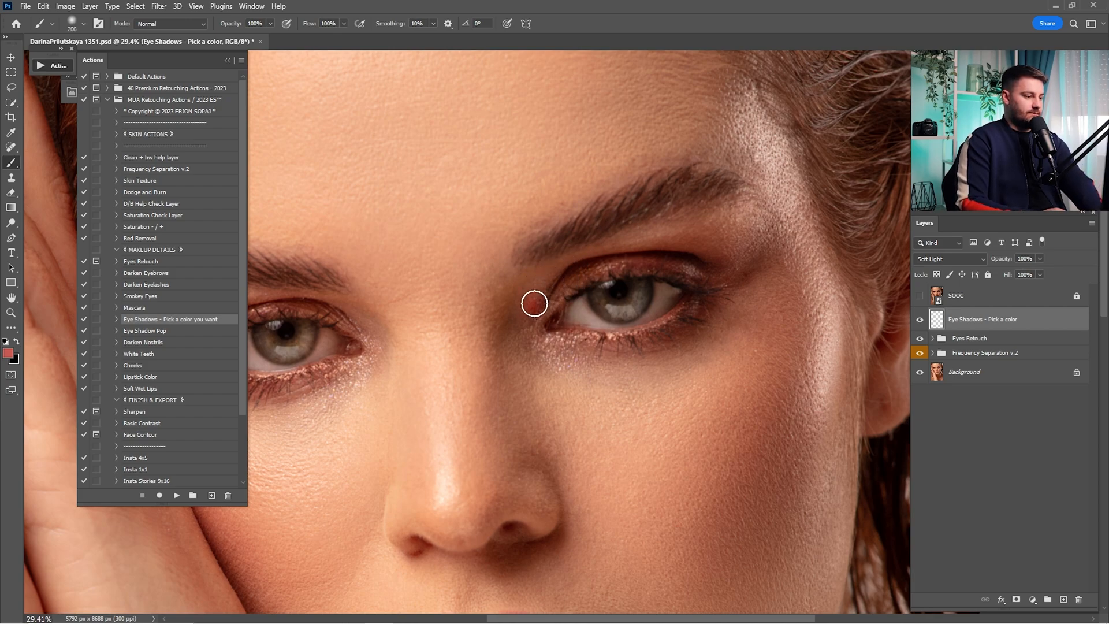
key(bracketright)
mouse_move(534, 303)
mouse_down()
mouse_move(601, 255)
mouse_move(751, 242)
mouse_move(733, 259)
mouse_move(741, 243)
mouse_move(689, 249)
mouse_move(733, 236)
mouse_move(676, 243)
mouse_move(546, 297)
mouse_up()
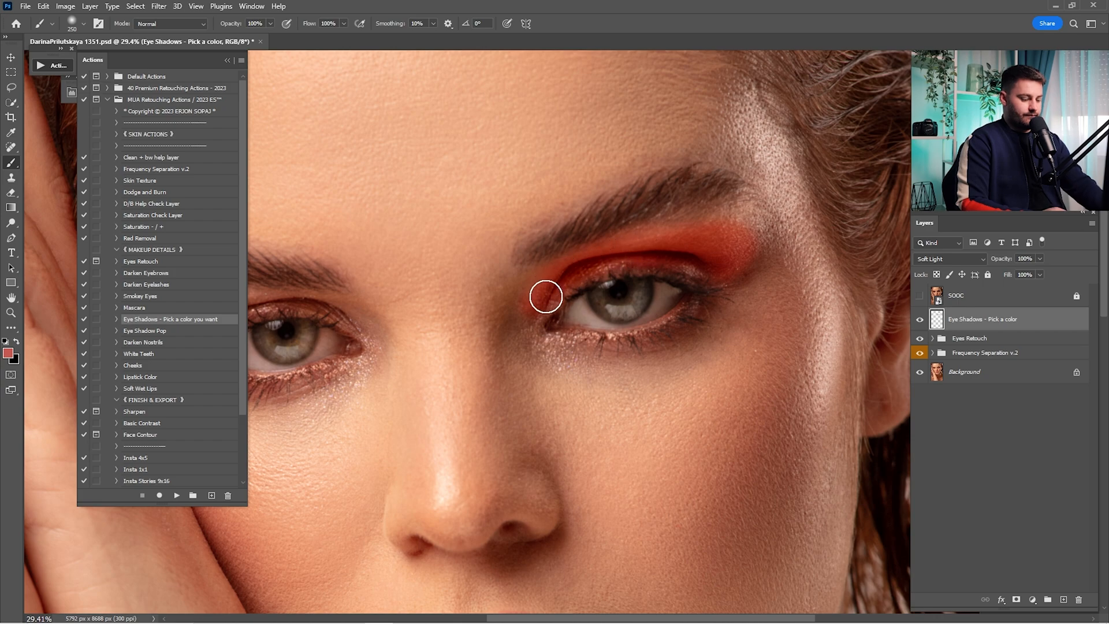
key(bracketleft)
key(bracketleft)
key(ctrl+0)
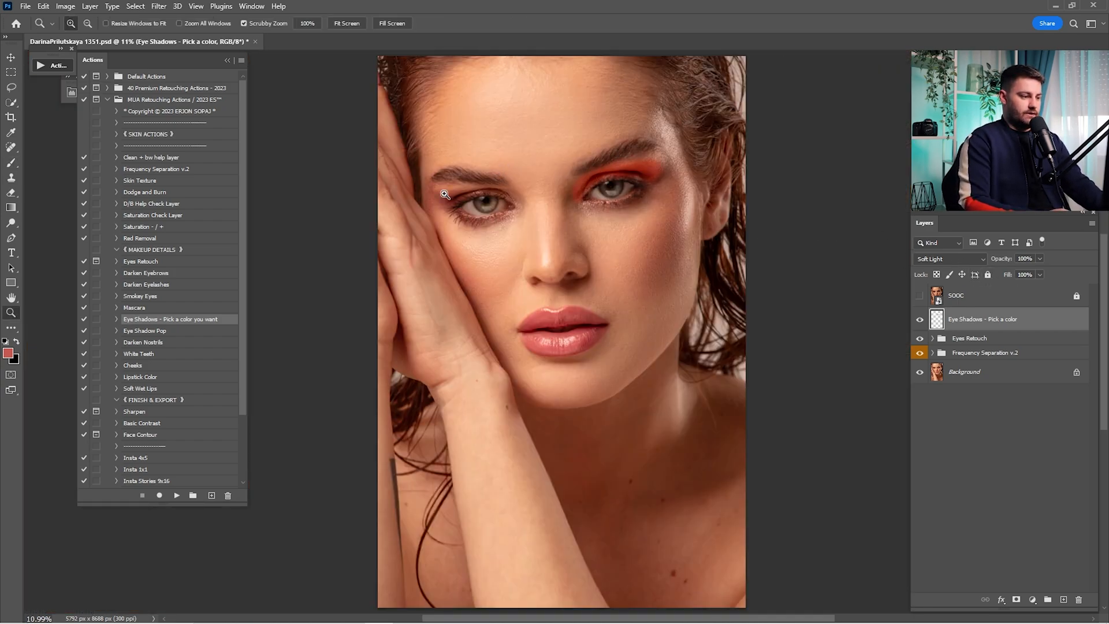
- Paint the same eye shadow colour over the upper eyelid on the portrait's left side at 100% brush opacity
scroll(462, 195, up, 5)
key(bracketright)
key(bracketright)
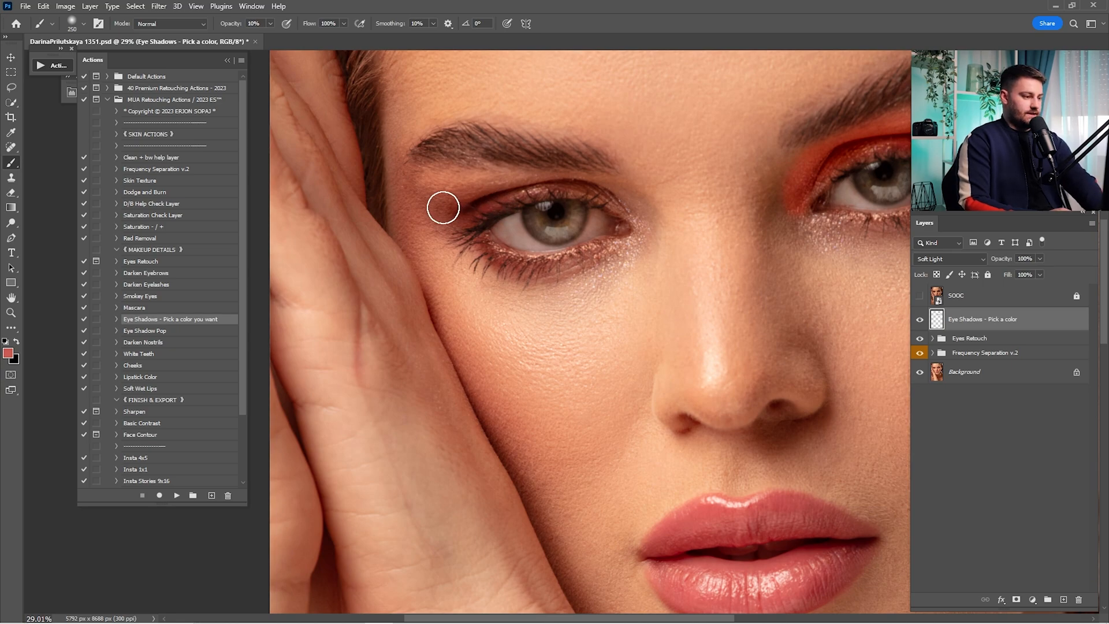
key(0)
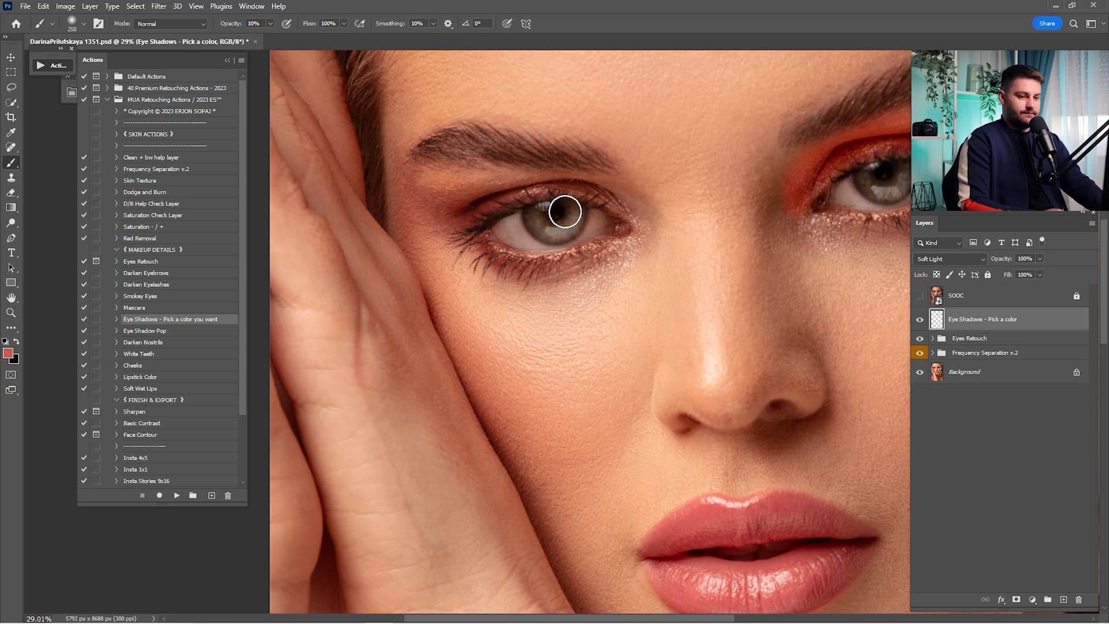
key(bracketleft)
mouse_move(418, 211)
mouse_down()
mouse_move(463, 214)
mouse_move(535, 182)
mouse_move(498, 190)
mouse_move(556, 198)
mouse_up()
key(bracketright)
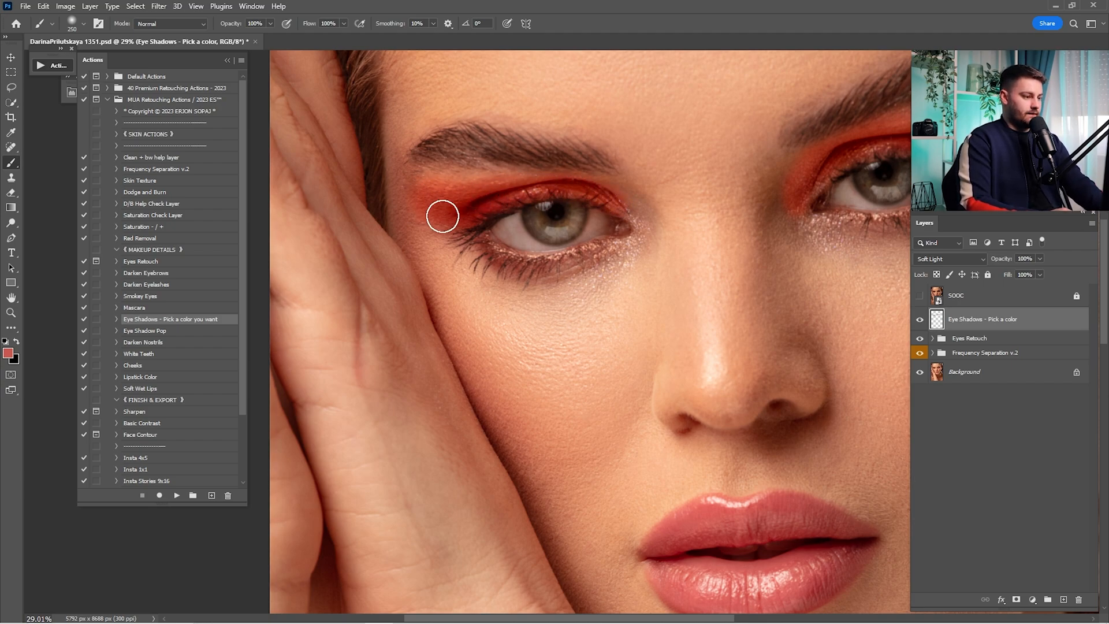
- Set the Eye Shadows layer's opacity to 35%
key(ctrl+0)
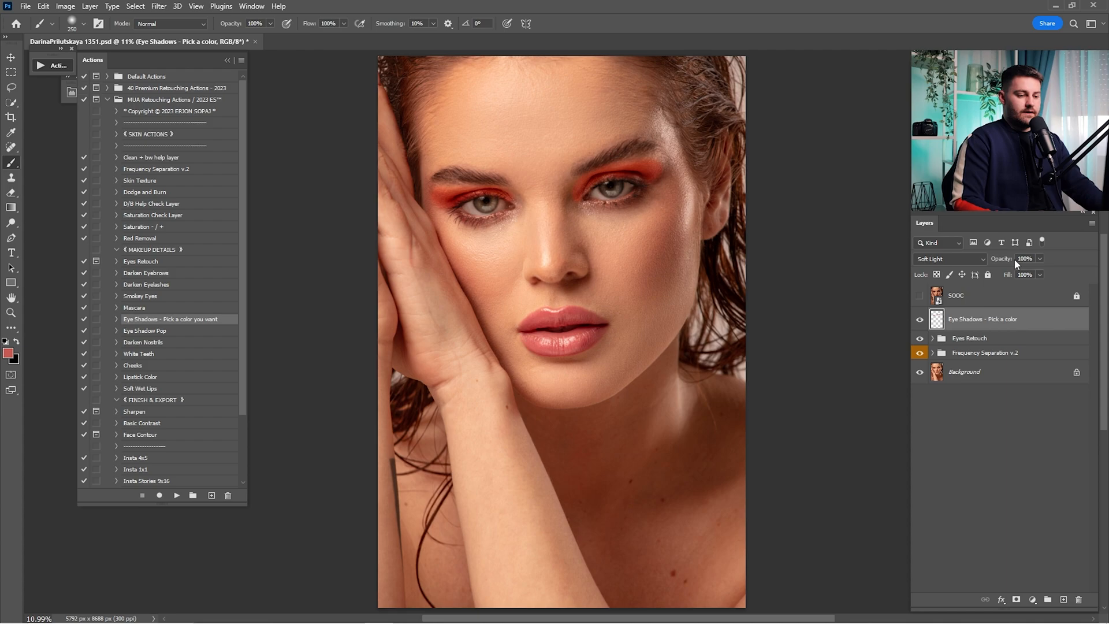
text(35)
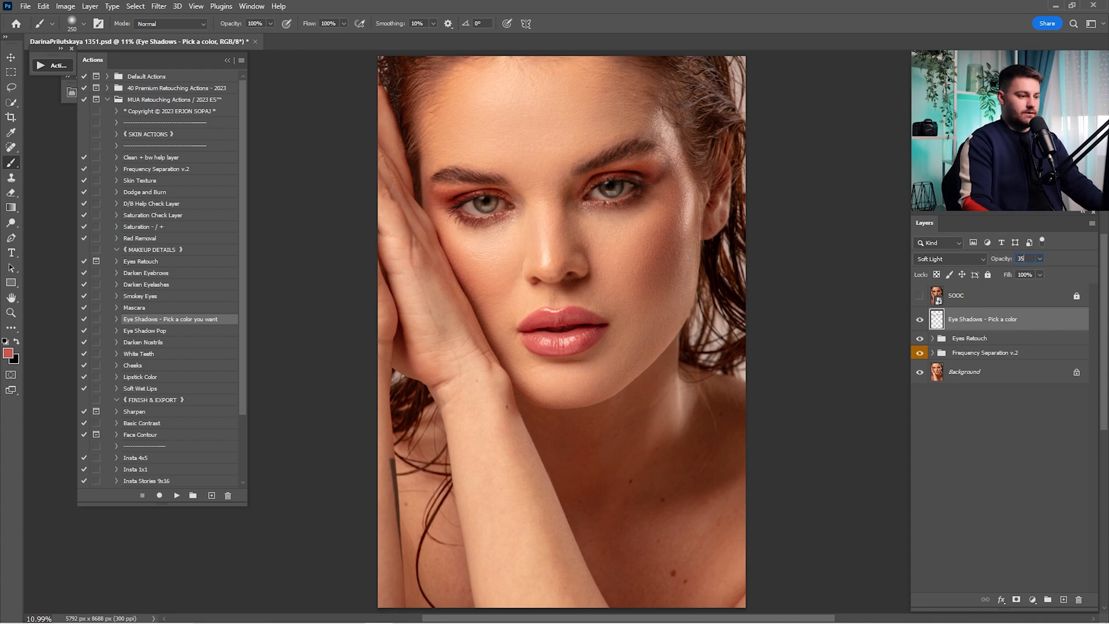
key(Return)
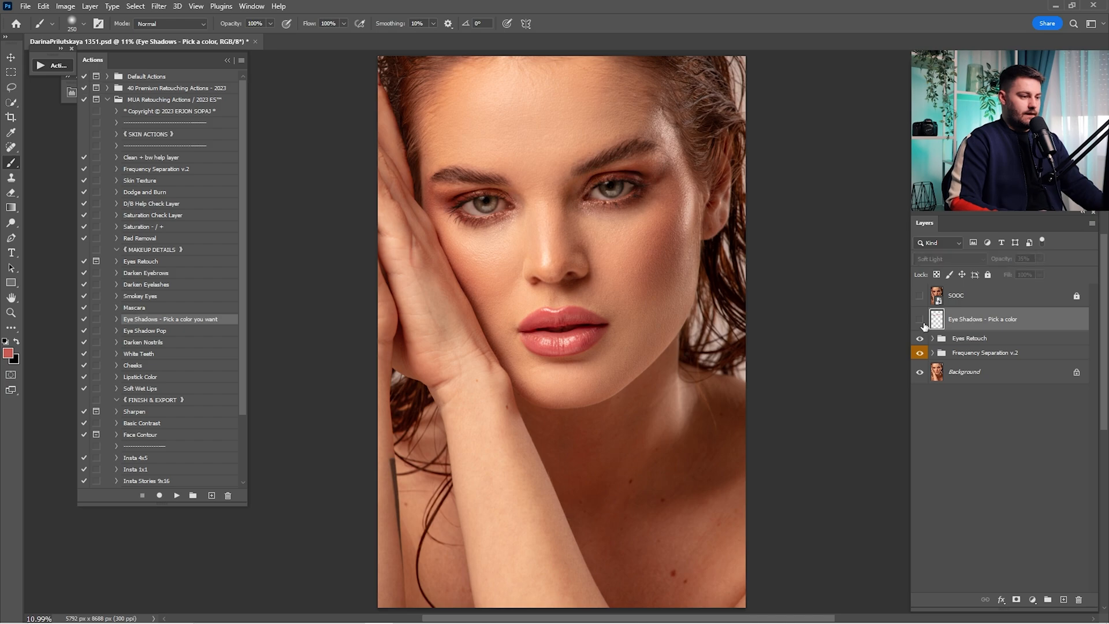
- Split the Eye Shadows layer's Blend If Underlying Layer sliders to 0/92 for the shadows and 114/255 for the highlights
scroll(657, 277, up, 5)
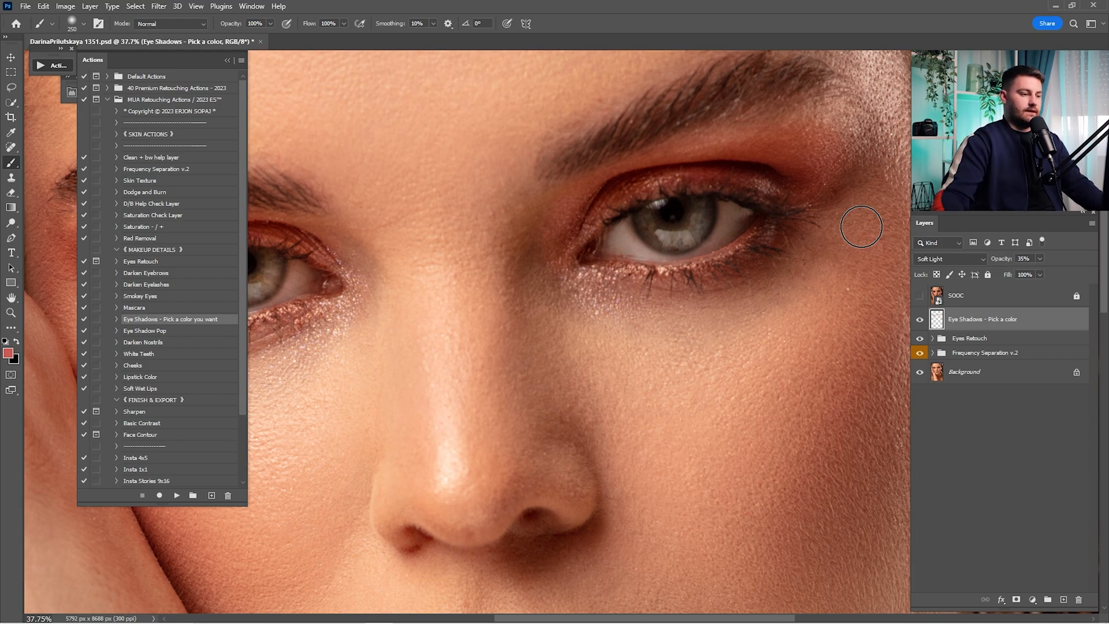
double_click(1072, 324)
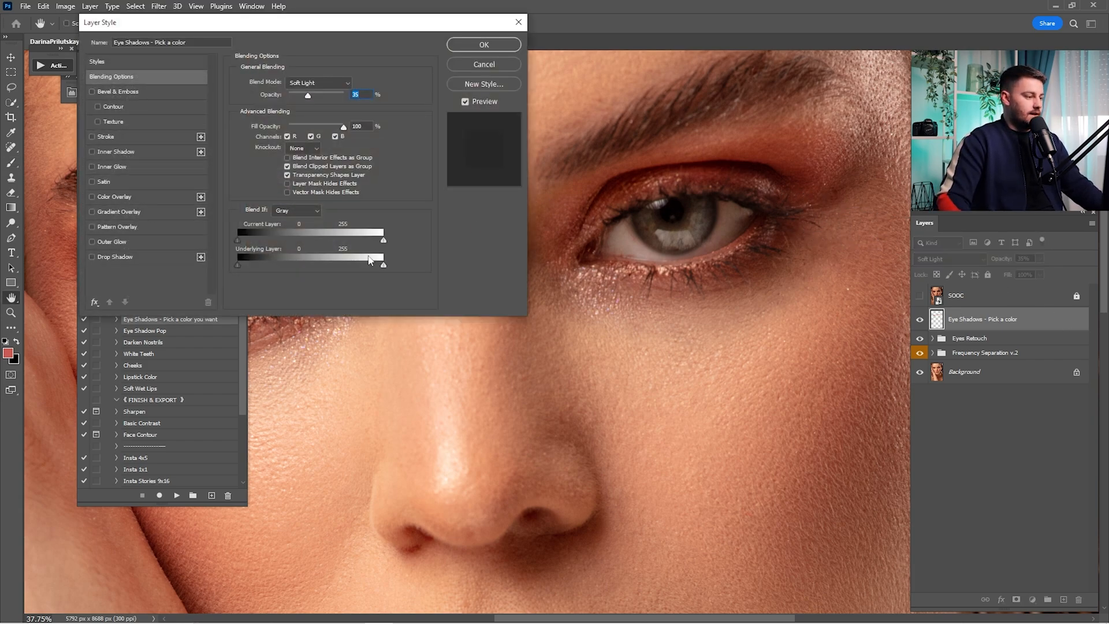
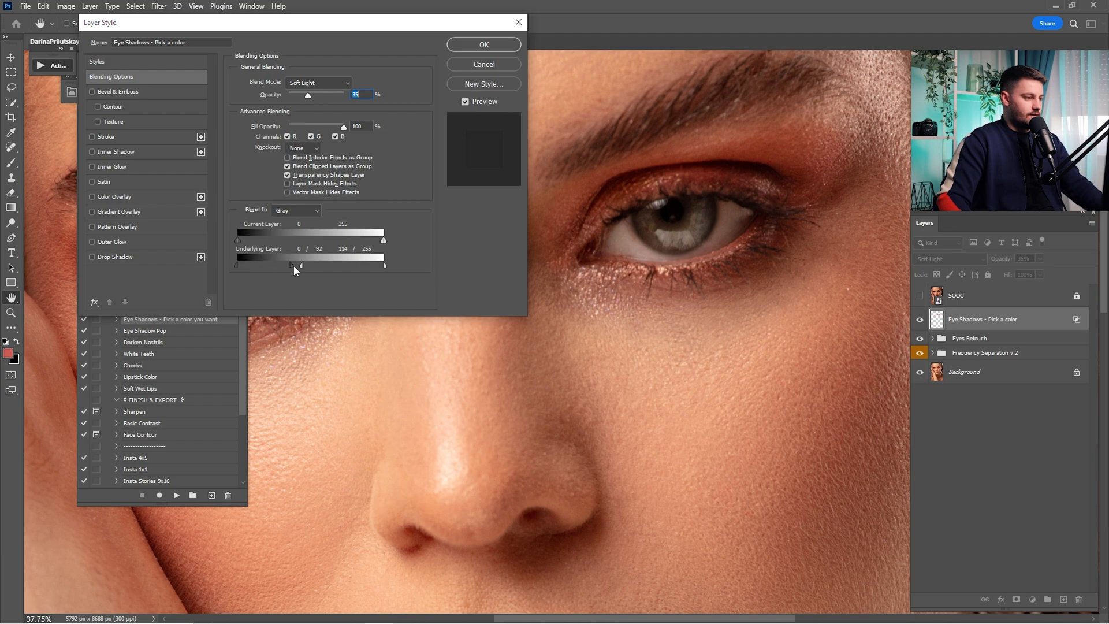
click(482, 45)
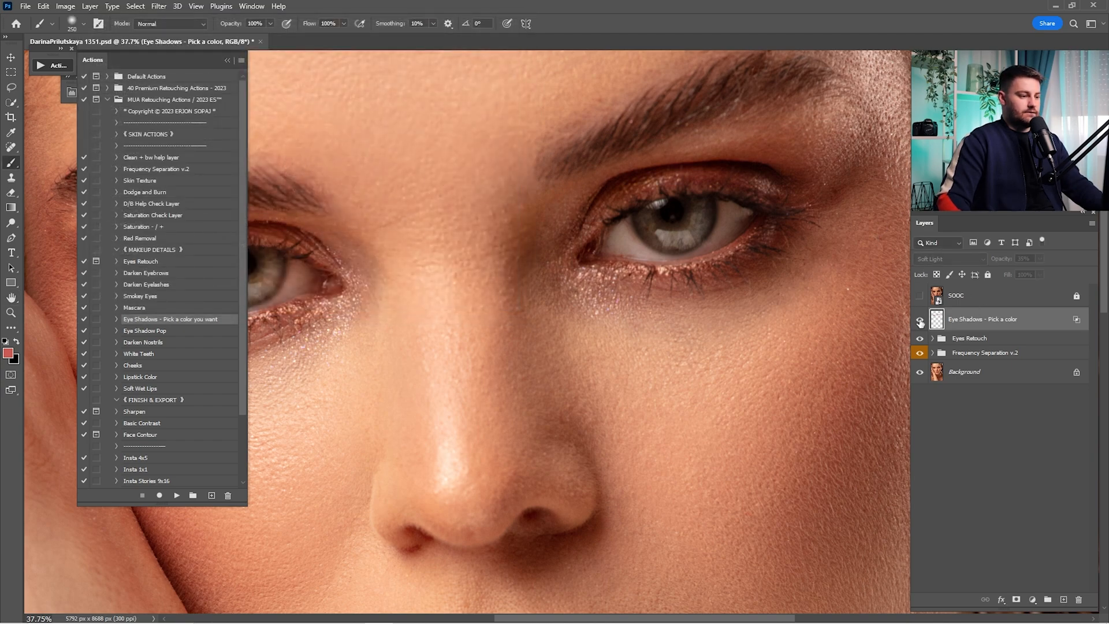
- Toggle the Eye Shadows layer's visibility to compare the eyes with and without the added colour
key(ctrl+0)
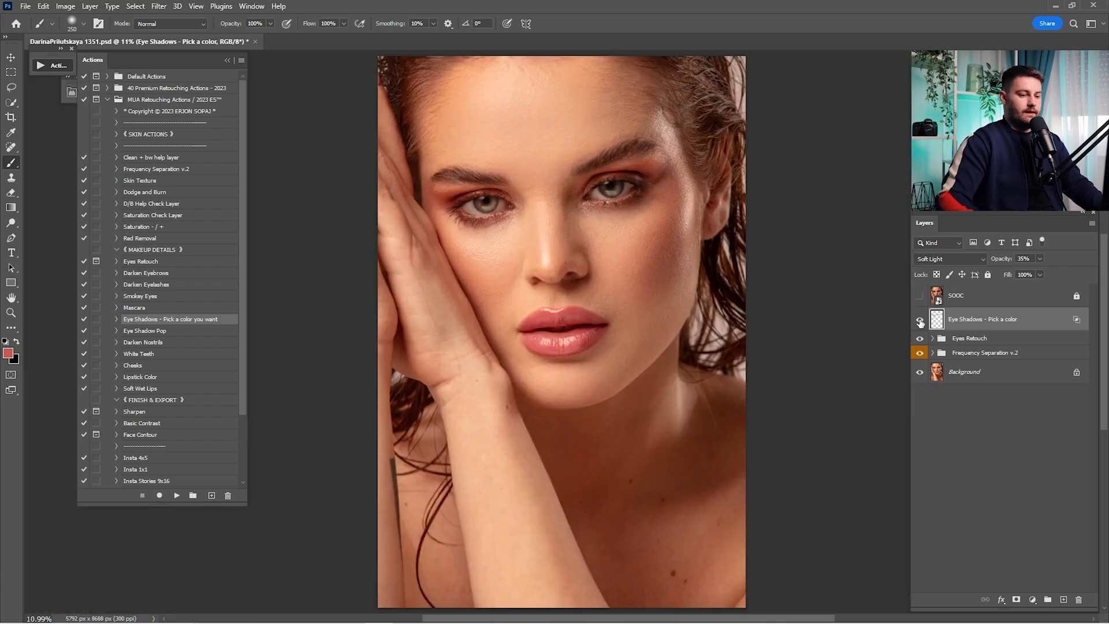
click(920, 321)
click(920, 321)
click(920, 321)
click(921, 321)
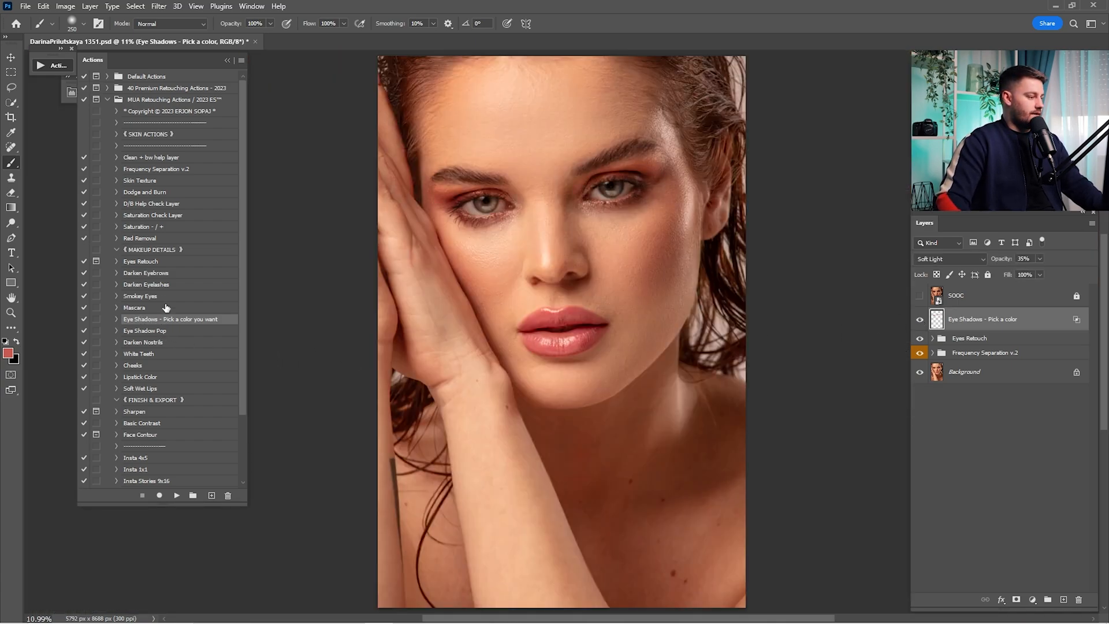
- Run the Darken Eyebrows, Darken Eyelashes and Smokey Eyes actions
click(155, 277)
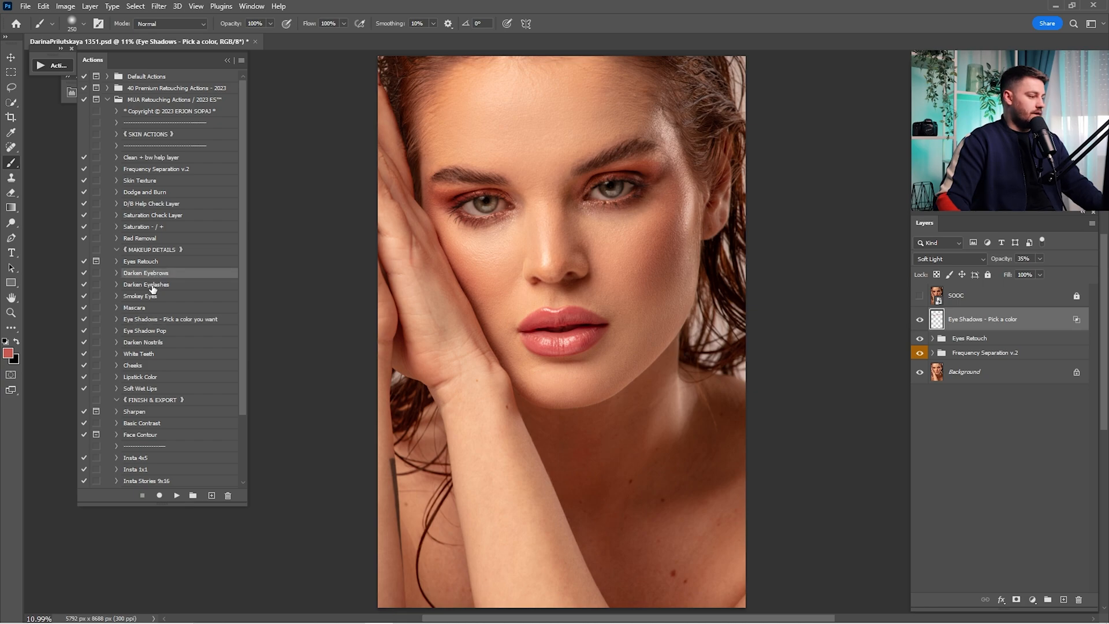
shift+click(153, 286)
click(178, 496)
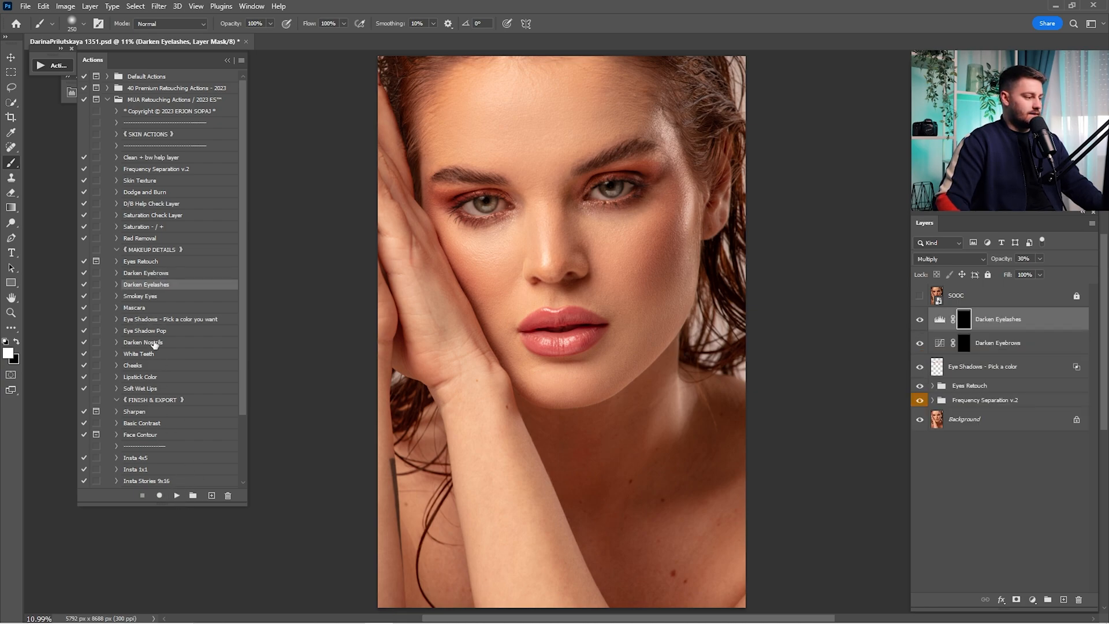
click(164, 300)
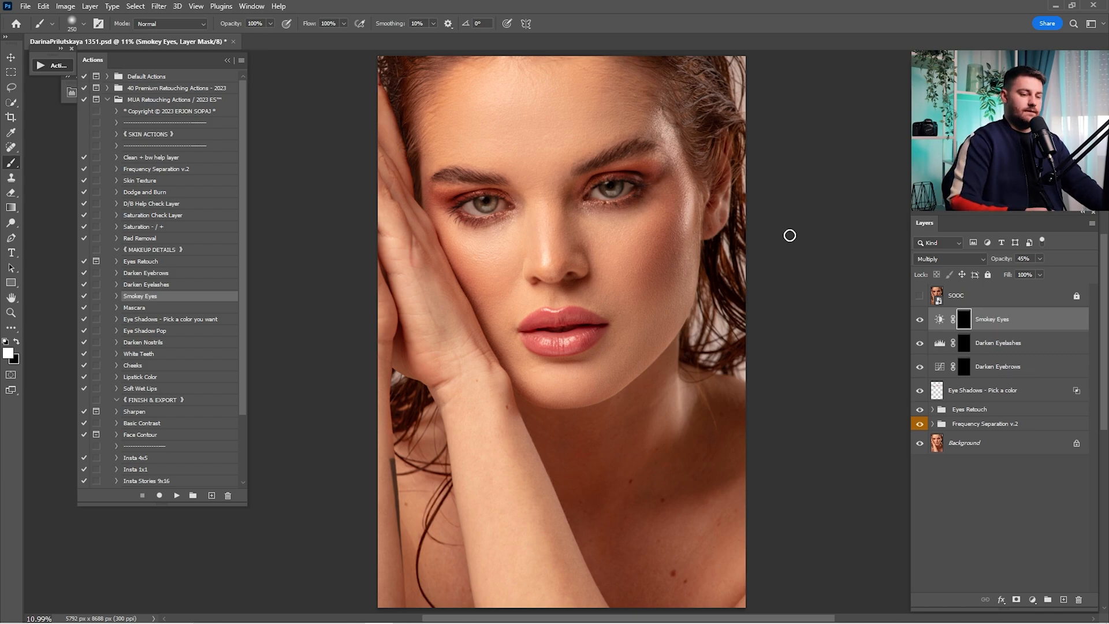
- Paint white on the Smokey Eyes mask over the upper eyelid and outer corner of the eye on the portrait's right side
key(z)
mouse_move(664, 212)
mouse_down()
mouse_move(719, 279)
mouse_move(726, 248)
mouse_move(745, 246)
mouse_move(722, 260)
mouse_move(741, 249)
mouse_up()
key(z)
key(bracketright)
key(bracketright)
key(bracketleft)
key(bracketleft)
key(bracketleft)
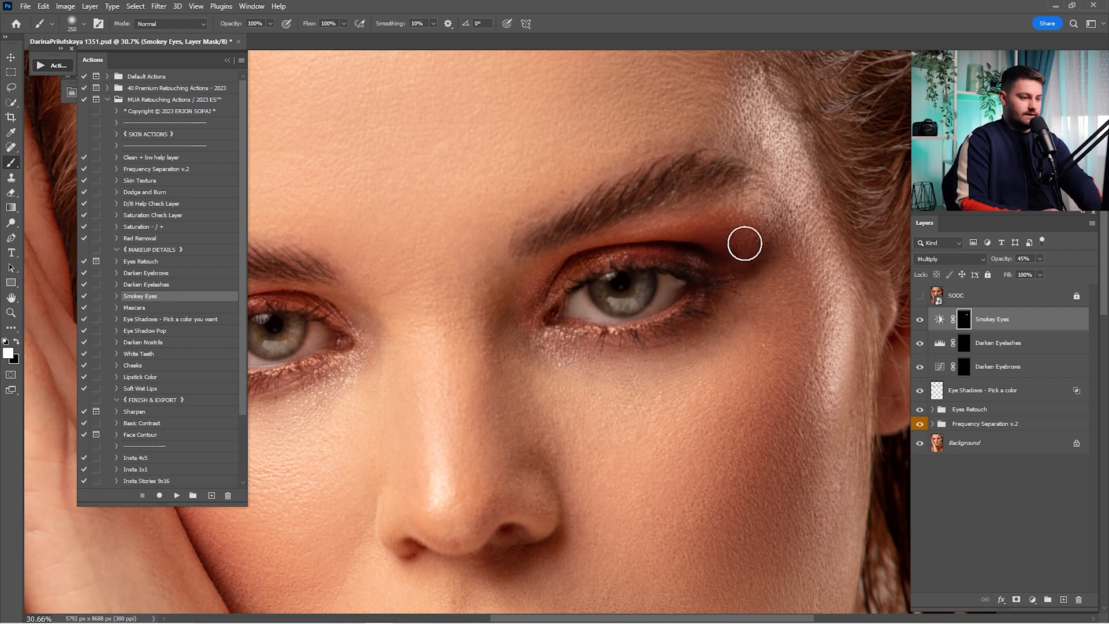
drag(621, 260, 597, 266)
key(bracketright)
key(bracketright)
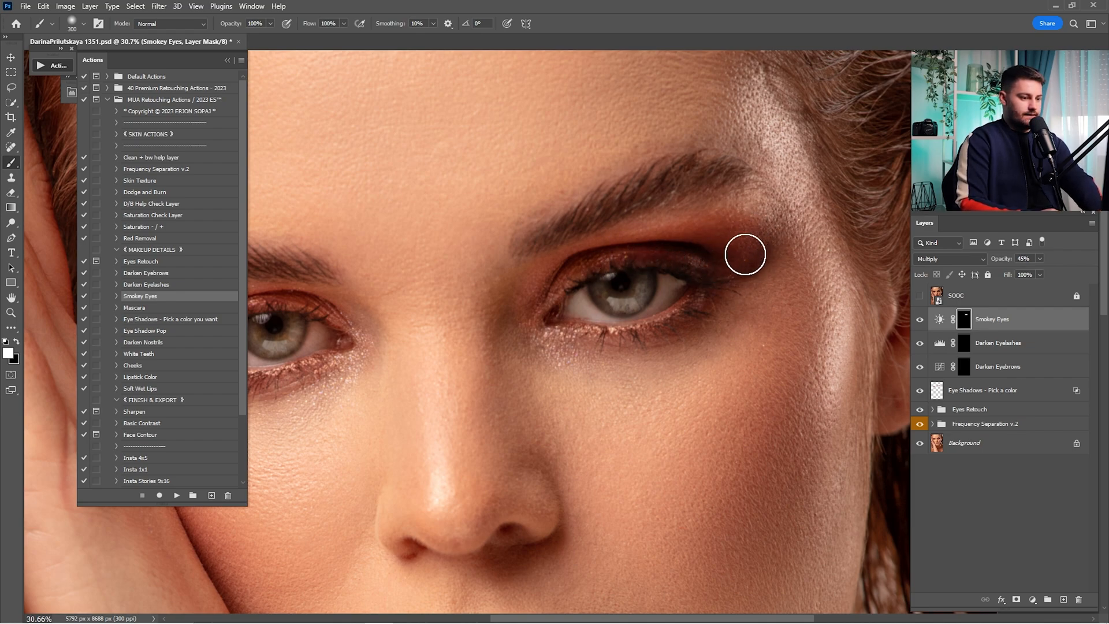
- Paint white on the Smokey Eyes mask over the eyelid and outer corner of the eye on the portrait's left side
mouse_move(389, 296)
mouse_down()
mouse_move(691, 231)
mouse_move(829, 215)
mouse_up()
key(bracketleft)
key(bracketleft)
mouse_move(625, 257)
mouse_down()
mouse_move(575, 239)
mouse_move(600, 260)
mouse_move(689, 232)
mouse_up()
drag(575, 237, 651, 234)
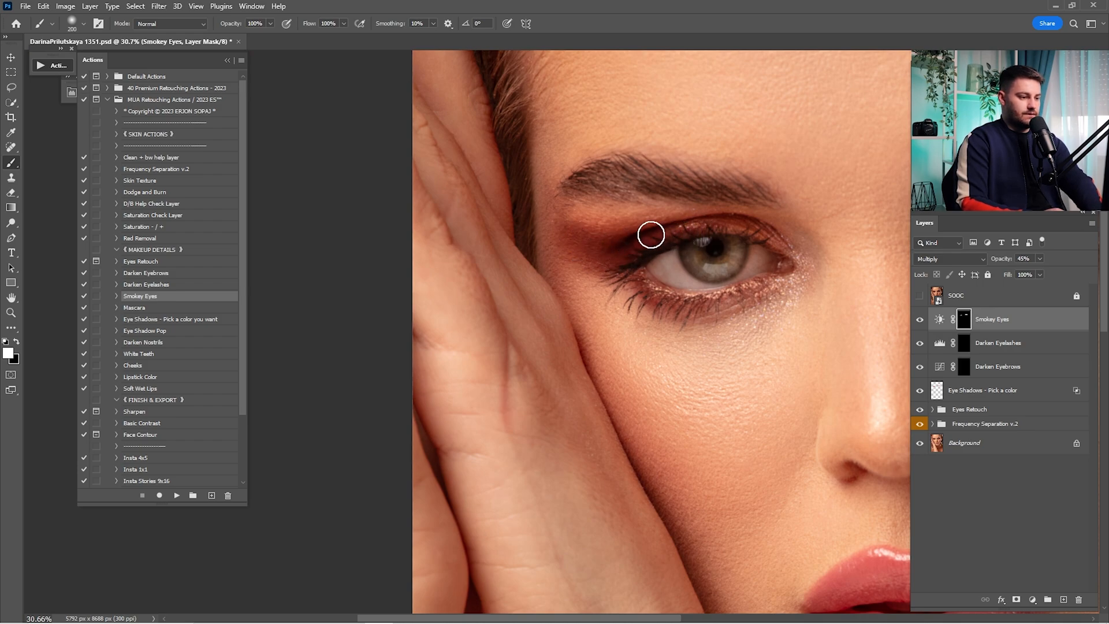
- Set the Smokey Eyes layer's opacity to 10%
key(ctrl+0)
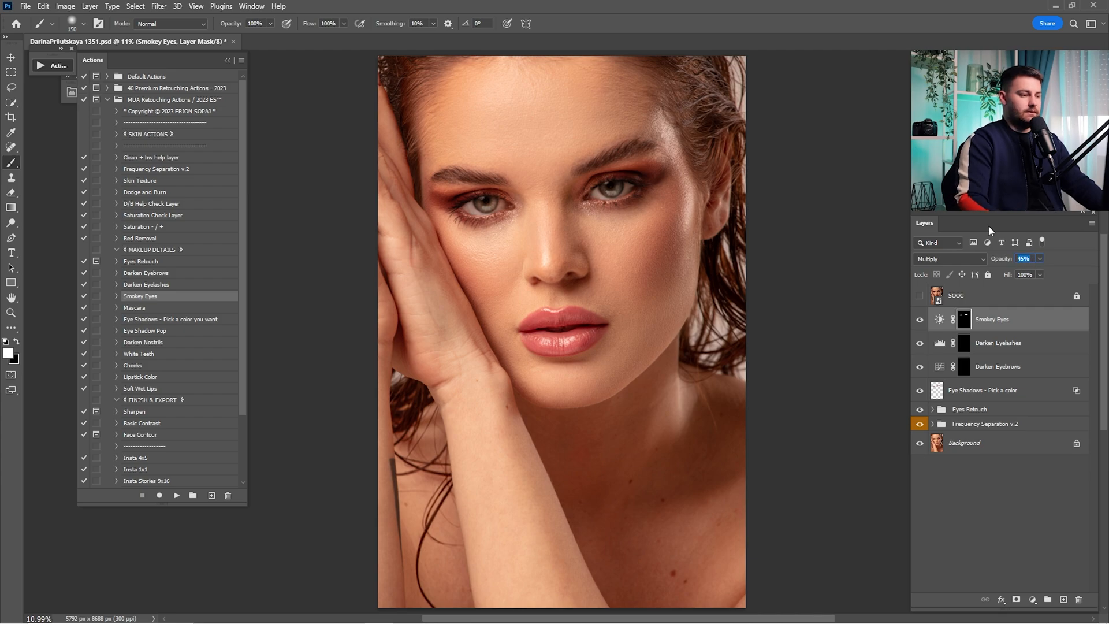
text(10)
key(Return)
- Toggle the Smokey Eyes layer's visibility to compare its effect on the eyes
click(918, 320)
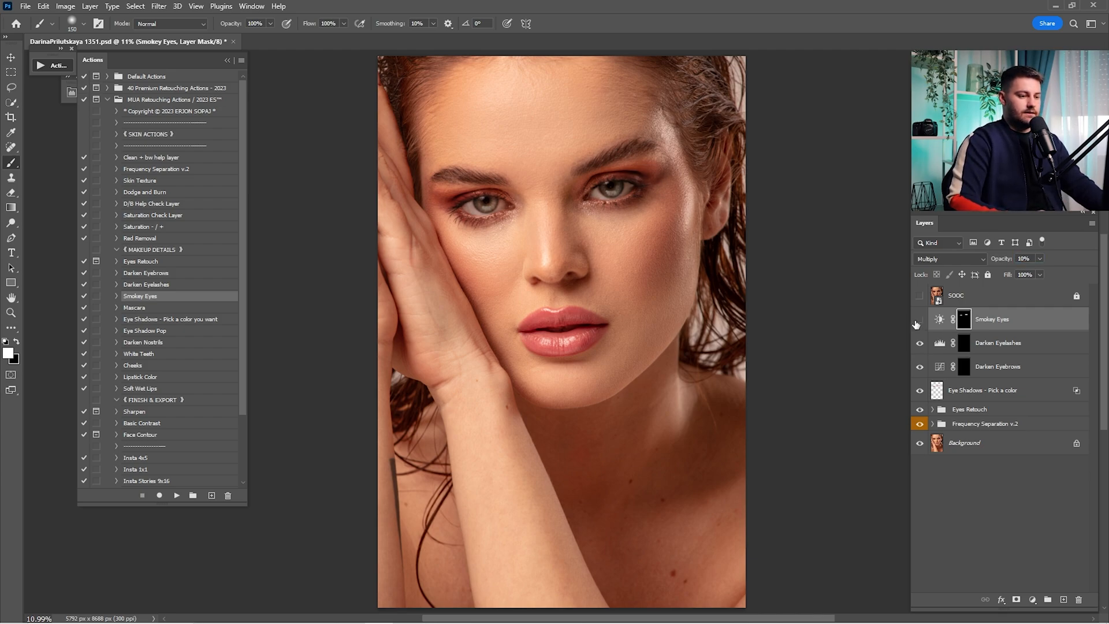
click(920, 322)
click(921, 321)
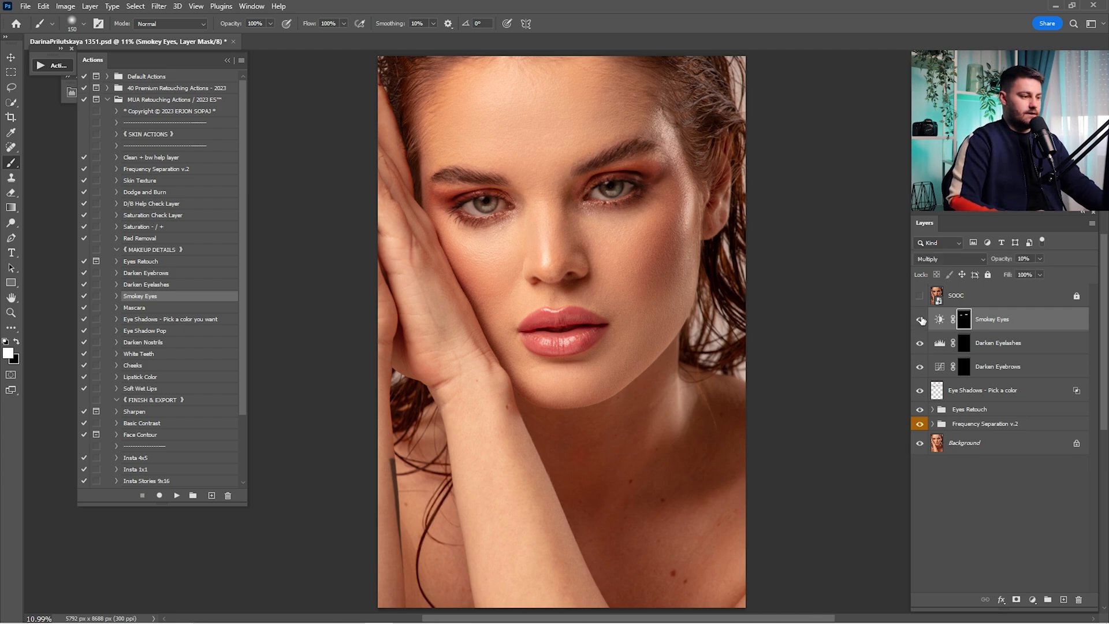
- Paint white on the Darken Eyelashes mask along the lashes of both eyes
click(969, 350)
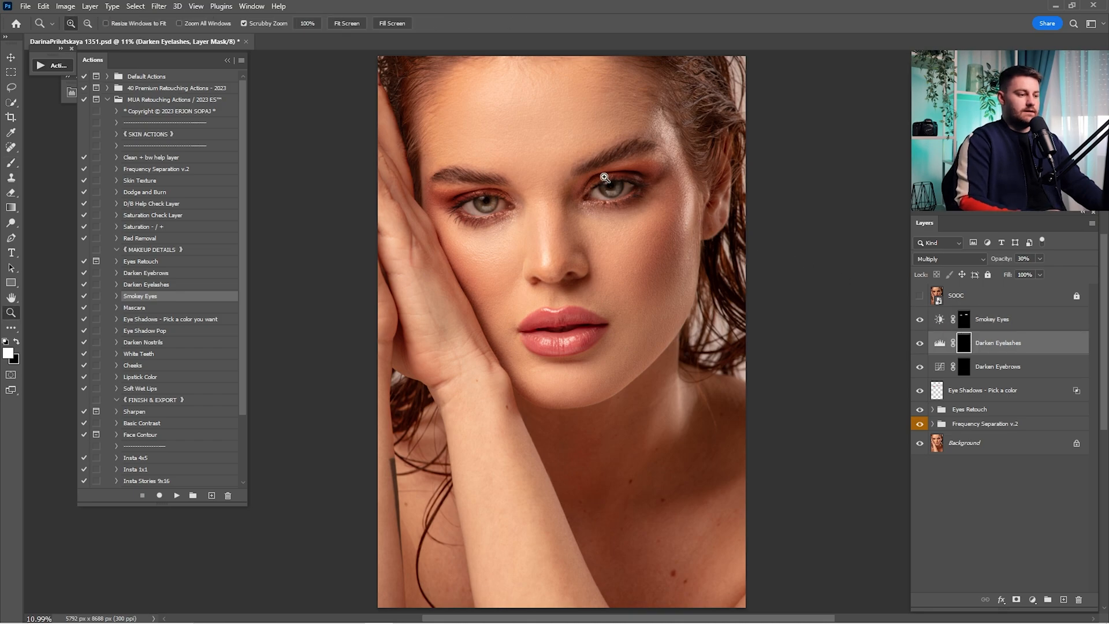
scroll(604, 179, up, 3)
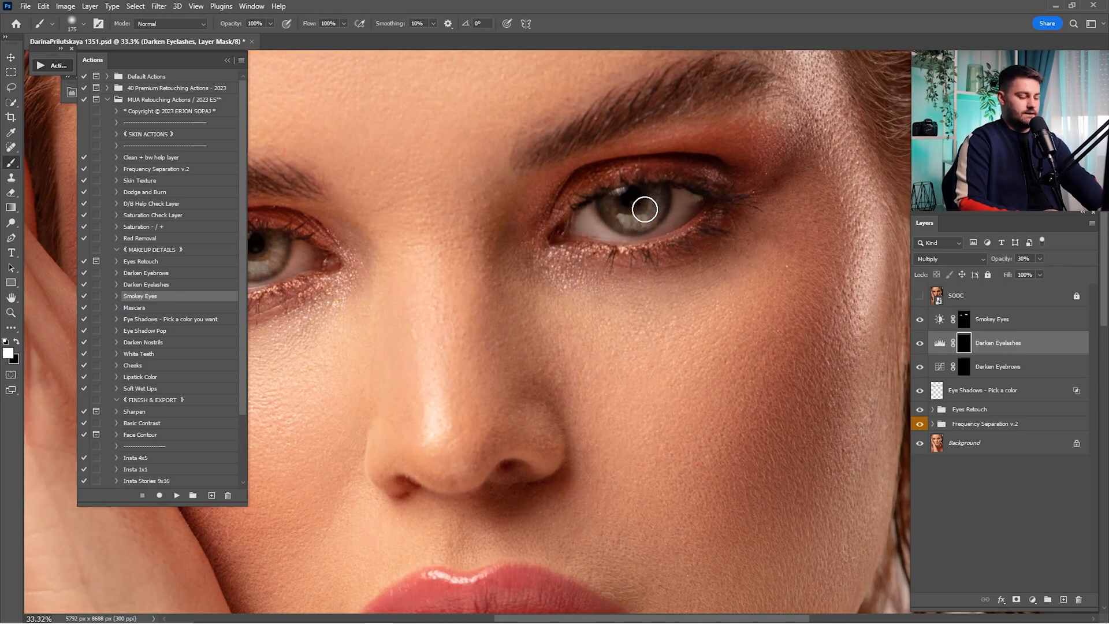
key(bracketright)
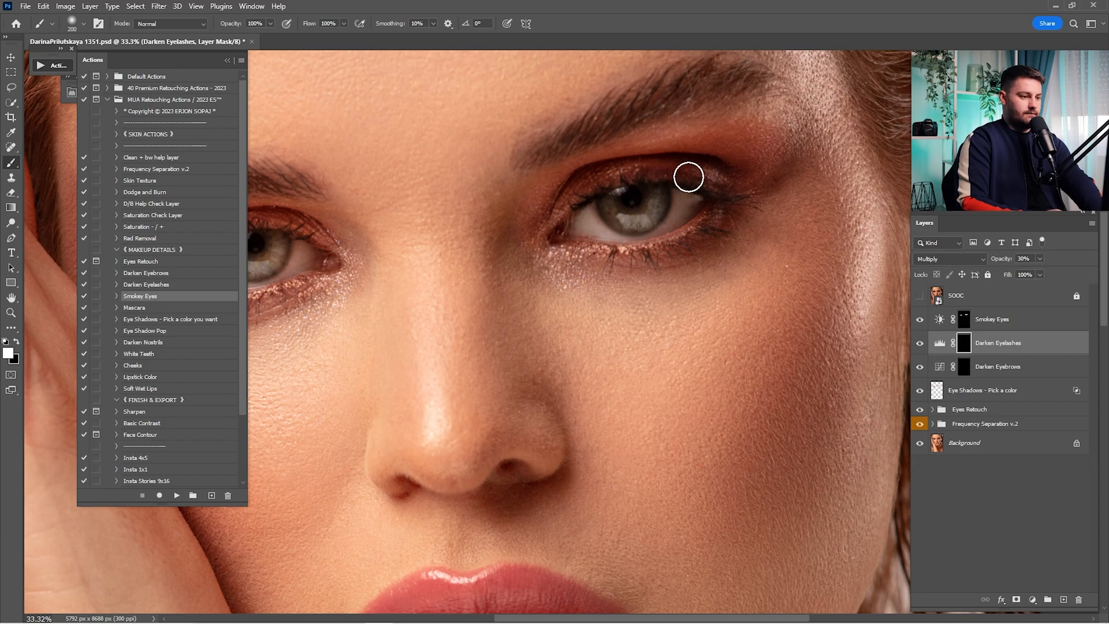
drag(688, 177, 738, 202)
mouse_move(297, 248)
mouse_down()
mouse_move(631, 228)
mouse_move(603, 206)
mouse_move(505, 235)
mouse_move(520, 272)
mouse_move(603, 283)
mouse_up()
key(bracketleft)
- Toggle the Darken Eyelashes layer's visibility to compare the lashes before and after darkening
key(ctrl+0)
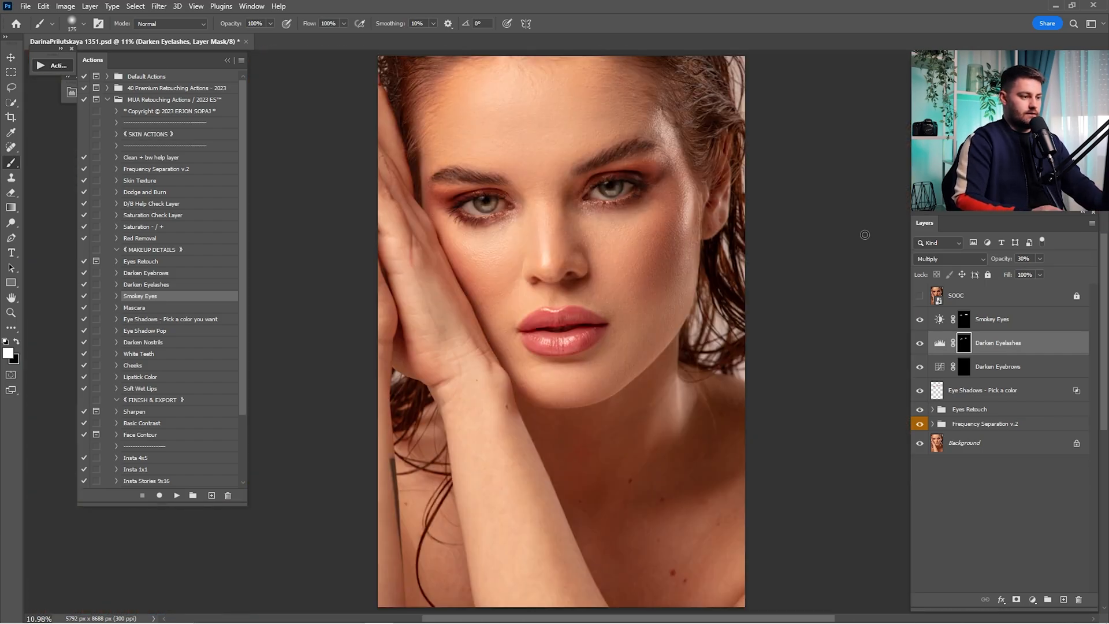
click(918, 343)
click(919, 344)
click(919, 343)
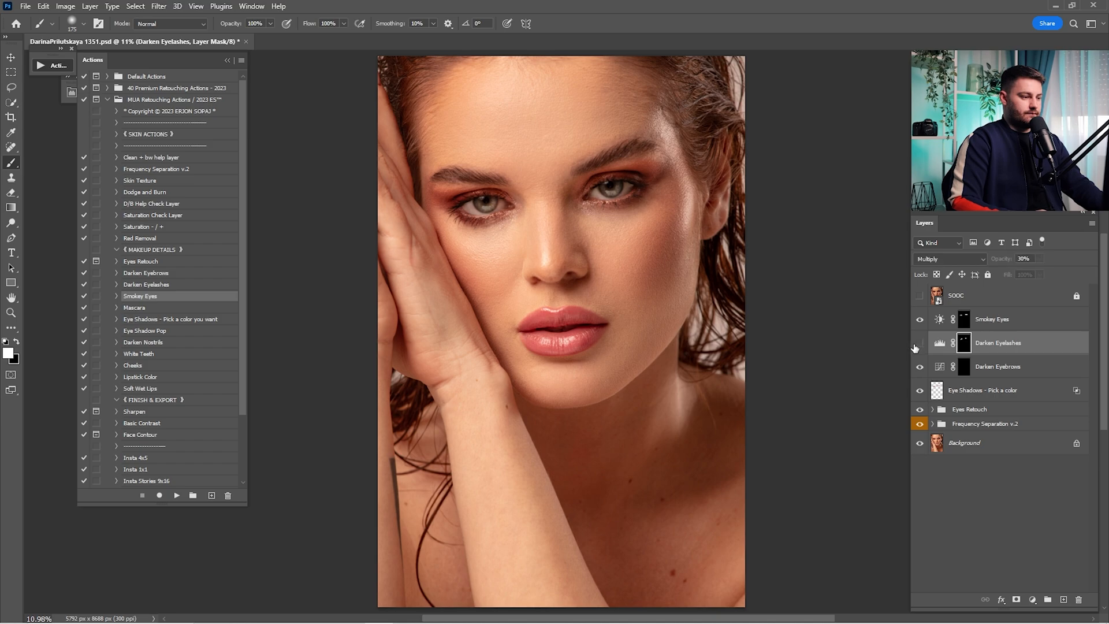
click(918, 343)
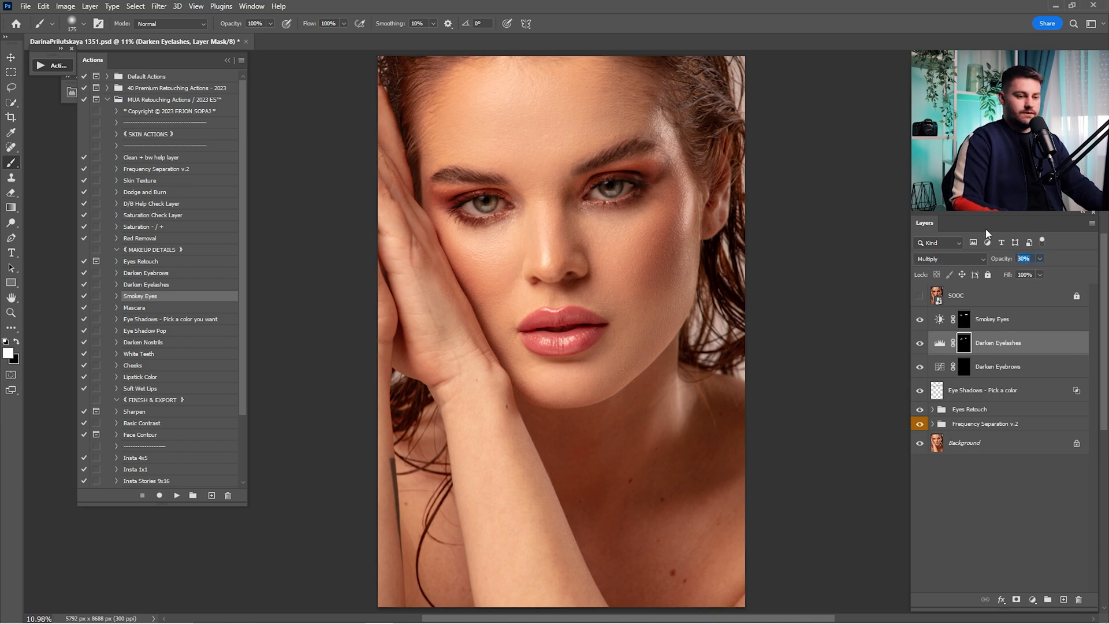
- Set the Darken Eyelashes layer's opacity to 15%
text(15)
key(Return)
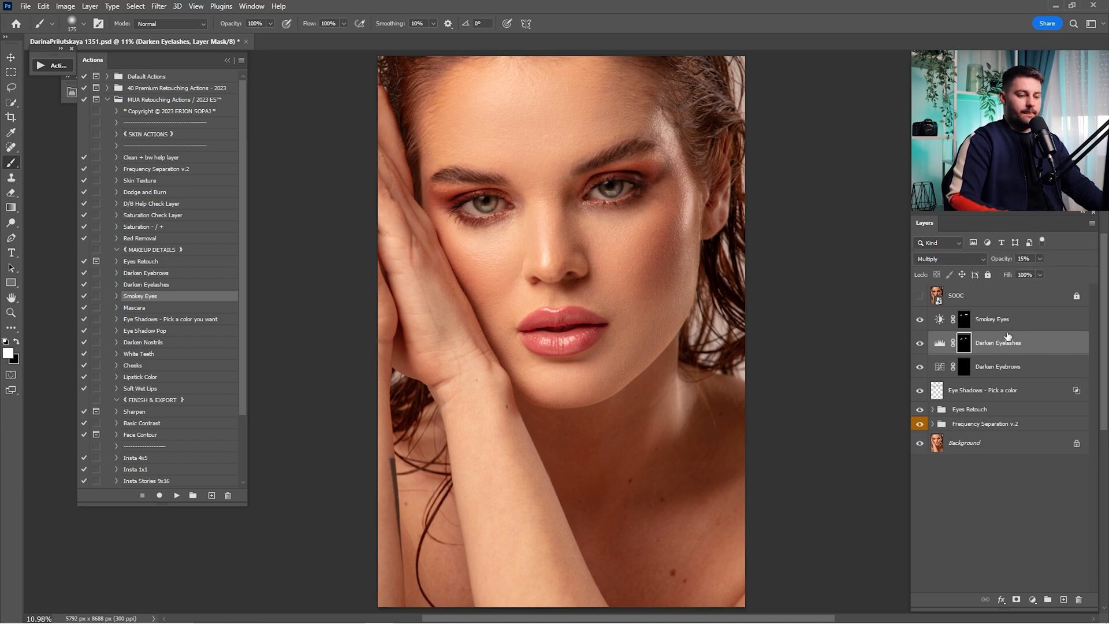
- Try painting white on the Darken Eyebrows mask over the outer end of the model's left eyebrow
click(965, 371)
key(ctrl+space)
drag(658, 200, 676, 283)
key(bracketright)
mouse_move(682, 238)
mouse_down()
mouse_move(631, 246)
mouse_move(667, 240)
mouse_up()
key(ctrl+z)
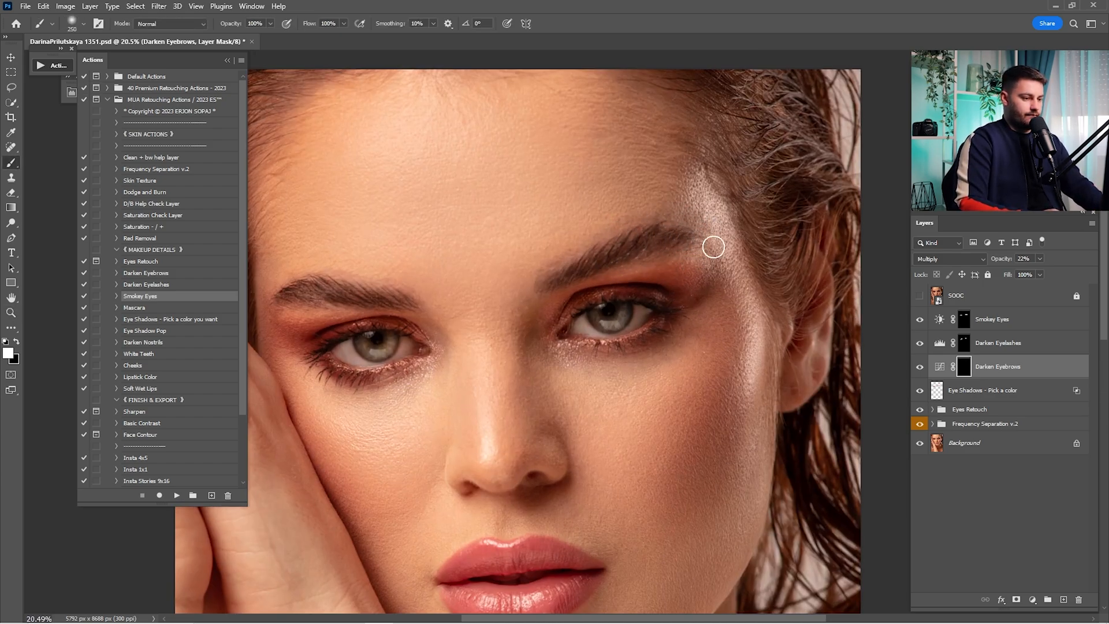
- Lower the Darken Eyelashes layer's opacity to 12% and paint white on the Darken Eyebrows mask along both eyebrows
click(978, 344)
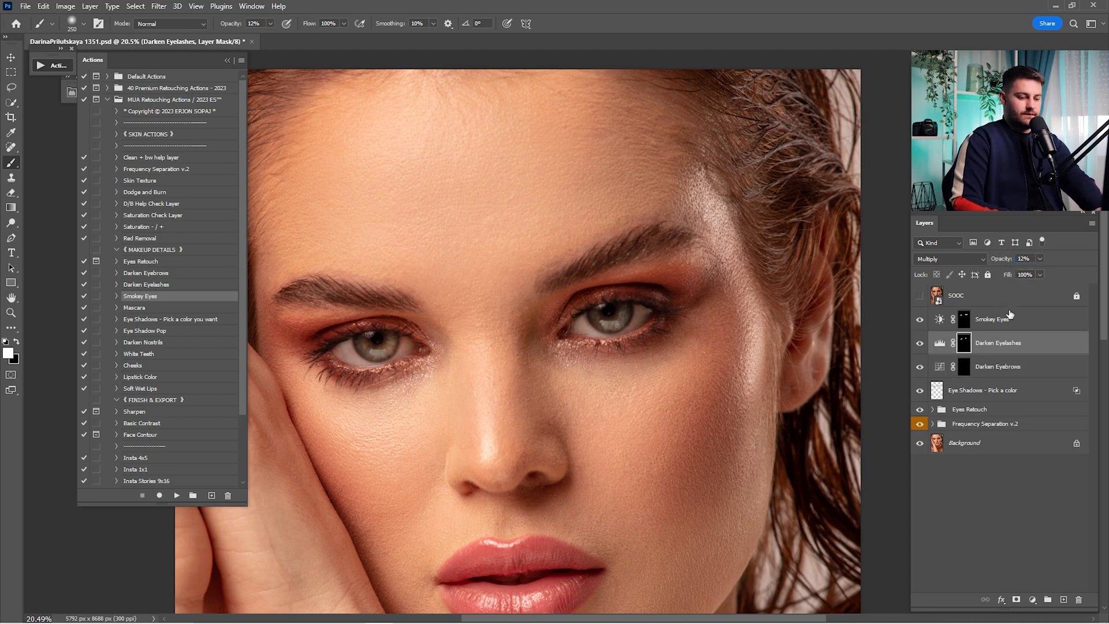
click(964, 370)
key(bracketright)
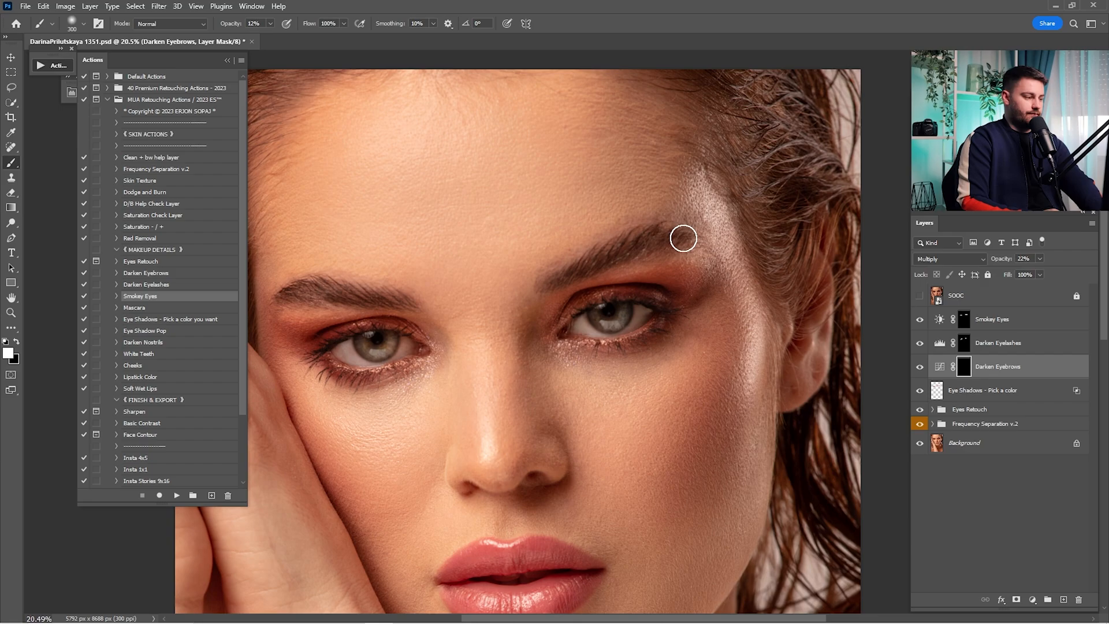
key(bracketleft)
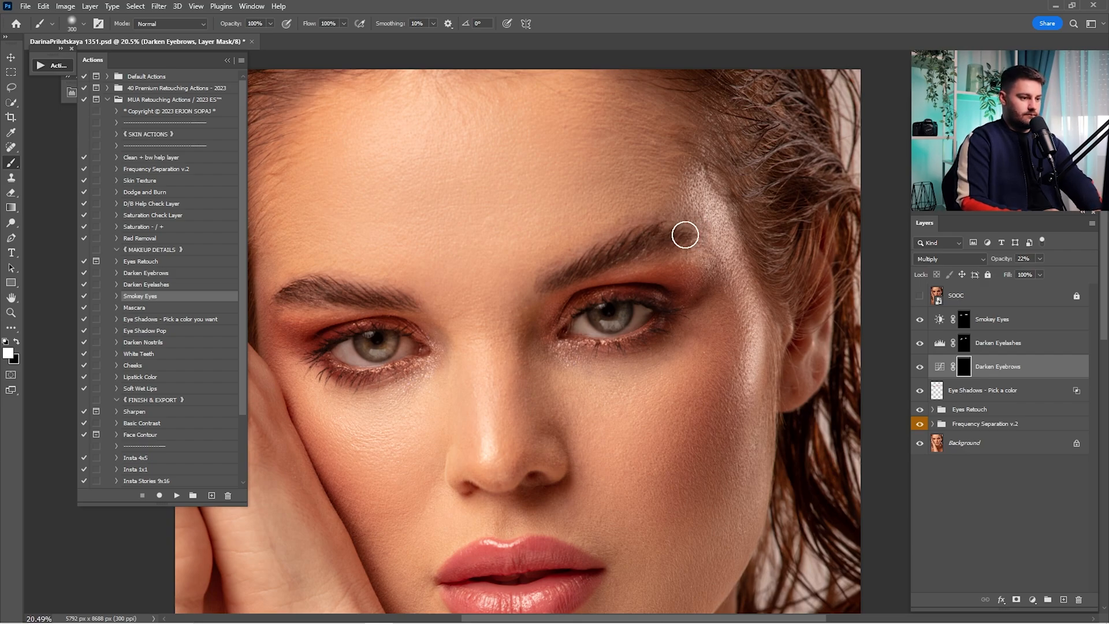
mouse_move(397, 291)
mouse_down()
mouse_move(657, 257)
mouse_move(620, 244)
mouse_move(553, 248)
mouse_up()
key(ctrl+0)
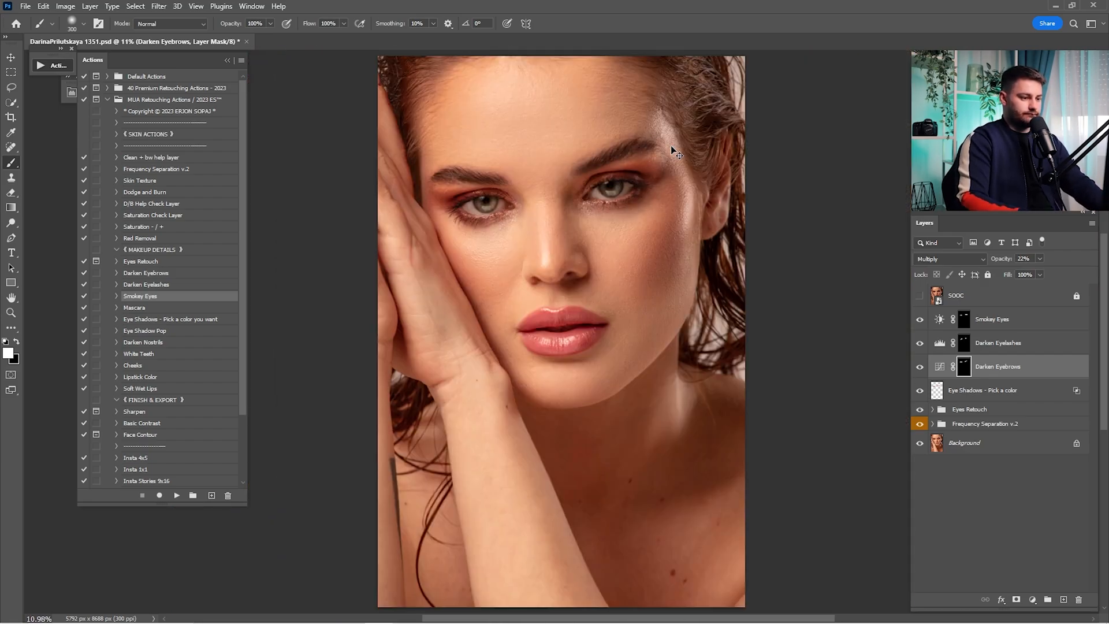
- Compare the eyebrows with the Darken Eyebrows layer hidden and shown, and reduce its opacity to 19%
click(916, 369)
click(918, 368)
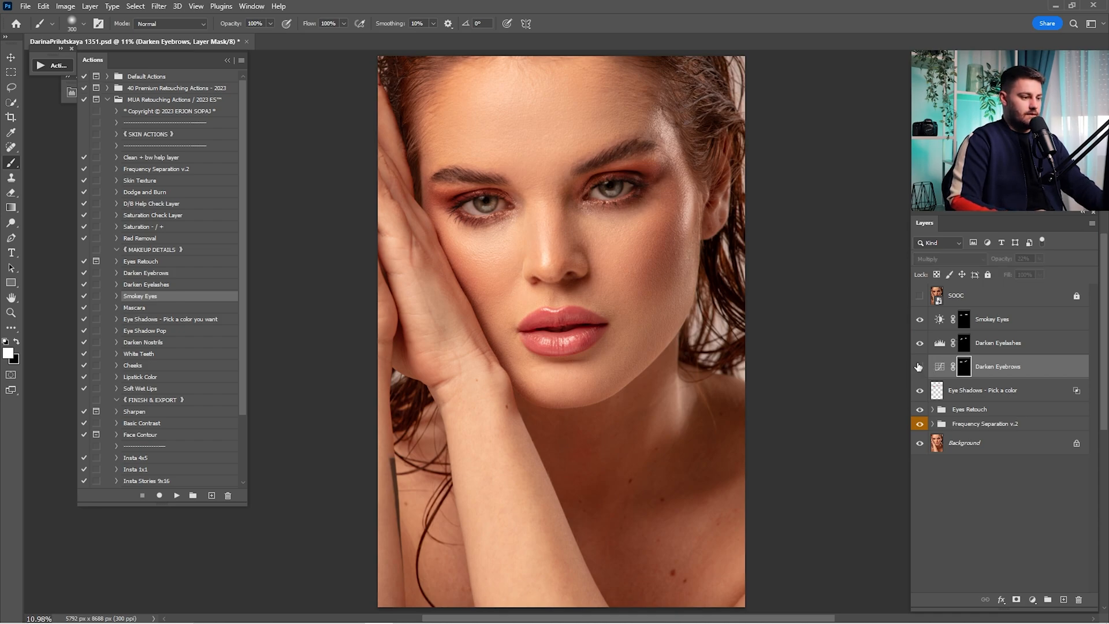
click(920, 366)
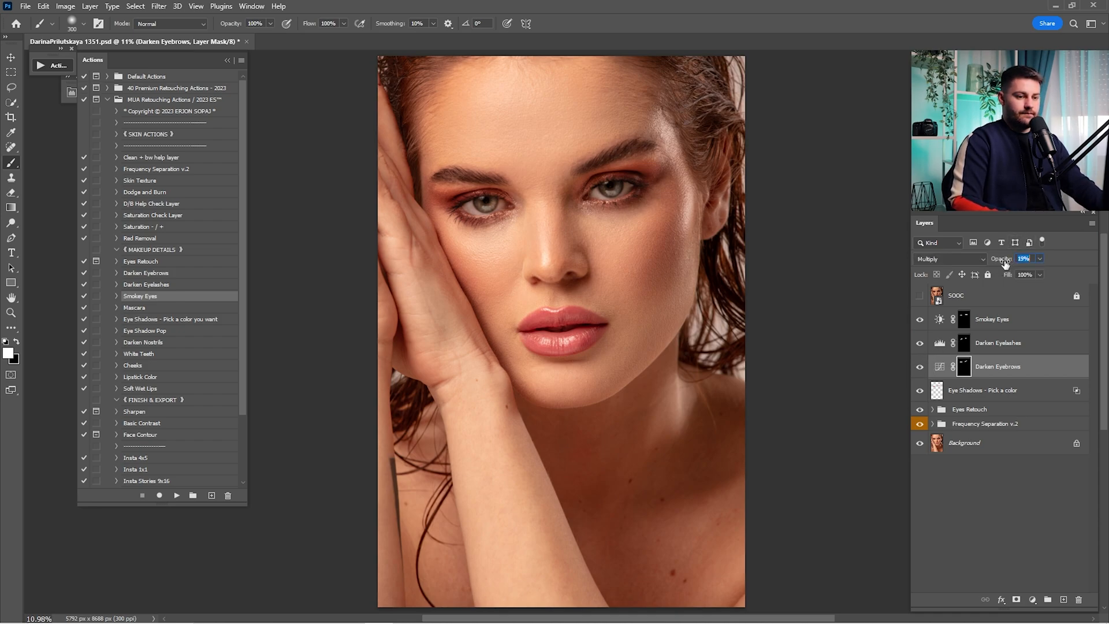
- Add a new blank layer above Smokey Eyes and open the EYE LASHES KIT brush group
click(982, 321)
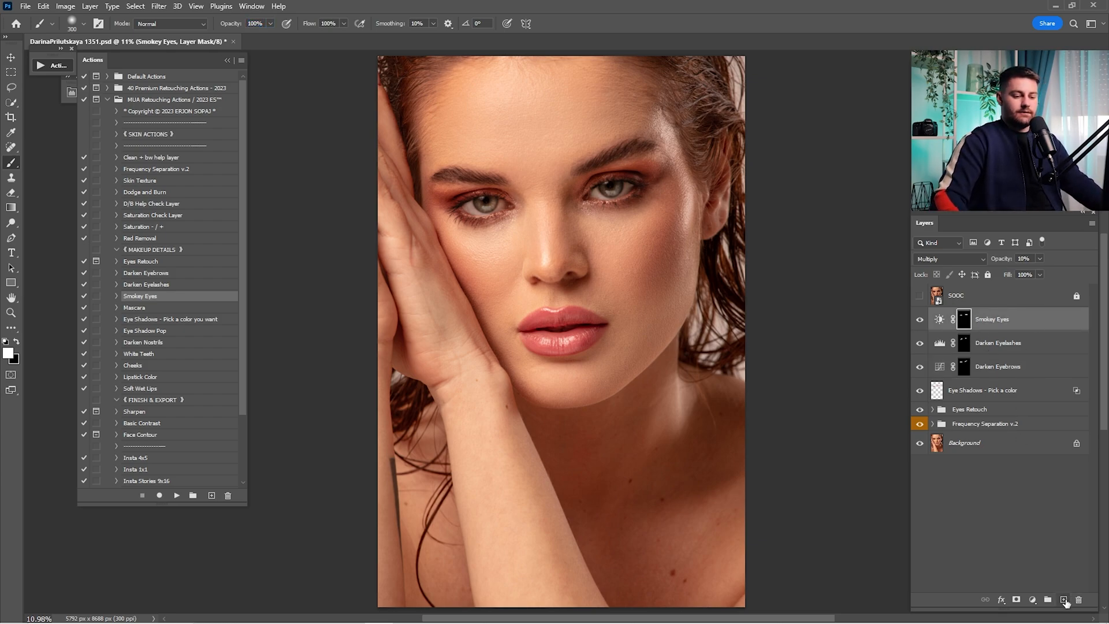
click(1063, 600)
right_click(607, 212)
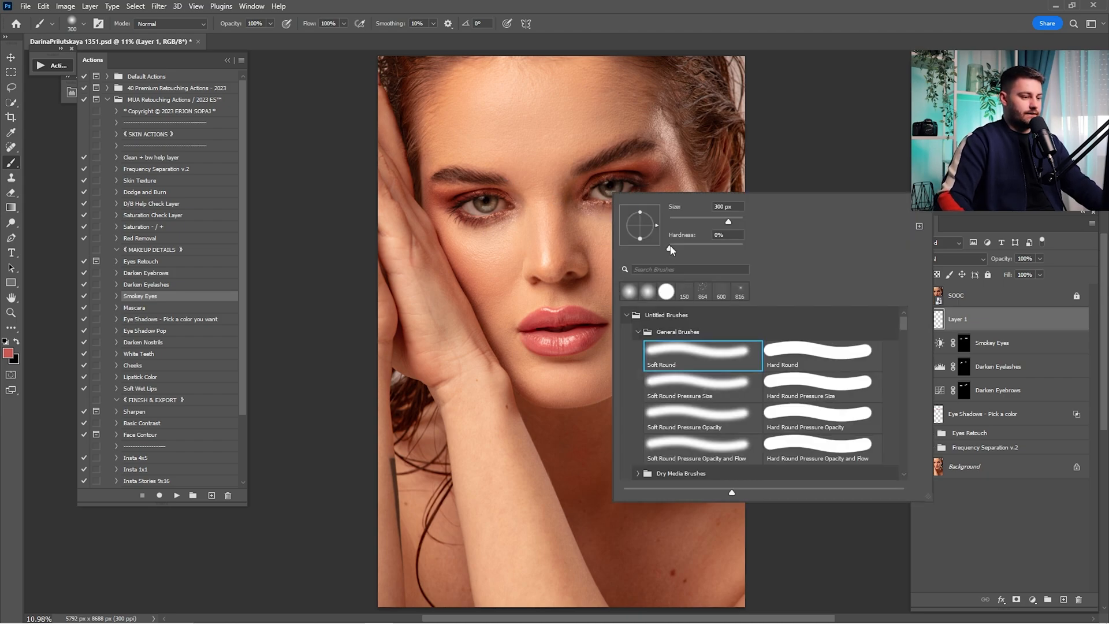
click(639, 337)
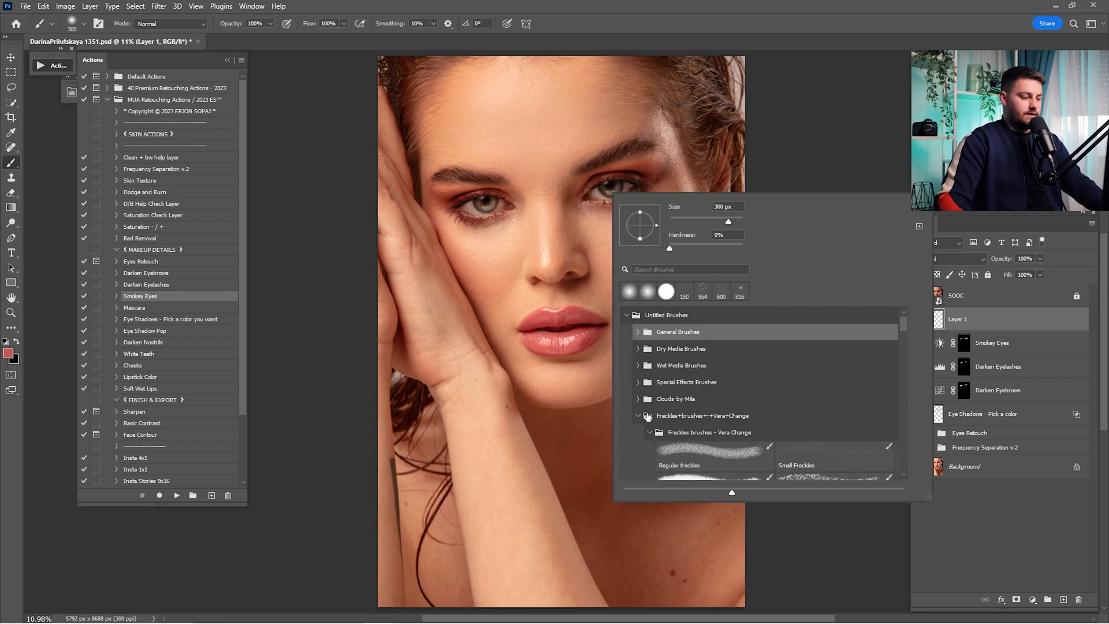
click(647, 432)
click(638, 416)
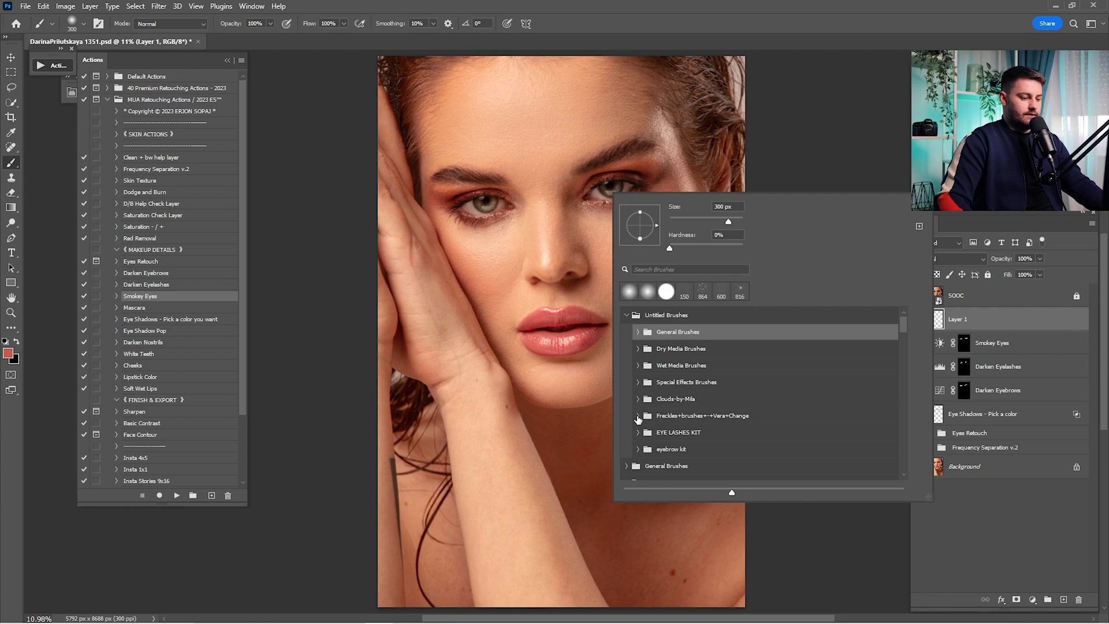
click(638, 432)
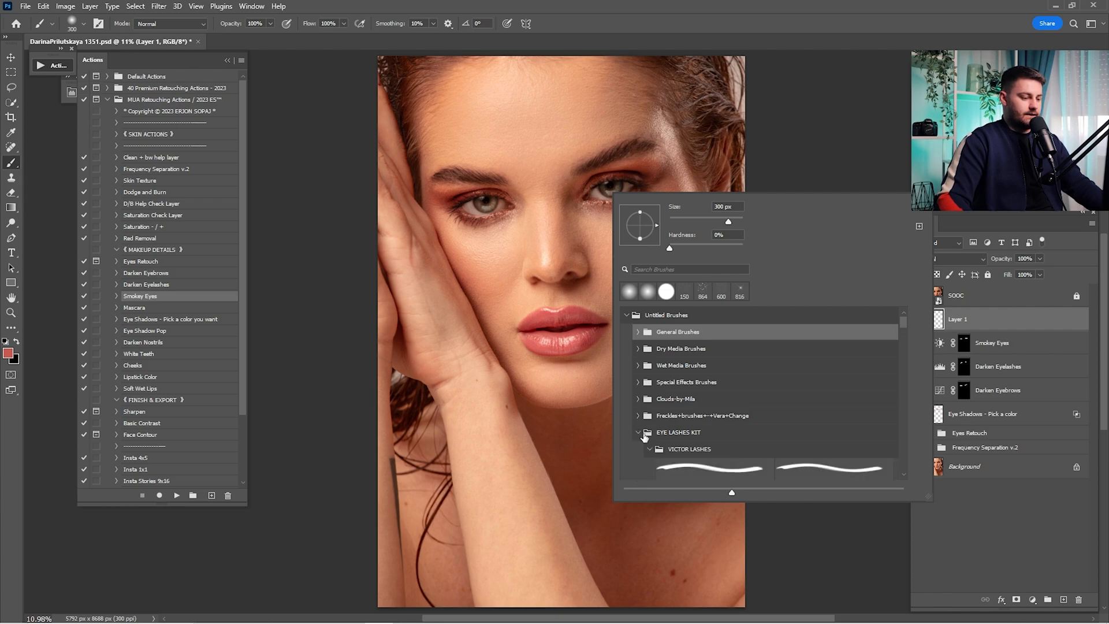
- Try stamping black lashes over the model's left eye with the VICTOR LASHES 4 brush
scroll(701, 444, down, 1)
click(702, 437)
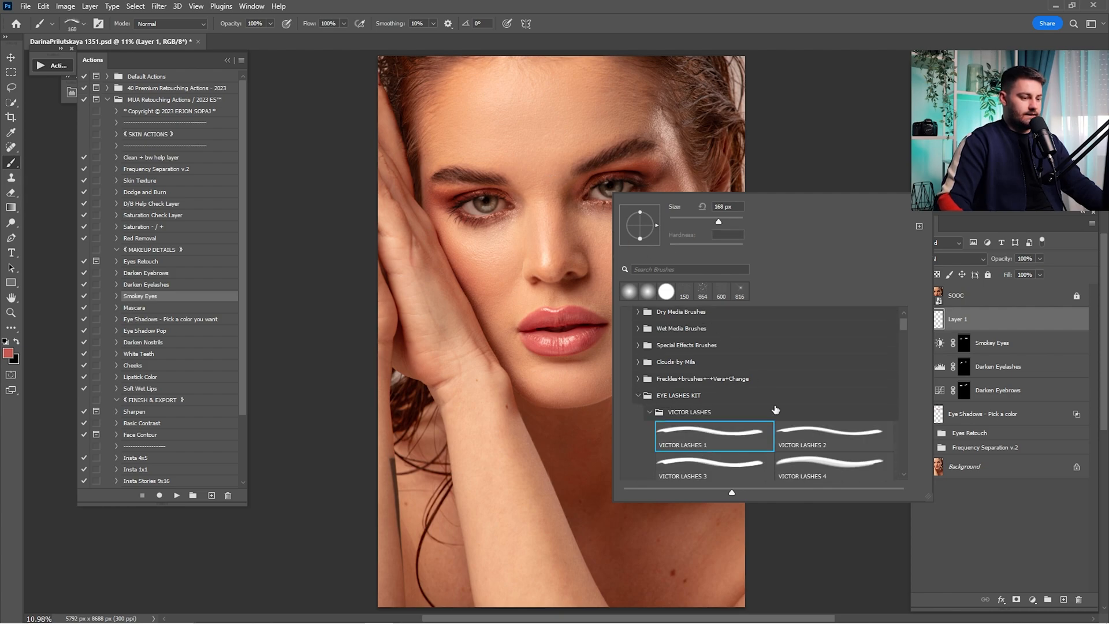
click(801, 436)
click(703, 465)
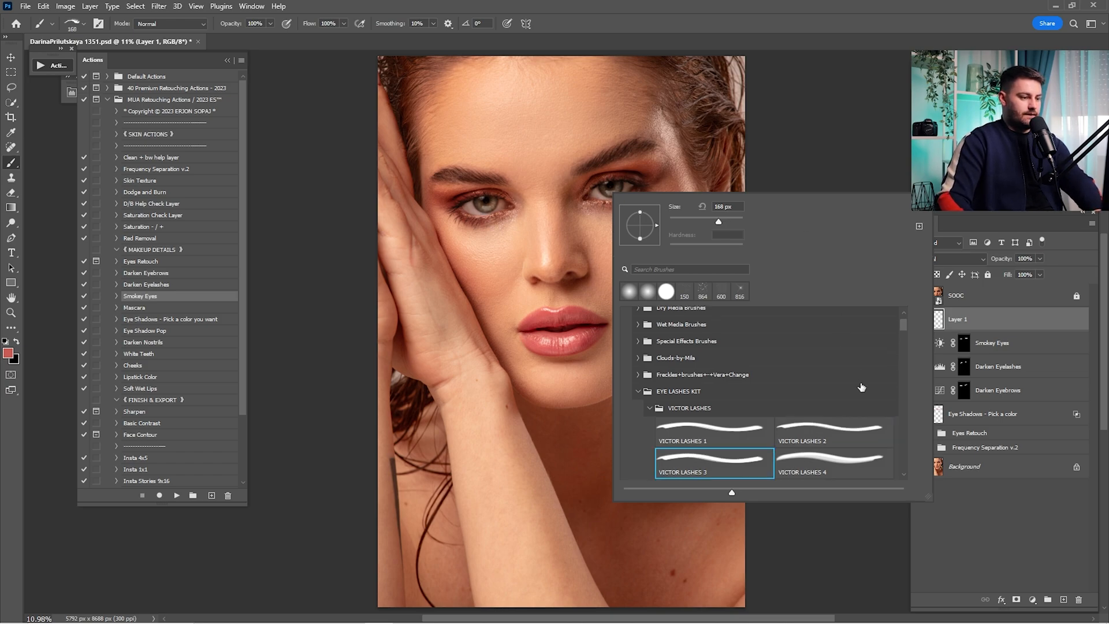
click(831, 457)
click(650, 22)
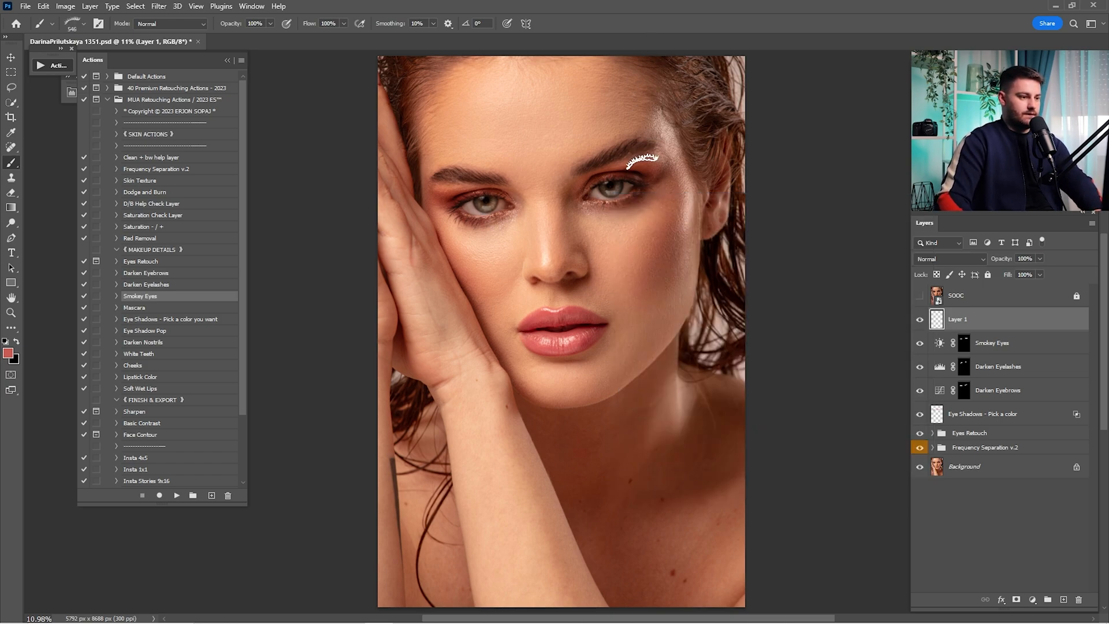
key(z)
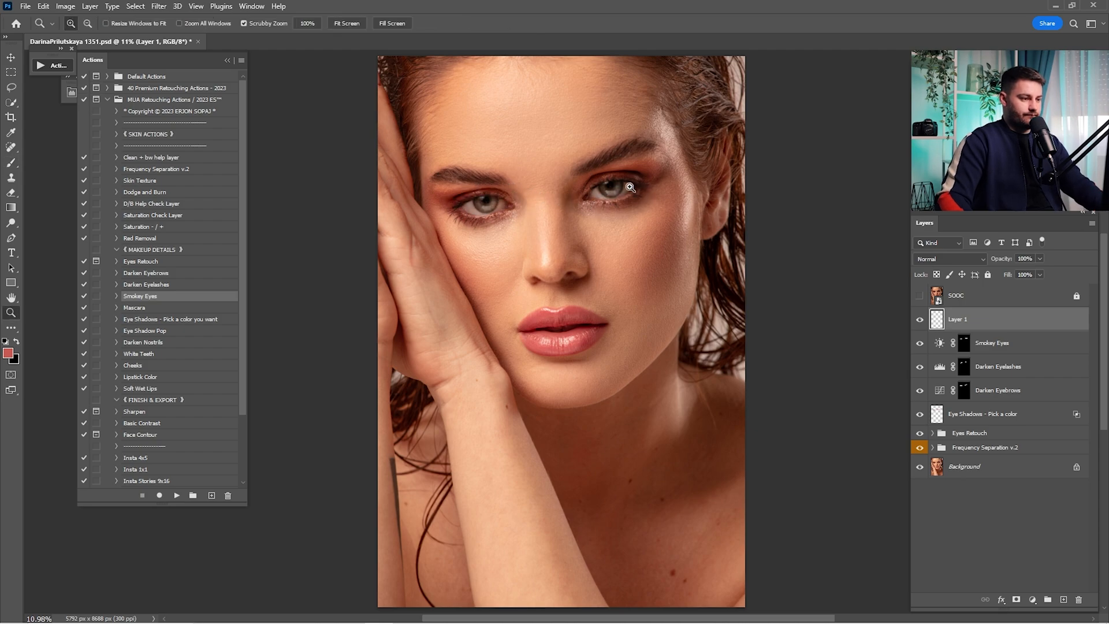
click(613, 189)
key(b)
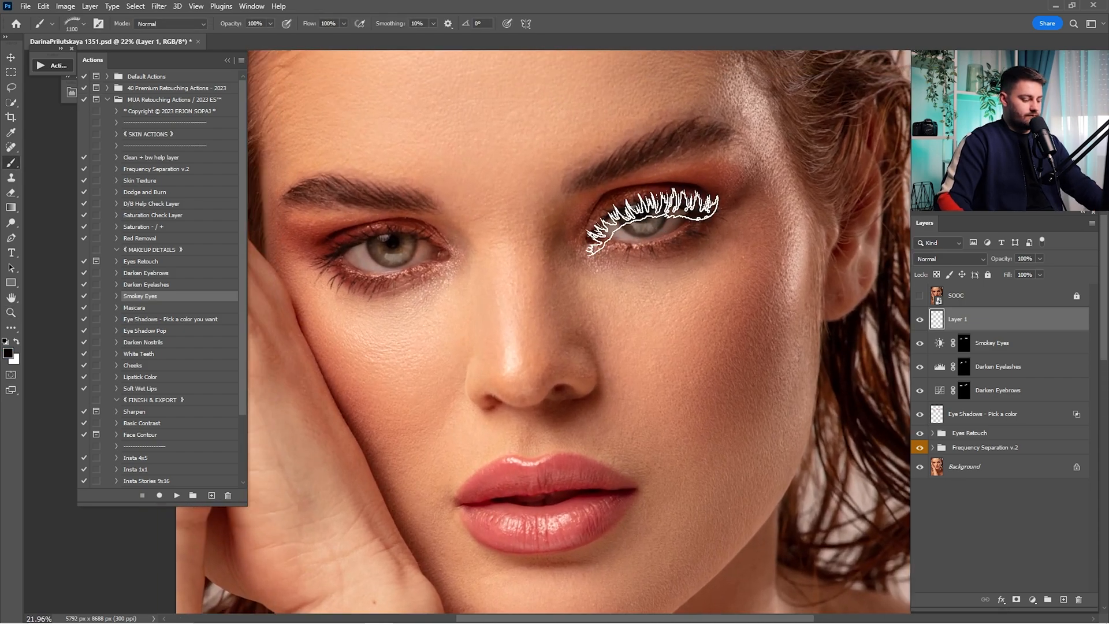
click(653, 211)
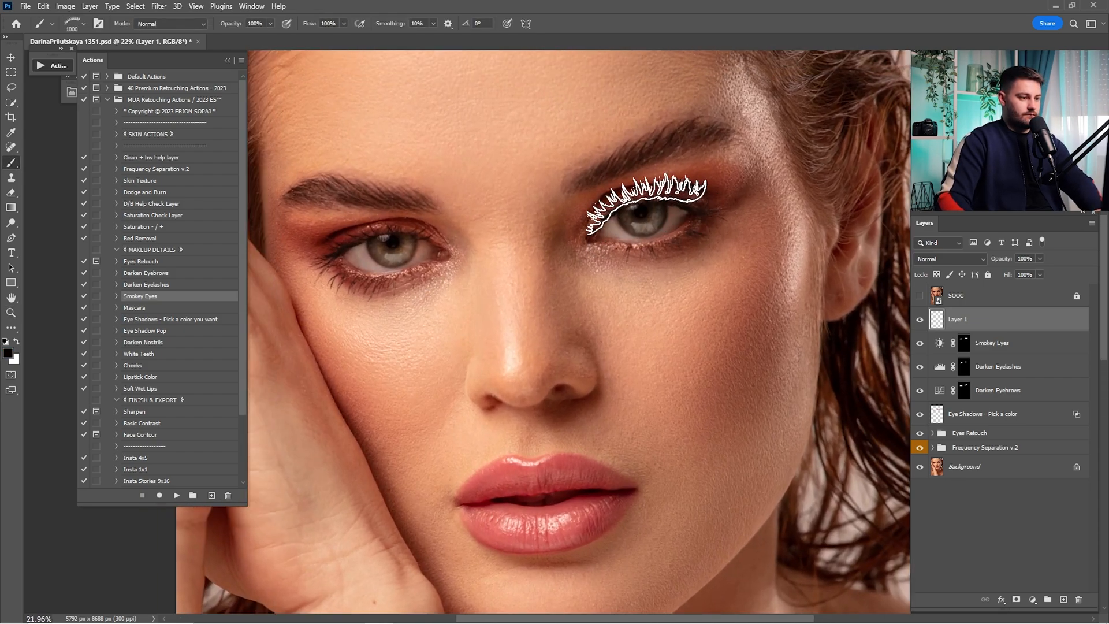
key(ctrl+z)
- Try the VICTOR LASHES 6 brush at 1300 px along the upper lid of the model's left eye
right_click(758, 220)
scroll(868, 456, down, 1)
click(809, 462)
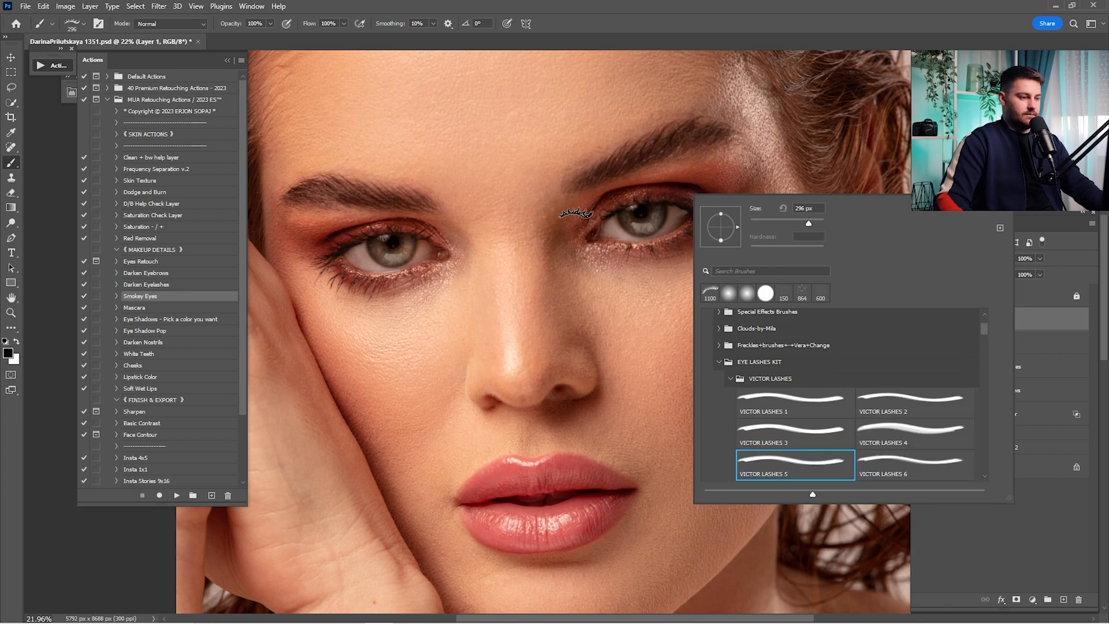
click(889, 463)
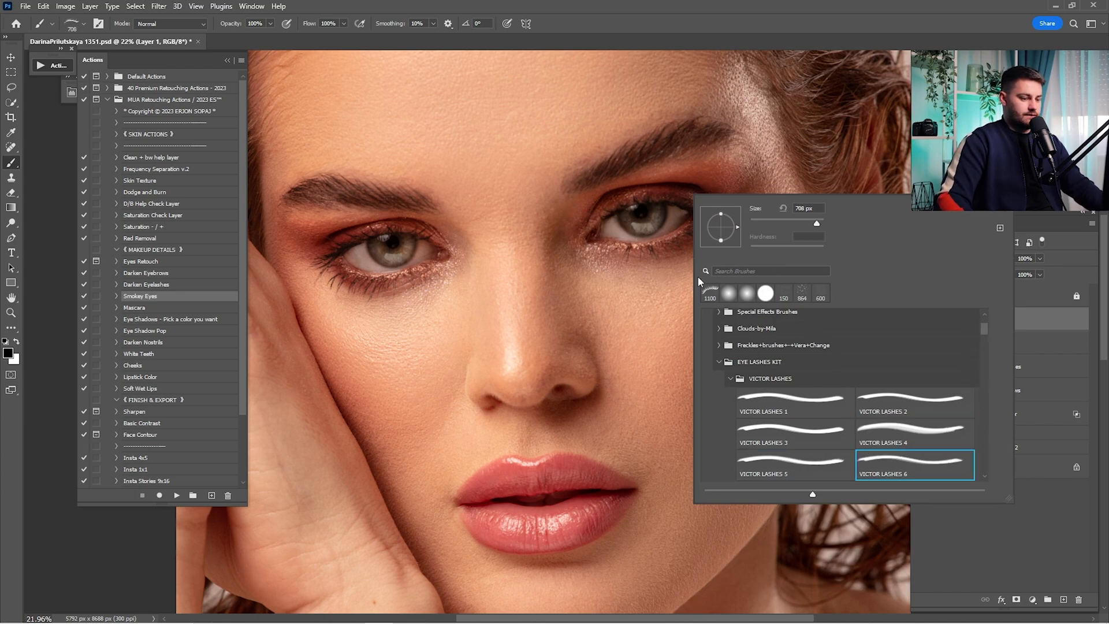
key(Escape)
key(bracketright)
key(bracketright)
key(bracketright)
key(bracketright)
key(bracketright)
key(bracketright)
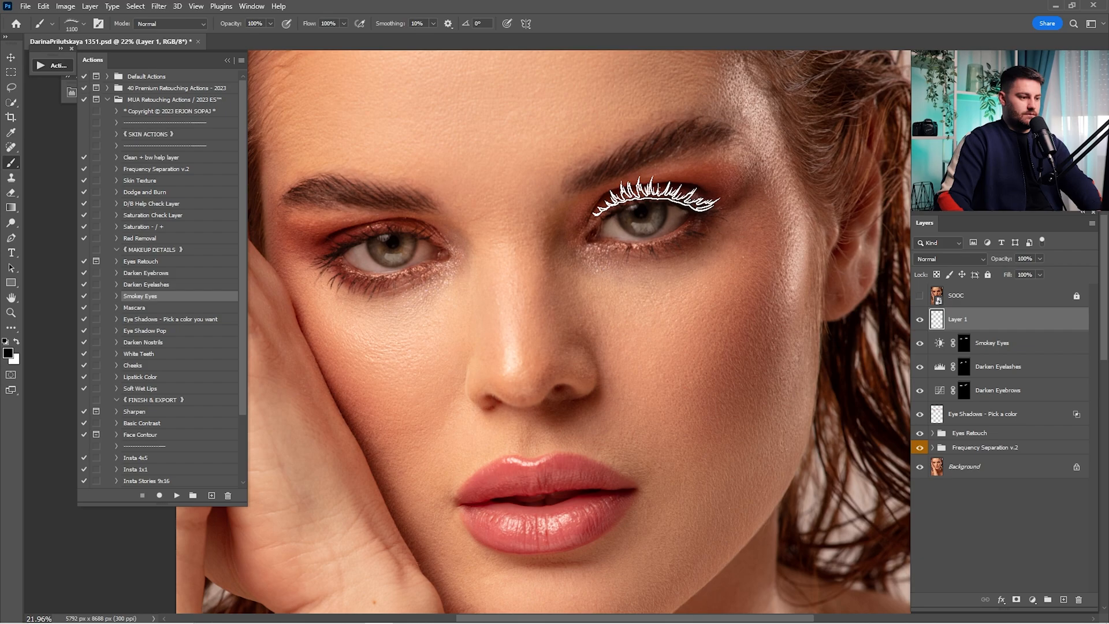
click(658, 198)
- Try a smaller, sparser lash brush from the EYE LASHES KIT
right_click(705, 199)
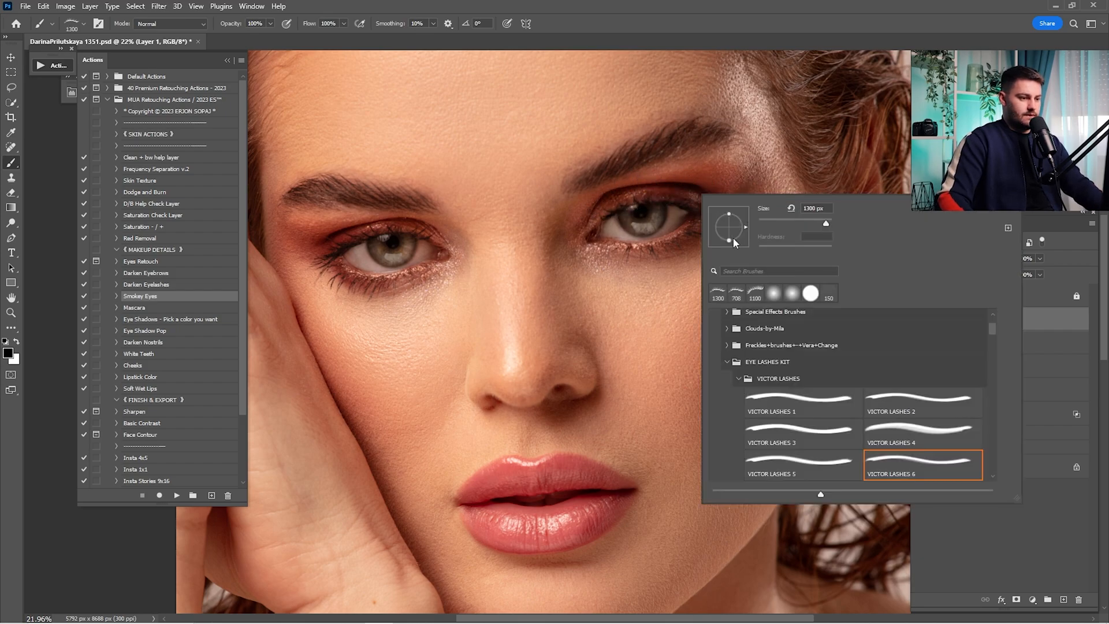
scroll(866, 404, up, 1)
click(803, 447)
key(Escape)
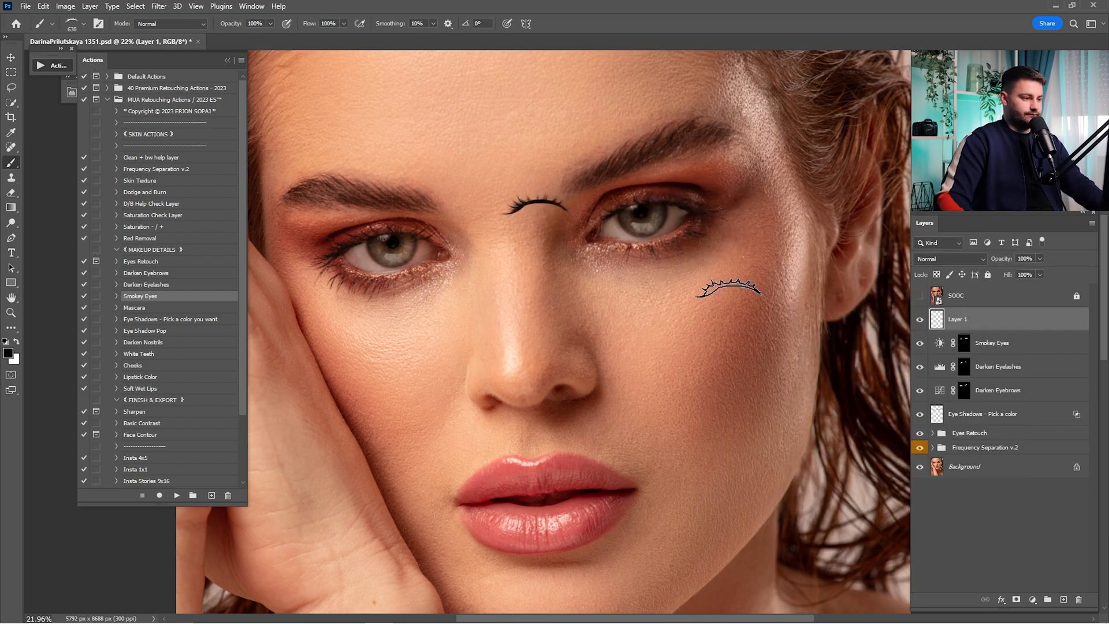
- Choose the lash brush with upper and lower lashes, enlarge it to 1300 px and stamp it over the model's left eye
right_click(652, 251)
click(849, 495)
key(Escape)
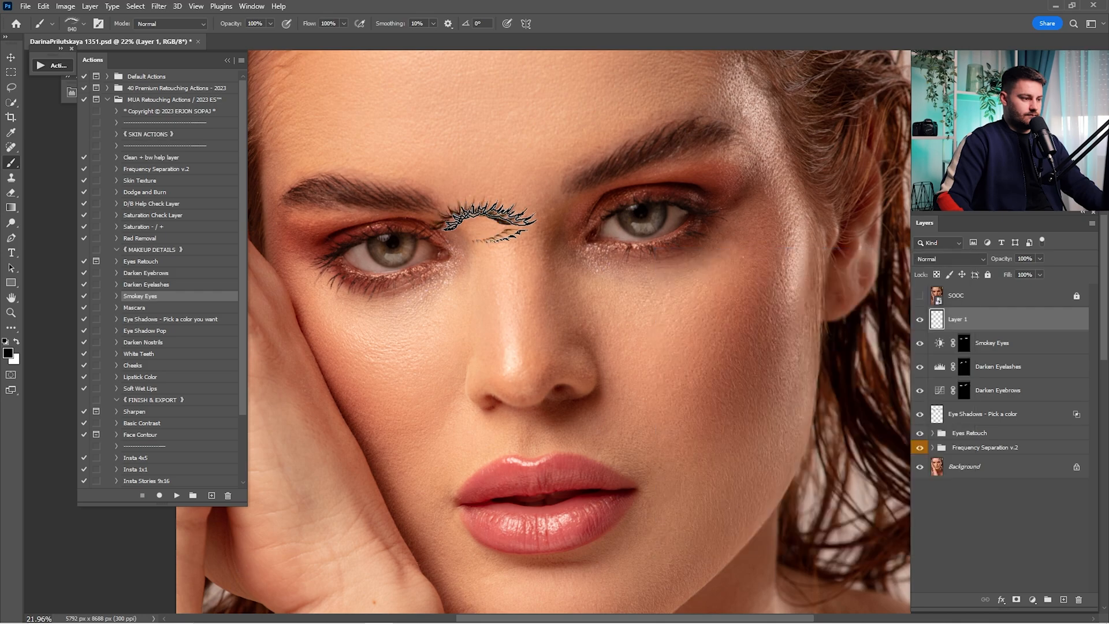
key(bracketright)
key(bracketright)
key(bracketright)
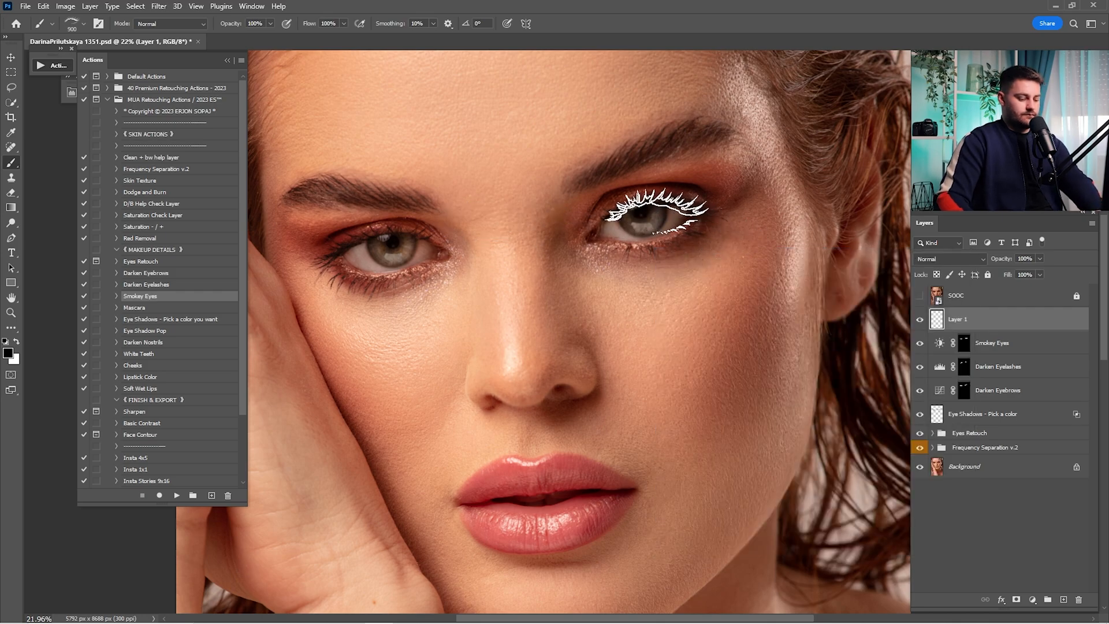
key(bracketright)
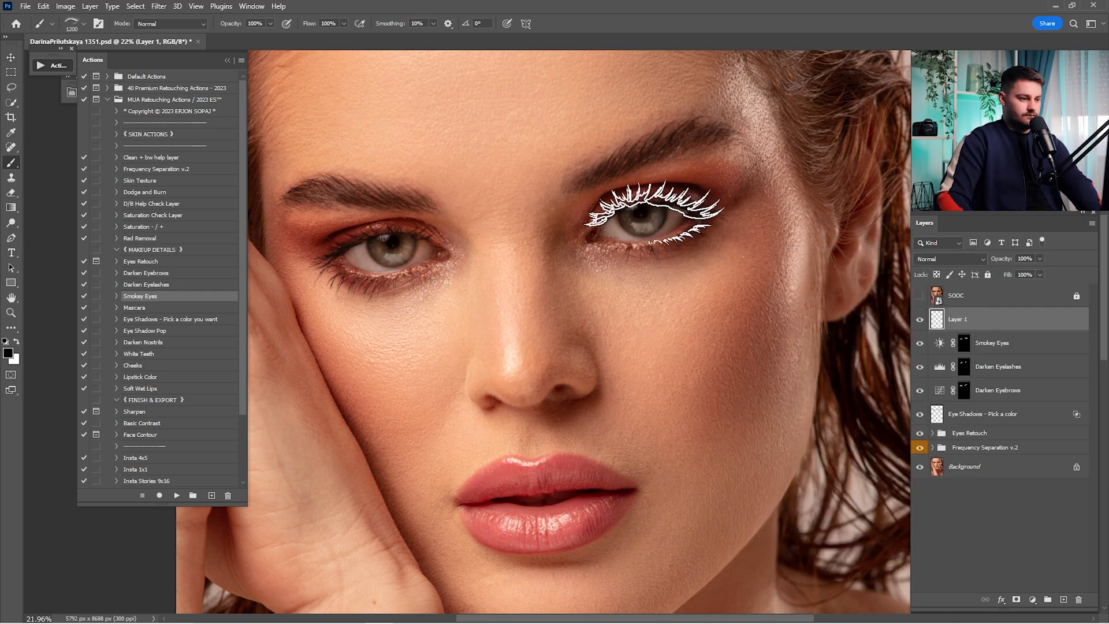
click(664, 211)
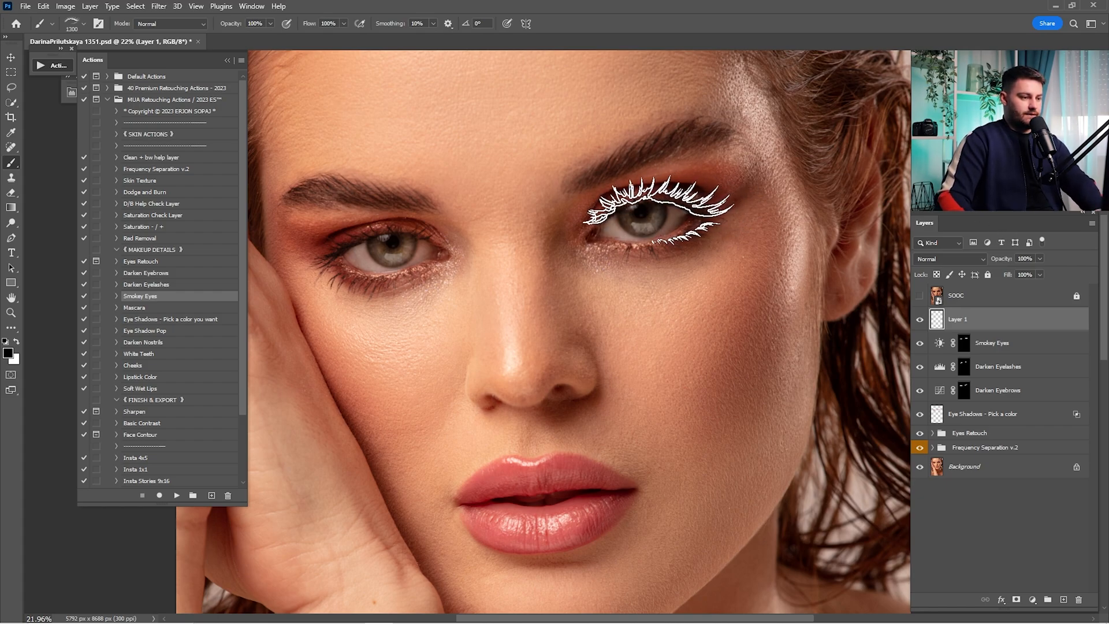
key(bracketright)
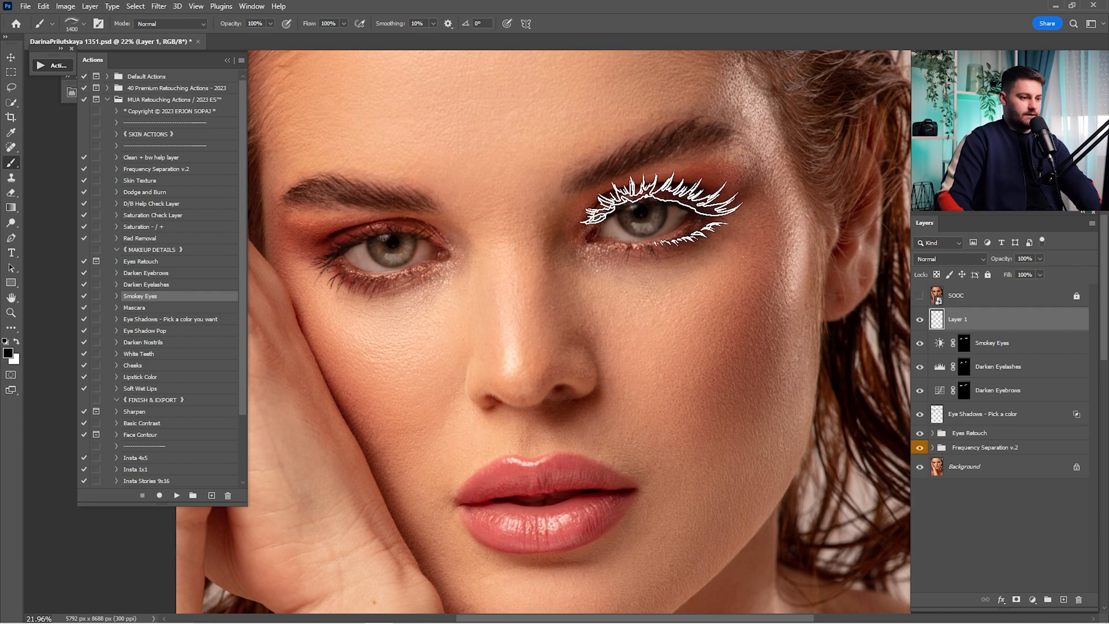
key(bracketleft)
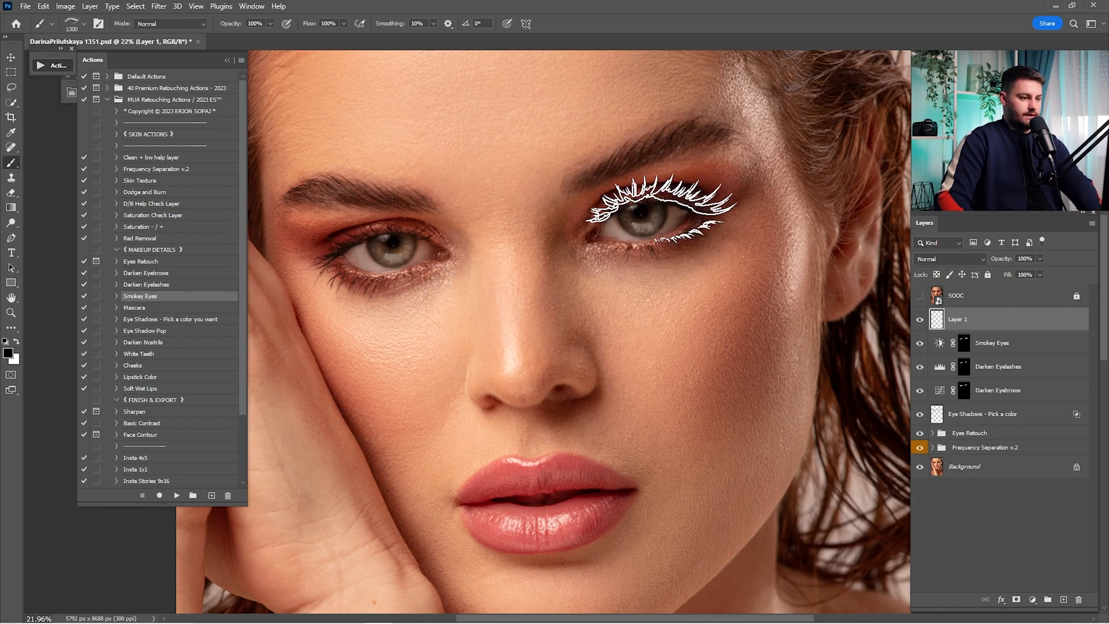
click(661, 209)
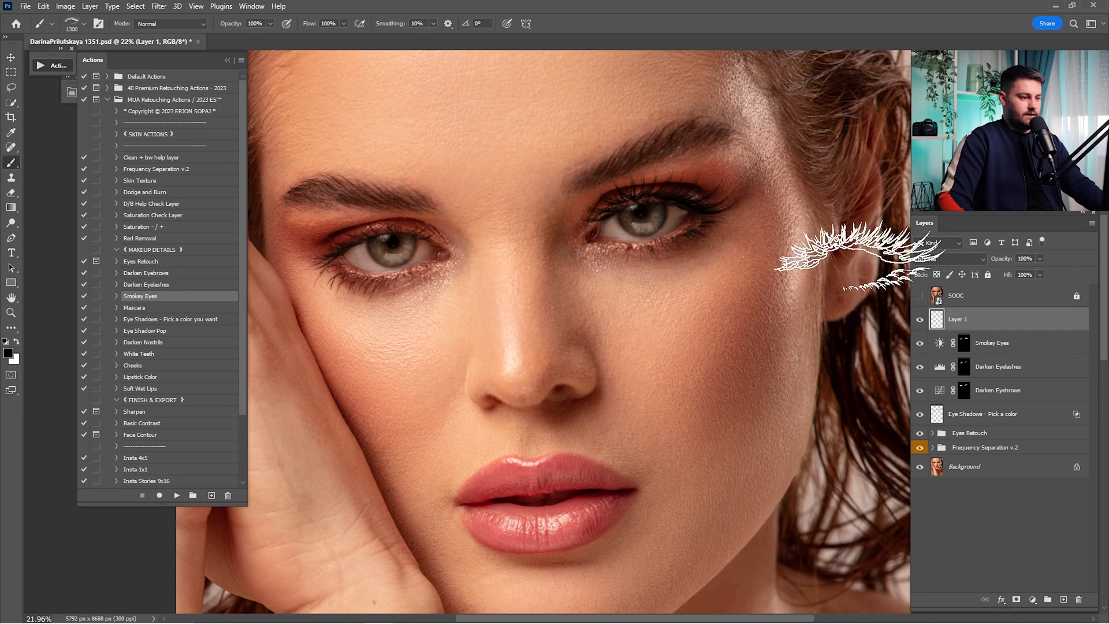
- Toggle Layer 1's visibility to compare the model's left eye with and without the stamped lashes
key(ctrl+space)
mouse_move(664, 209)
mouse_down()
mouse_move(701, 211)
mouse_move(708, 225)
mouse_up()
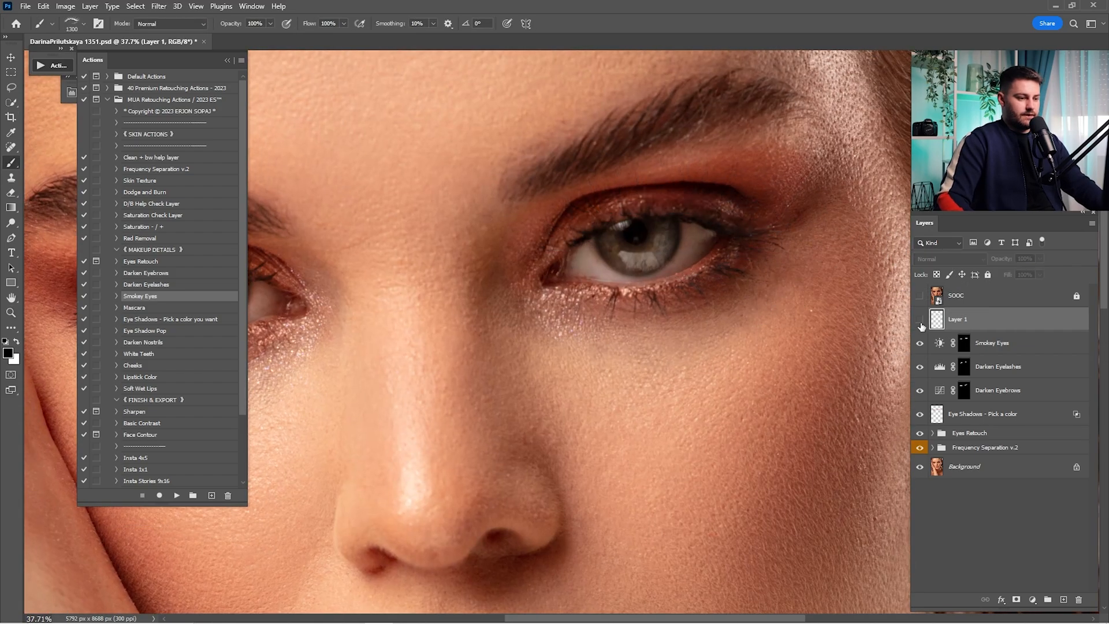
key(ctrl+space)
drag(742, 272, 724, 268)
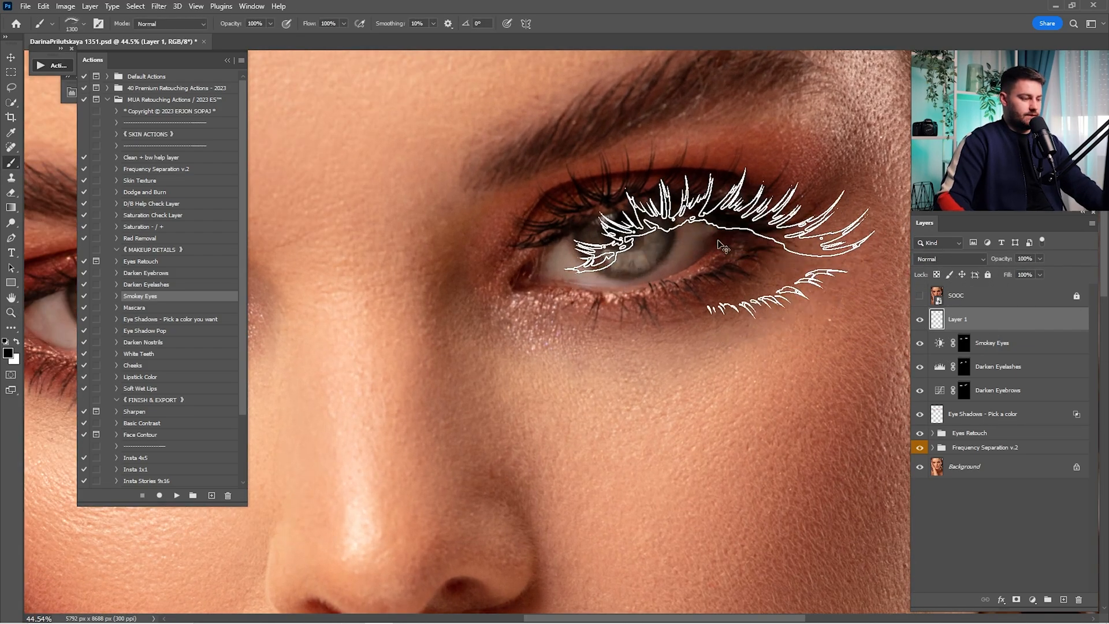
- Nudge the lashes on Layer 1 and warp them to follow the upper lid line of the model's left eye
key(v)
drag(686, 208, 686, 214)
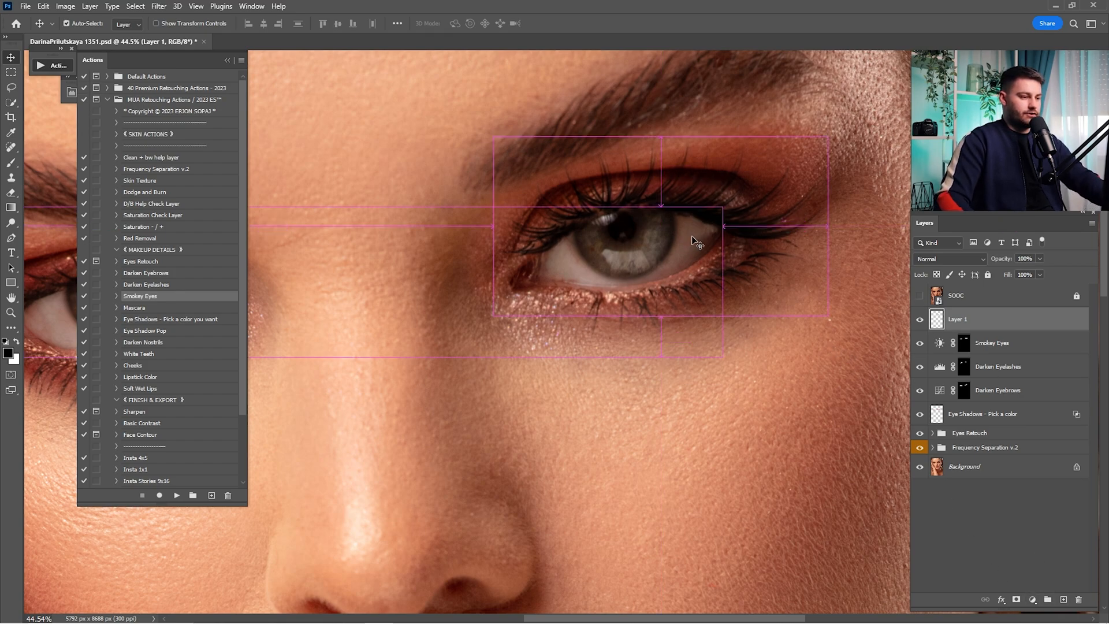
key(ctrl+t)
right_click(672, 210)
click(723, 285)
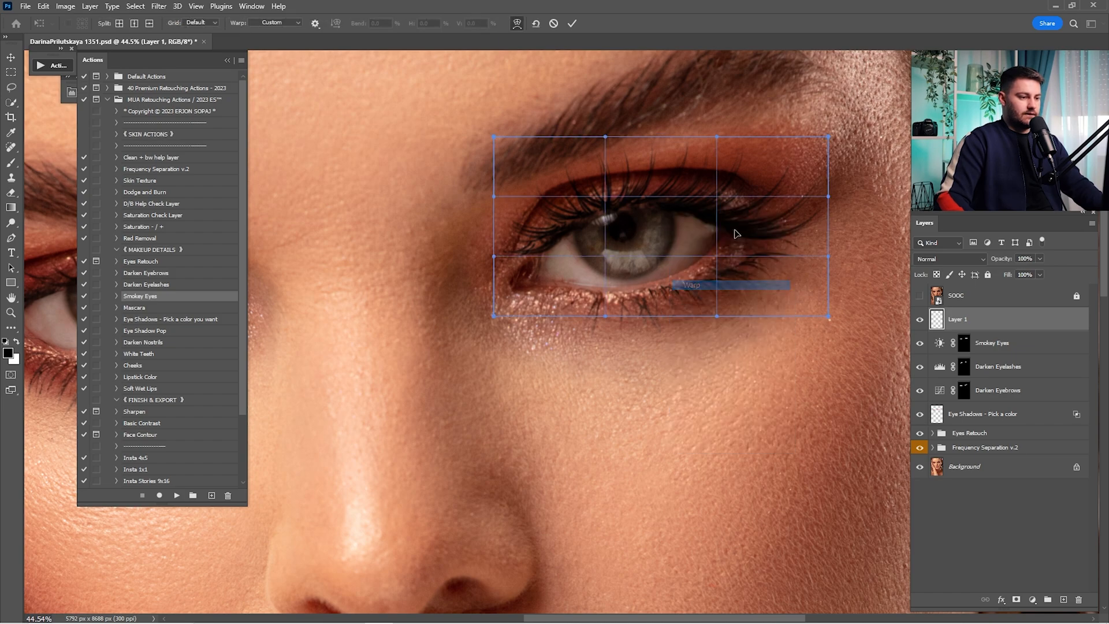
drag(710, 210, 629, 217)
drag(703, 216, 700, 215)
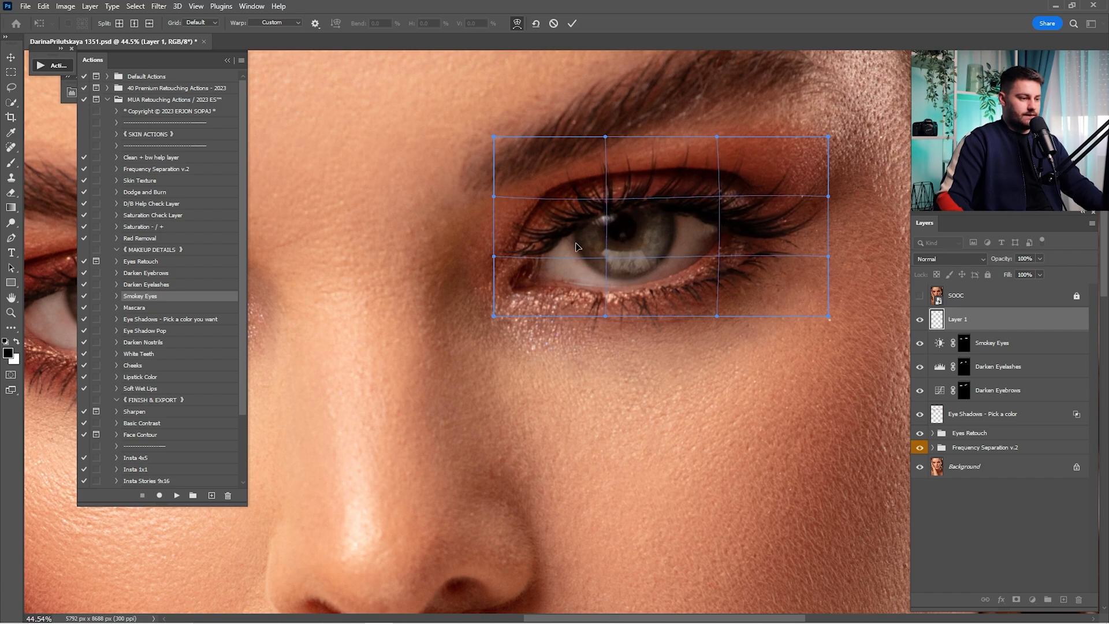
drag(576, 243, 558, 245)
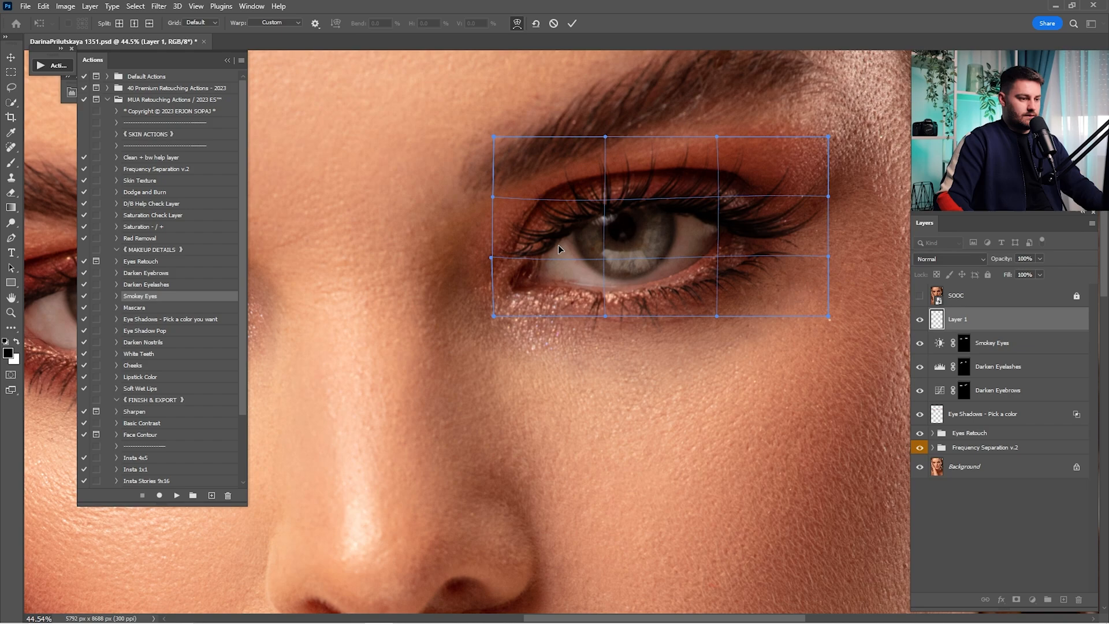
key(Return)
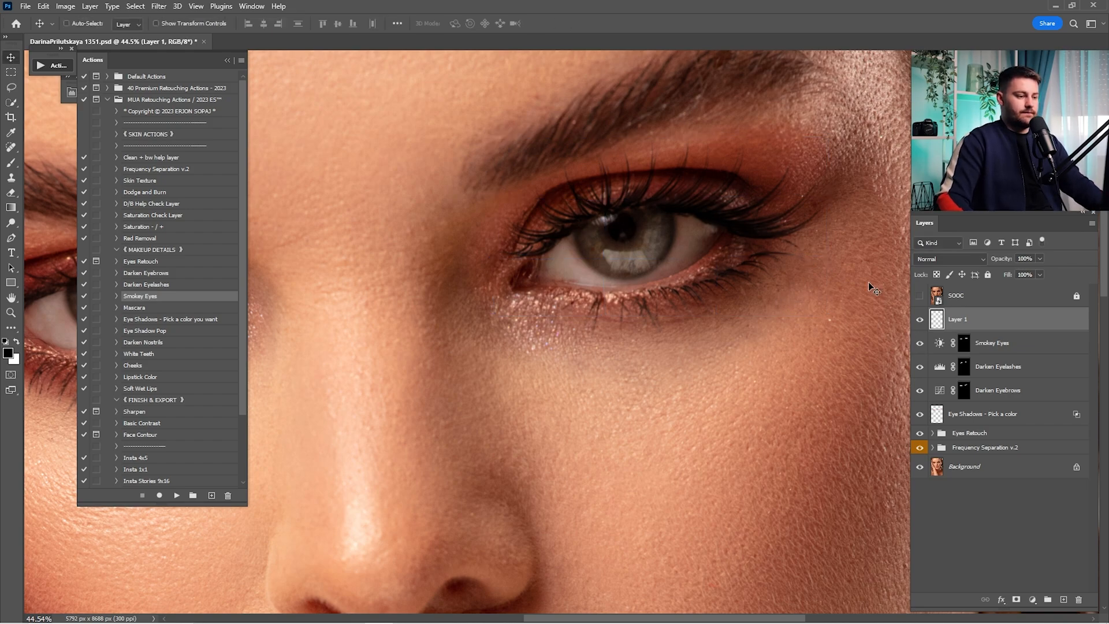
- Add a layer mask to Layer 1 and pick the Soft Round brush with black as the foreground colour
click(1017, 600)
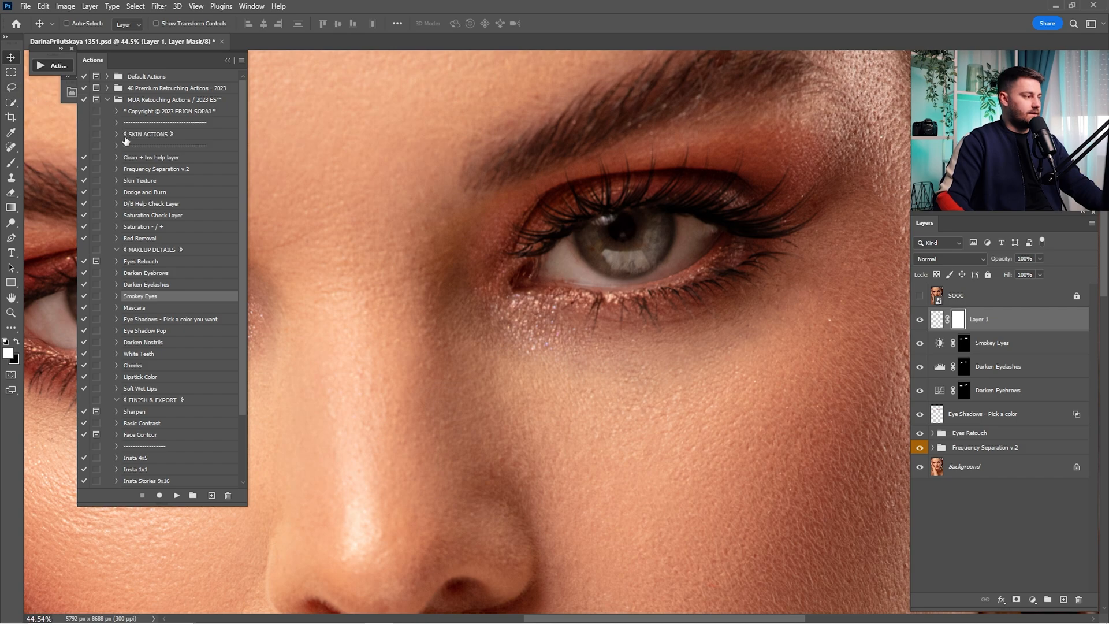
key(x)
key(b)
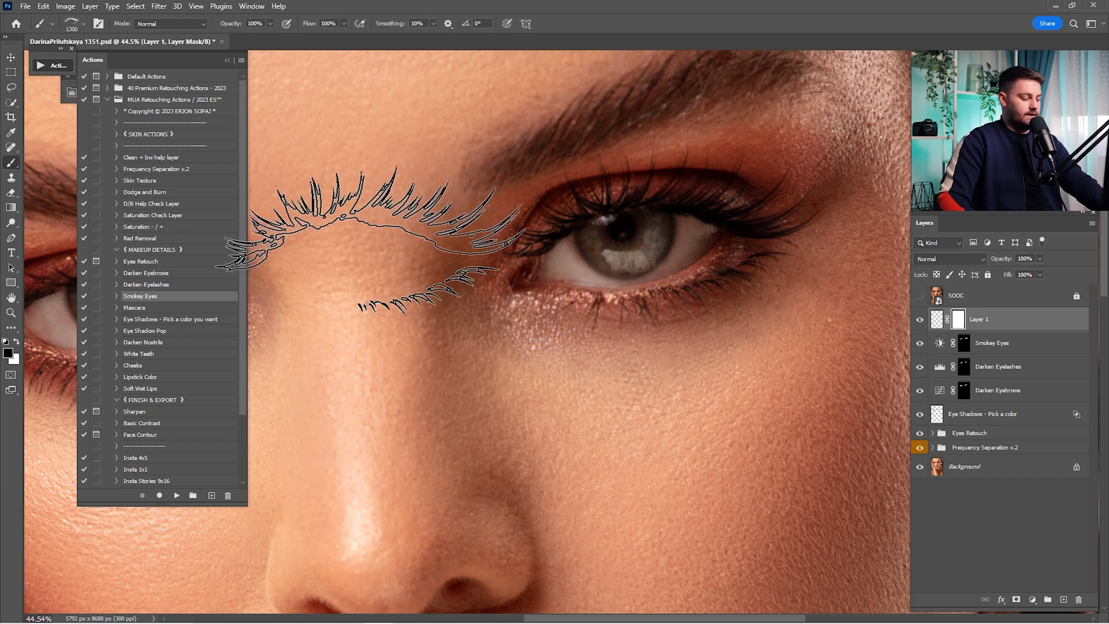
right_click(748, 316)
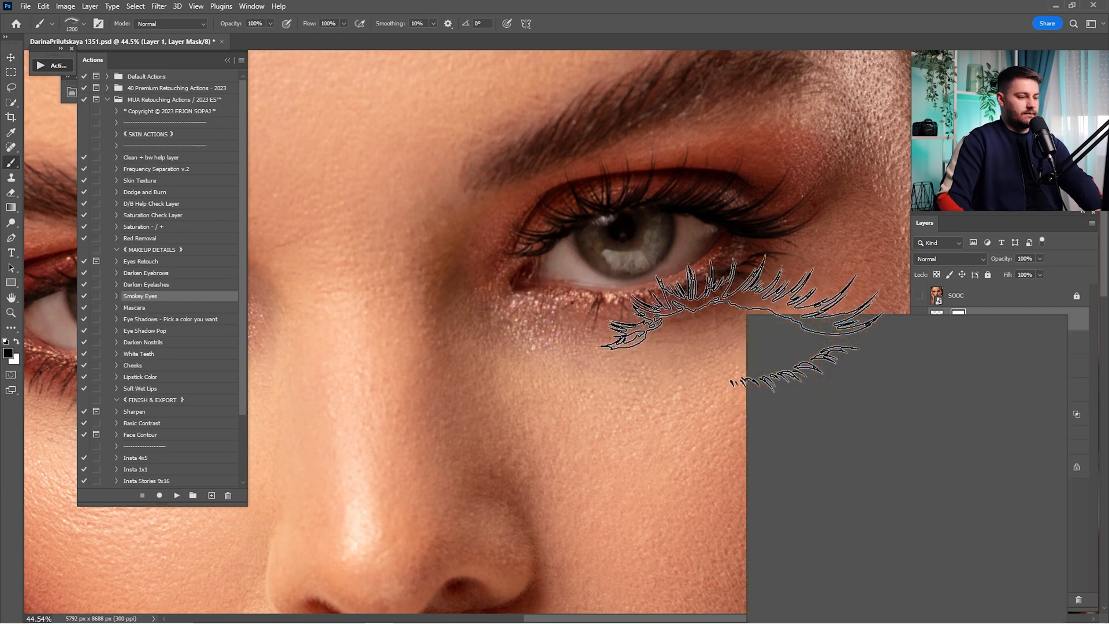
scroll(796, 454, up, 3)
scroll(791, 449, up, 3)
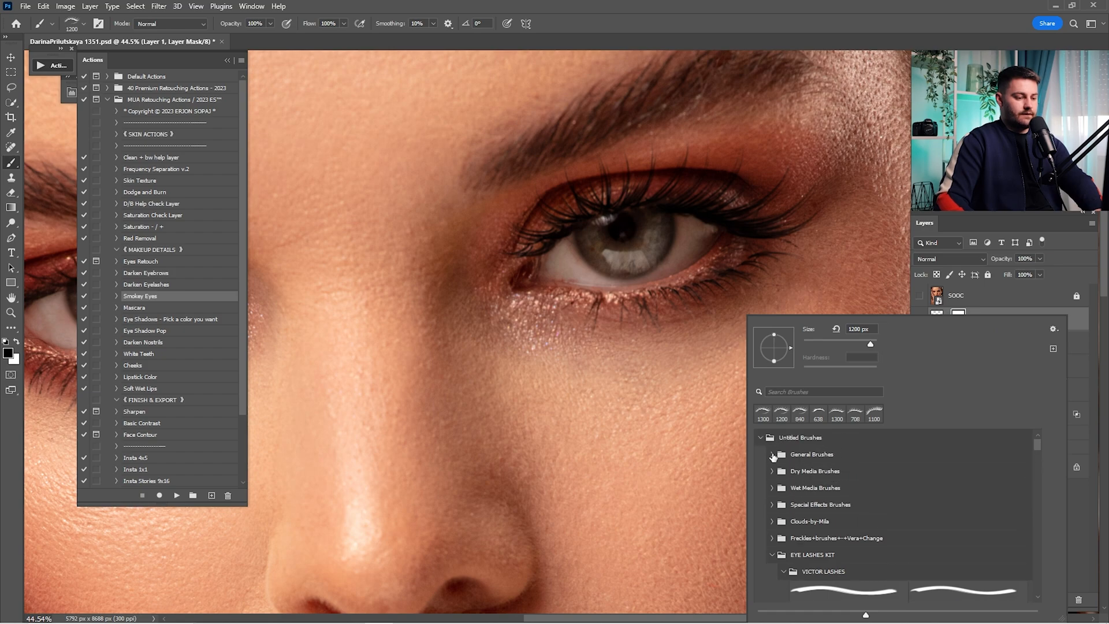
click(773, 456)
click(796, 473)
- Reduce the brush to 125 px and mask out the stamped lower lashes at the outer corner of the model's left eye
click(848, 29)
key(bracketleft)
key(bracketleft)
key(bracketleft)
key(bracketleft)
key(bracketleft)
key(bracketleft)
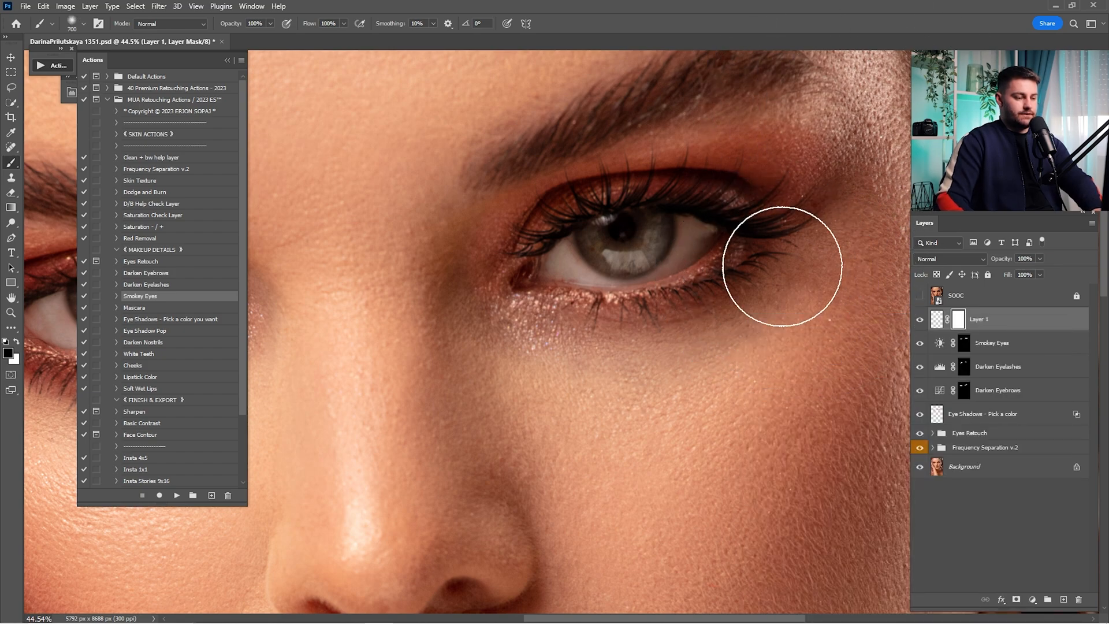
key(bracketleft)
key(bracketleft)
key(bracketleft)
key(bracketleft)
key(bracketleft)
key(bracketleft)
key(bracketleft)
key(bracketleft)
key(bracketleft)
key(bracketleft)
key(bracketleft)
key(bracketleft)
key(bracketleft)
key(bracketleft)
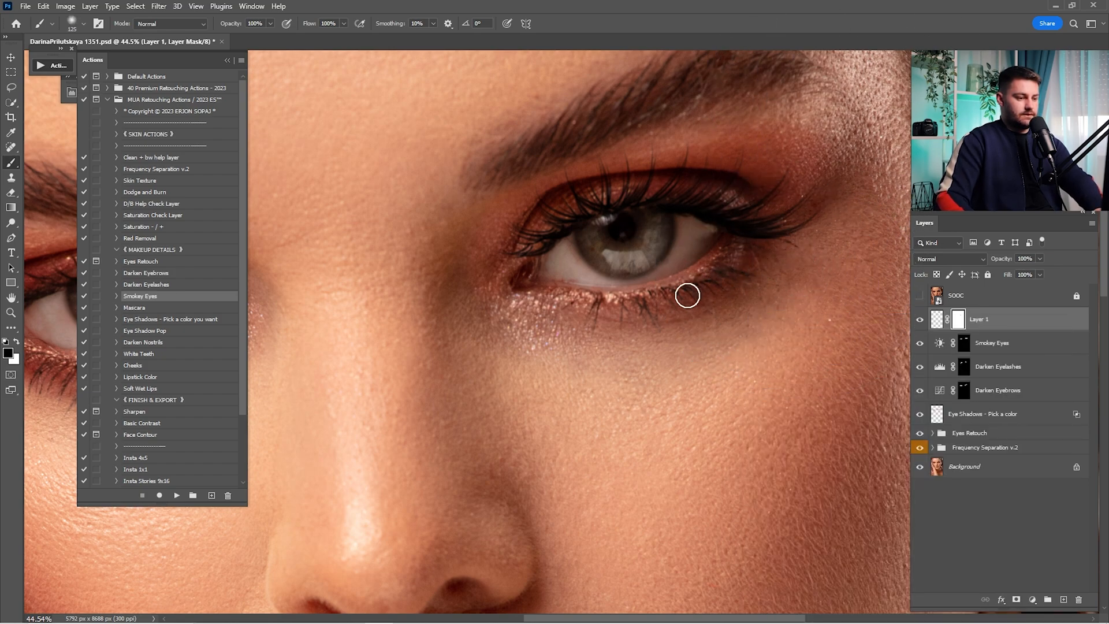
scroll(705, 289, up, 2)
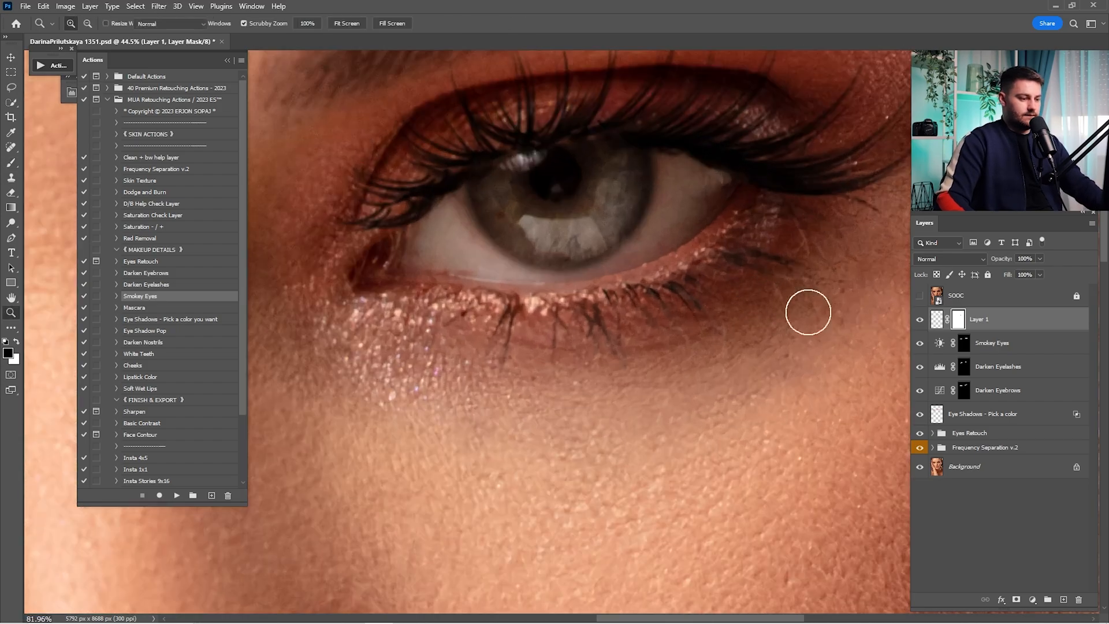
- Isolate Layer 1 to check the masked lashes, and compare the full portrait with and without that layer
click(920, 467)
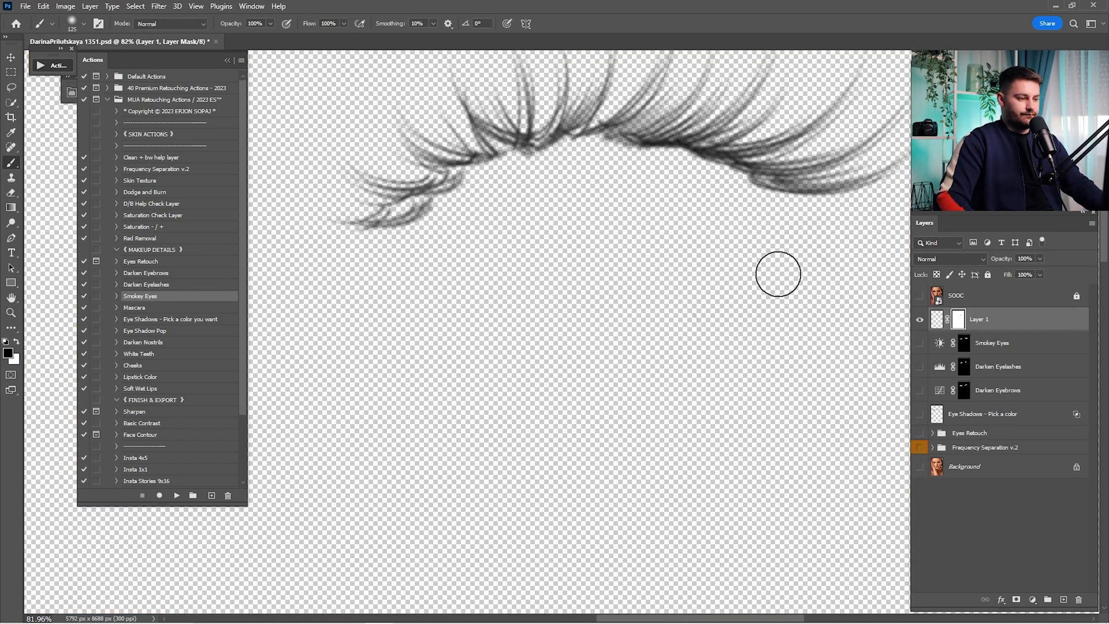
scroll(778, 273, down, 3)
scroll(673, 267, up, 3)
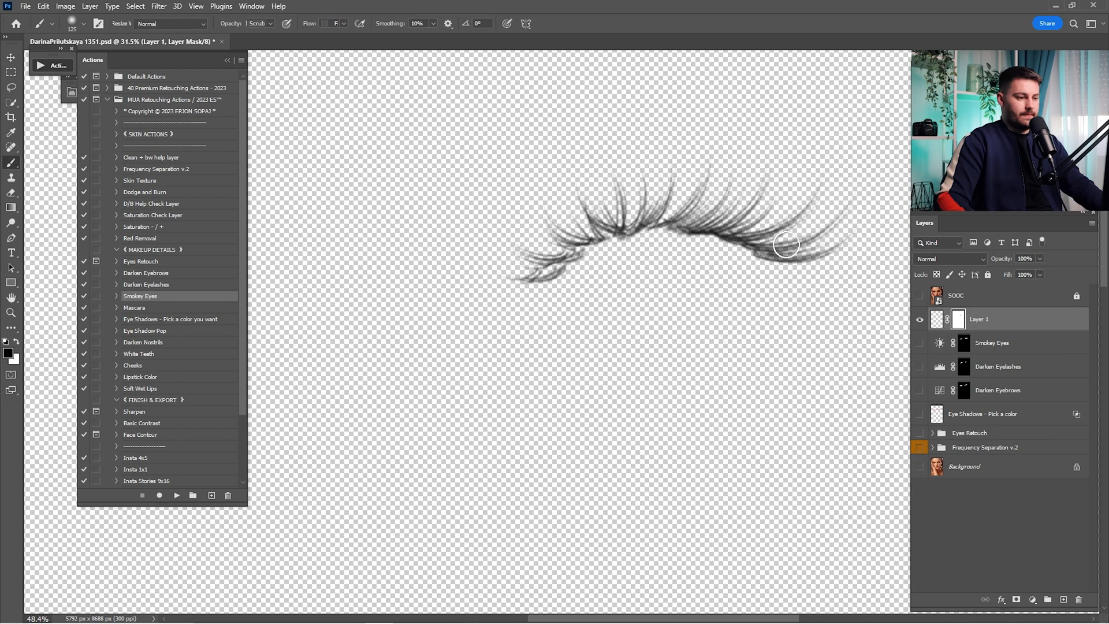
drag(922, 465, 920, 428)
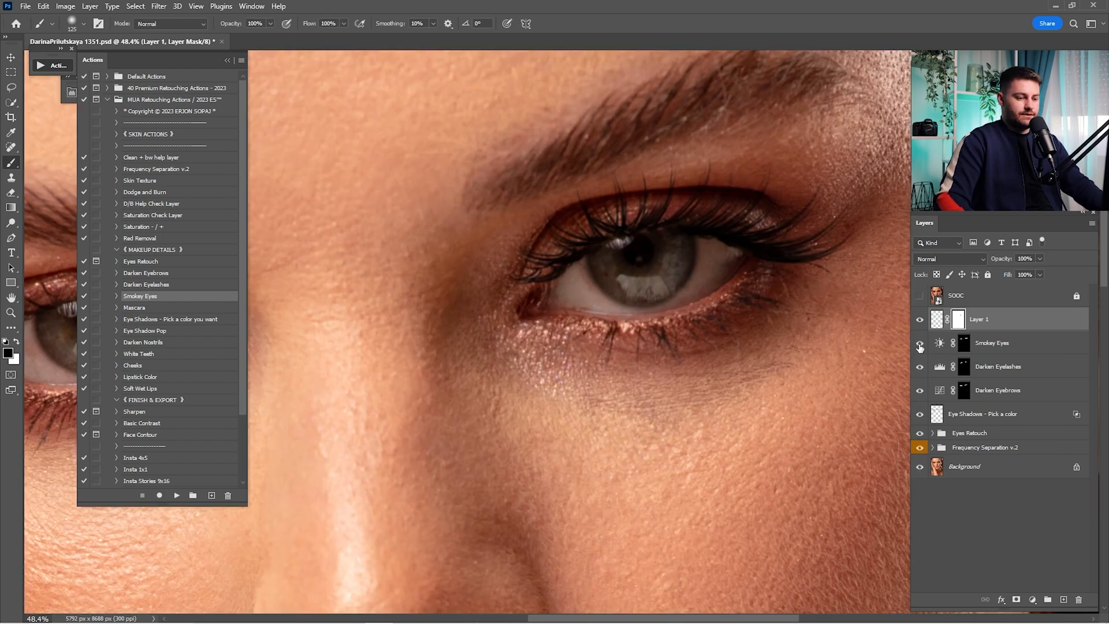
scroll(753, 346, down, 3)
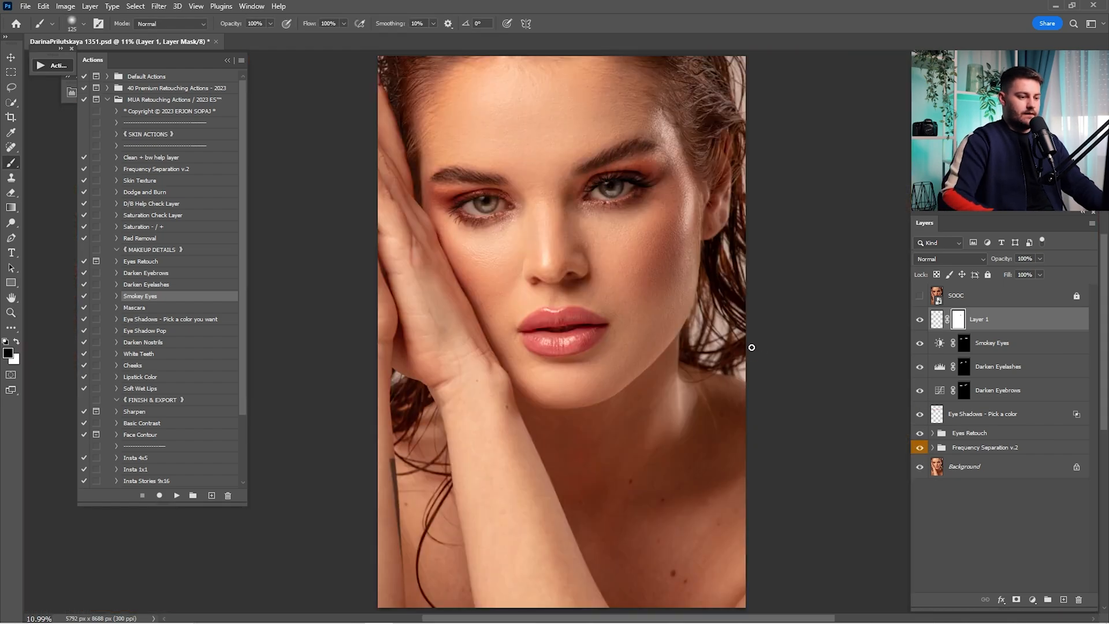
click(919, 320)
click(919, 320)
click(920, 320)
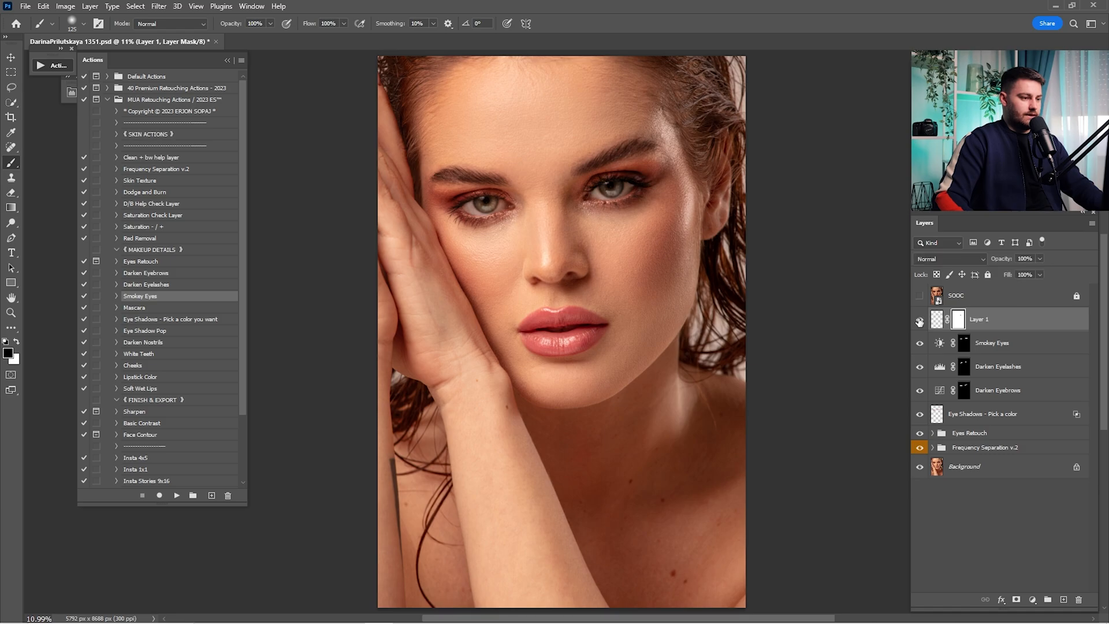
click(920, 320)
- Add an empty layer above Layer 1 and merge the two so the mask is applied to the lashes
key(z)
mouse_move(656, 191)
mouse_down()
mouse_move(718, 196)
mouse_move(777, 231)
mouse_up()
key(b)
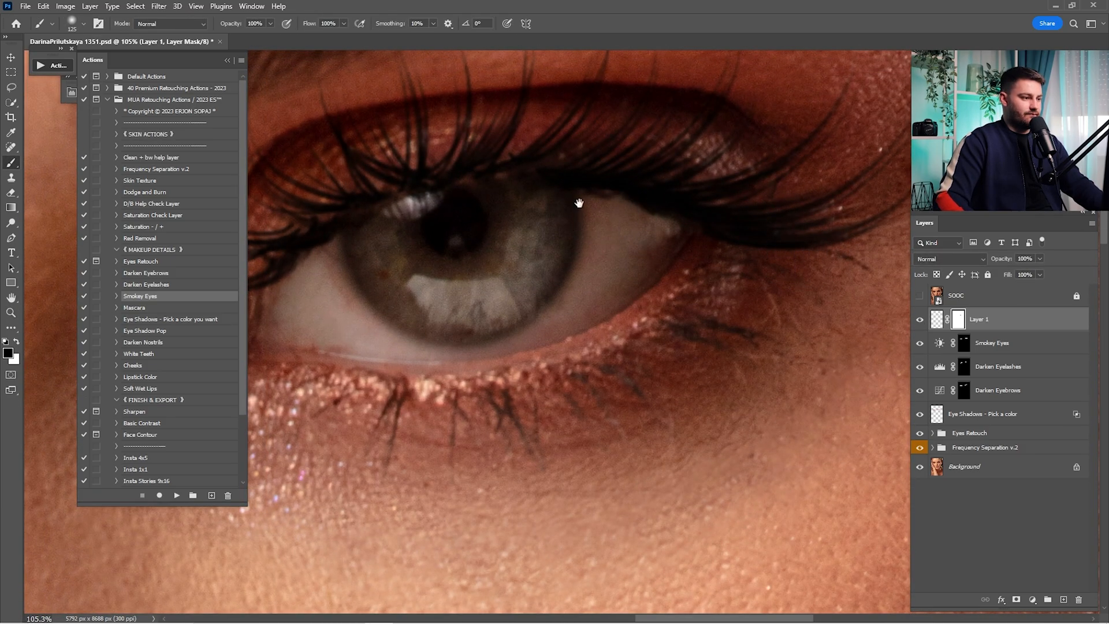
mouse_move(579, 203)
mouse_down()
mouse_move(670, 235)
mouse_move(628, 215)
mouse_up()
click(1063, 599)
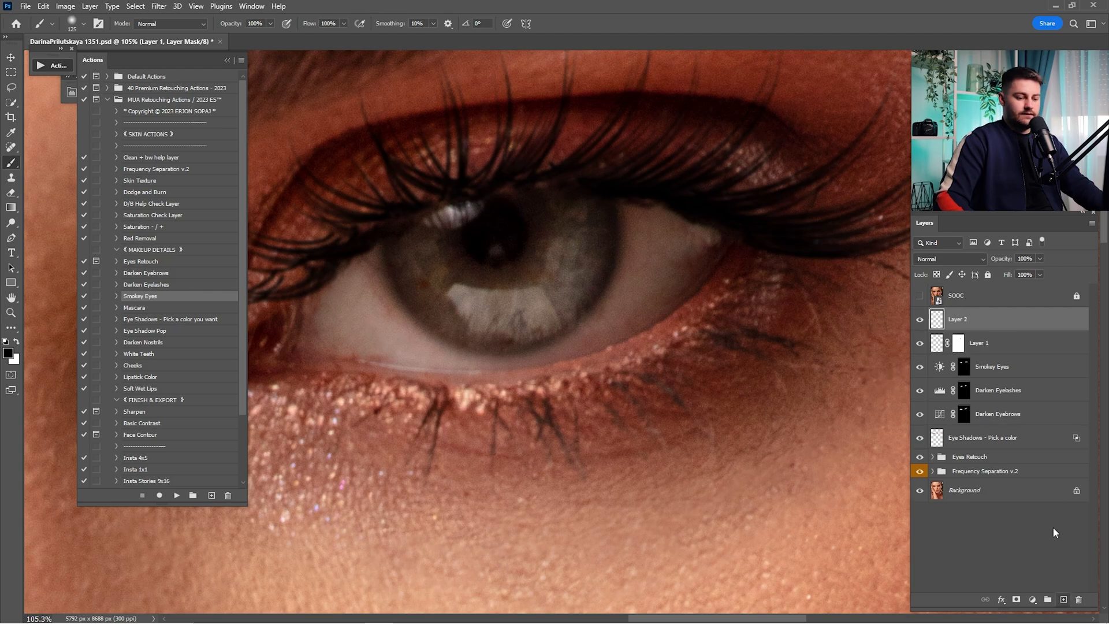
shift+click(985, 343)
right_click(979, 343)
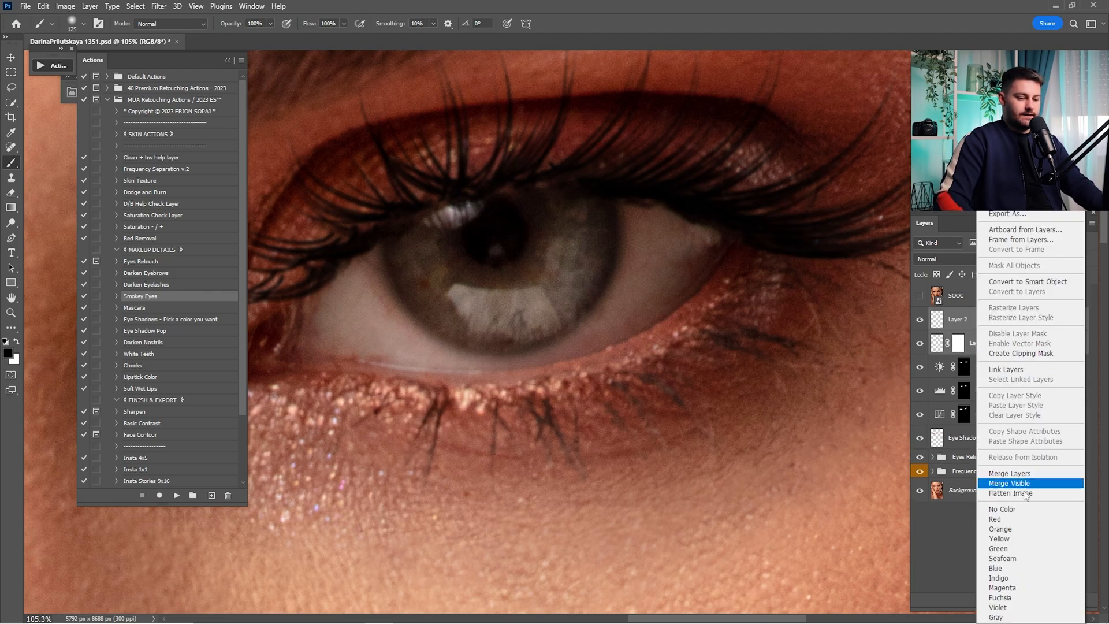
click(1009, 473)
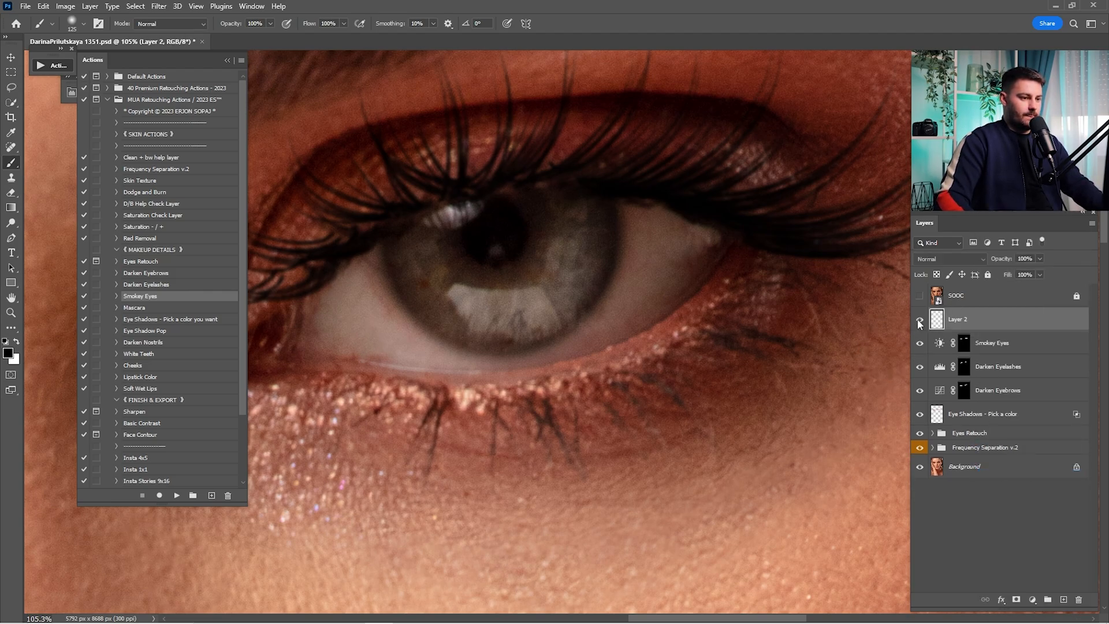
click(922, 322)
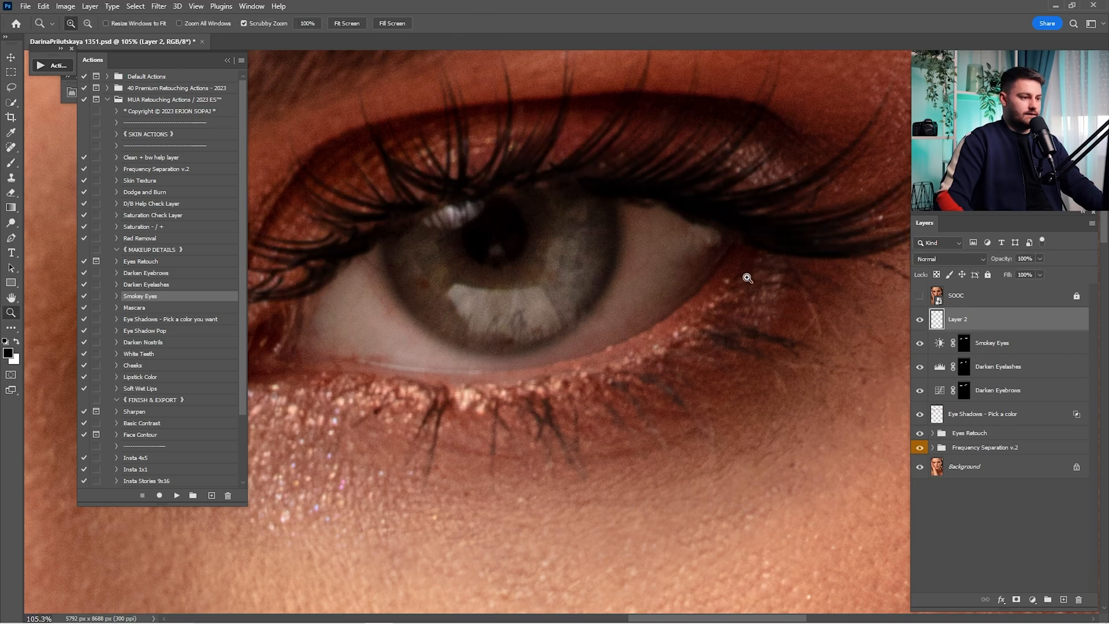
- Duplicate the merged lash layer and flip the copy horizontally
drag(753, 258, 796, 308)
ctrl+drag(797, 296, 549, 263)
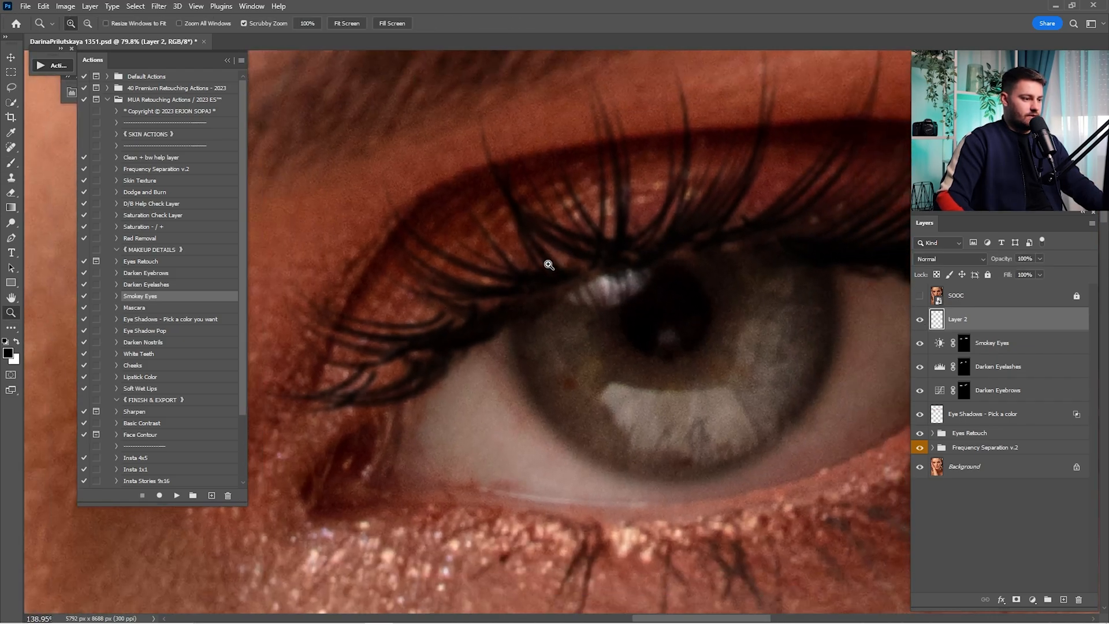
key(b)
key(ctrl+0)
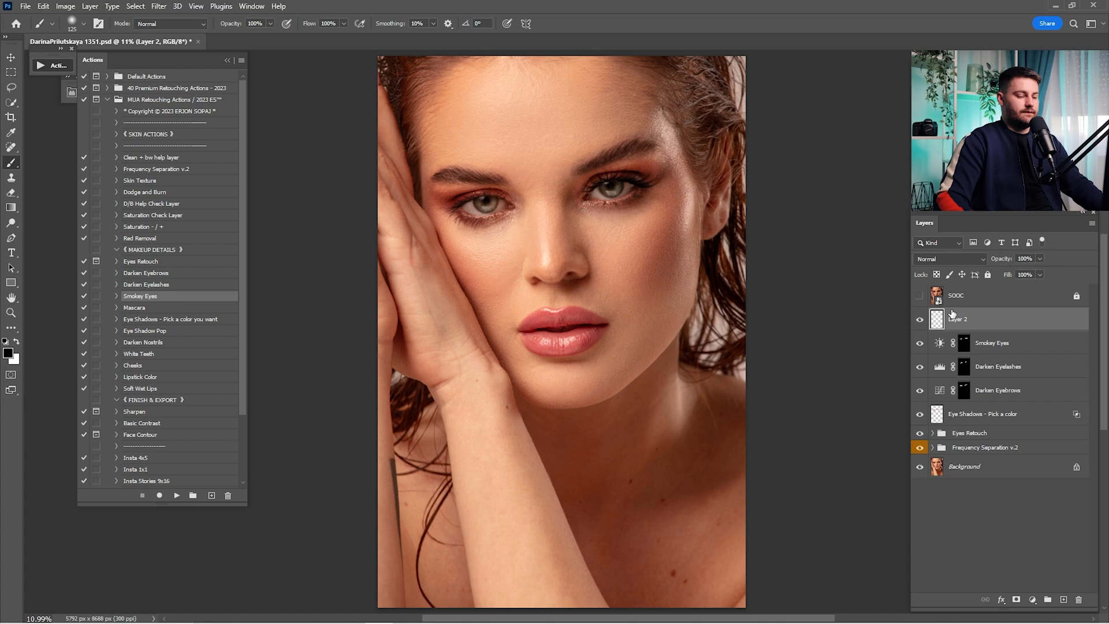
ctrl+drag(485, 204, 497, 204)
drag(998, 321, 1063, 598)
key(ctrl+t)
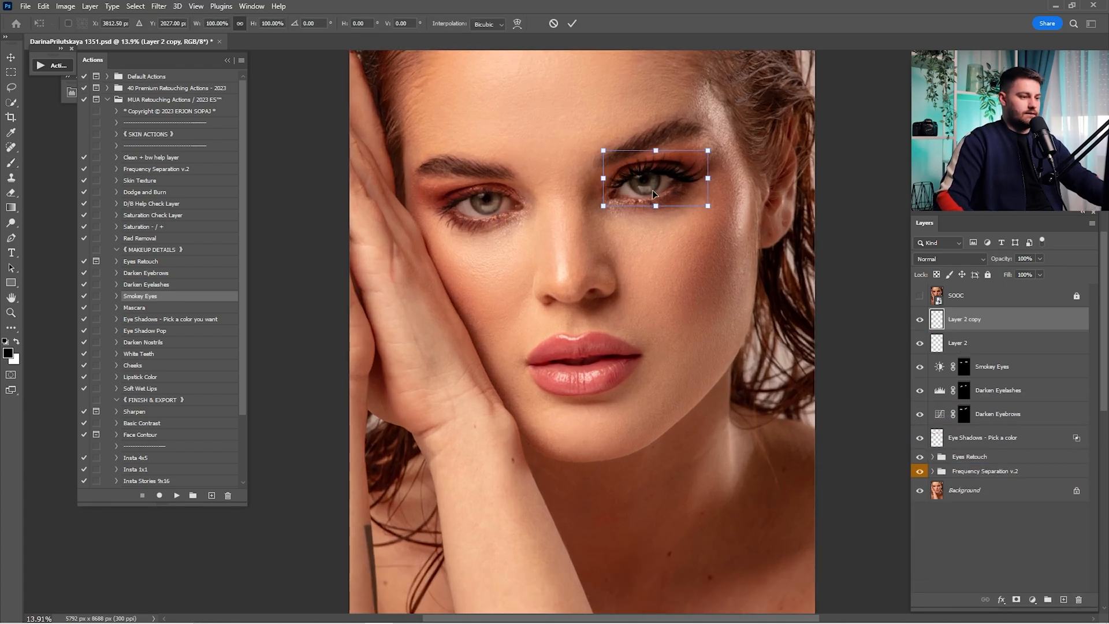
right_click(654, 187)
click(708, 413)
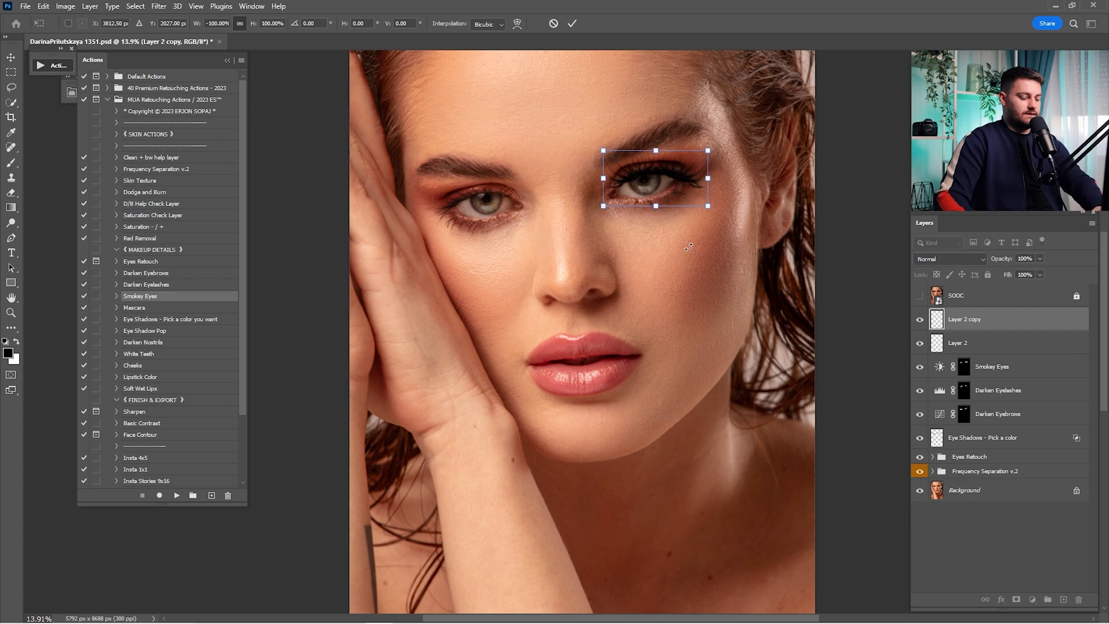
key(Return)
- Move the flipped lash copy over the model's right eye
key(v)
drag(664, 180, 523, 200)
key(z)
key(ctrl+space)
drag(400, 148, 421, 149)
drag(534, 207, 554, 215)
- Rotate and reposition the lash copy until it follows the upper lid of the model's right eye
key(ctrl+t)
drag(668, 219, 680, 207)
drag(547, 212, 547, 210)
drag(660, 194, 659, 191)
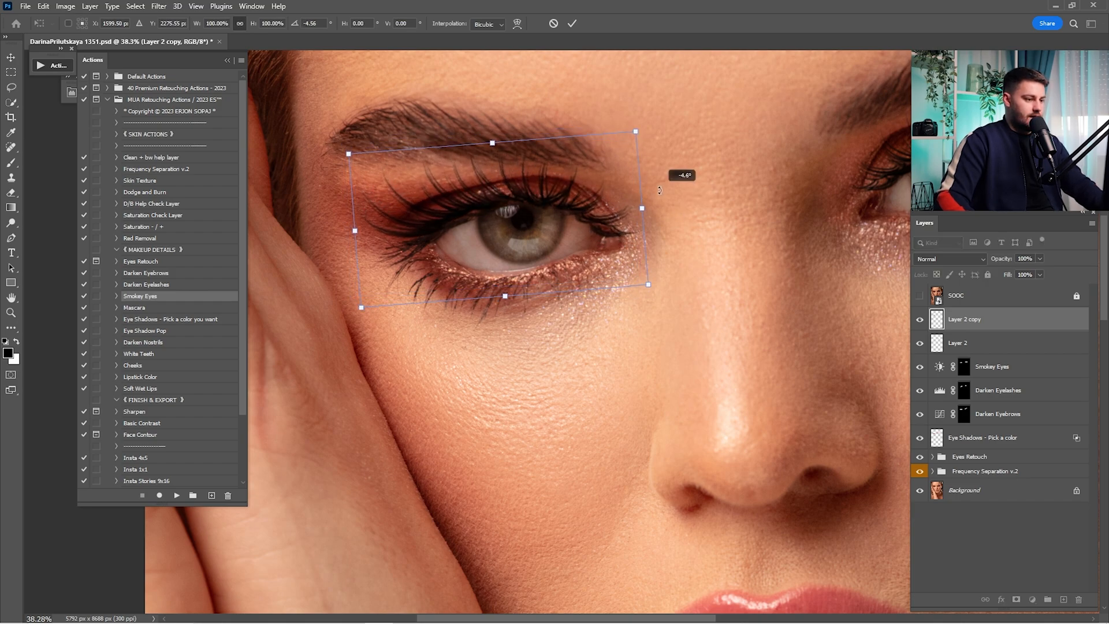
mouse_move(546, 205)
mouse_down()
mouse_move(556, 206)
mouse_move(538, 206)
mouse_up()
drag(673, 198, 673, 188)
drag(544, 216, 546, 206)
drag(687, 190, 688, 182)
drag(580, 188, 583, 200)
key(Return)
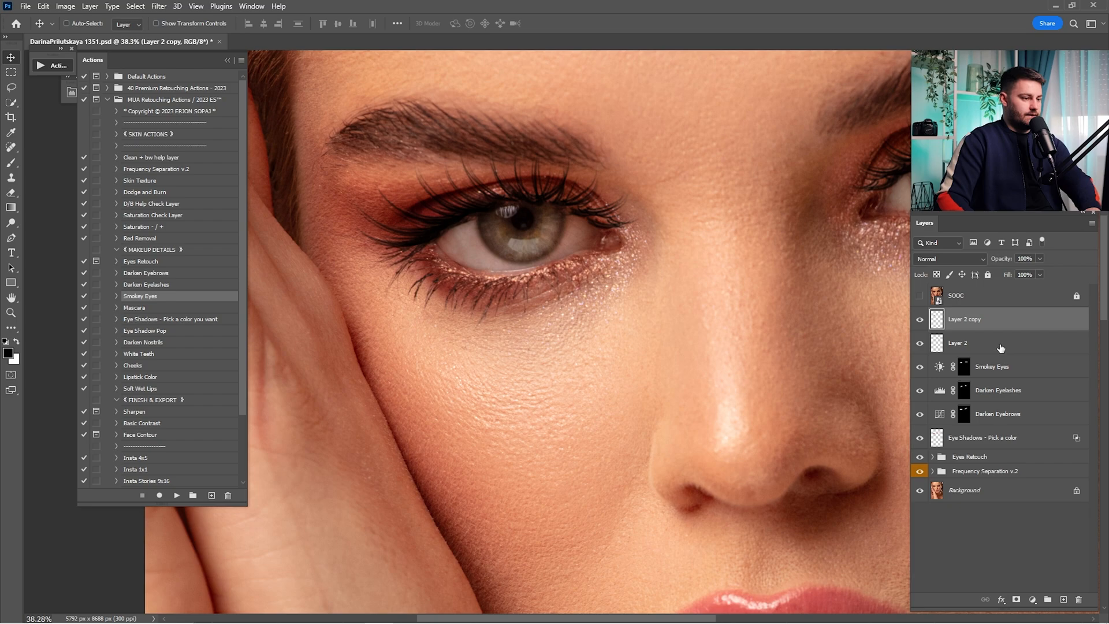
- Compare the model's right eye with and without the Layer 2 copy lashes, up close and in the full portrait
click(918, 322)
click(918, 322)
key(ctrl+space)
drag(519, 215, 583, 217)
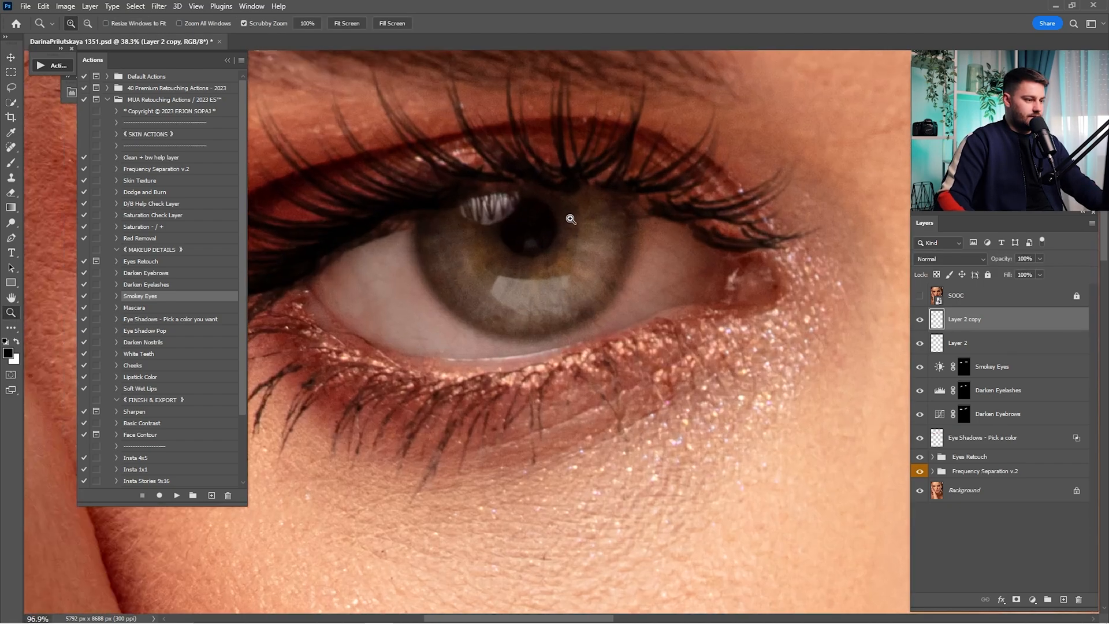
click(918, 321)
click(919, 321)
click(918, 321)
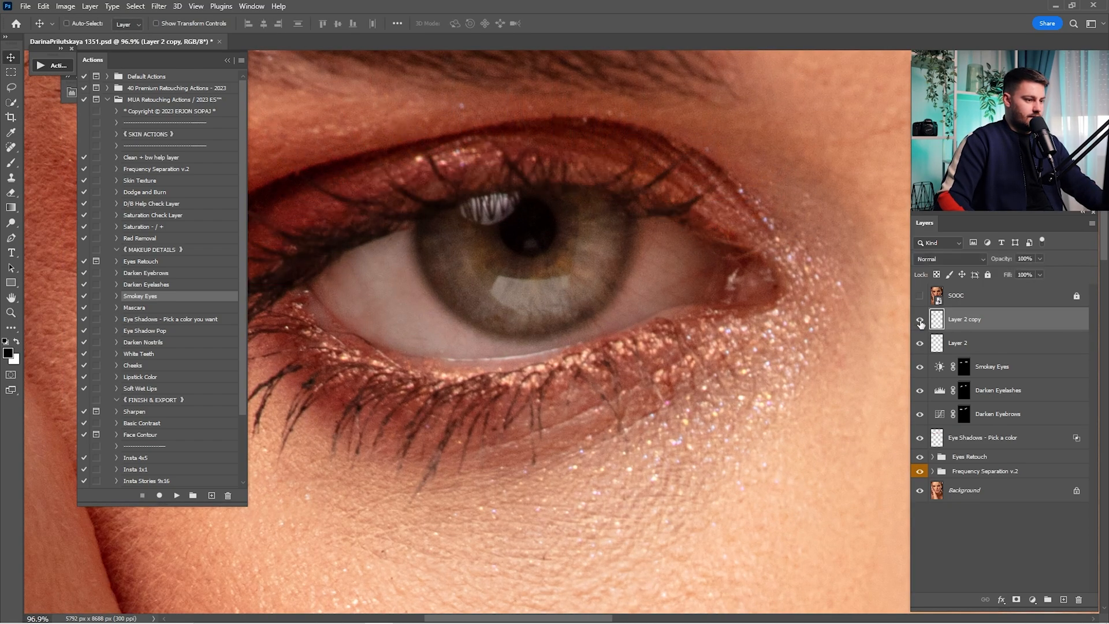
click(918, 321)
key(ctrl+0)
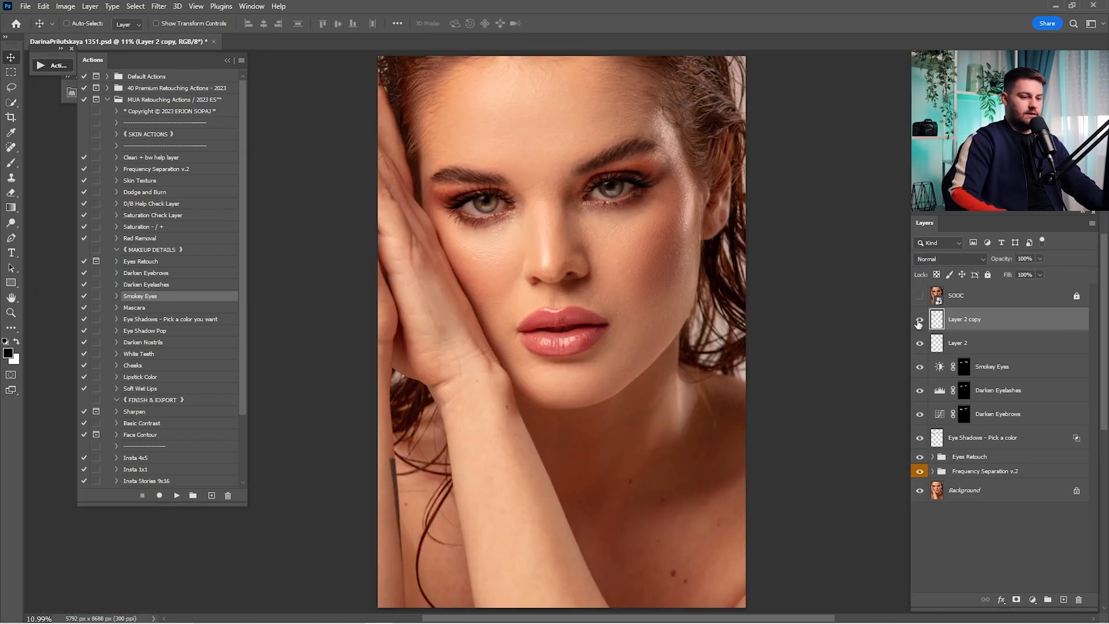
- Add an empty layer above the Layer 2 copy lashes and choose the VICTOR LASHES 15 brush from the EYE LASHES KIT
click(1062, 601)
key(b)
right_click(629, 219)
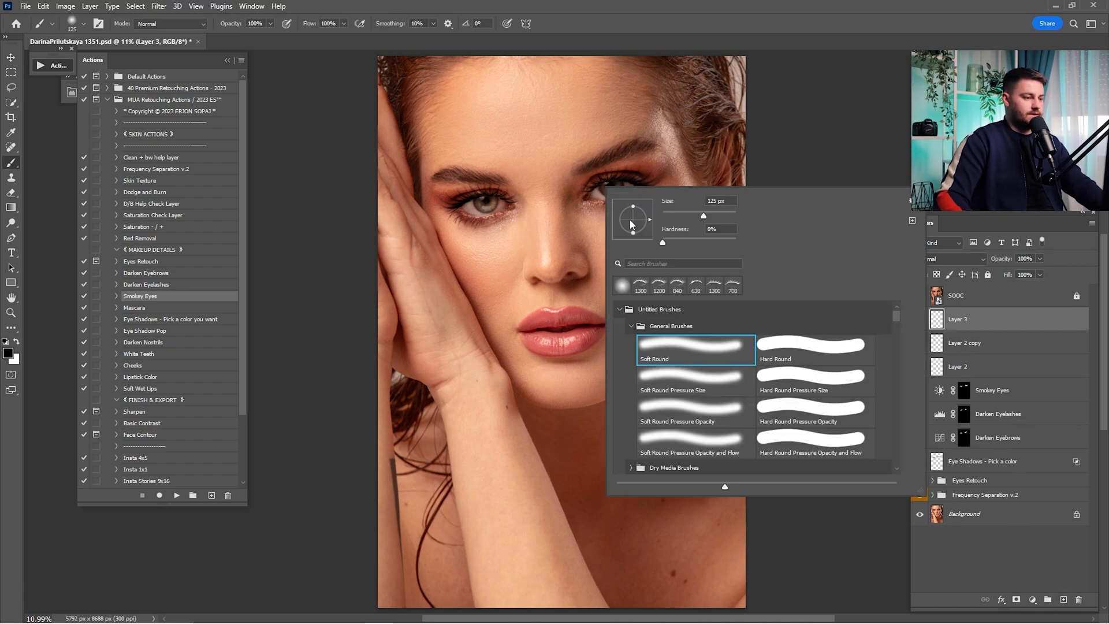
scroll(771, 394, down, 10)
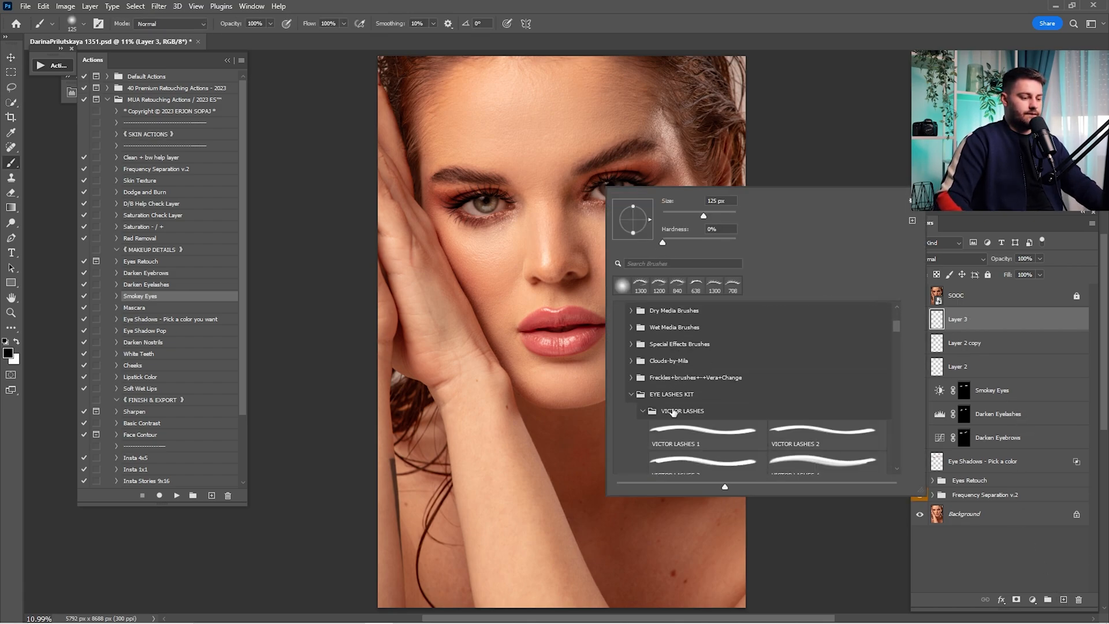
scroll(671, 436, down, 5)
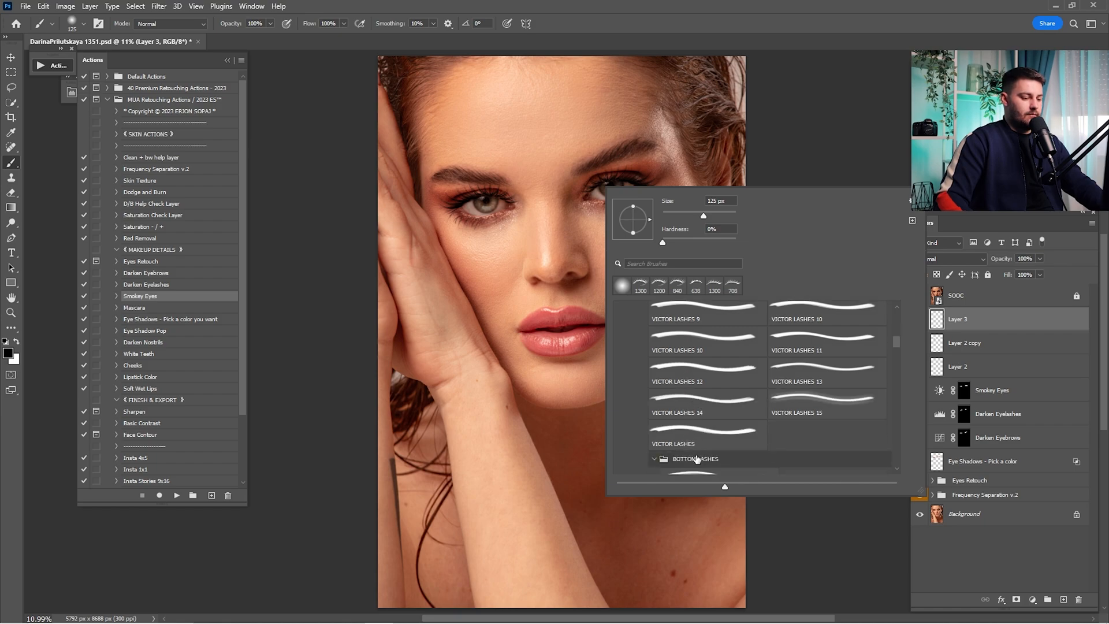
click(695, 442)
click(507, 236)
- Try the VICTOR LASHES 14 and BOTTOM LASHES 1 brushes on the cheek under the model's left eye
right_click(755, 226)
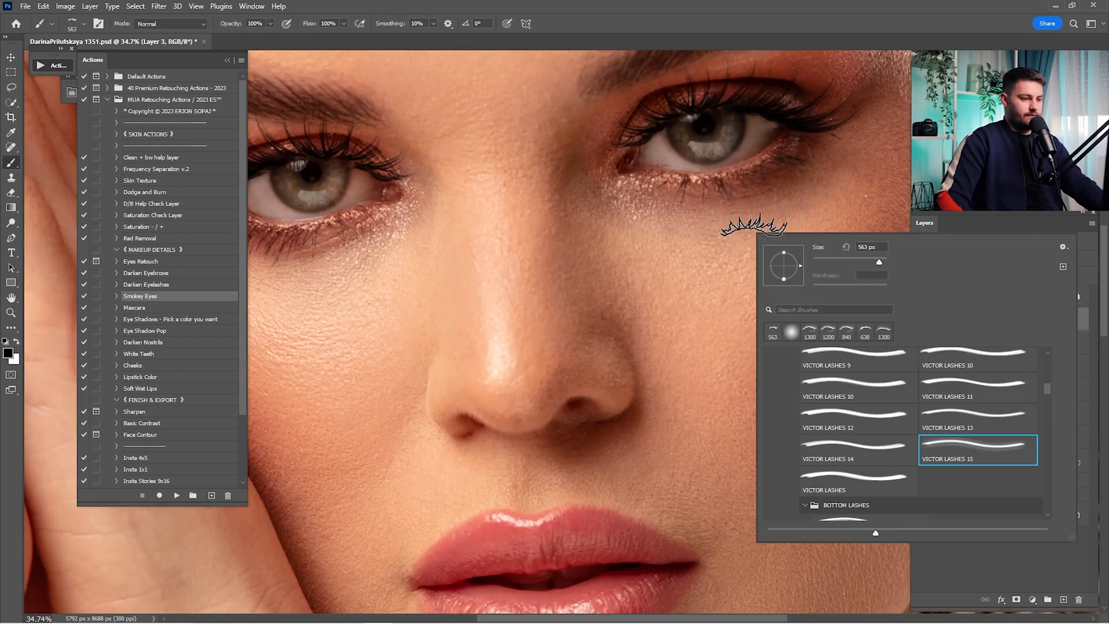
click(856, 451)
click(728, 253)
right_click(727, 253)
scroll(841, 452, down, 3)
click(841, 452)
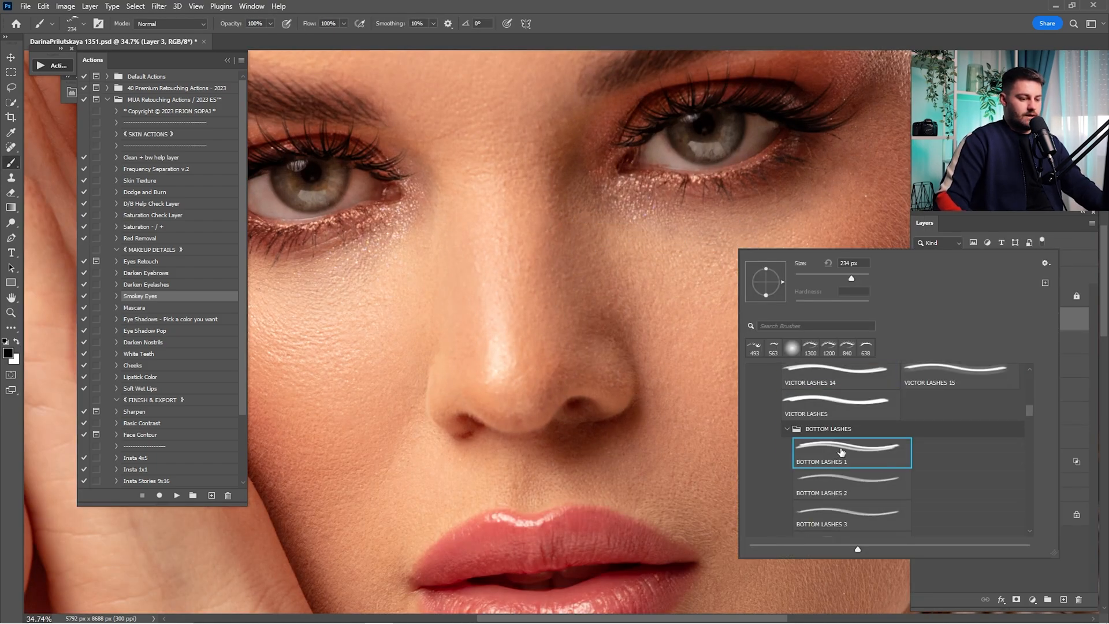
click(575, 235)
- Try a black BOTTOM LASHES 2 stamp at 1200 px beside the nose and undo it
right_click(670, 280)
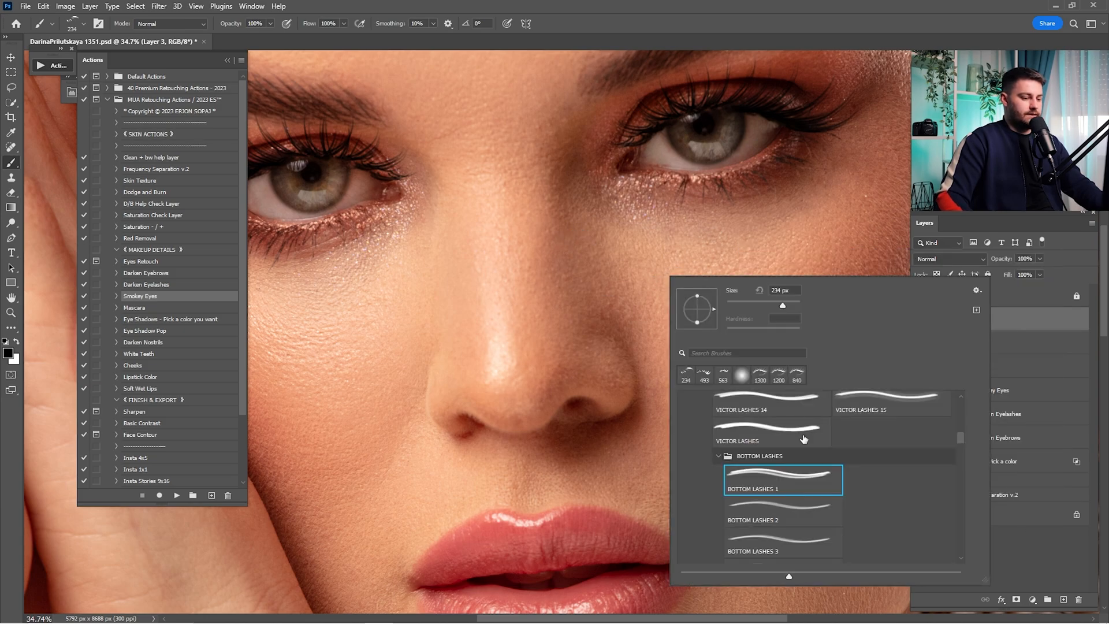
click(790, 500)
click(580, 285)
key(bracketright)
key(bracketright)
key(bracketright)
key(bracketright)
key(bracketright)
key(bracketright)
key(bracketright)
key(bracketright)
key(bracketright)
click(613, 253)
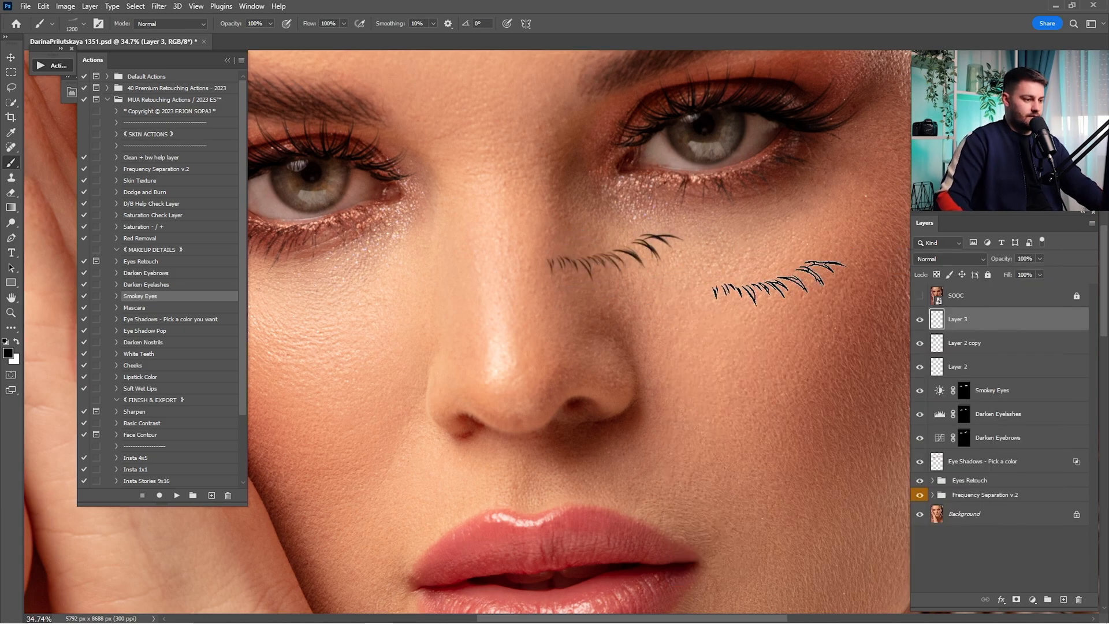
key(ctrl+z)
- Try test stamps of the BOTTOM LASHES 3 and BOTTOM LASHES 4 brushes on the face and undo them
right_click(651, 273)
click(763, 536)
click(627, 417)
right_click(632, 248)
click(745, 513)
click(522, 312)
key(ctrl+z)
- Try the BOTTOM LASHES 5 and BOTTOM LASHES 6 brushes with a test stamp near the nose and undo it
right_click(624, 282)
click(737, 527)
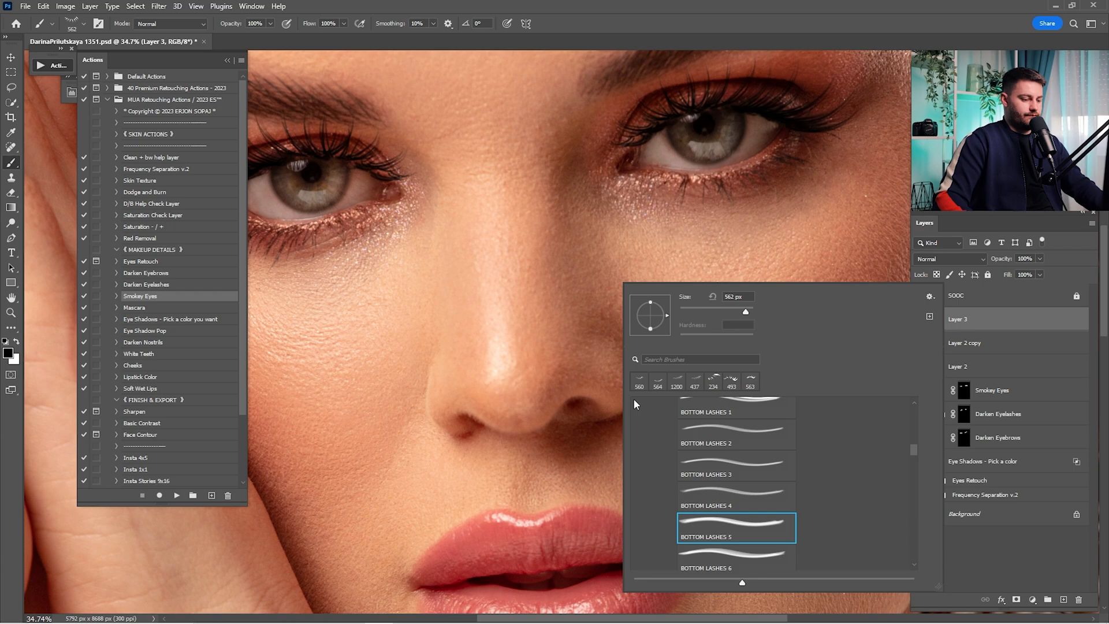
right_click(664, 293)
click(776, 546)
click(538, 278)
key(ctrl+z)
- Try the BOTTOM LASHES 7, 8 and 9 brush presets one after another
right_click(651, 277)
scroll(772, 488, down, 2)
click(772, 493)
click(757, 523)
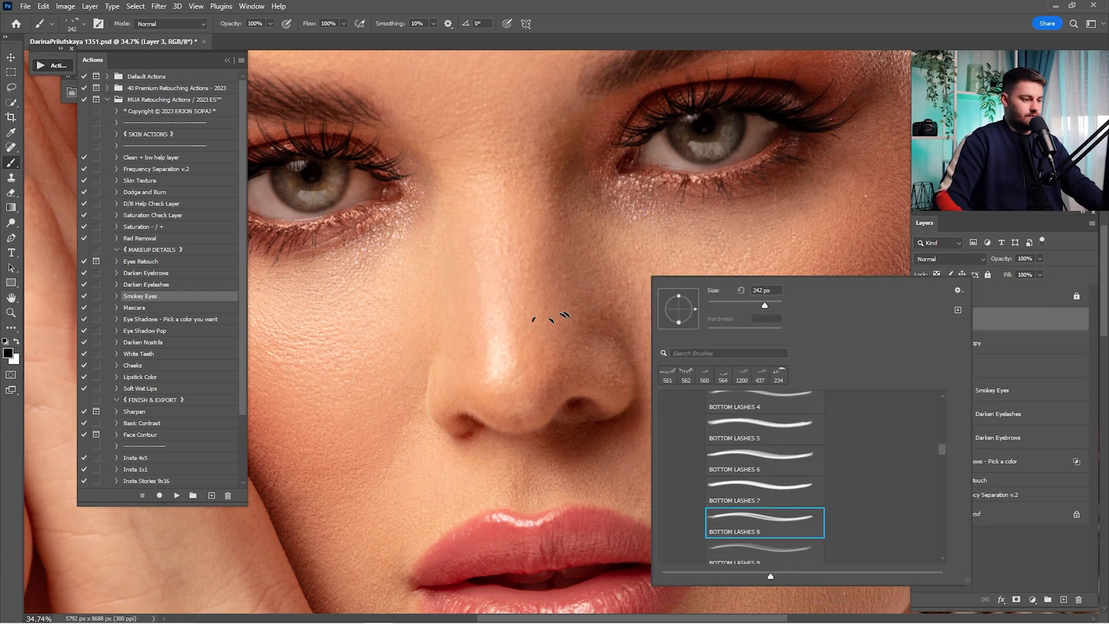
click(749, 551)
- Go back through the BOTTOM LASHES 1 to 3 brushes, test-stamp BOTTOM LASHES 3 beside the nose and undo it
scroll(761, 427, up, 2)
scroll(761, 428, up, 2)
click(763, 411)
click(760, 441)
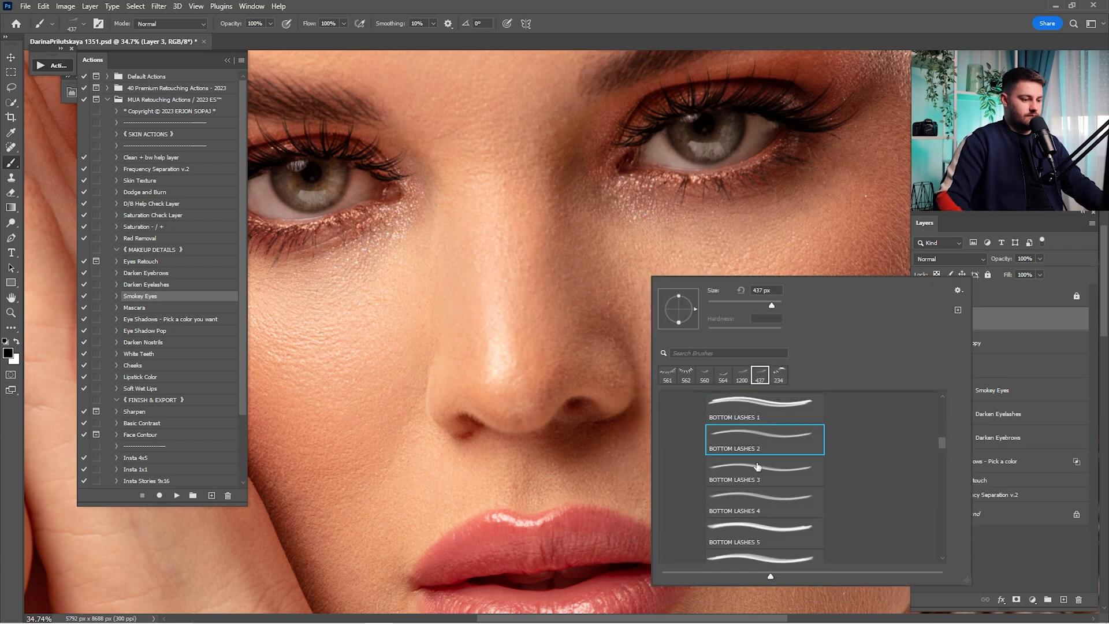
click(758, 467)
click(511, 306)
key(ctrl+z)
- Select the BOTTOM LASHES 6 brush for the lower lashes
right_click(695, 266)
click(800, 491)
click(807, 524)
click(807, 546)
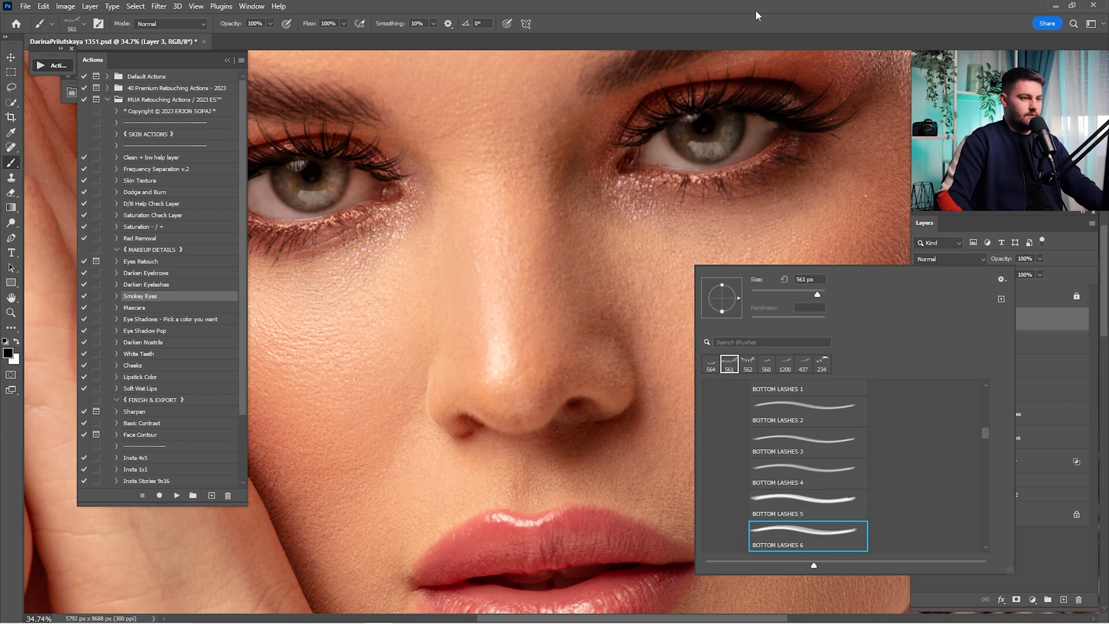
click(757, 15)
- Stamp black BOTTOM LASHES 6 lashes at 900 px along the lower lid of the model's left eye, redoing the first placement
key(bracketright)
key(bracketright)
key(bracketright)
key(bracketright)
key(bracketright)
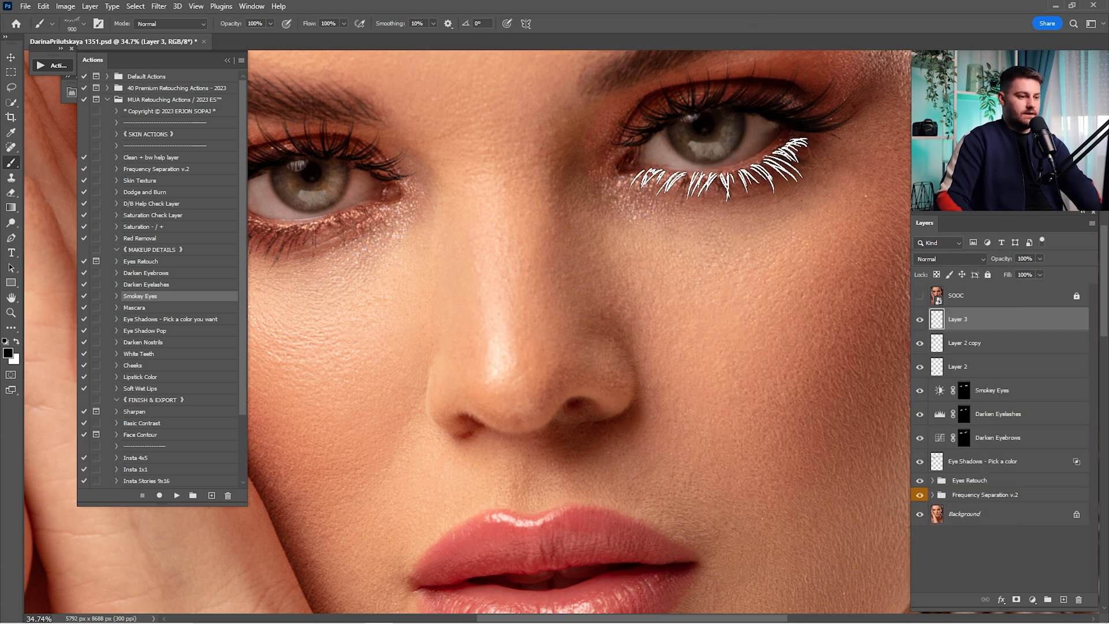
click(722, 168)
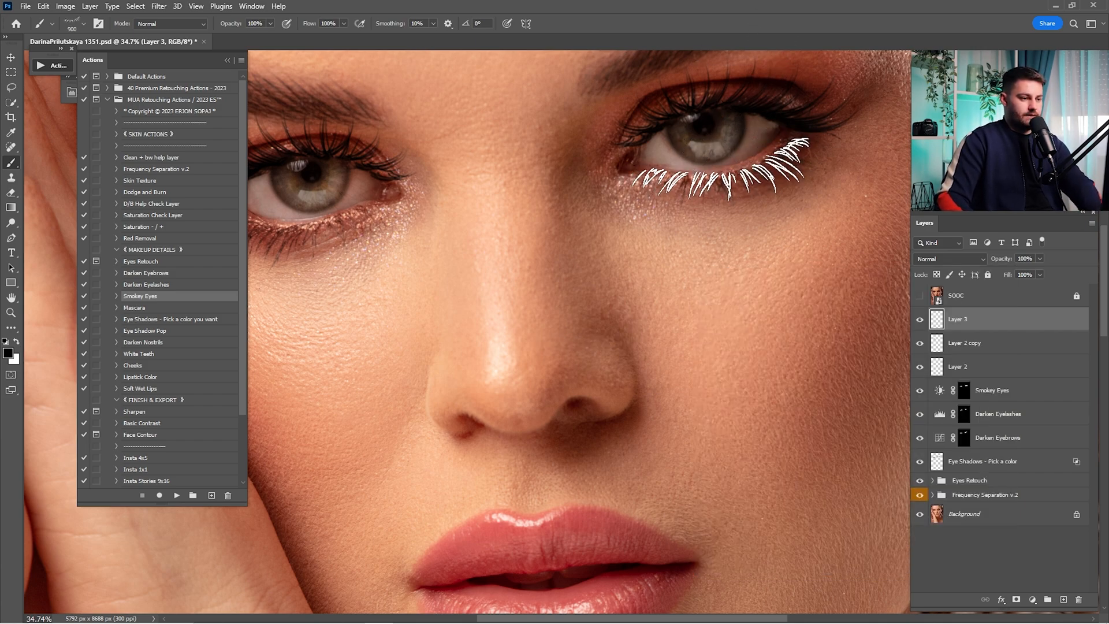
key(ctrl+z)
key(bracketleft)
click(733, 166)
- Warp the stamped lower lashes slightly so they follow the lower lid of the model's left eye
scroll(734, 166, up, 4)
key(ctrl+t)
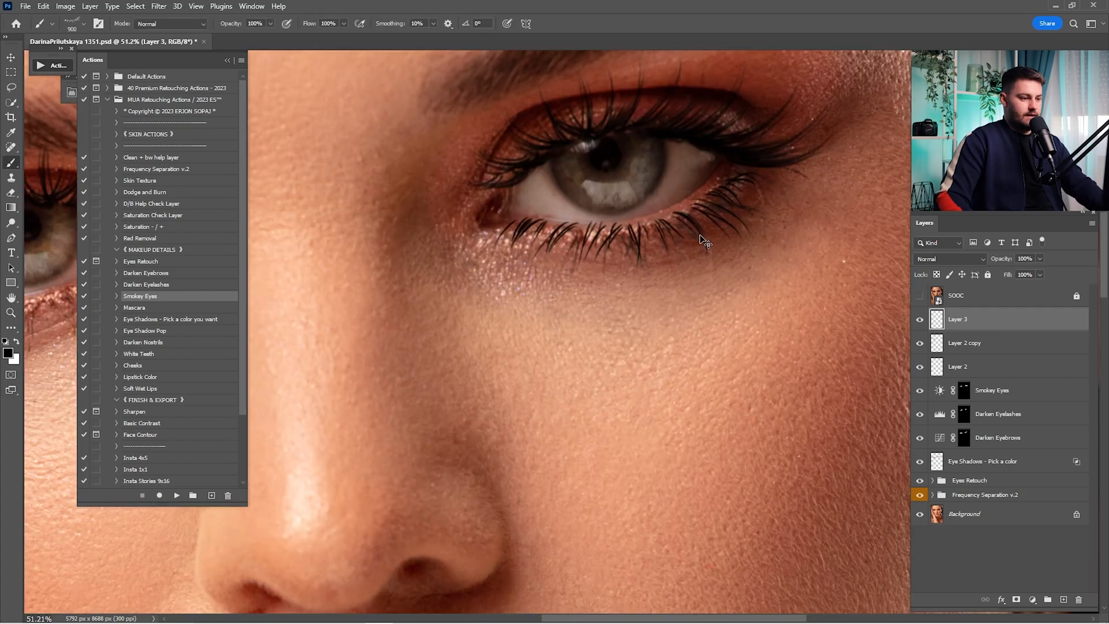
right_click(681, 227)
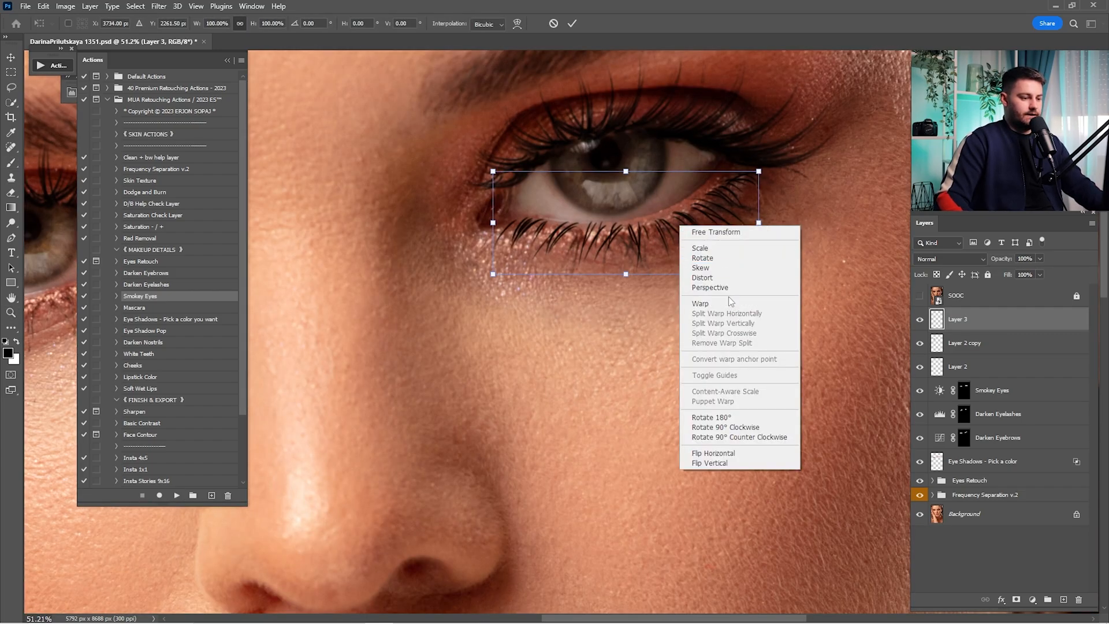
click(701, 303)
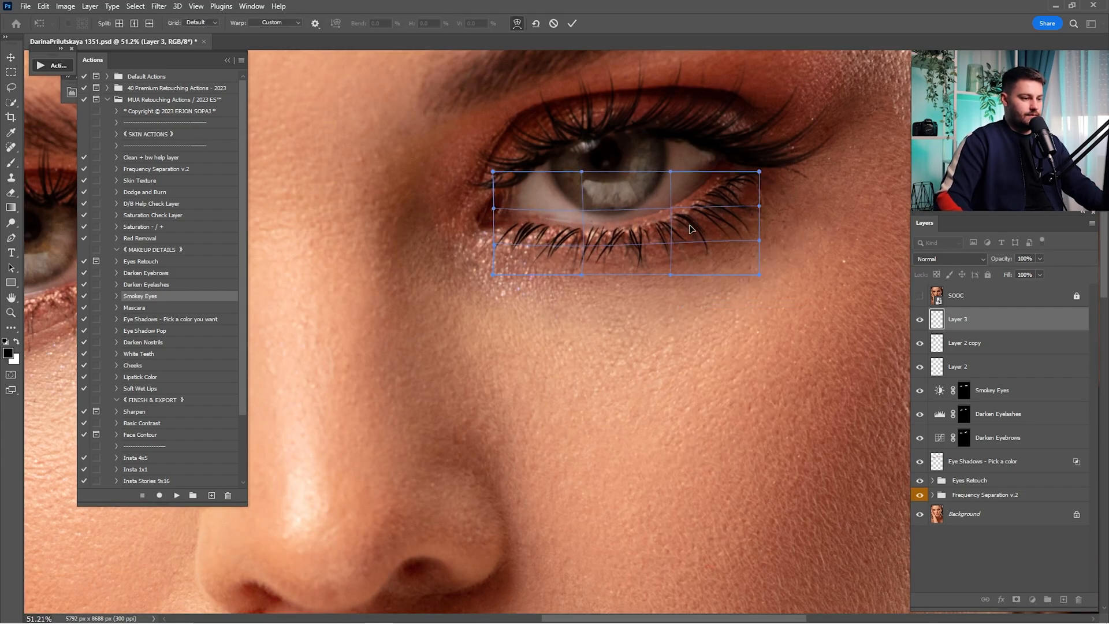
key(Return)
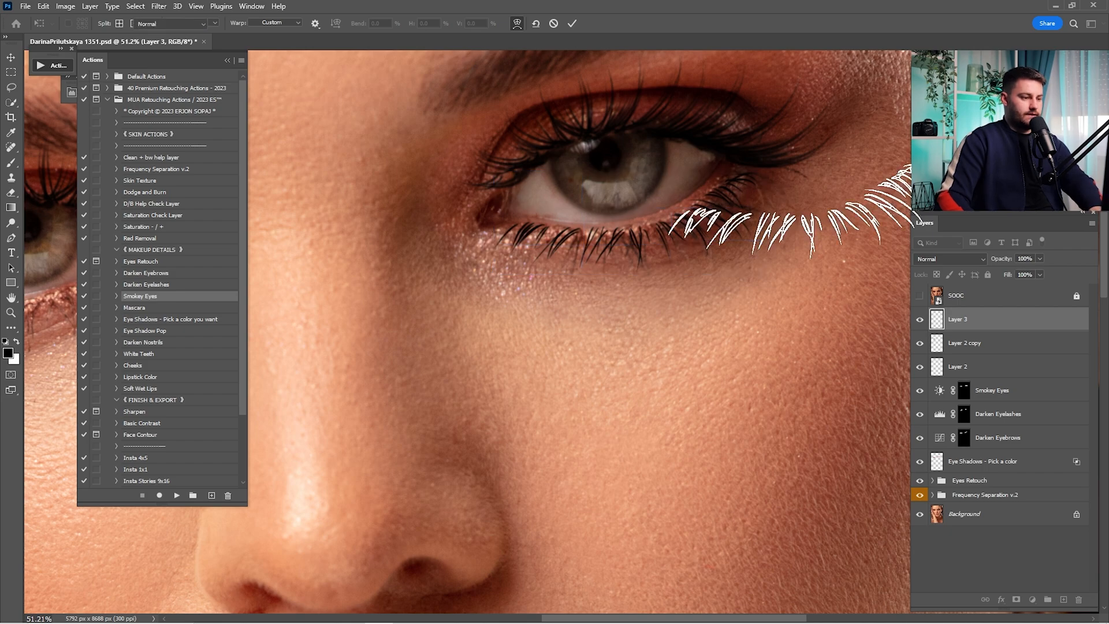
- Rotate the lower lashes by -1.65° and shift them about 29 px toward the outer corner of the model's left eye
key(ctrl+t)
drag(798, 216, 809, 226)
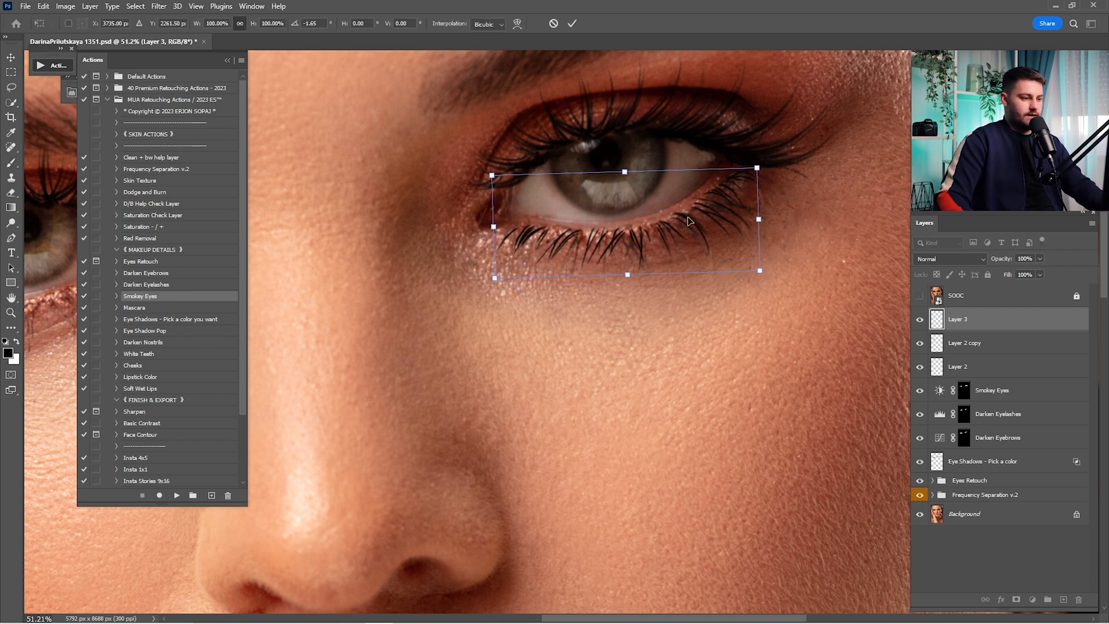
drag(690, 221, 700, 221)
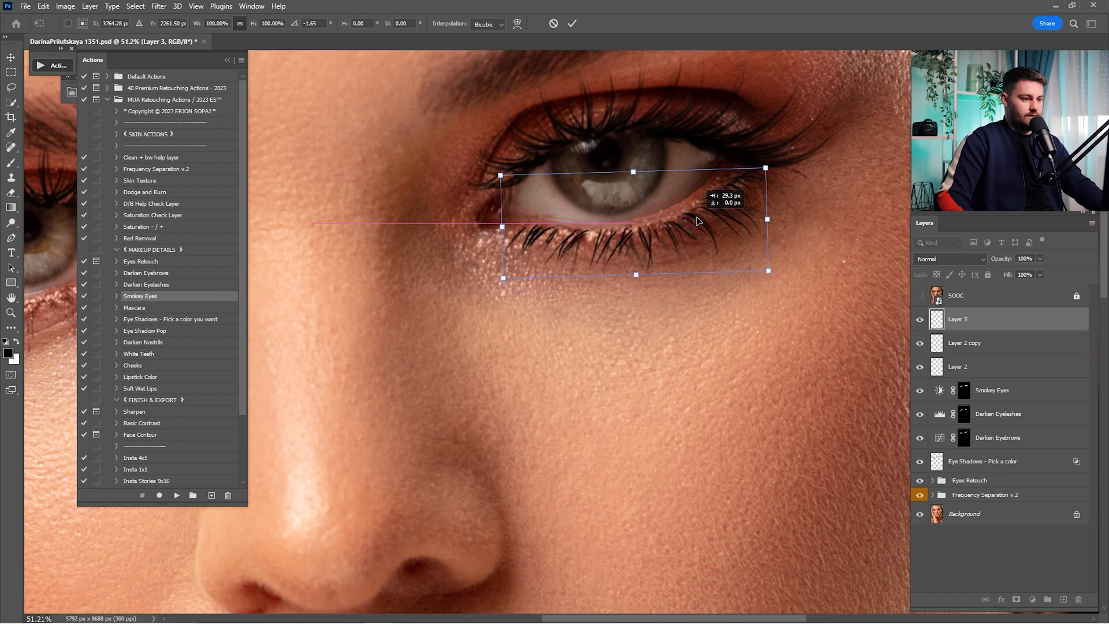
key(Return)
key(b)
key(ctrl+0)
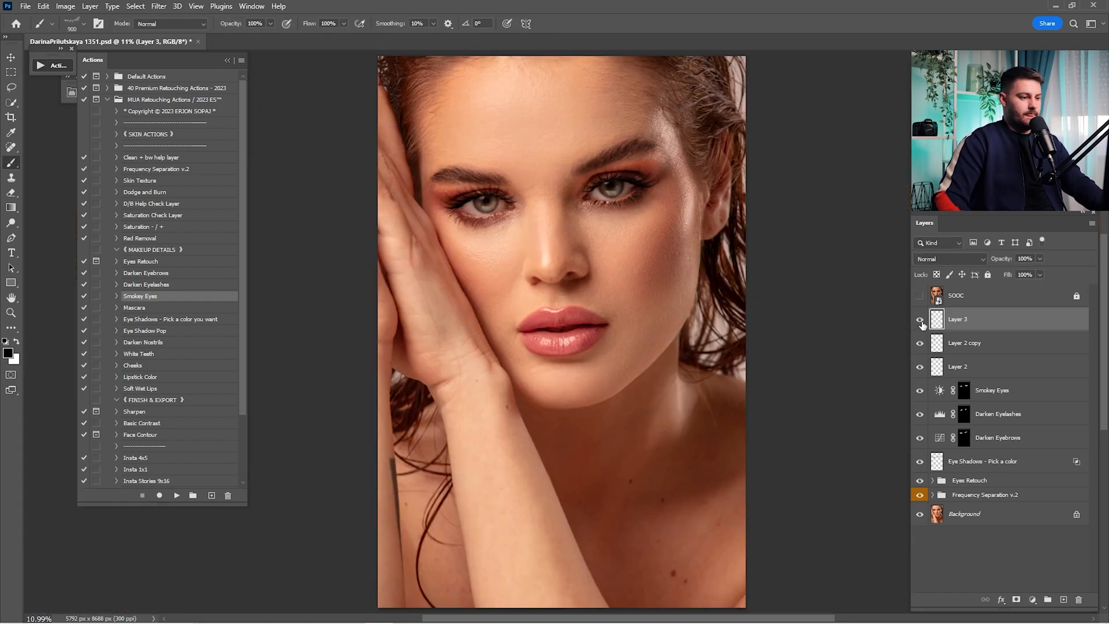
- Add a layer mask to the Layer 3 lower lashes and choose the Soft Round brush
scroll(600, 203, up, 5)
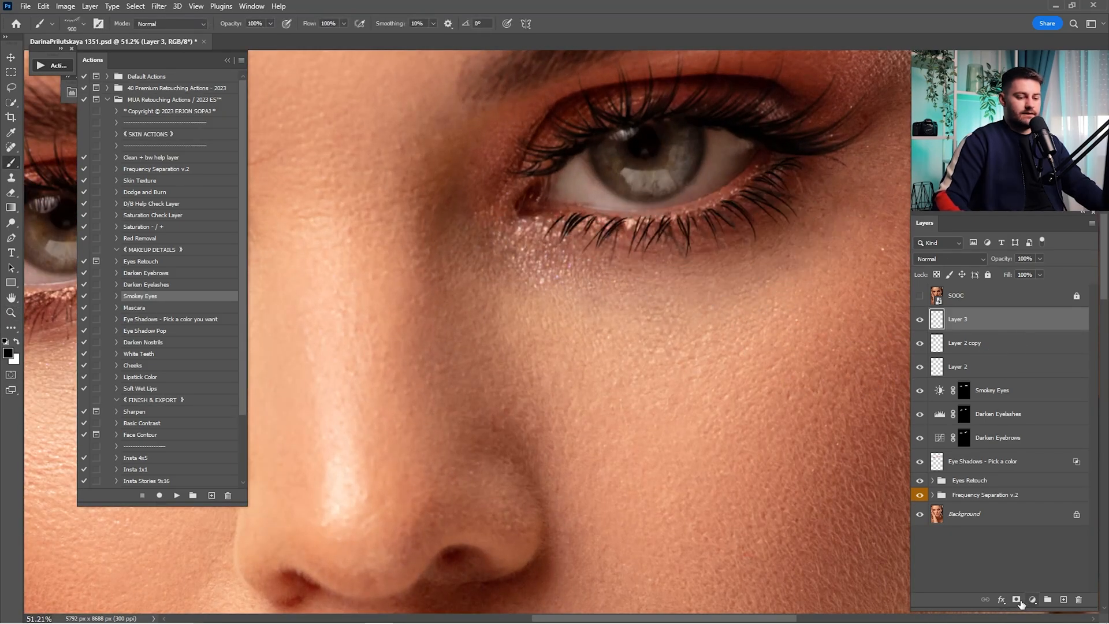
click(1019, 602)
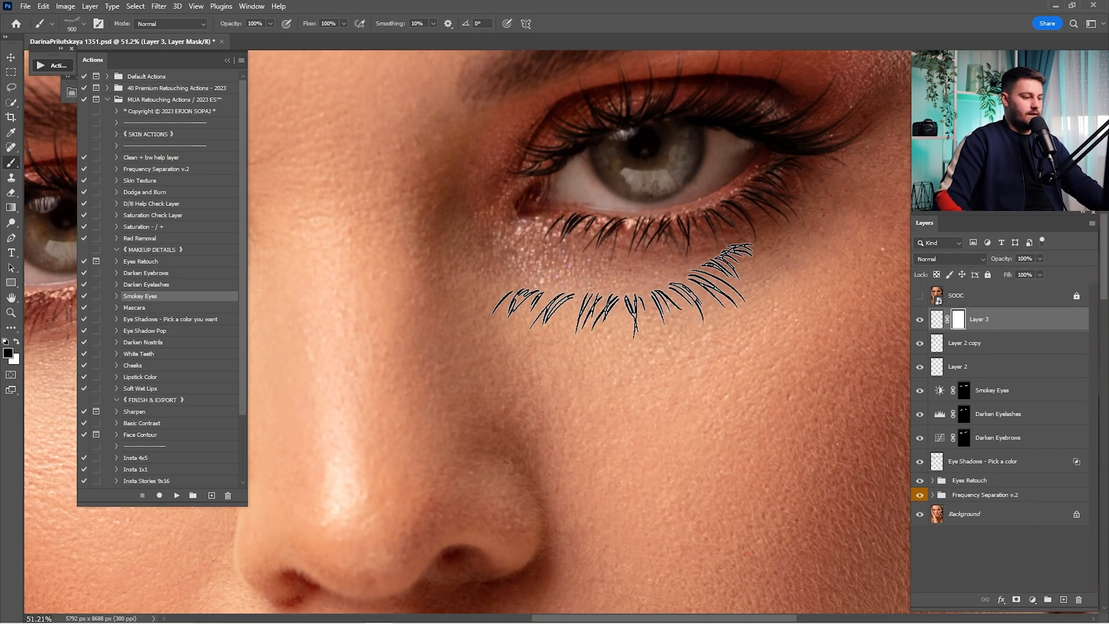
right_click(624, 292)
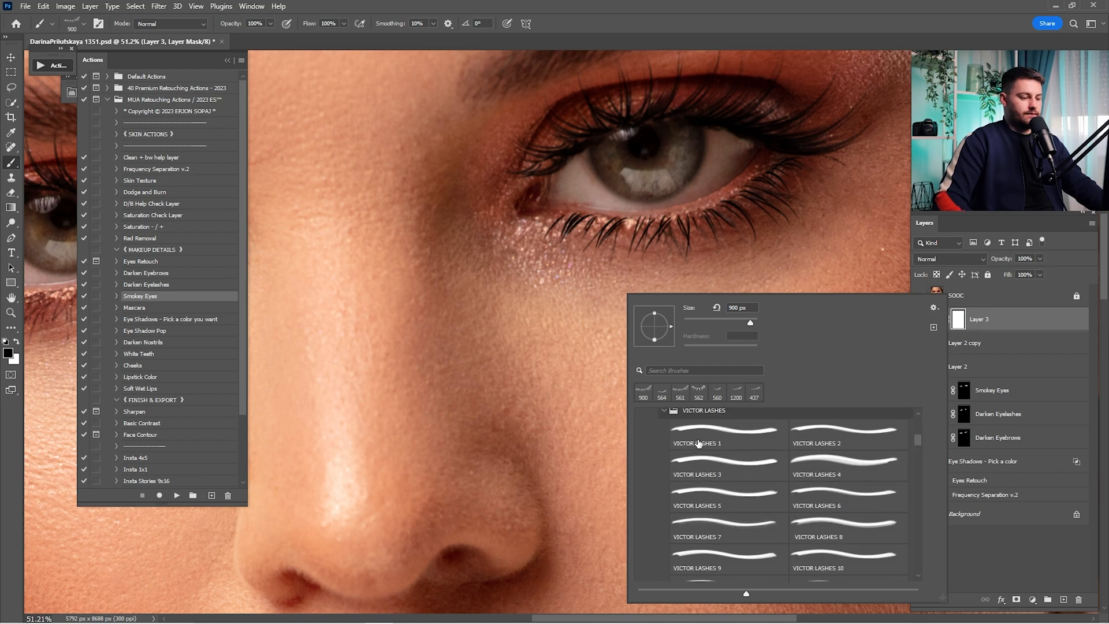
scroll(698, 444, up, 10)
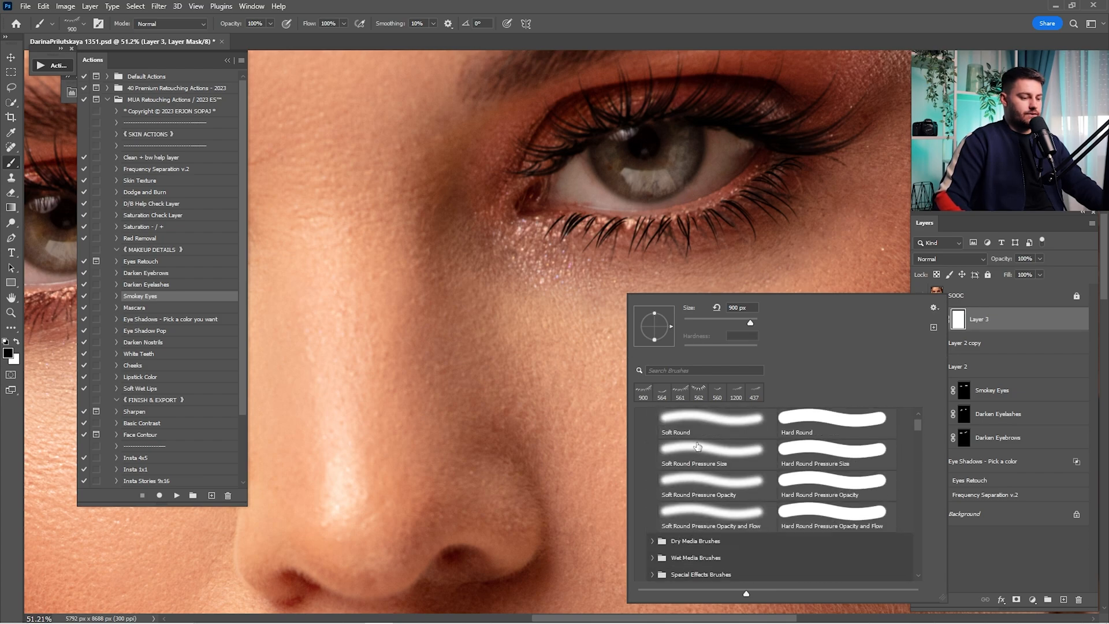
scroll(699, 446, up, 1)
click(696, 460)
click(717, 34)
- Mask out the innermost lower lashes with a black soft brush of 500 to 700 px and compare with Layer 3 hidden
key([)
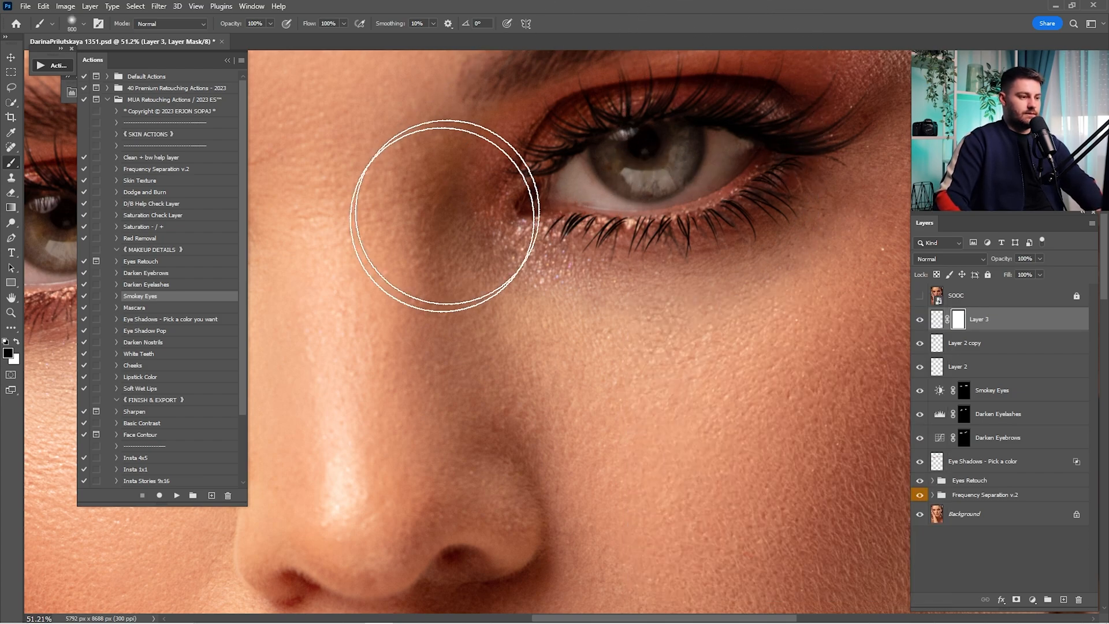
key([)
key([)
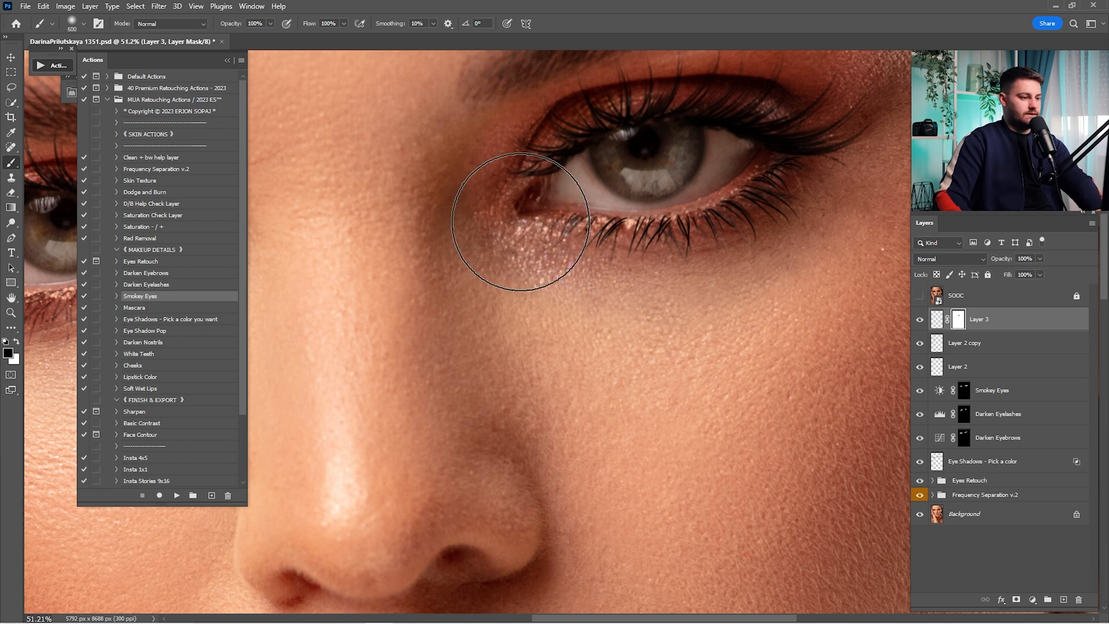
key(])
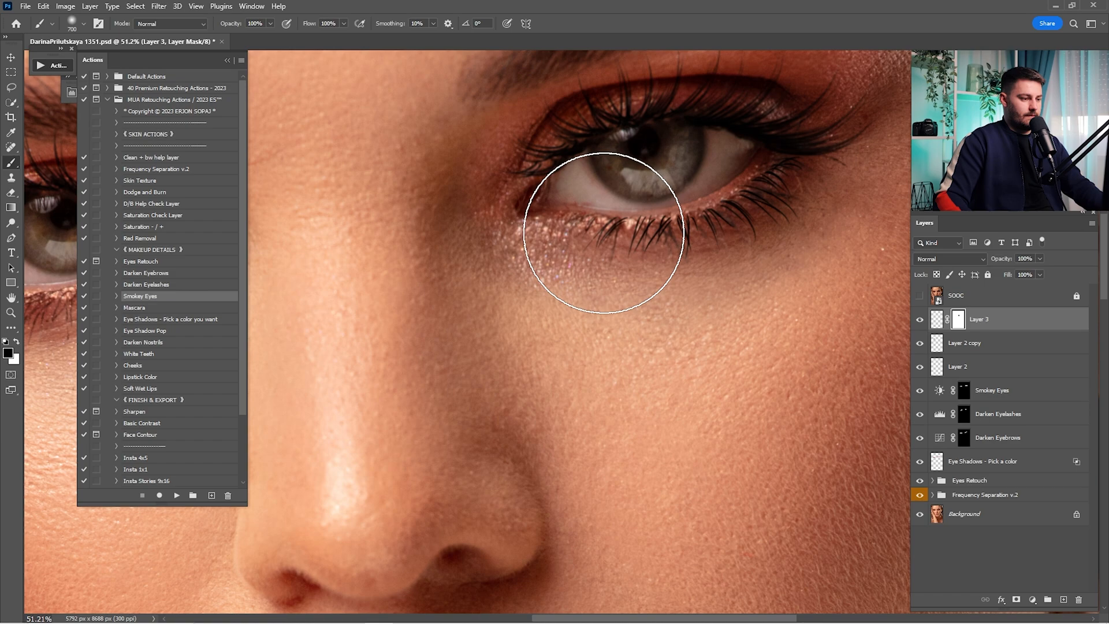
key(ctrl+0)
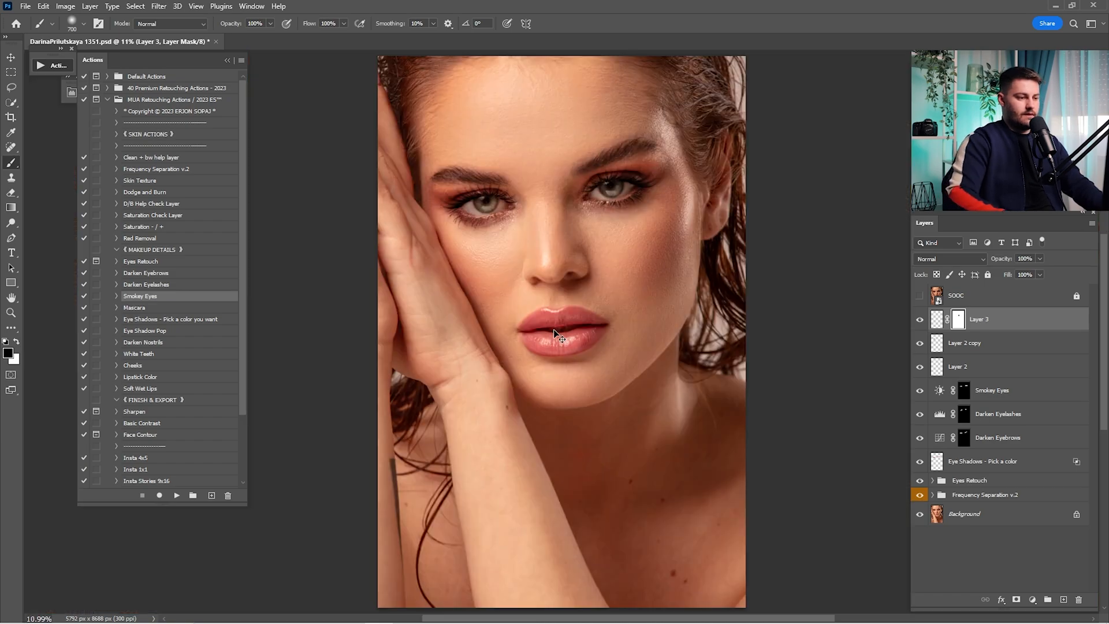
click(919, 322)
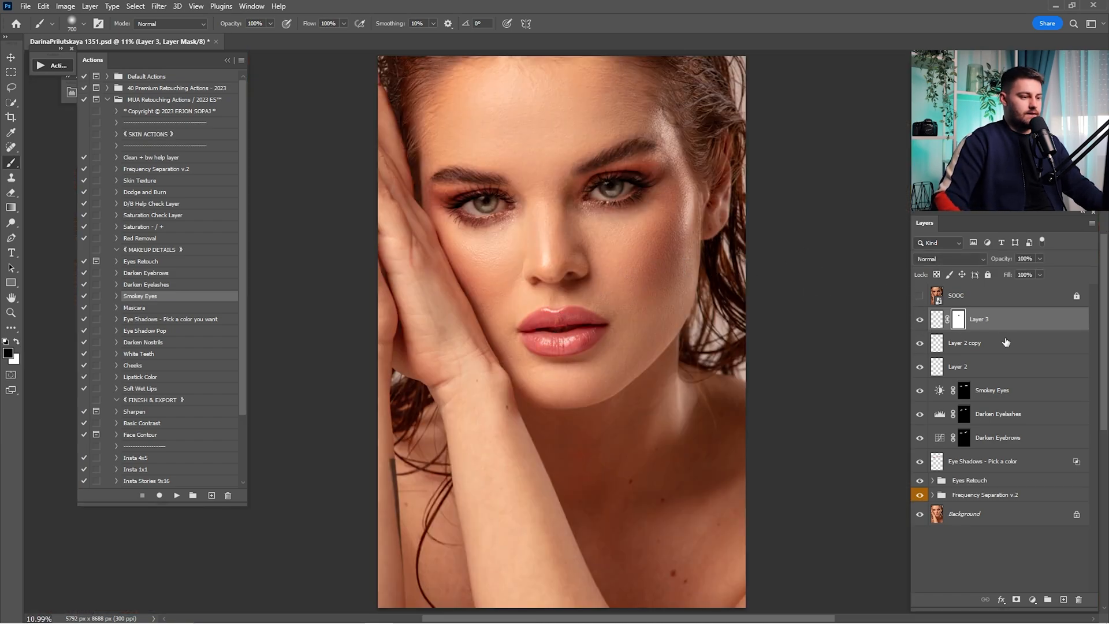
- Duplicate the masked Layer 3 lower lashes and flip the copy horizontally
mouse_move(1008, 322)
mouse_down()
mouse_move(1037, 578)
mouse_move(1064, 599)
mouse_up()
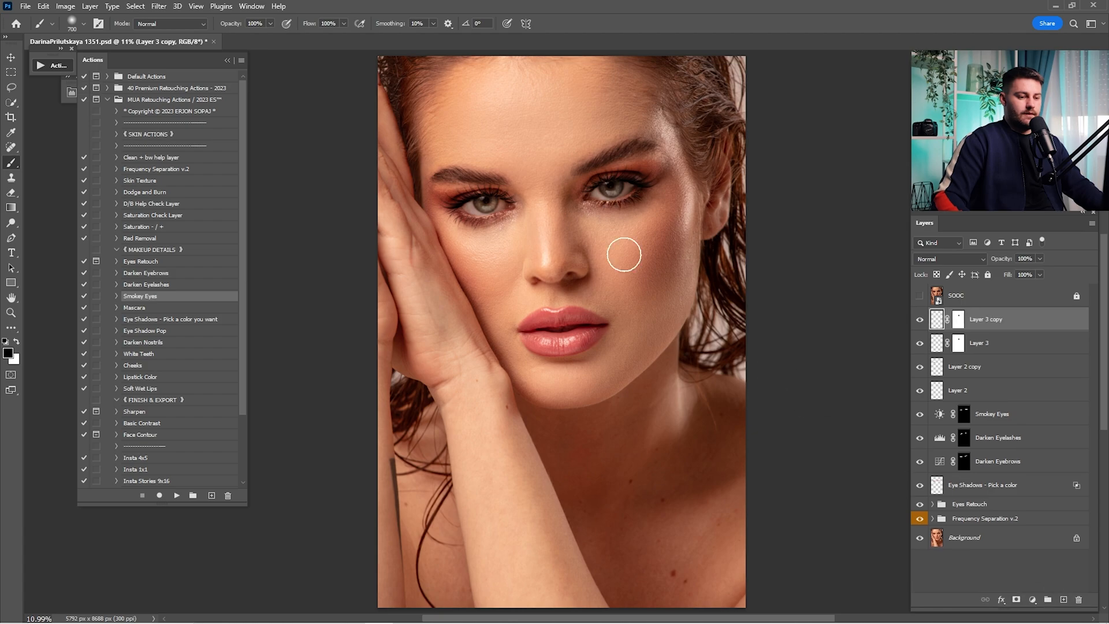
key(z)
click(585, 234)
key(ctrl+t)
right_click(652, 194)
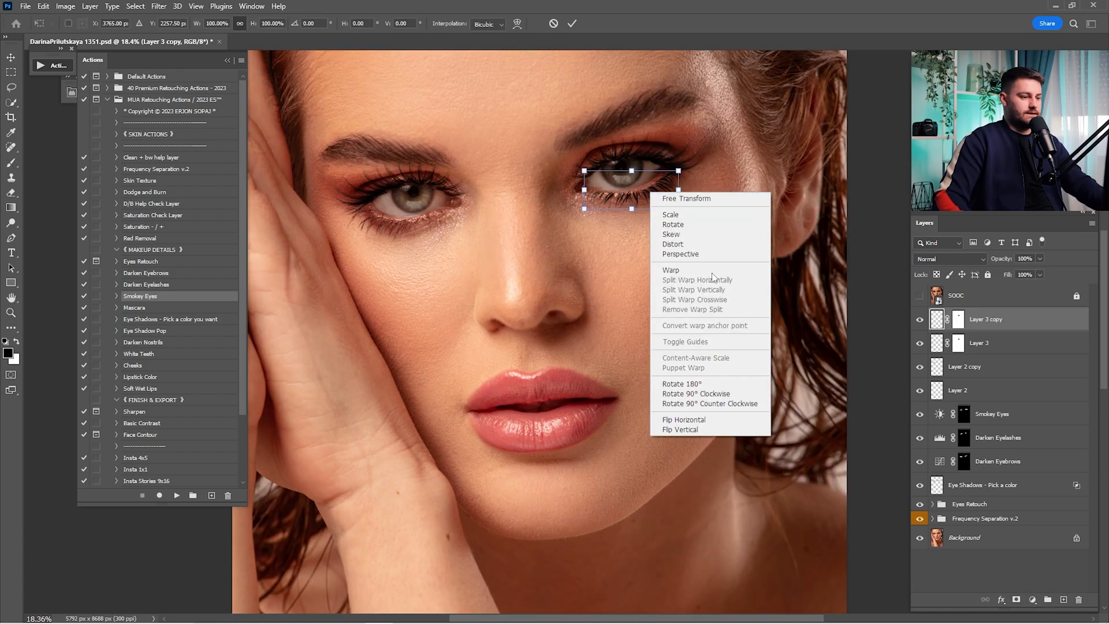
click(732, 421)
key(Return)
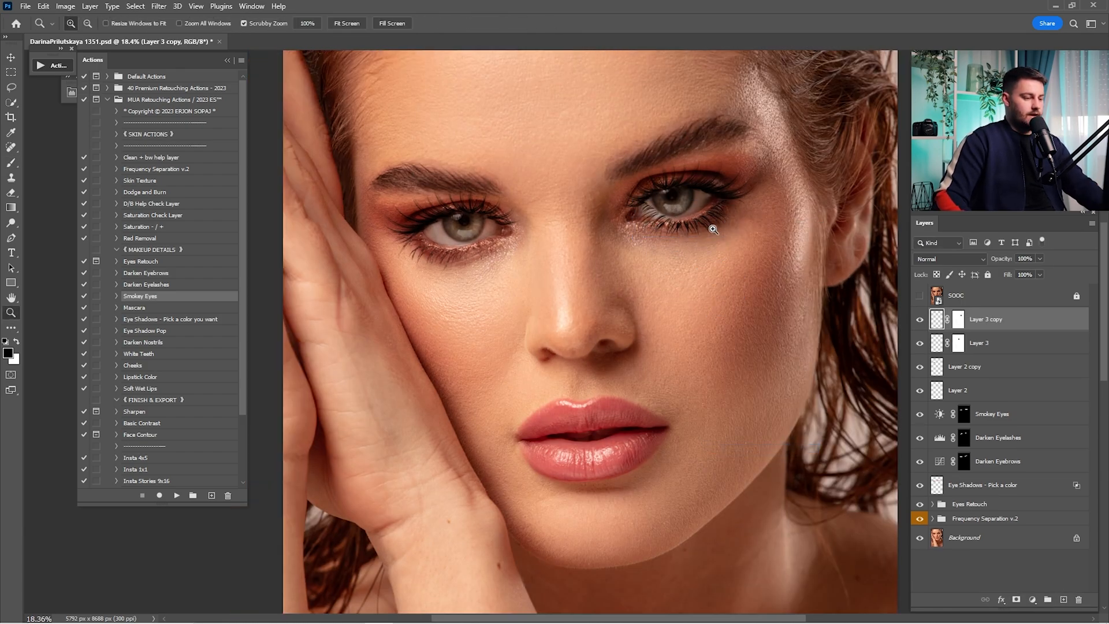
- Move the flipped lower lash copy under the model's right eye
click(506, 244)
click(506, 245)
key(v)
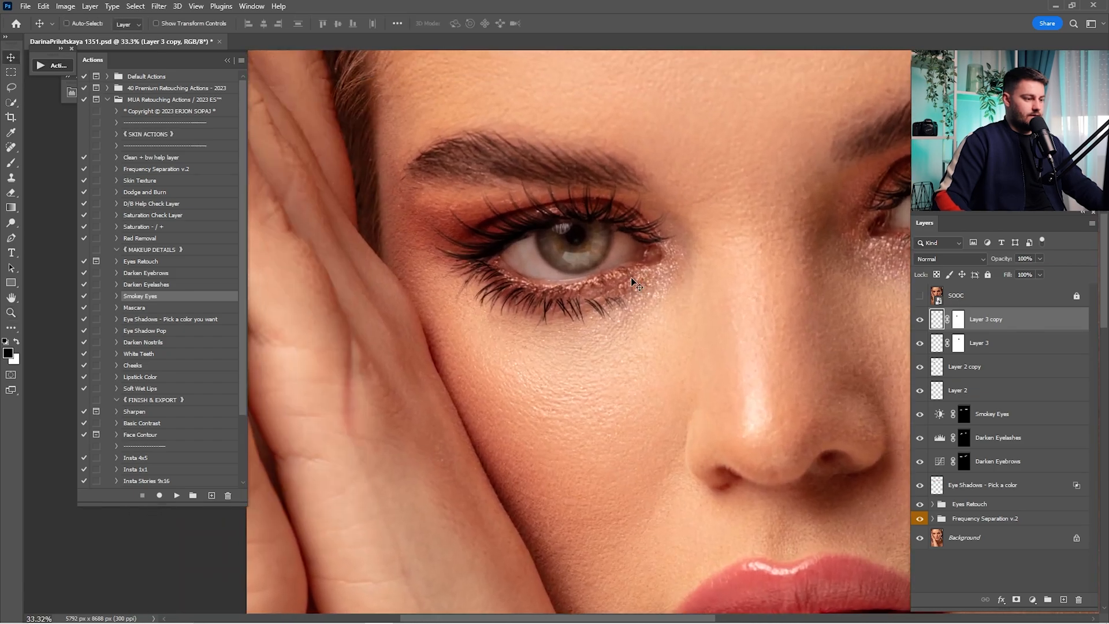
- Rotate the lower lash copy to about -9.5° and reposition it to follow the lower lid of the model's right eye
key(ctrl+t)
drag(687, 310, 688, 296)
drag(576, 297, 581, 287)
drag(683, 285, 684, 272)
drag(595, 287, 592, 288)
drag(664, 261, 681, 260)
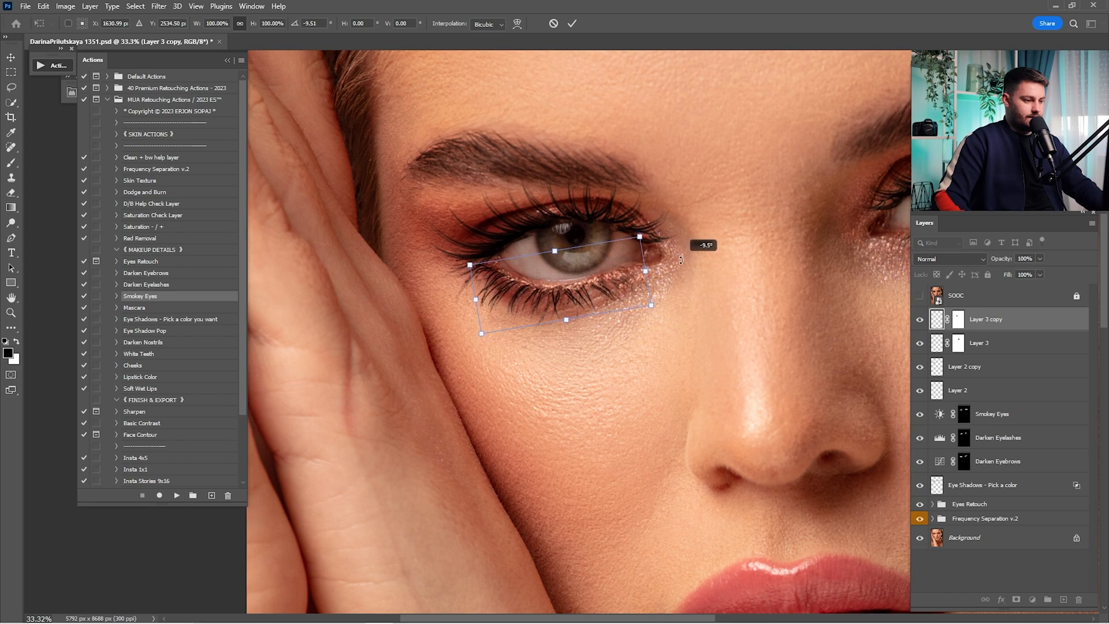
key(Return)
drag(486, 273, 540, 274)
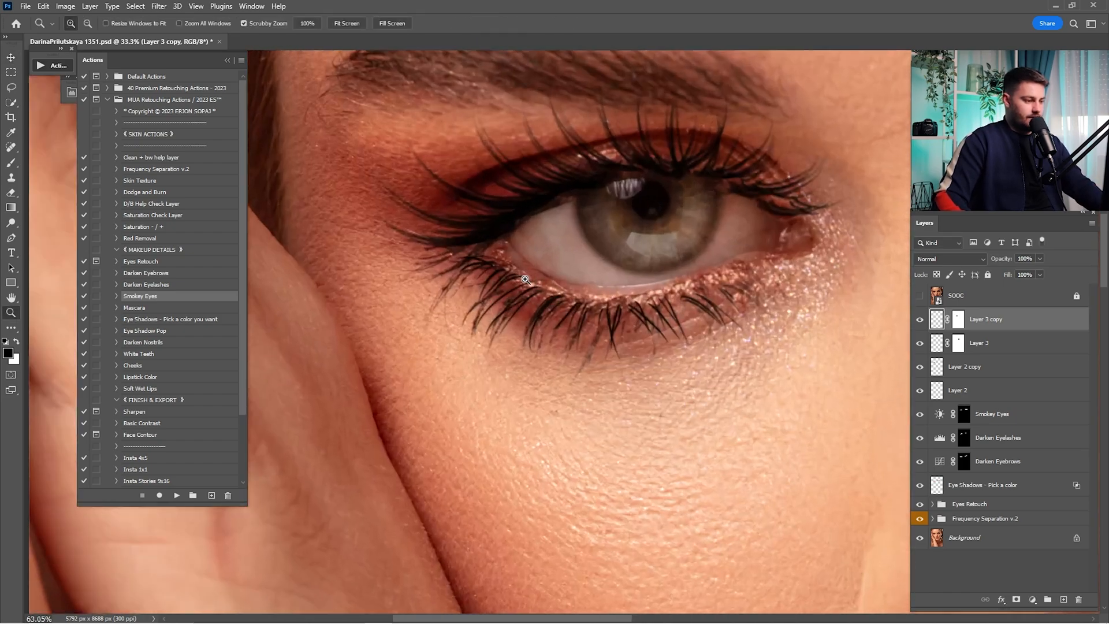
- Warp the Layer 3 copy lower lashes, pulling the inner edge and outer corner up to fit the model's right lower lid
click(919, 327)
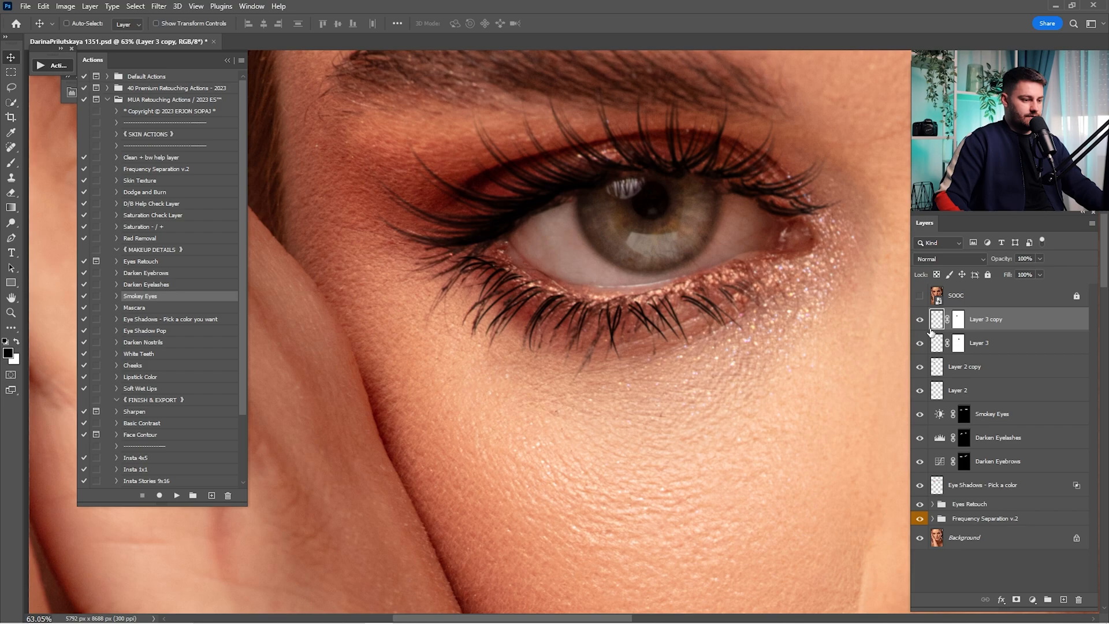
key(ctrl+t)
right_click(690, 293)
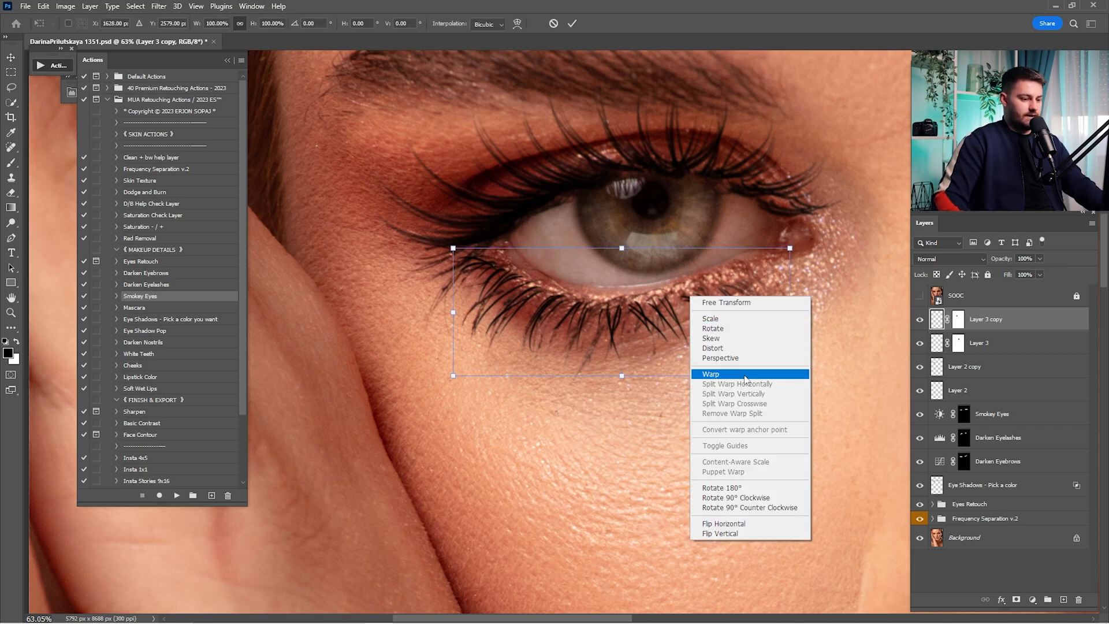
click(722, 373)
drag(778, 297, 776, 276)
drag(584, 316, 586, 313)
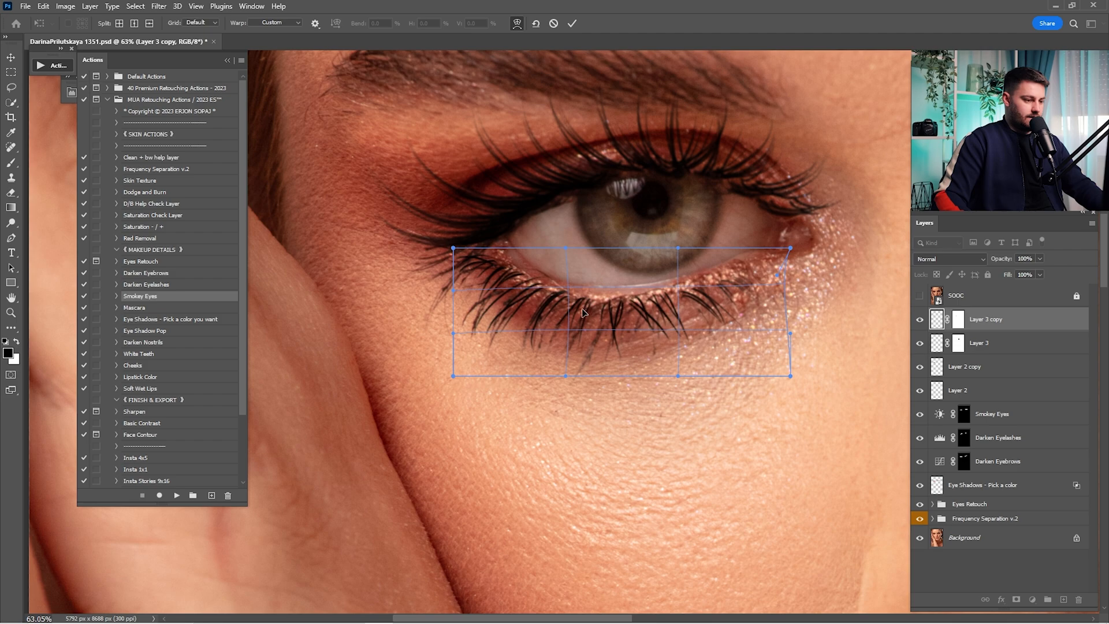
drag(454, 253, 451, 245)
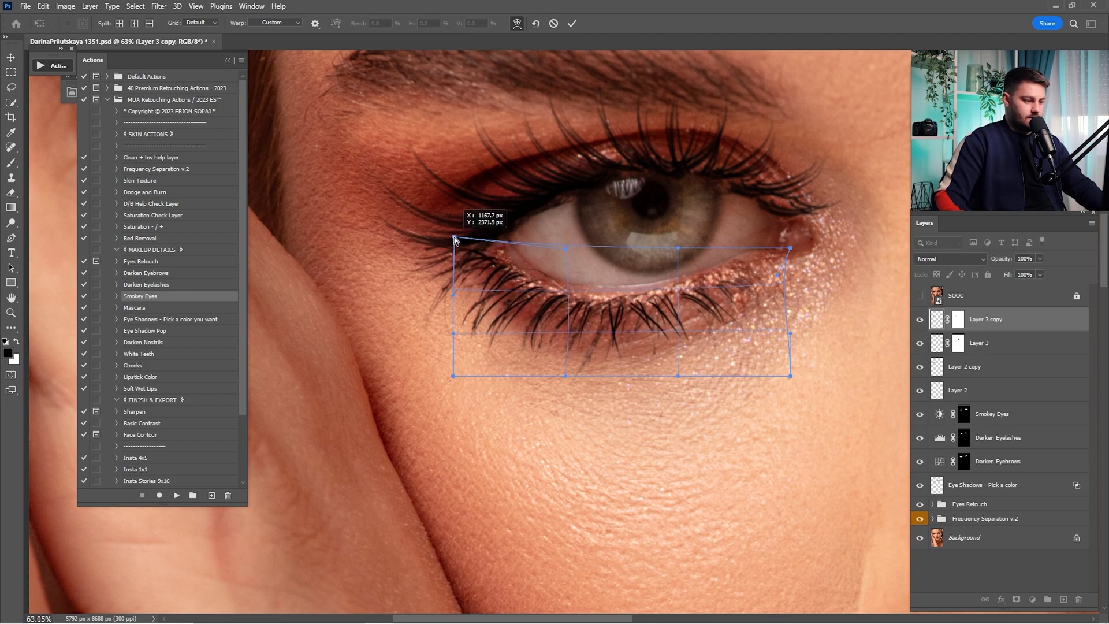
key(Return)
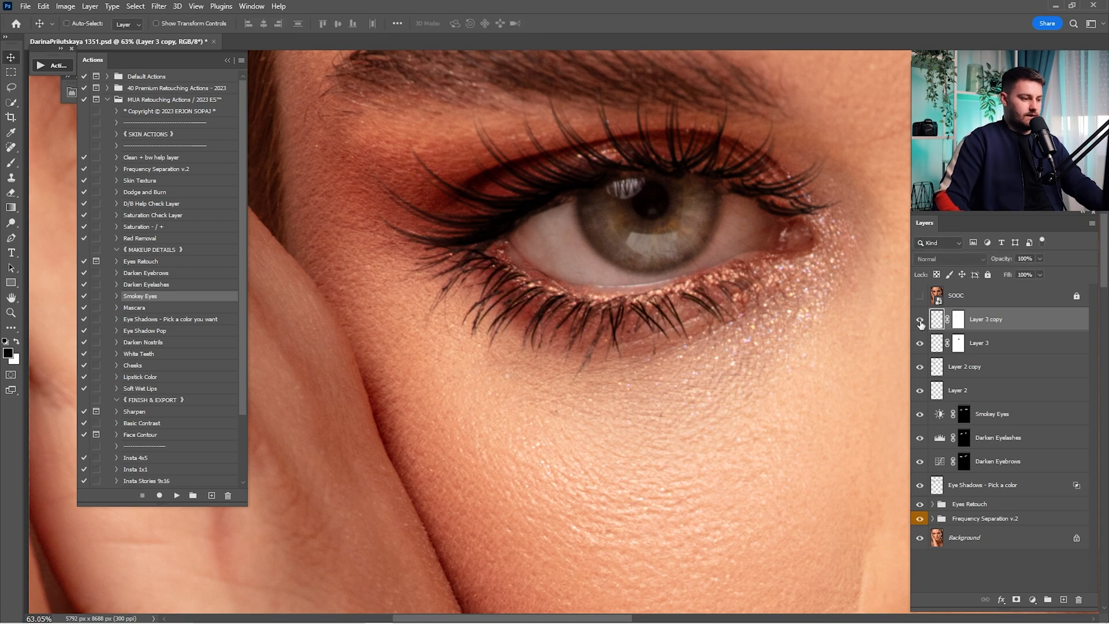
- Compare the whole retouched portrait with the original by toggling the SOOC layer on and off
key(ctrl+0)
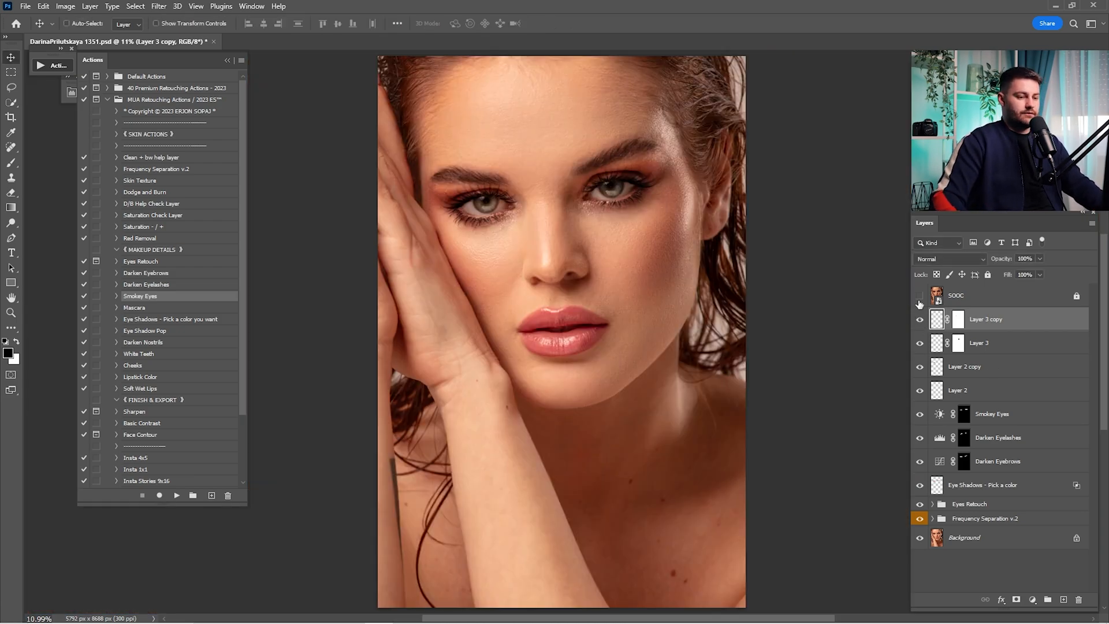
click(920, 302)
click(919, 301)
click(919, 301)
click(919, 302)
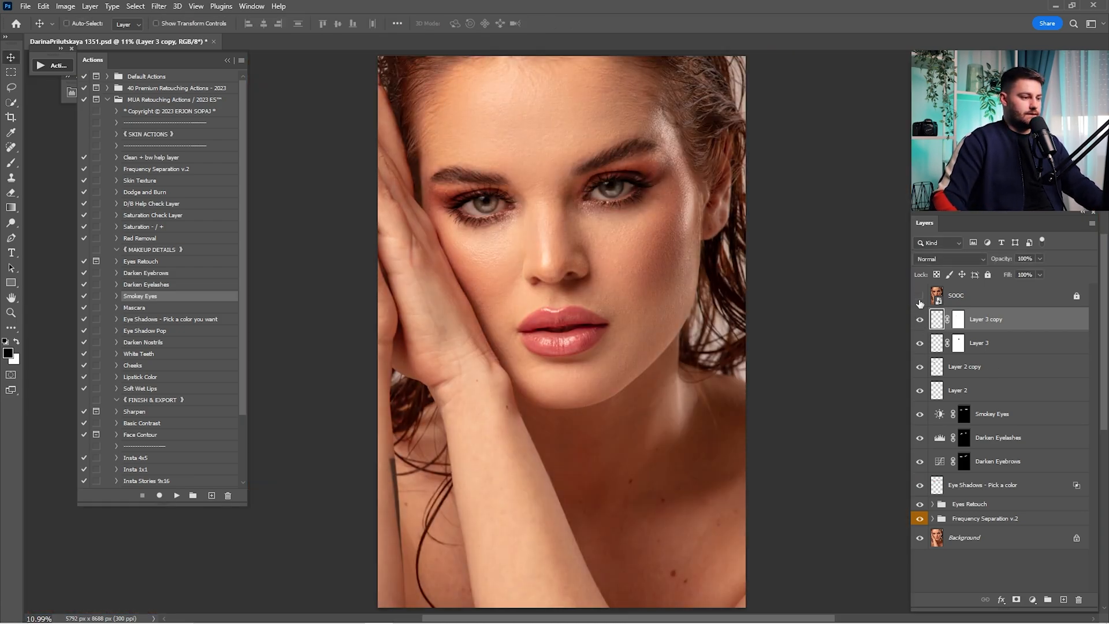
click(919, 302)
click(919, 301)
click(919, 302)
click(920, 301)
click(920, 301)
- Group the four false lash layers, from Layer 3 copy through Layer 2, under the name Eyelashes
shift+click(976, 394)
right_click(987, 319)
click(1023, 188)
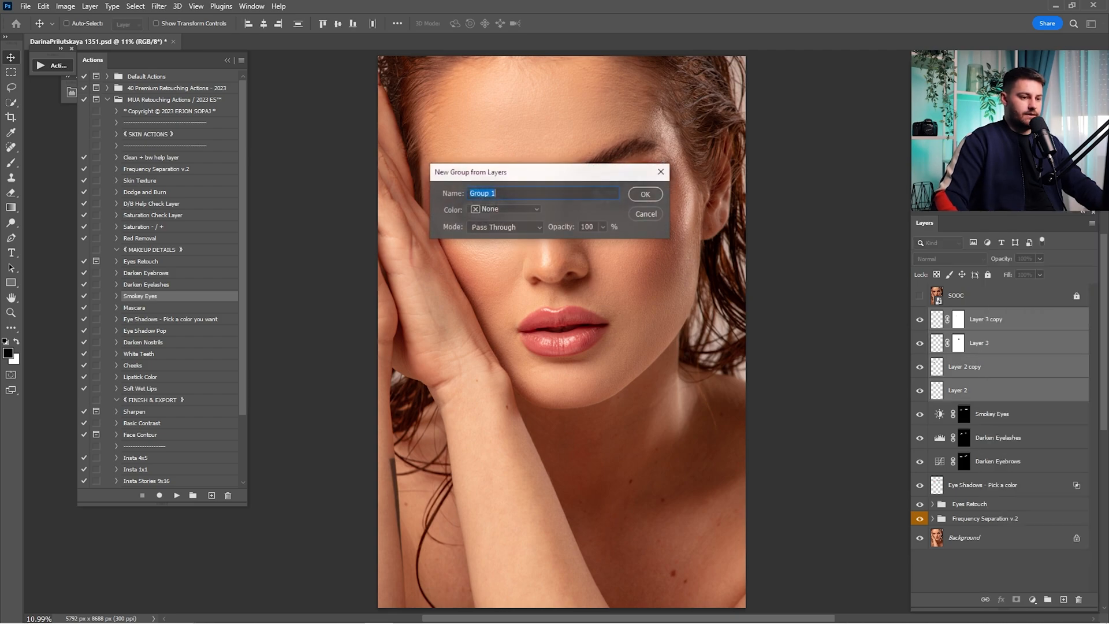
text(Eyelashes)
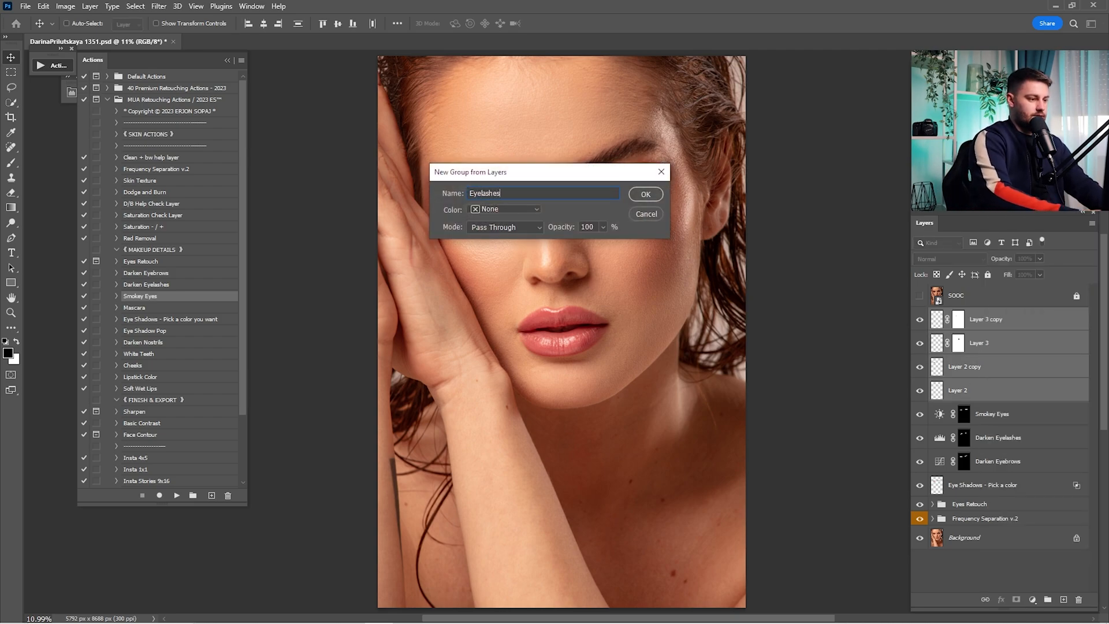
key(Return)
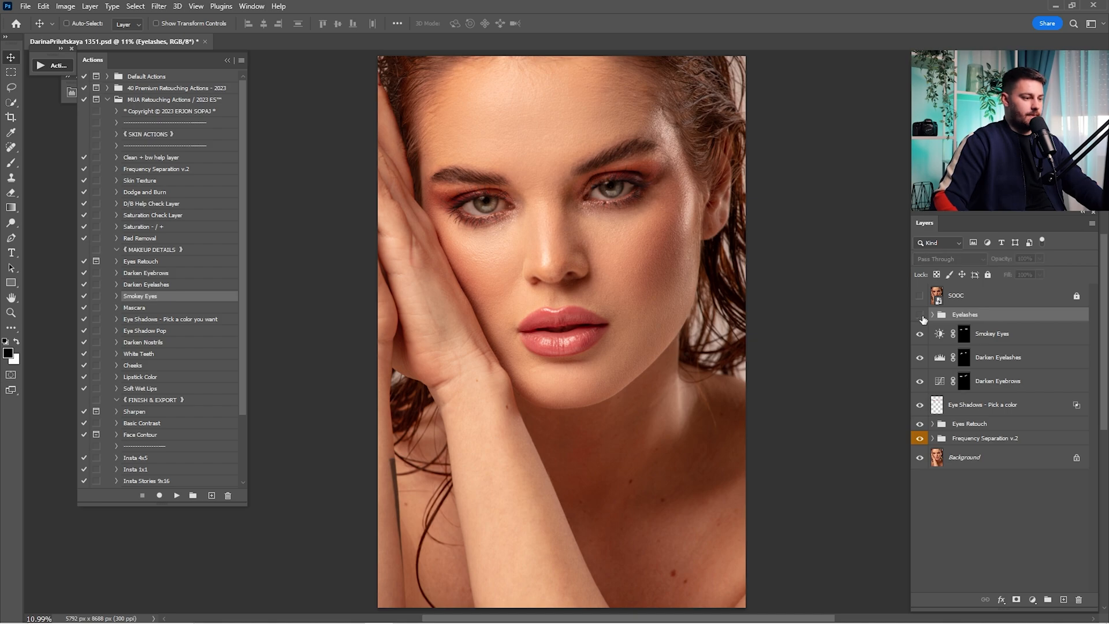
- Compare the portrait with and without the Eyelashes group and leave the group hidden
click(920, 315)
click(920, 316)
click(920, 315)
click(921, 315)
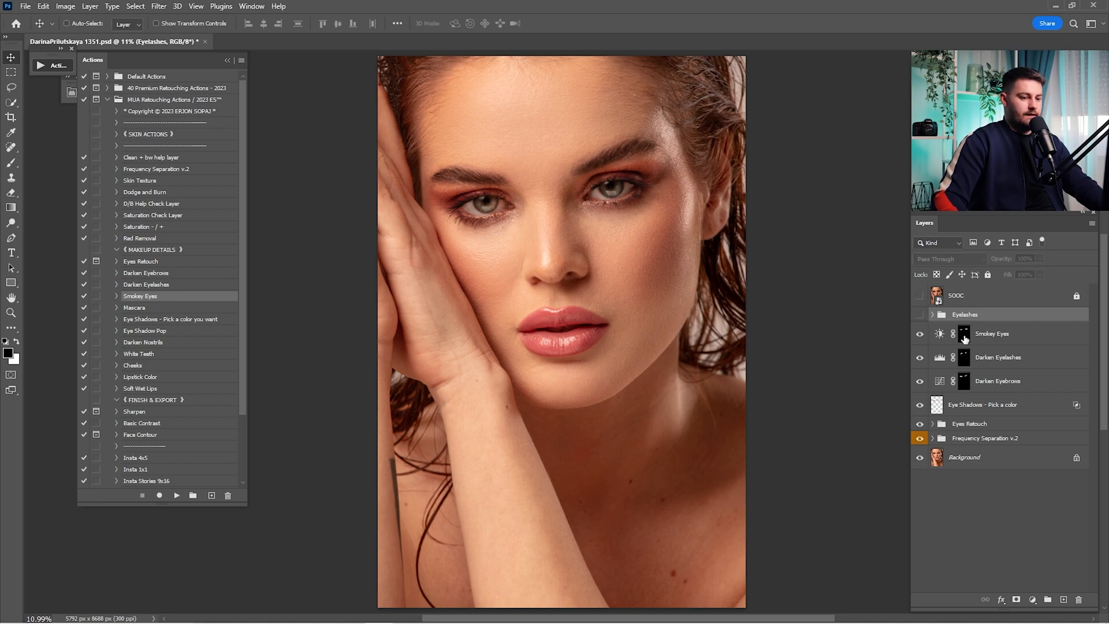
- Duplicate the Background layer and group the copy with all retouching layers up to Smokey Eyes as Retouch
click(1001, 341)
drag(976, 465, 1064, 604)
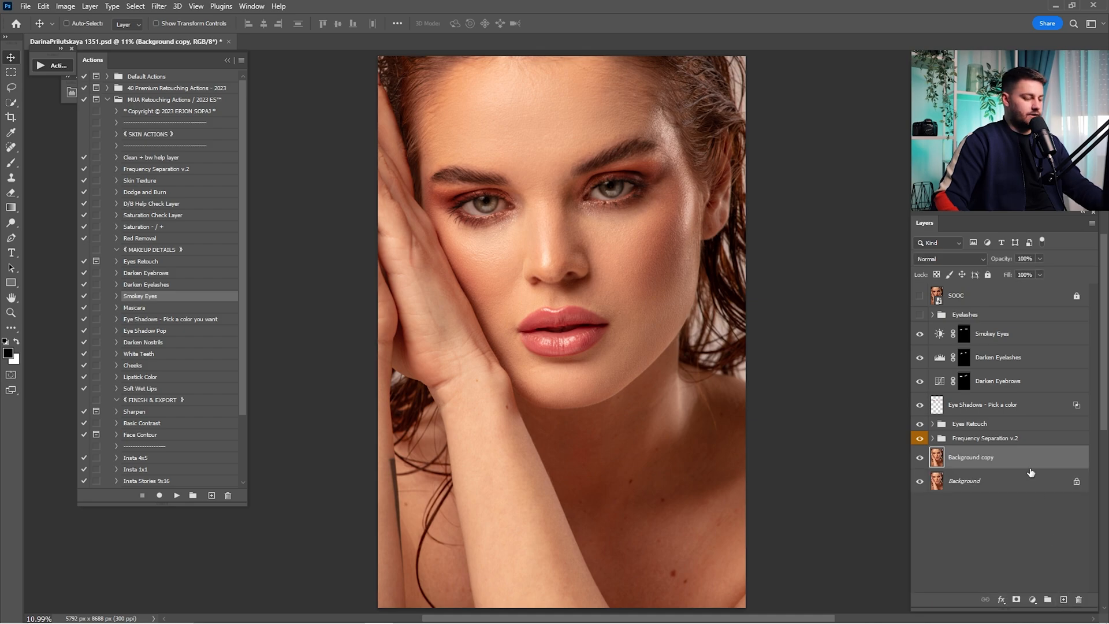
right_click(989, 335)
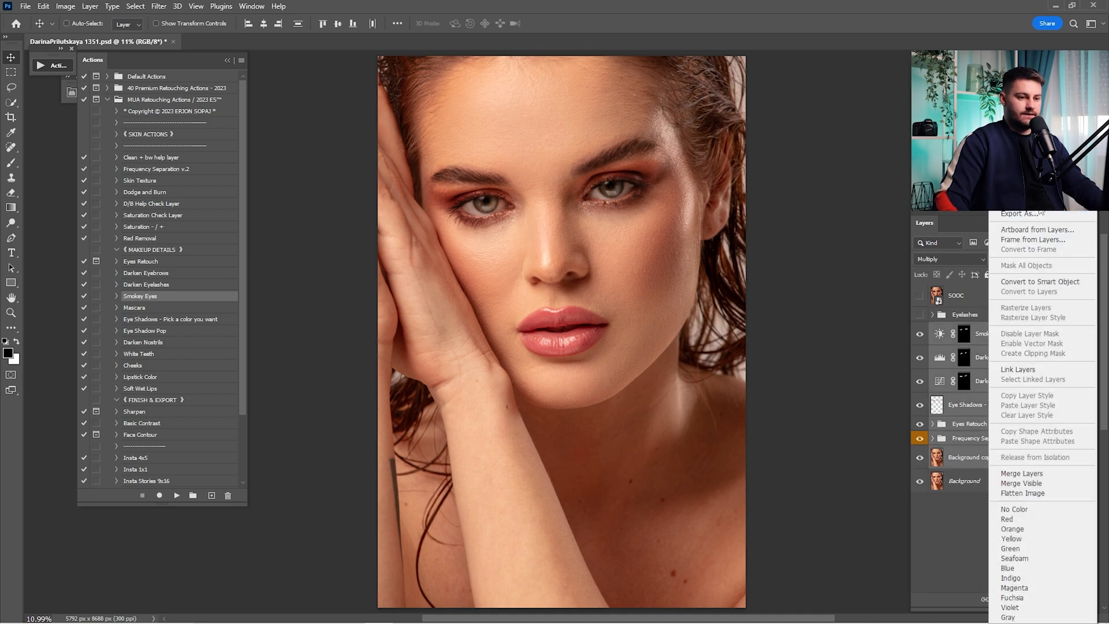
click(1023, 188)
text(Ret)
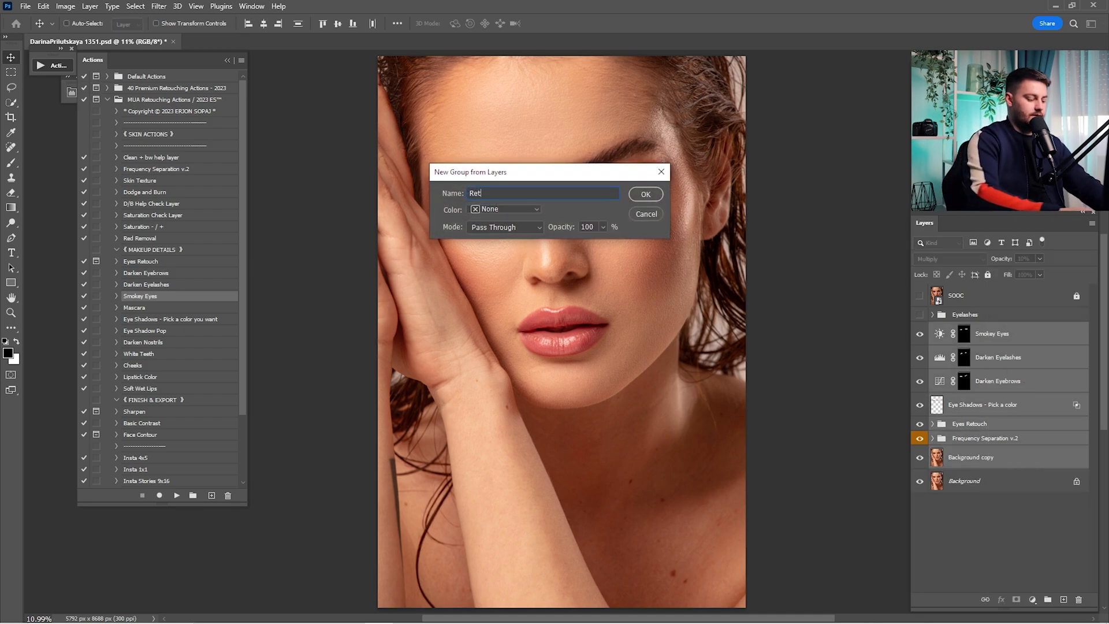
text(ouch)
key(Return)
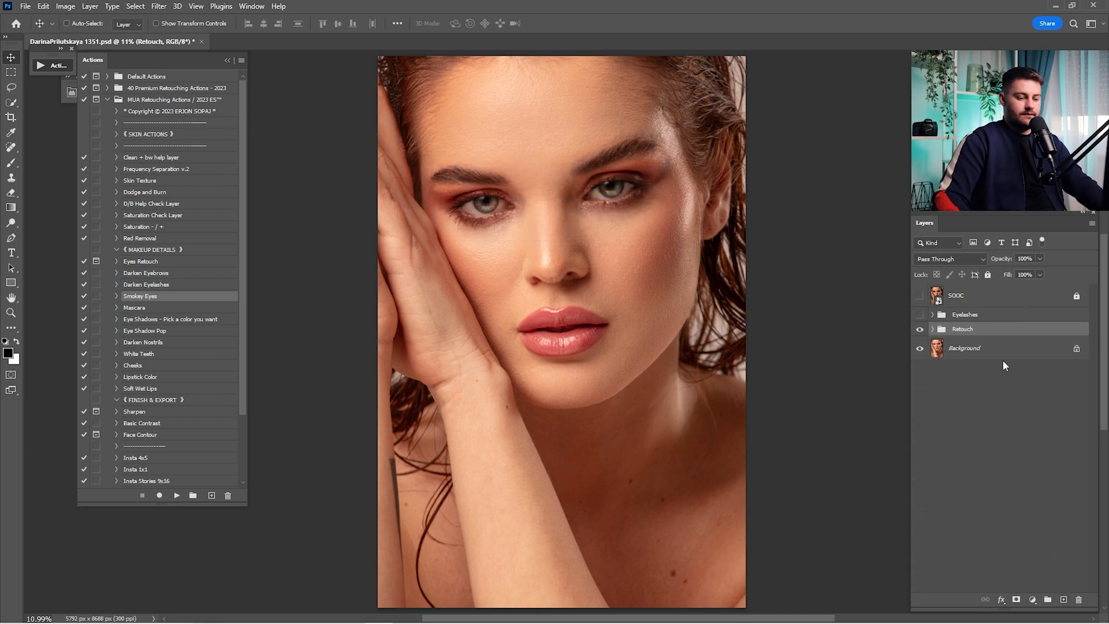
- Merge a duplicate of the Retouch group into one layer, with the original group hidden and the Eyelashes group shown
key(ctrl+j)
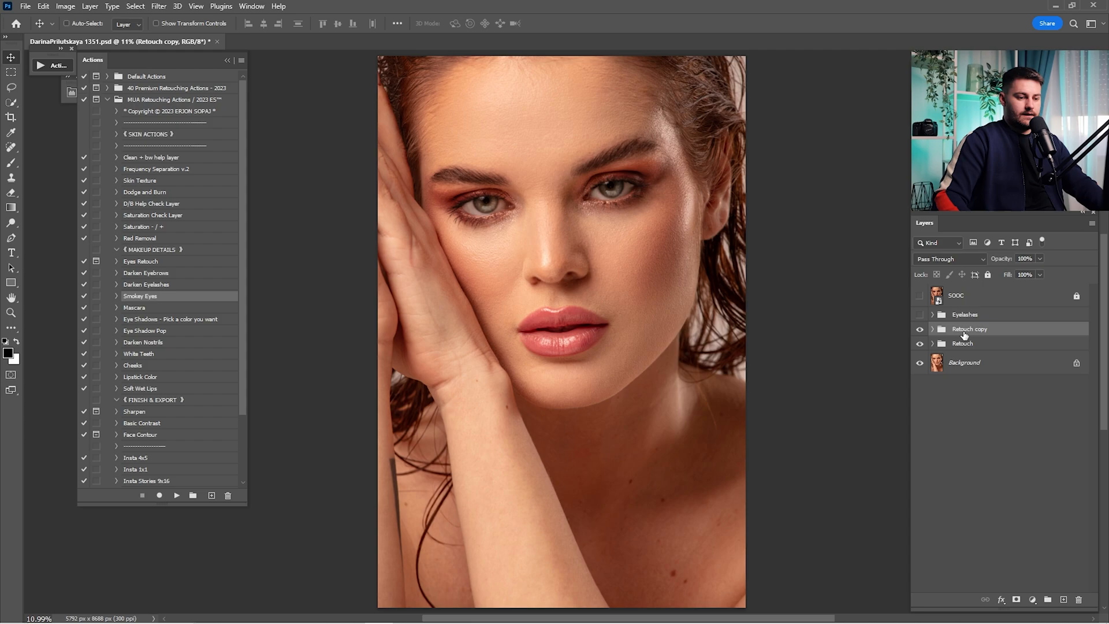
right_click(964, 335)
click(1005, 496)
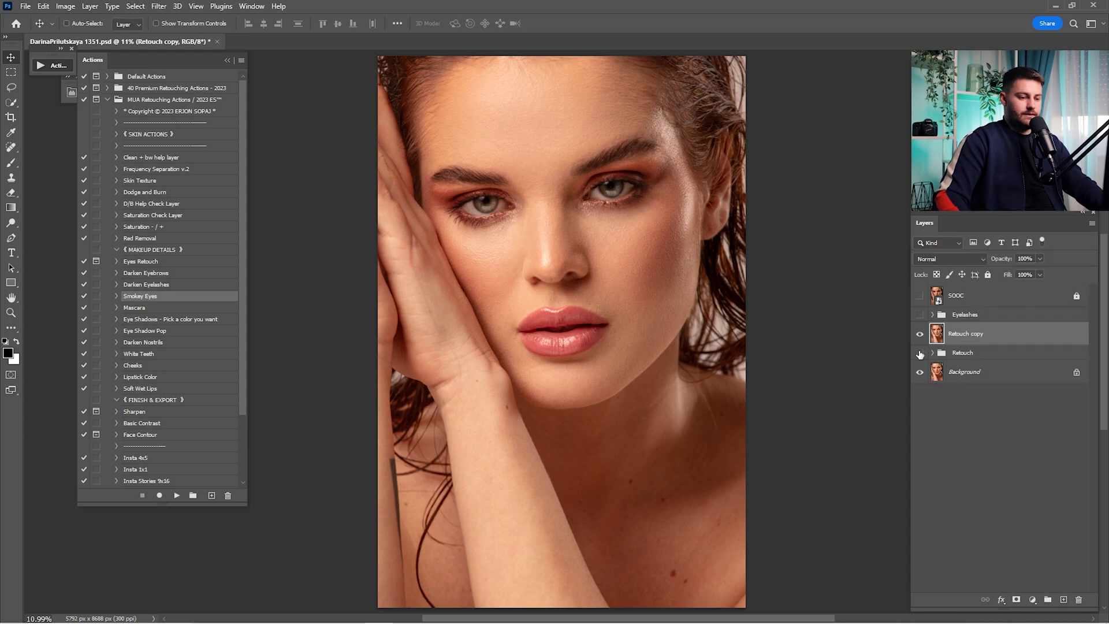
drag(460, 229, 552, 250)
click(919, 316)
- Remove the stray natural lash and dark specks under the model's right eye with a 60 px Spot Healing Brush
key(z)
click(5, 148)
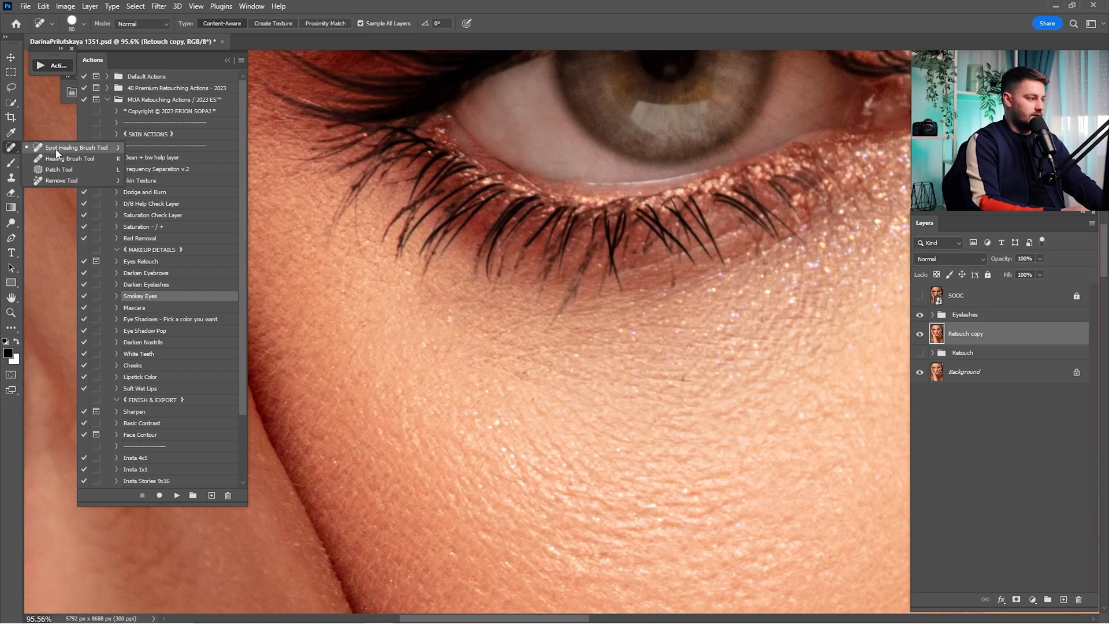
mouse_move(553, 317)
mouse_down()
mouse_move(575, 280)
mouse_move(572, 296)
mouse_up()
click(673, 282)
click(686, 376)
click(523, 376)
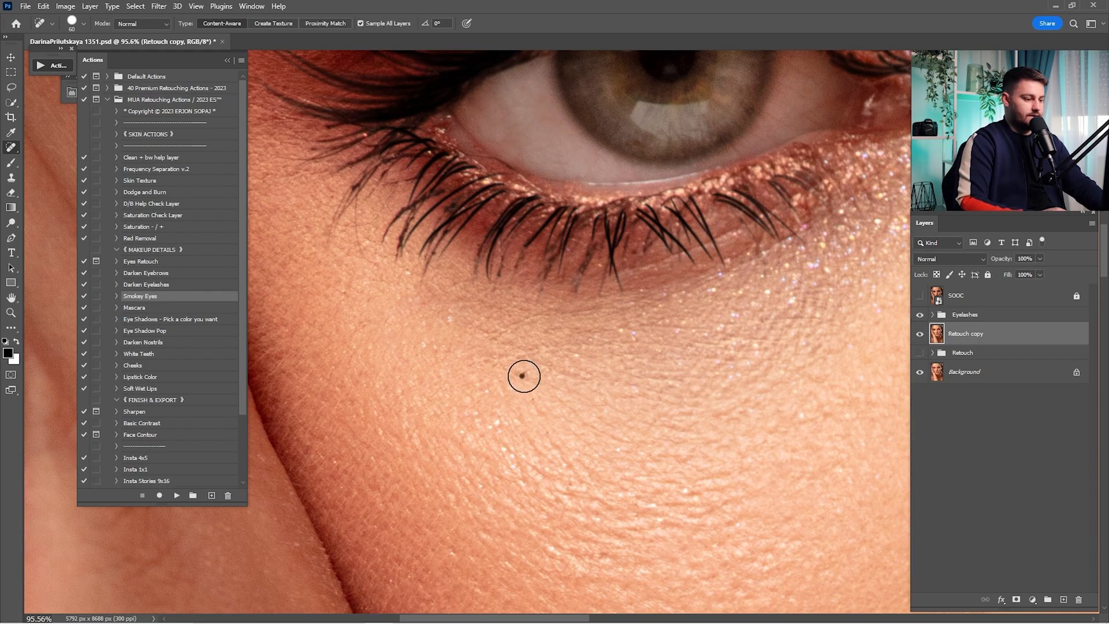
drag(524, 376, 630, 454)
mouse_move(444, 269)
mouse_down()
mouse_move(468, 323)
mouse_move(462, 312)
mouse_up()
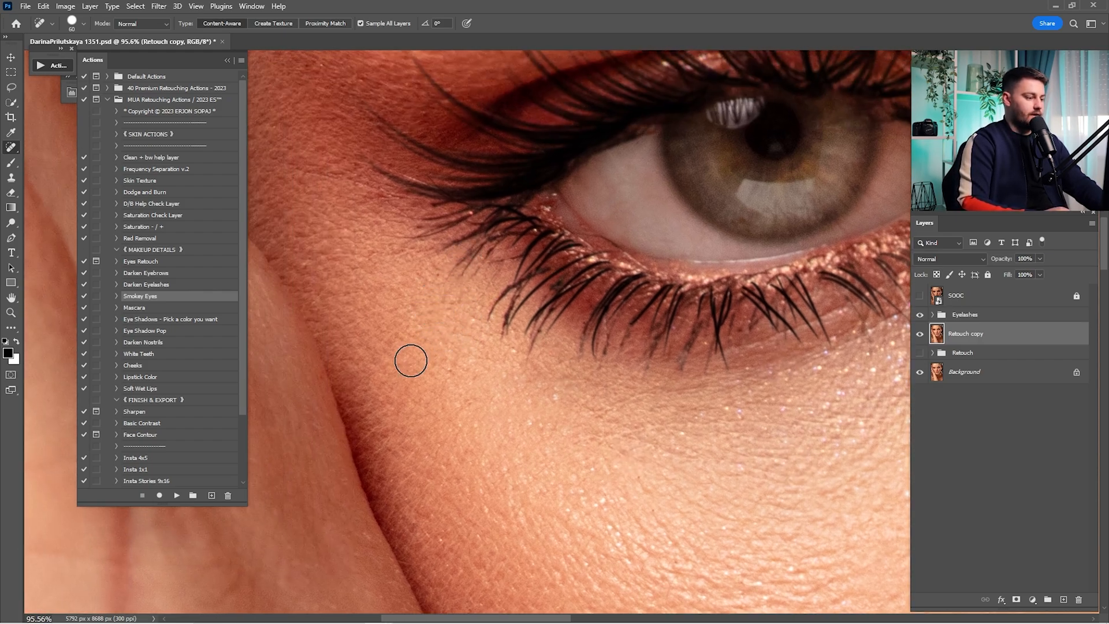
- Check the skin across to the model's left eye and spot-heal leftover stray marks around its lashes
drag(875, 249, 480, 265)
drag(682, 260, 289, 309)
mouse_move(867, 231)
mouse_down()
mouse_move(588, 261)
mouse_move(367, 313)
mouse_up()
mouse_move(494, 297)
mouse_down()
mouse_move(470, 272)
mouse_move(346, 276)
mouse_up()
mouse_move(464, 351)
mouse_down()
mouse_move(450, 321)
mouse_move(452, 331)
mouse_up()
drag(512, 309, 595, 354)
mouse_move(617, 211)
mouse_down()
mouse_move(626, 235)
mouse_move(511, 236)
mouse_up()
drag(679, 232, 645, 214)
mouse_move(613, 81)
mouse_down()
mouse_move(706, 254)
mouse_move(832, 280)
mouse_up()
drag(587, 238, 794, 124)
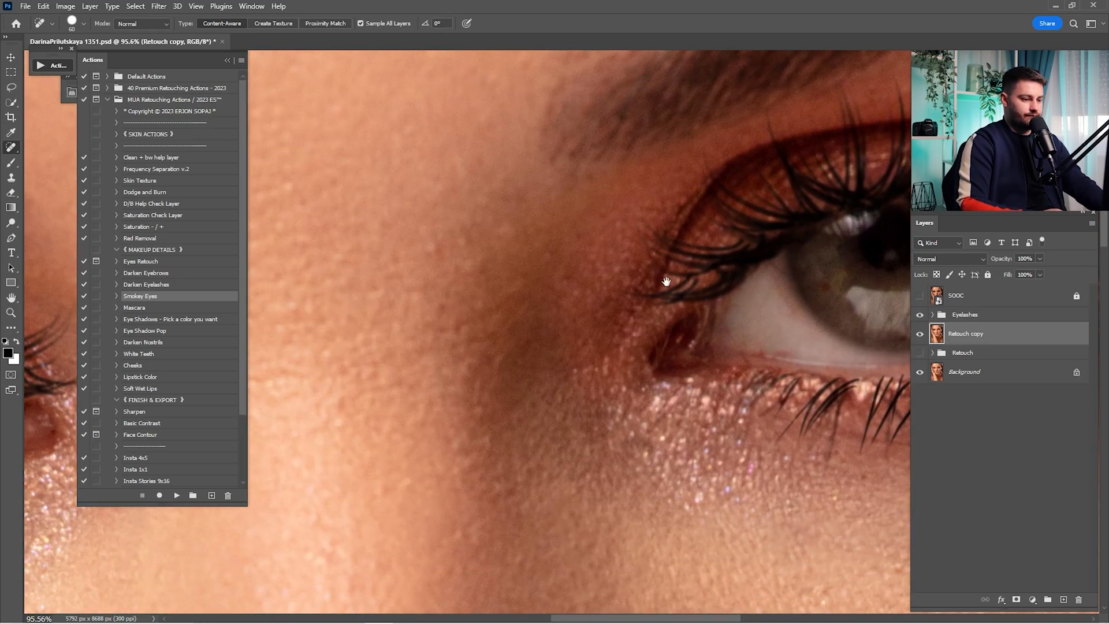
drag(667, 282, 481, 187)
drag(651, 357, 698, 371)
mouse_move(770, 328)
mouse_down()
mouse_move(559, 296)
mouse_move(569, 330)
mouse_up()
- Compare the cleaned-up full portrait with the unedited SOOC layer, leaving SOOC hidden
key(ctrl+0)
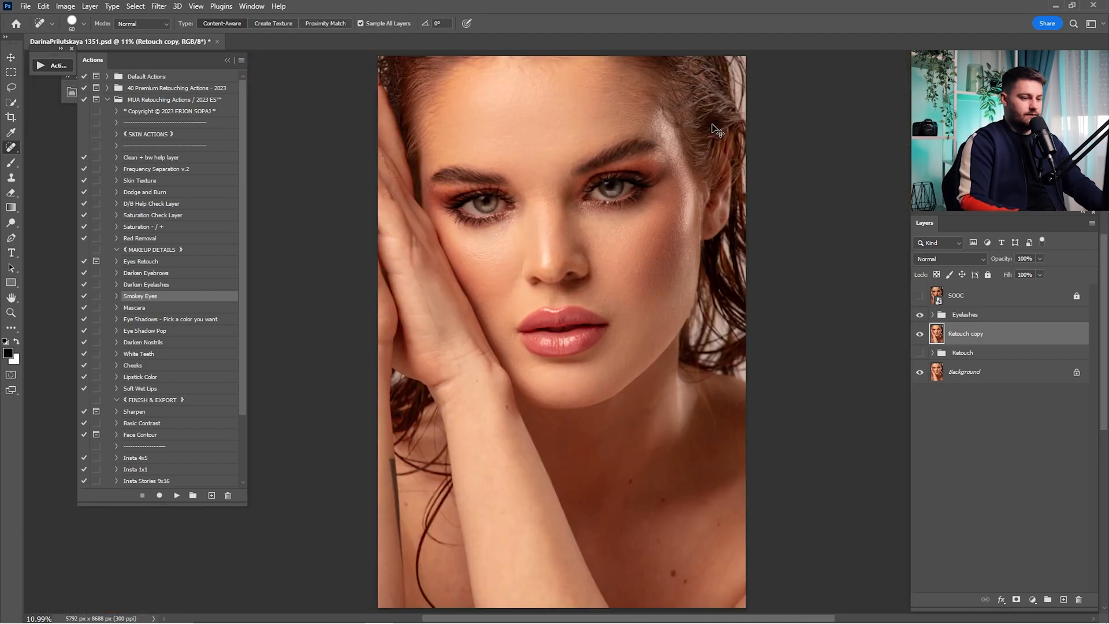
click(940, 304)
click(920, 295)
click(920, 295)
click(920, 295)
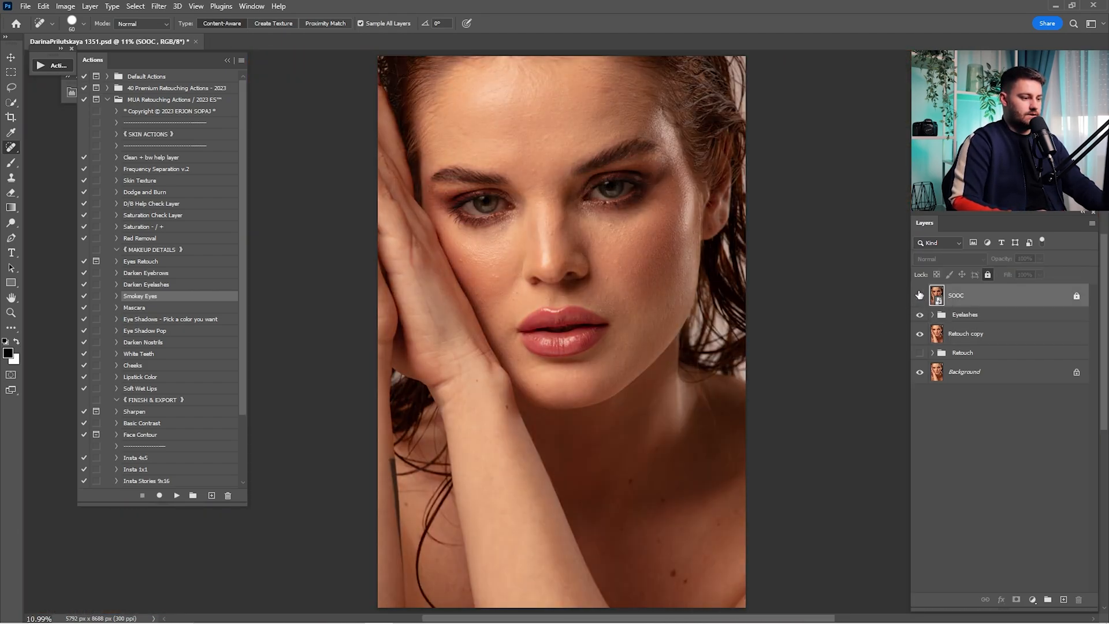
click(919, 295)
click(920, 295)
click(919, 295)
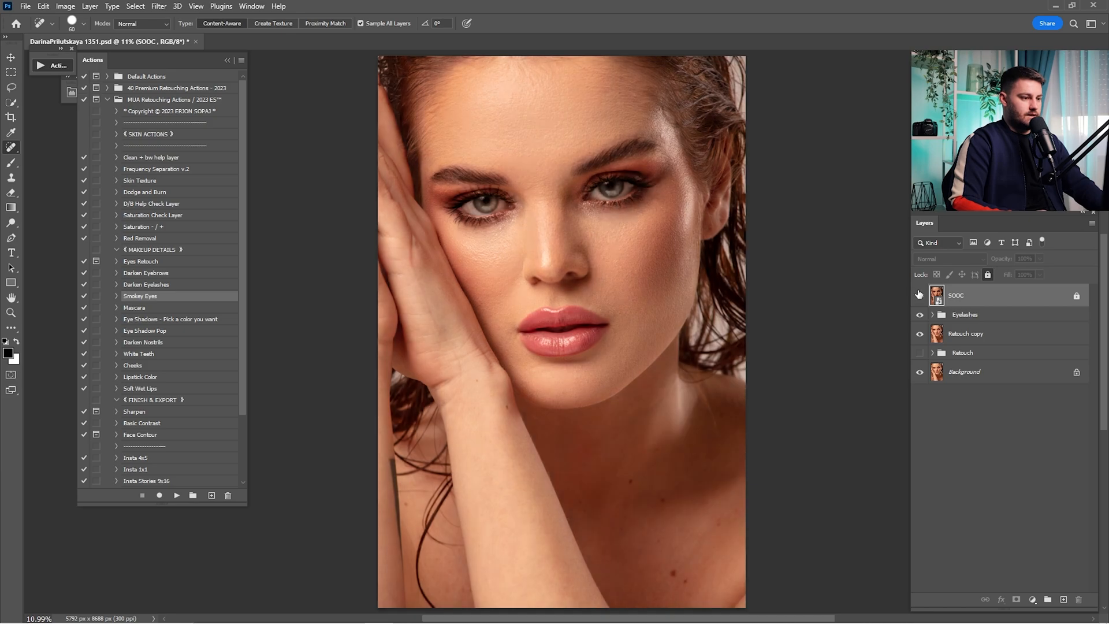
click(920, 295)
click(919, 295)
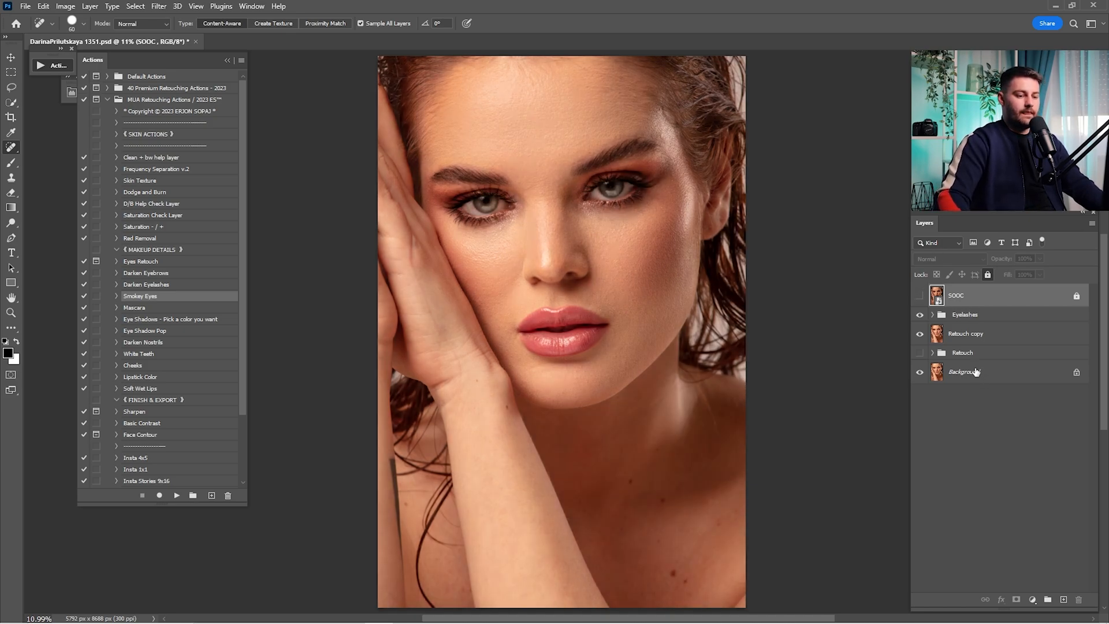
- Group the Eyelashes group and the Retouch copy layer together under the default group name
click(975, 320)
shift+click(969, 331)
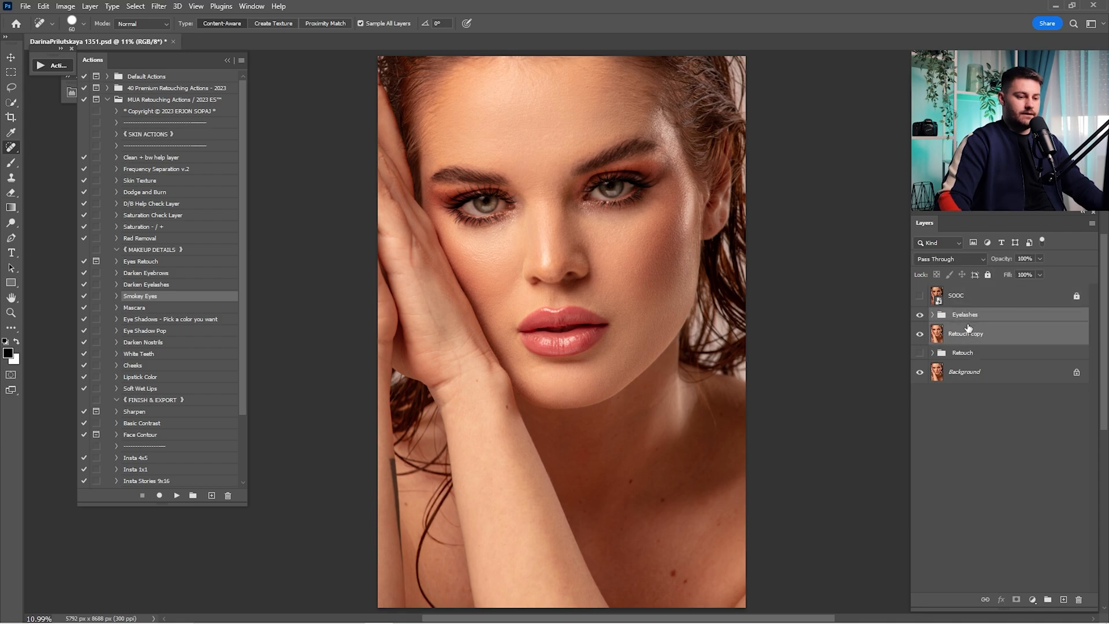
right_click(968, 314)
click(989, 188)
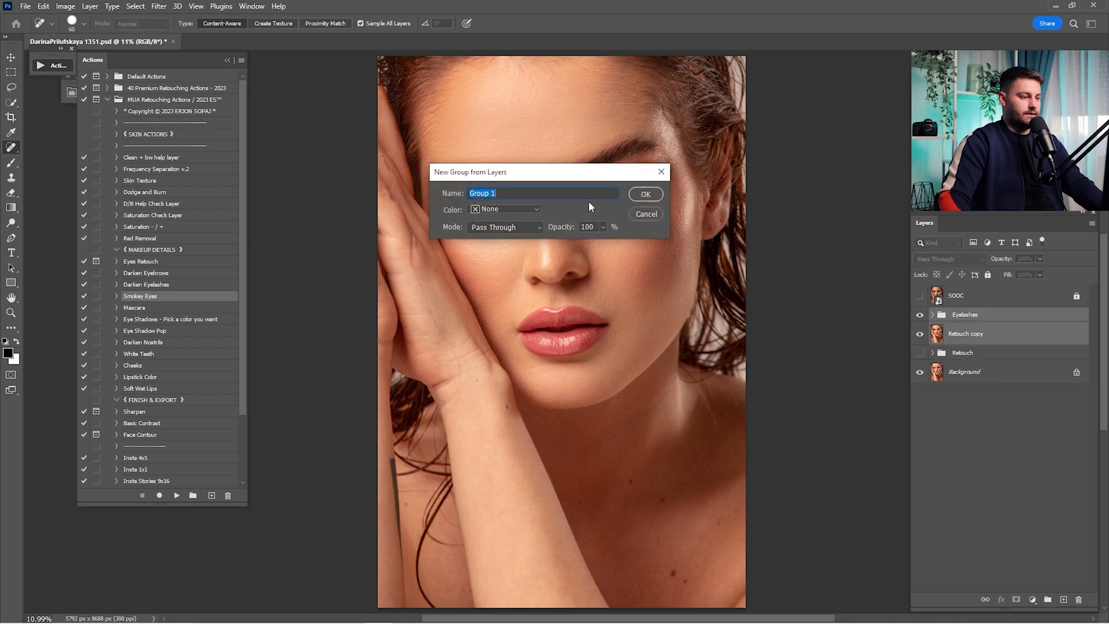
click(646, 192)
- Merge a duplicate of the combined lash and retouch group into one layer and hide the original group
drag(1016, 316, 1063, 599)
right_click(961, 320)
click(1009, 494)
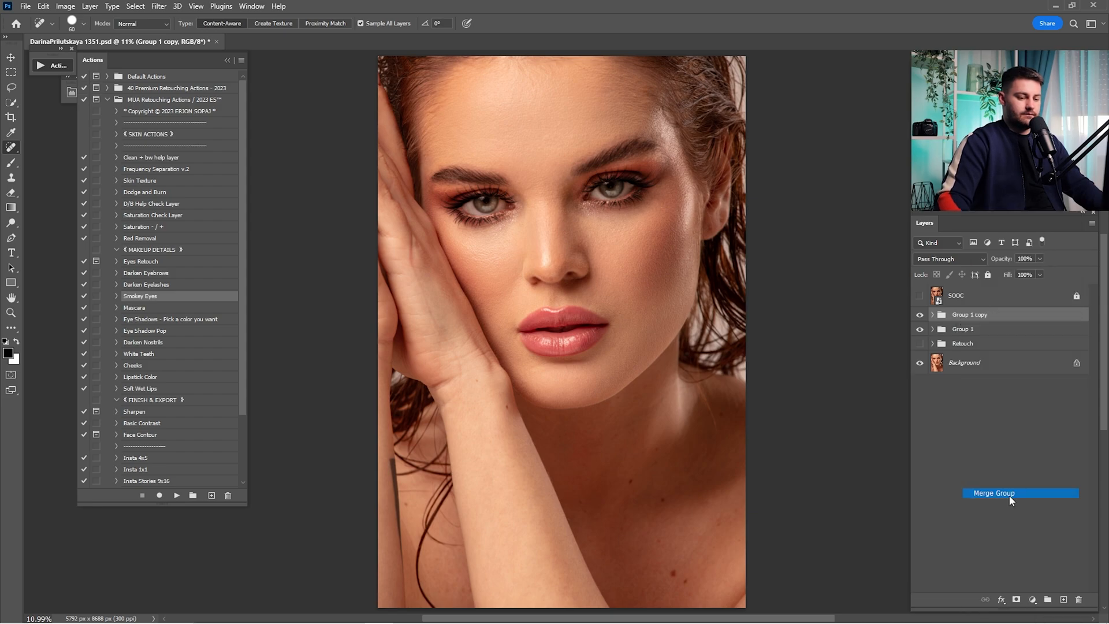
click(919, 339)
- Compare the merged portrait layer with the Background by toggling it repeatedly, leaving it visible
click(919, 320)
click(919, 320)
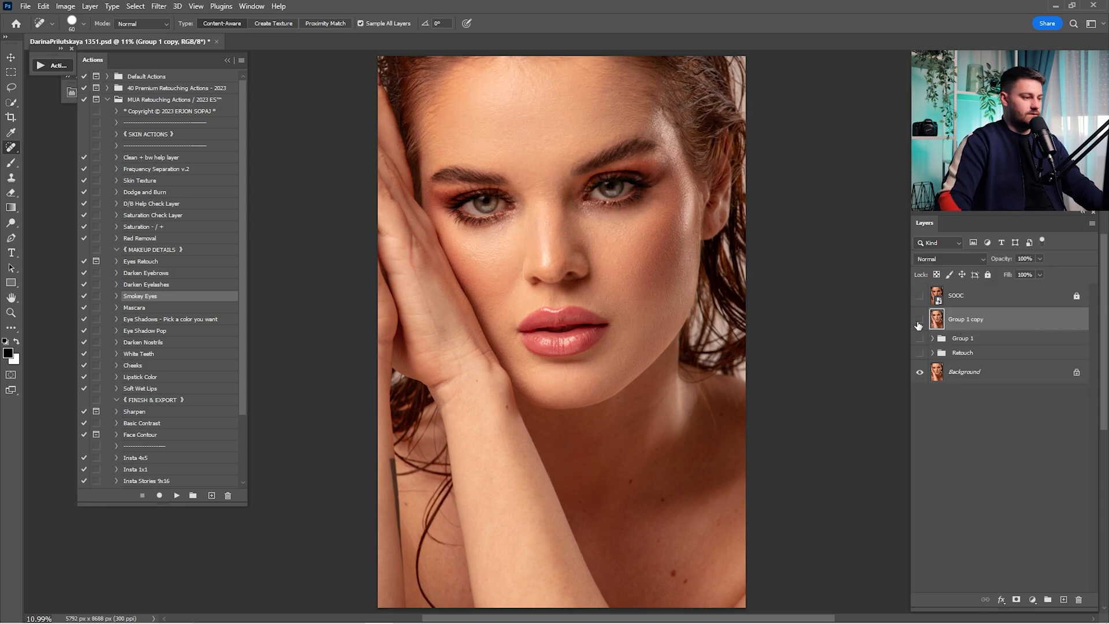
click(919, 320)
click(919, 320)
click(919, 321)
click(919, 321)
click(919, 322)
click(919, 321)
click(919, 321)
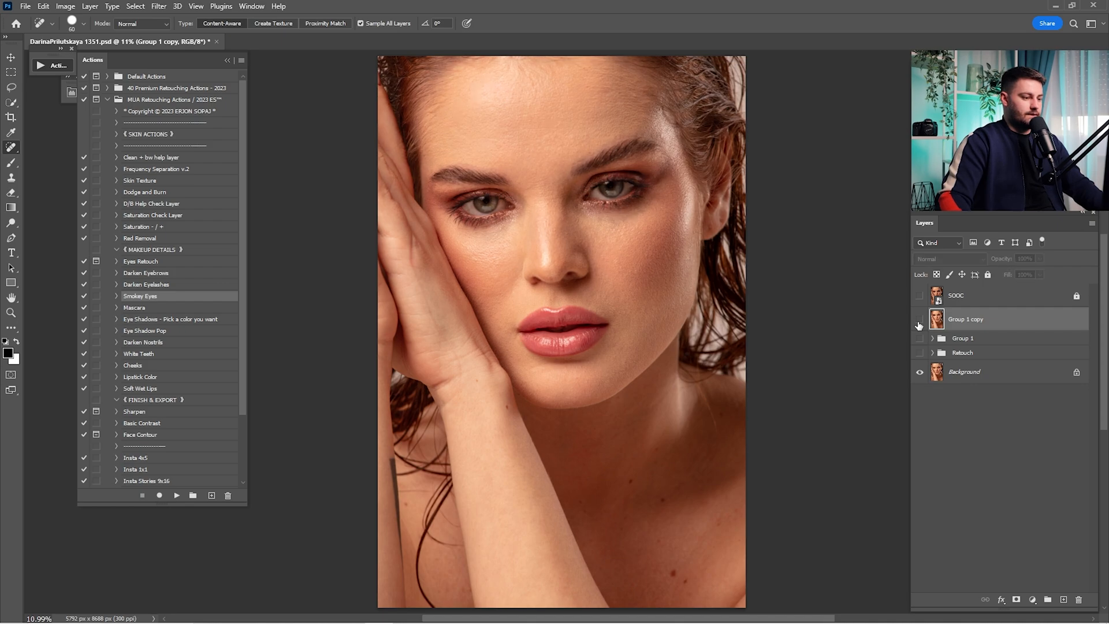
click(919, 322)
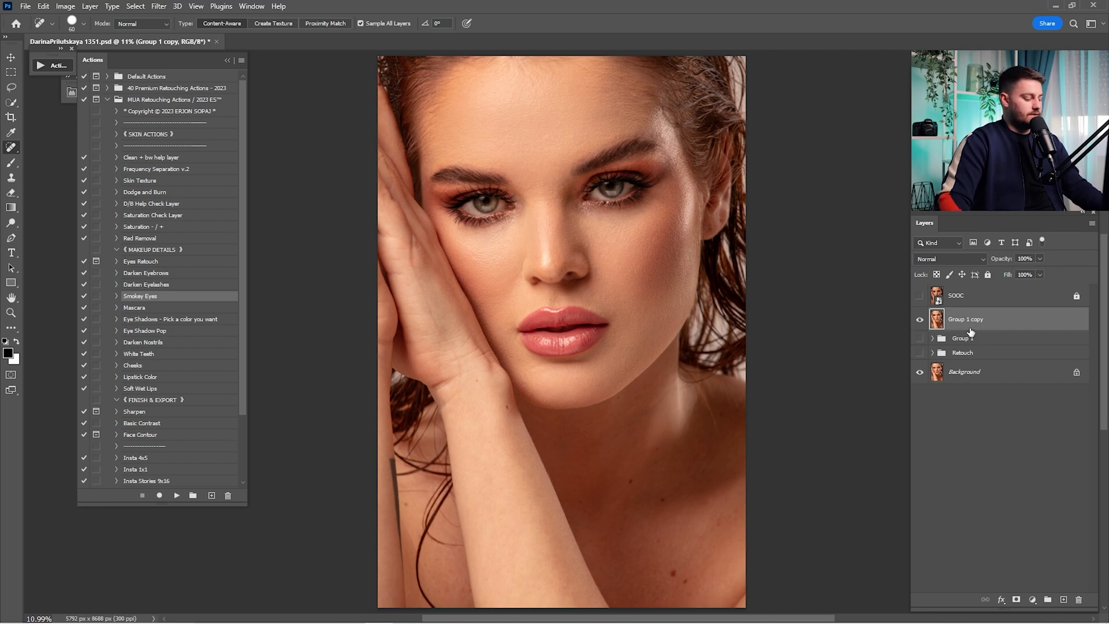
- Copy the entire merged portrait layer and create a new 5792 x 8688 px document for it
key(ctrl+a)
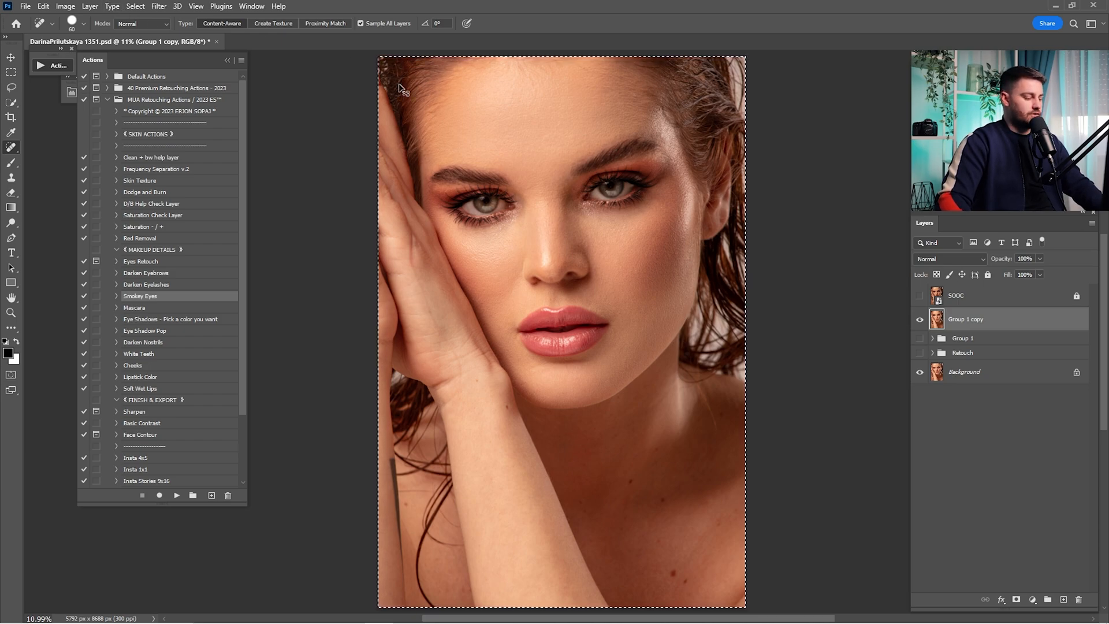
click(26, 6)
click(70, 18)
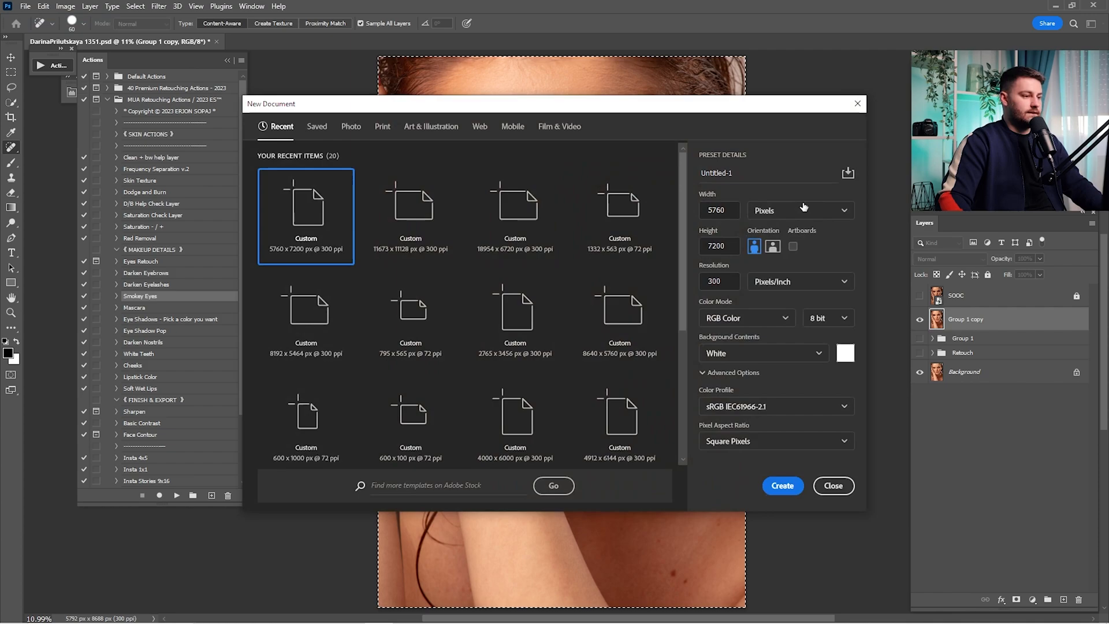
click(780, 487)
- Paste the portrait into the new document and merge it with the white Background layer
key(ctrl+v)
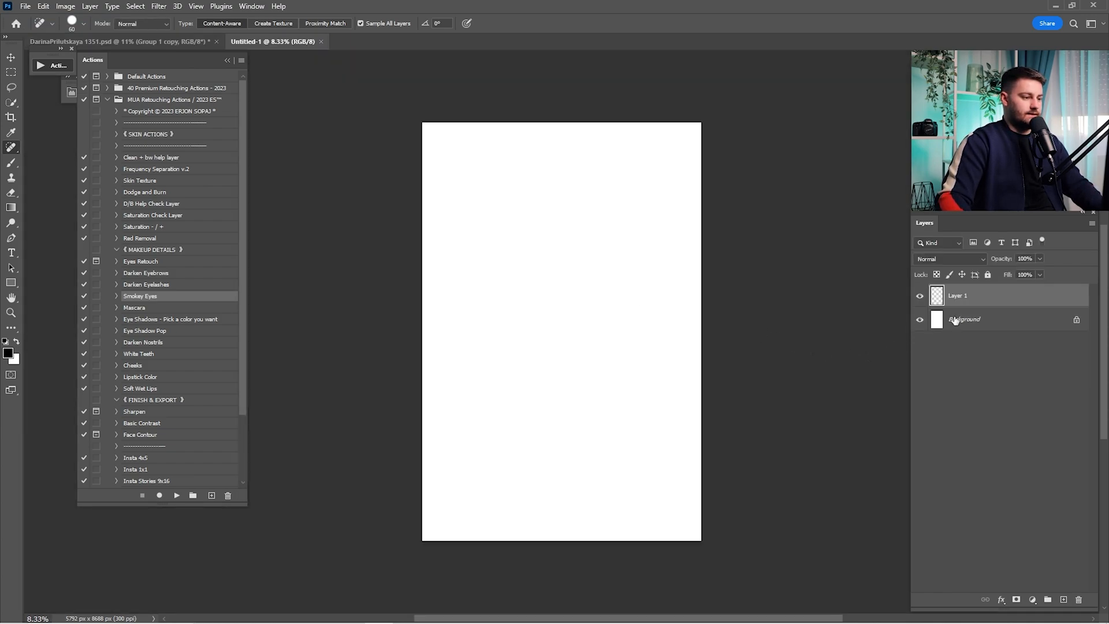
shift+click(970, 323)
key(ctrl+e)
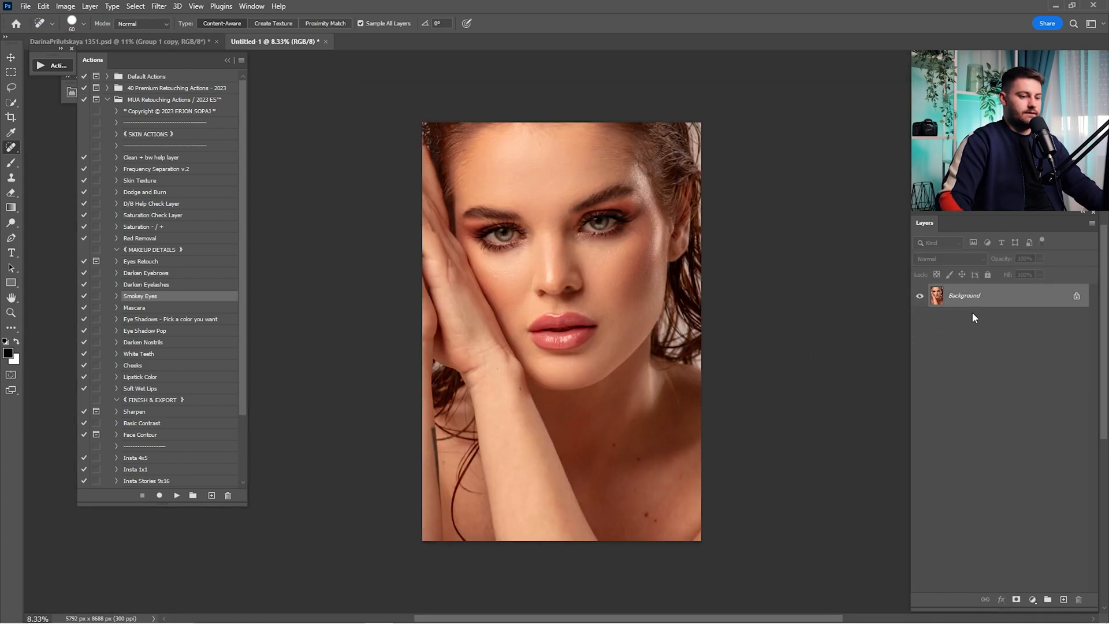
- Run the Elegance Look action from the Retouching Kit / 2024 set and invert its group mask to white
click(108, 100)
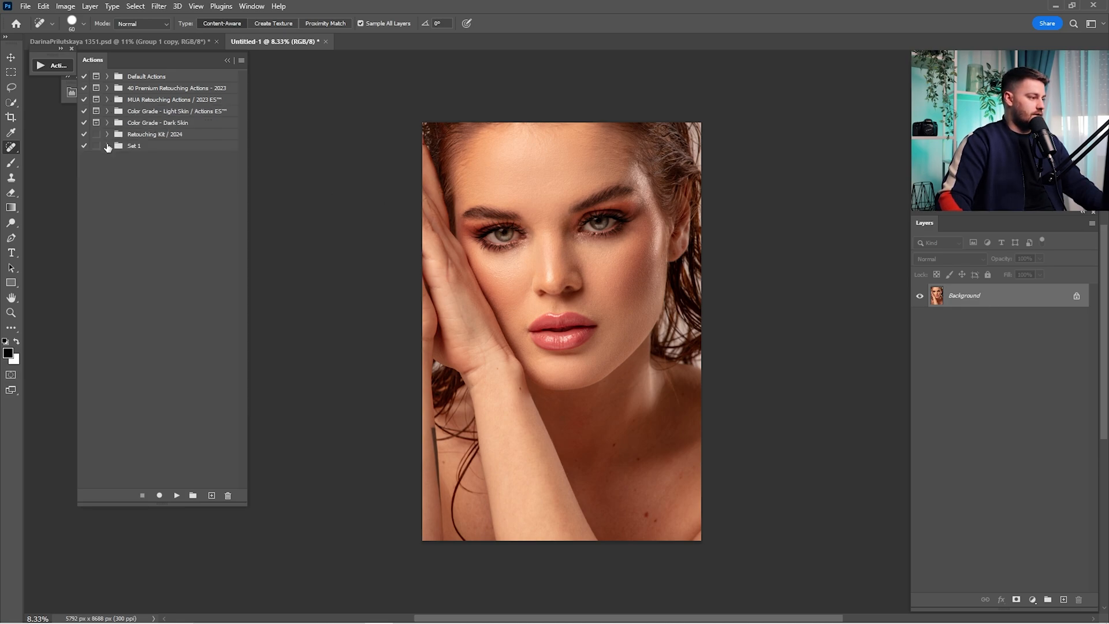
click(107, 134)
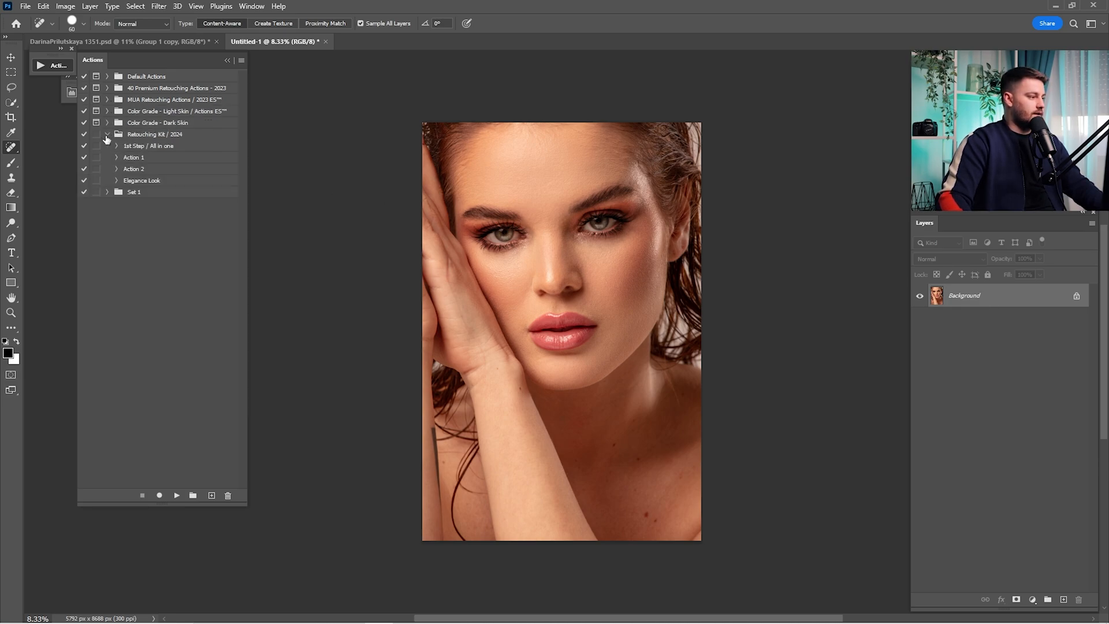
click(138, 181)
scroll(568, 245, up, 3)
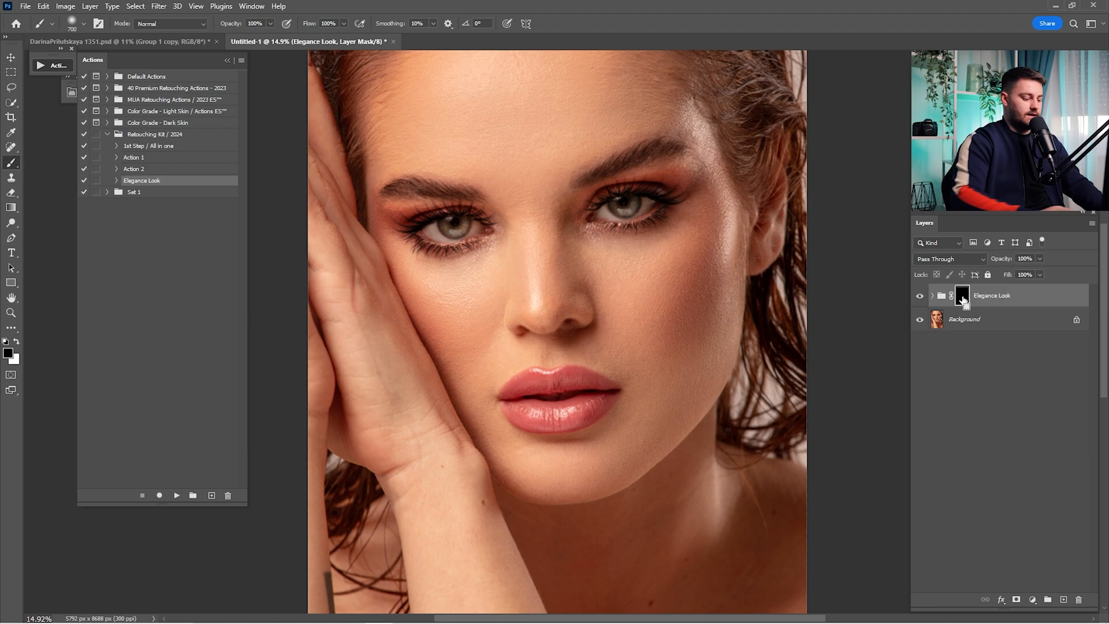
key(ctrl+i)
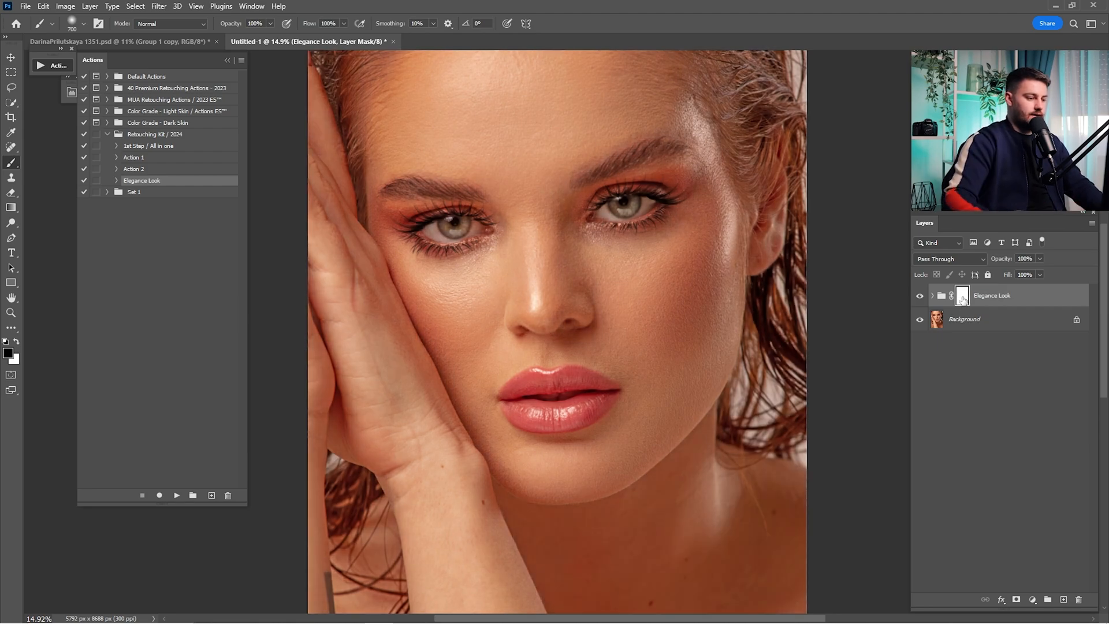
- Compare the portrait with and without the Elegance Look group at full-image view, leaving the group visible
key(ctrl+0)
click(921, 297)
click(920, 296)
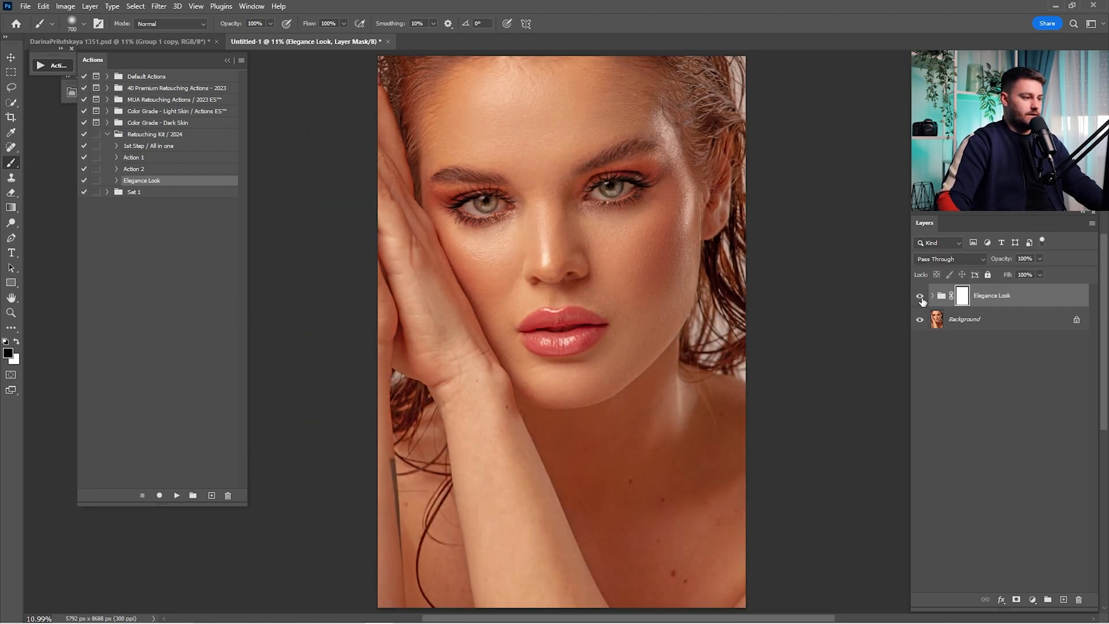
click(920, 296)
click(920, 297)
click(920, 297)
click(920, 297)
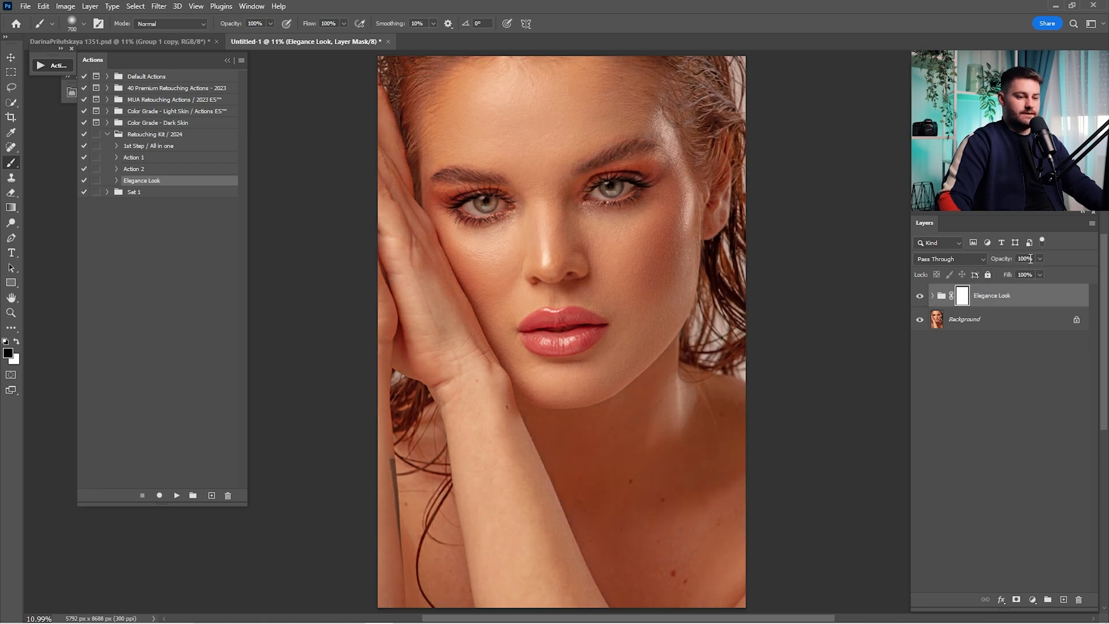
- Set the Elegance Look group's opacity to 45% and check the toned-down effect against the Background
text(45)
key(Return)
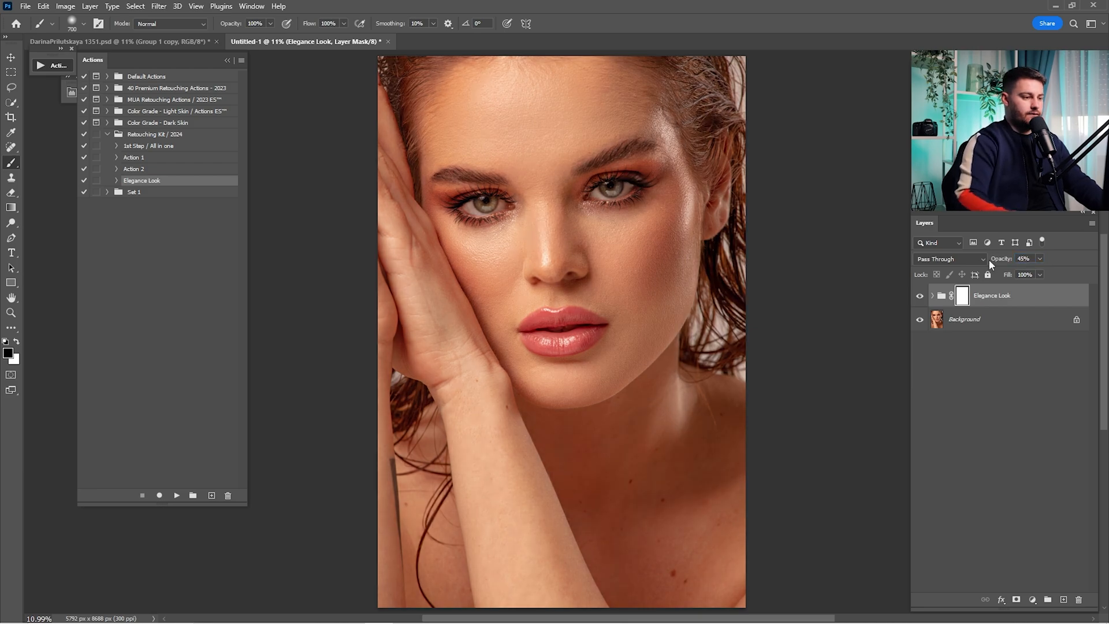
click(920, 297)
click(920, 297)
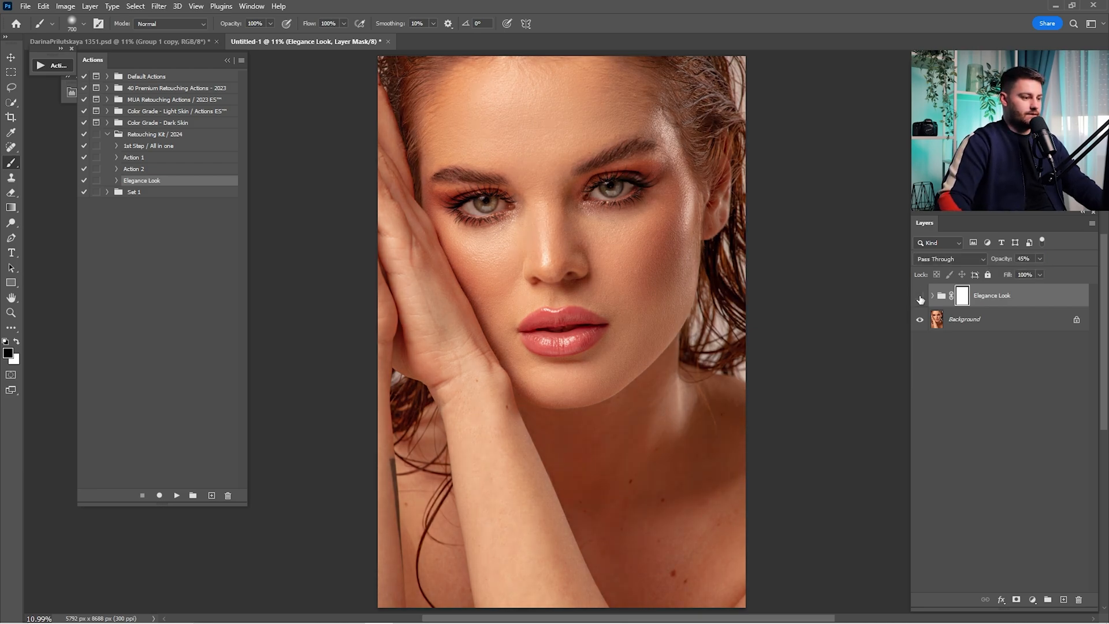
click(920, 296)
click(920, 296)
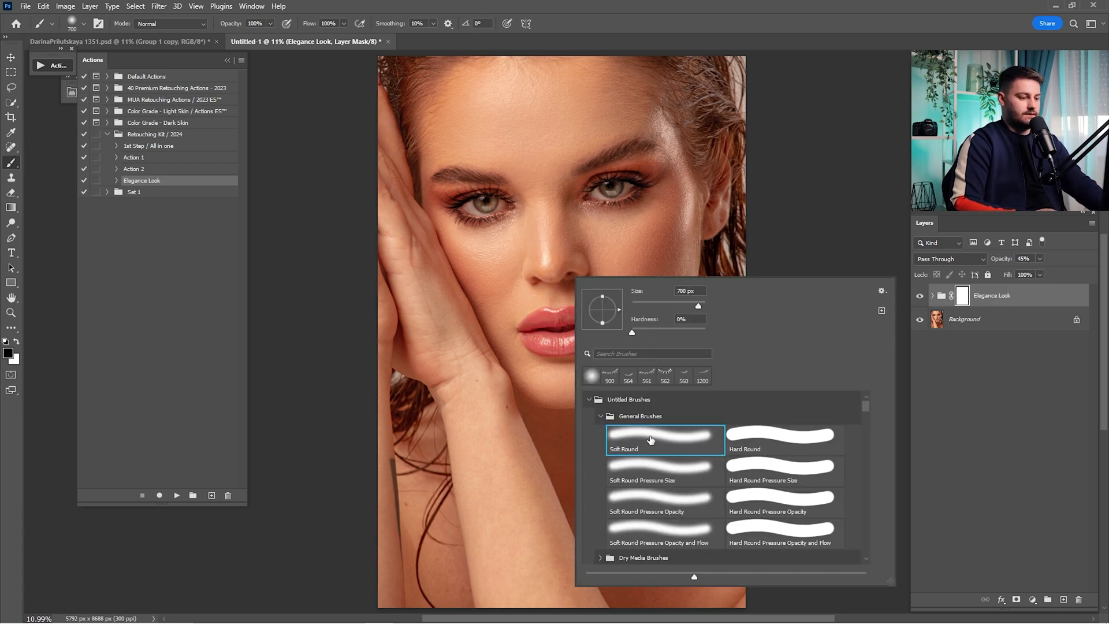
- Paint black with a 1700 px soft round brush on the Elegance Look mask around the portrait's outer edges and hair
click(785, 48)
key(])
key(])
key(])
key(])
key(])
key(])
key(])
key(])
key(])
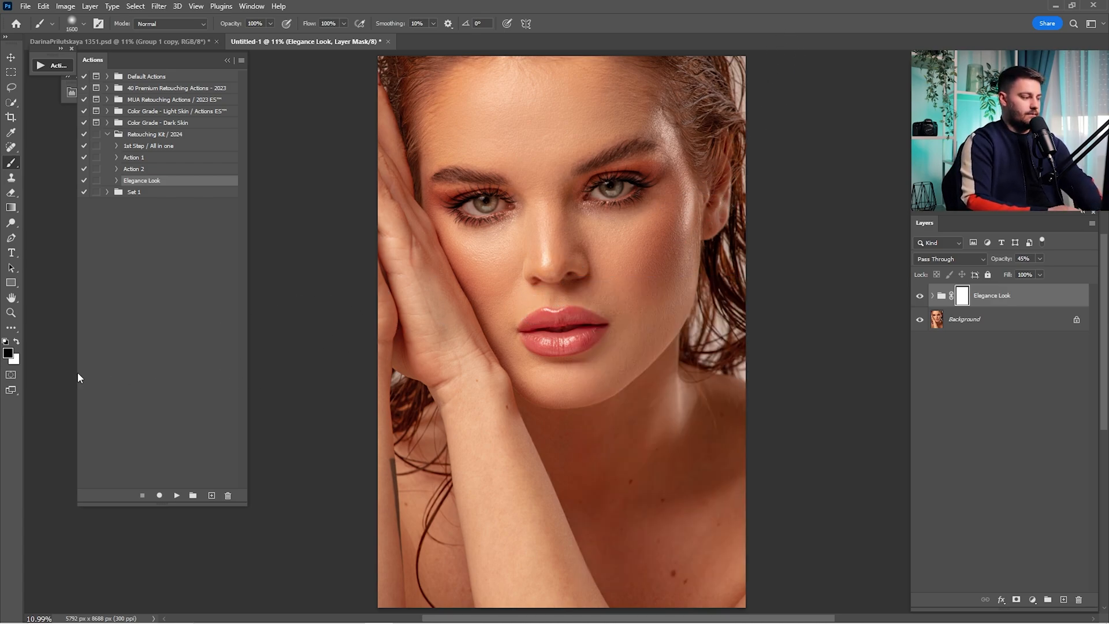
key(])
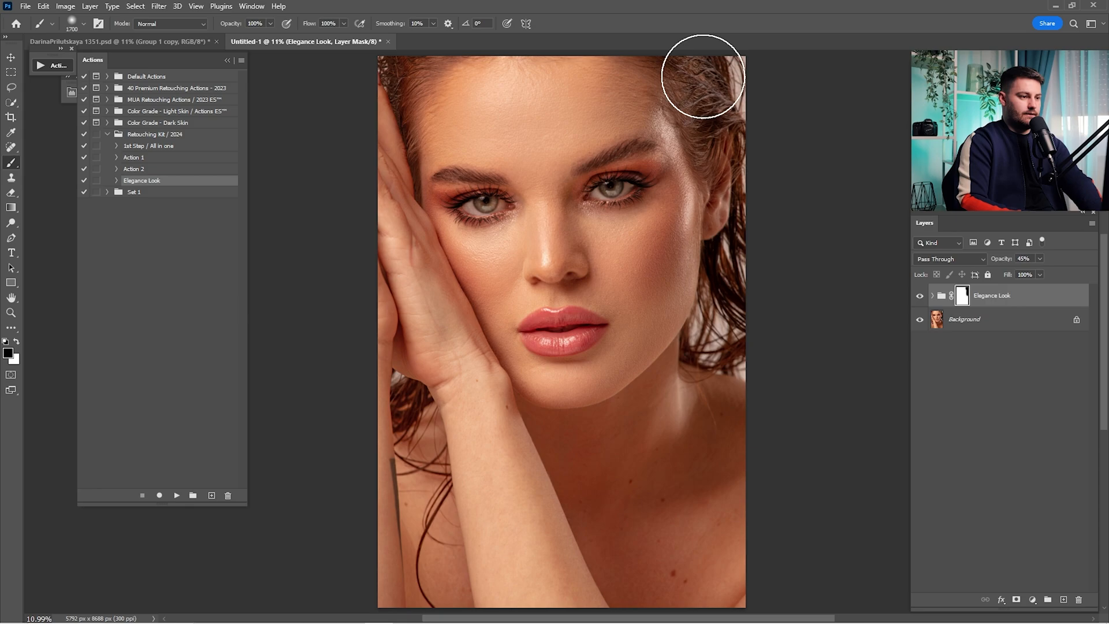
drag(741, 146, 754, 334)
mouse_move(397, 70)
mouse_down()
mouse_move(420, 66)
mouse_move(379, 206)
mouse_move(418, 601)
mouse_up()
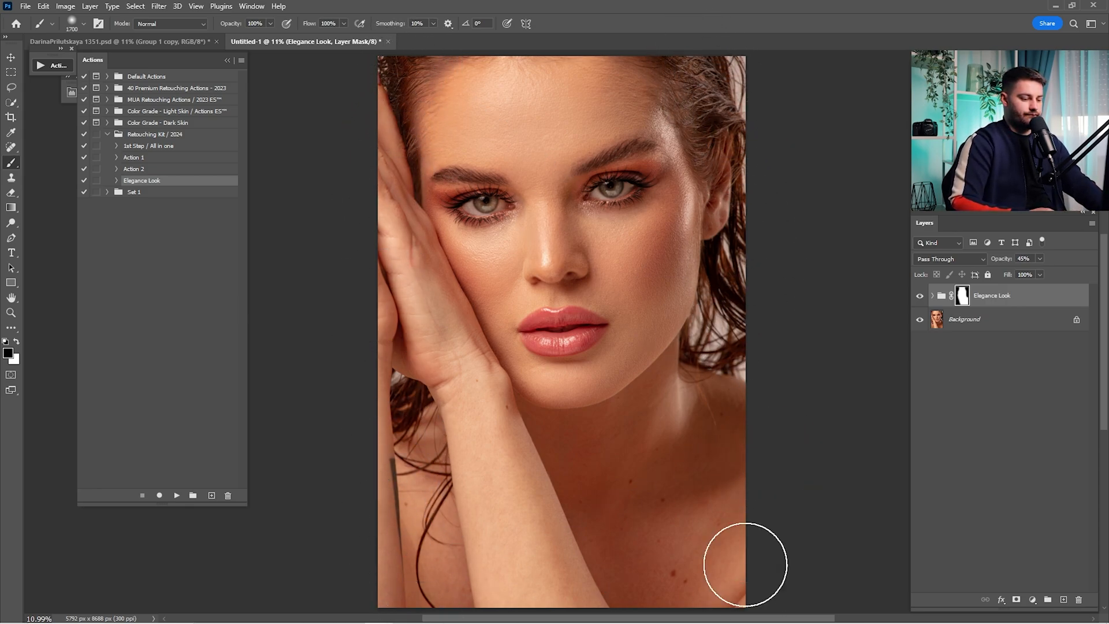
mouse_move(746, 565)
mouse_down()
mouse_move(732, 519)
mouse_move(746, 437)
mouse_move(742, 182)
mouse_move(728, 114)
mouse_move(734, 165)
mouse_move(714, 97)
mouse_move(657, 63)
mouse_move(733, 164)
mouse_move(726, 137)
mouse_move(743, 263)
mouse_move(717, 103)
mouse_up()
mouse_move(449, 86)
mouse_down()
mouse_move(408, 62)
mouse_move(394, 126)
mouse_up()
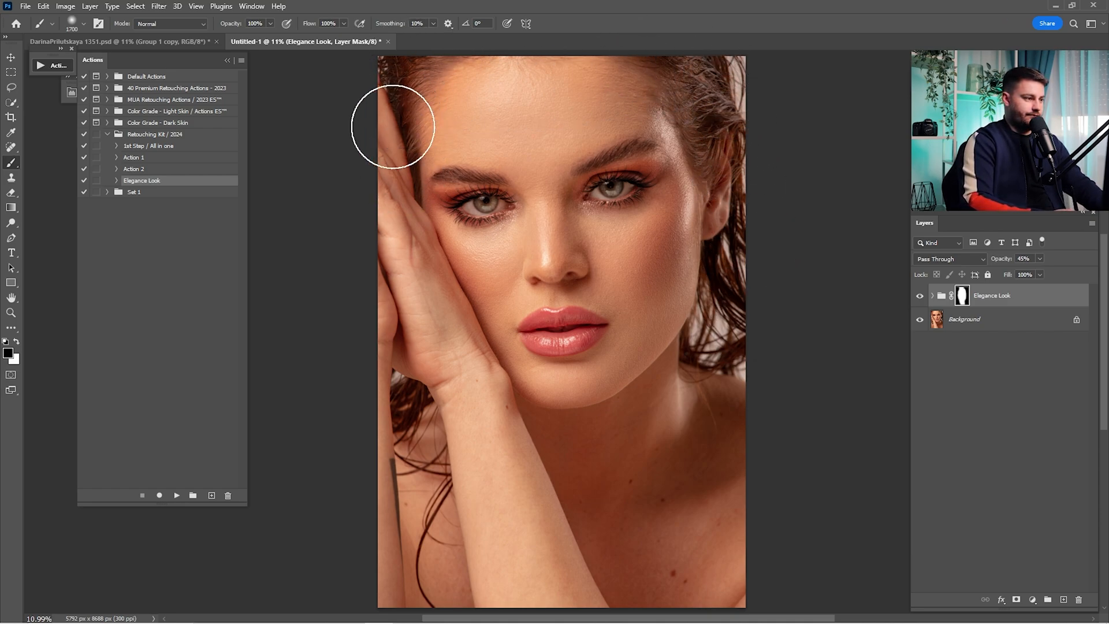
- Compare the portrait with and without the masked Elegance Look group, leaving it visible
click(918, 297)
click(918, 298)
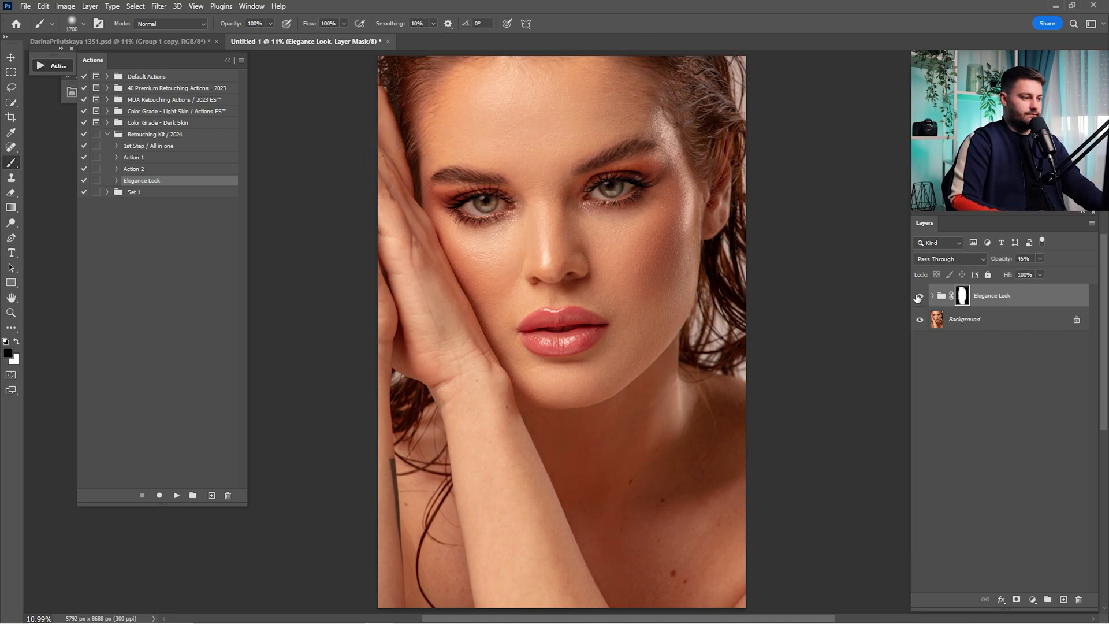
click(916, 298)
click(918, 298)
click(918, 297)
click(918, 298)
- Add a Black & White adjustment layer in Luminosity blend mode with Reds at 15 and layer opacity at 20%
click(1032, 602)
click(1042, 495)
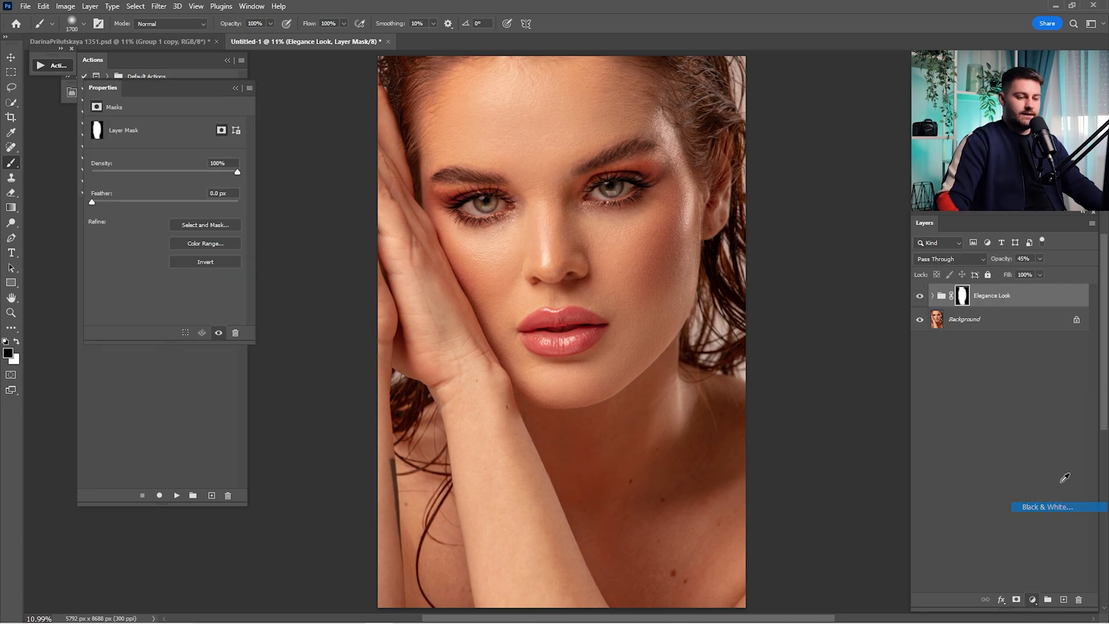
click(952, 263)
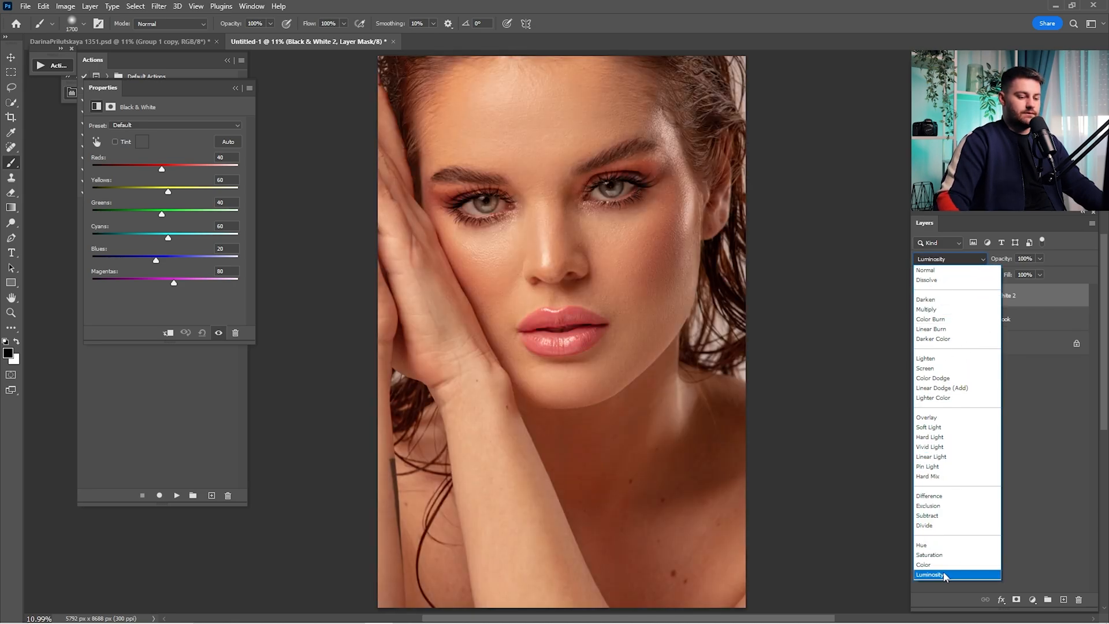
click(930, 574)
drag(162, 170, 157, 171)
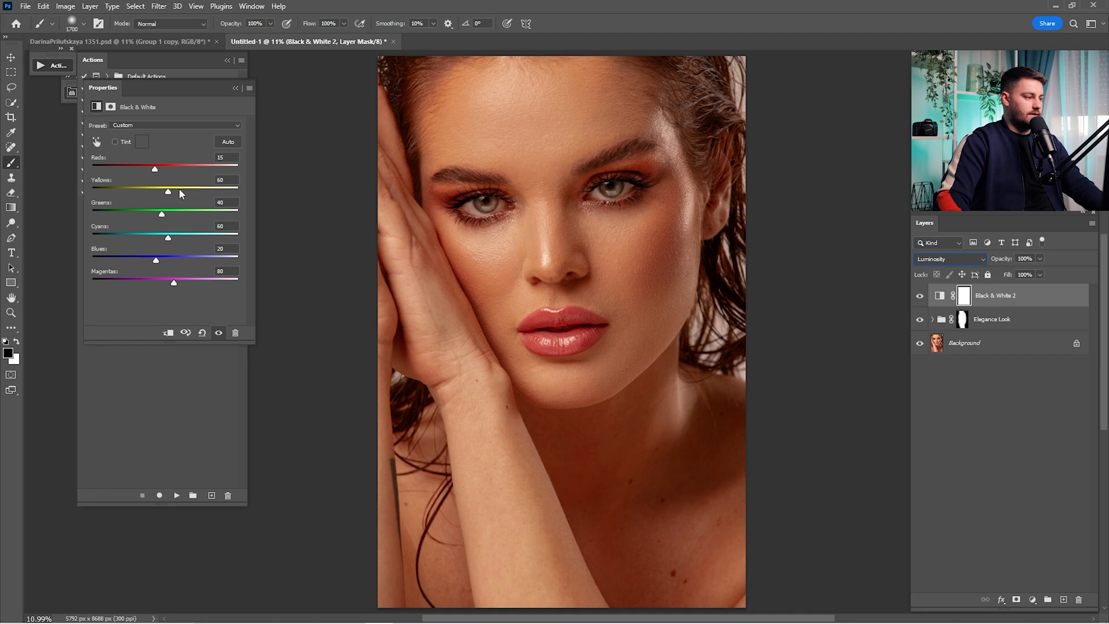
click(236, 89)
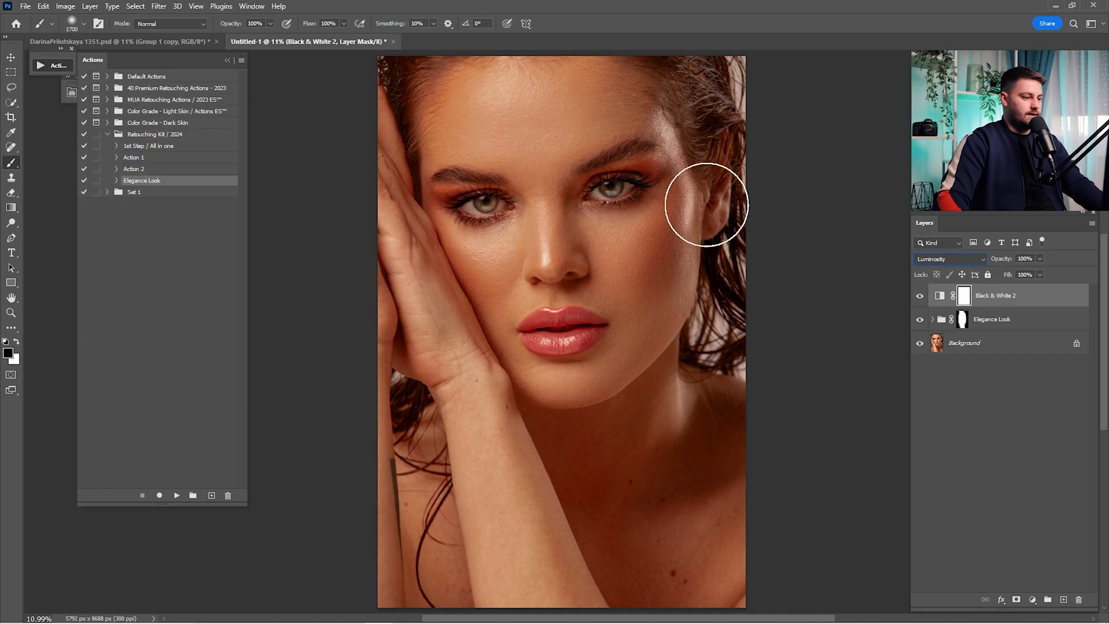
text(20)
key(Return)
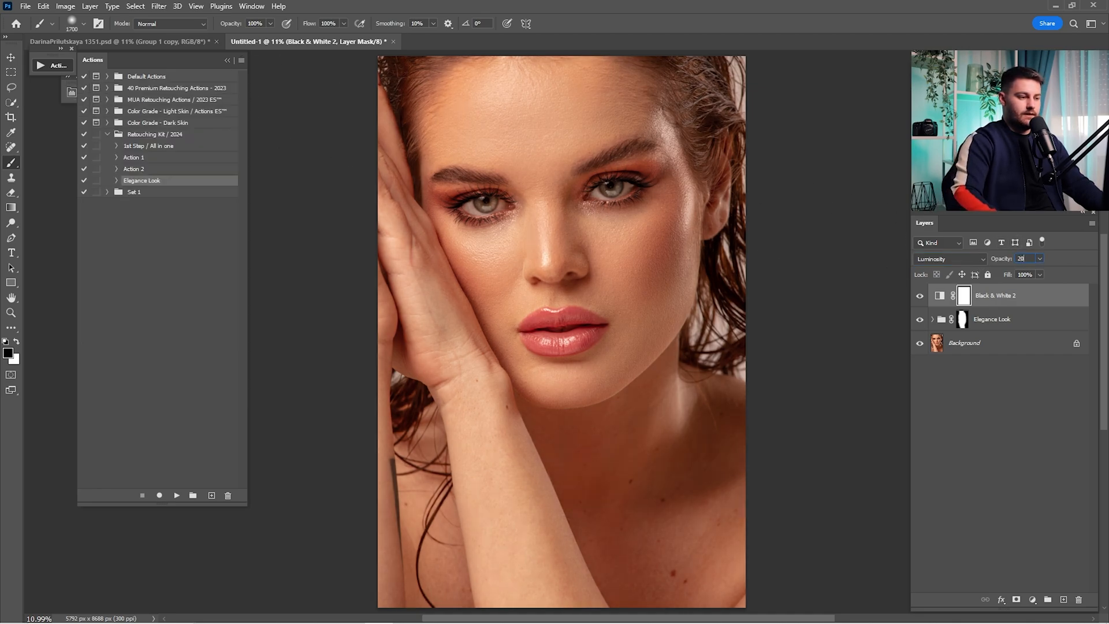
- Duplicate the Black & White 2 layer and set the copy to Multiply at 5% opacity
drag(1003, 301, 1063, 599)
click(955, 259)
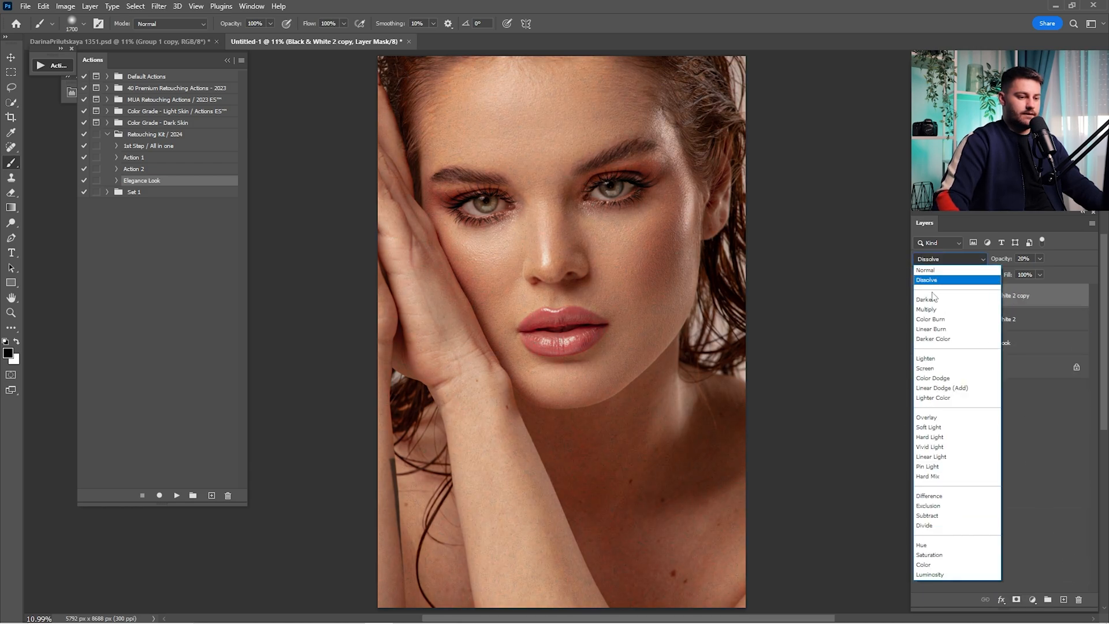
click(938, 311)
click(919, 297)
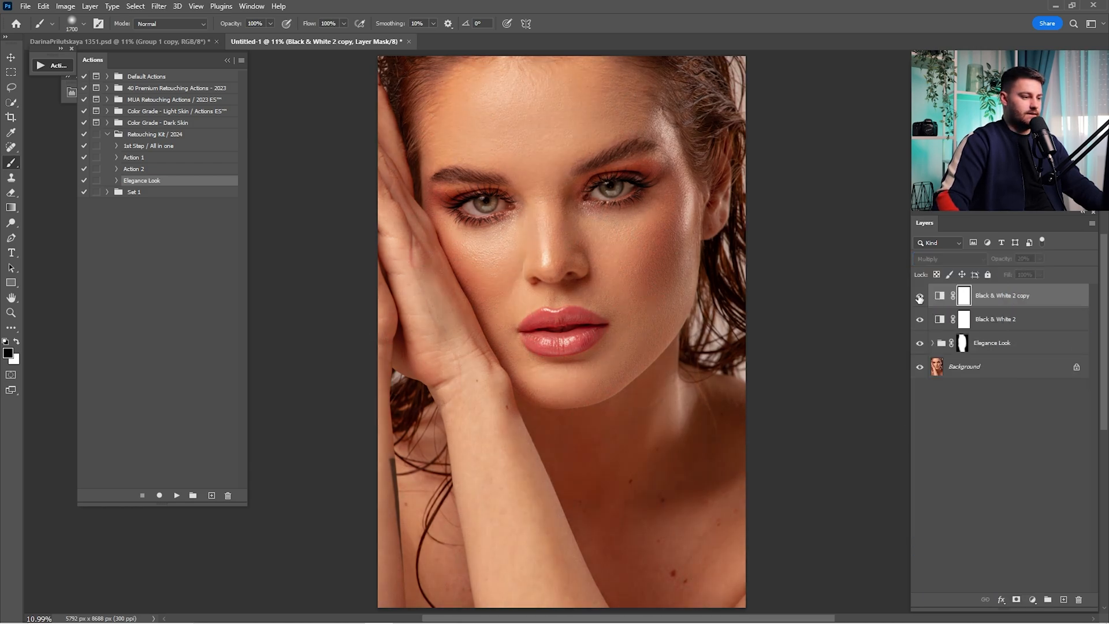
click(920, 296)
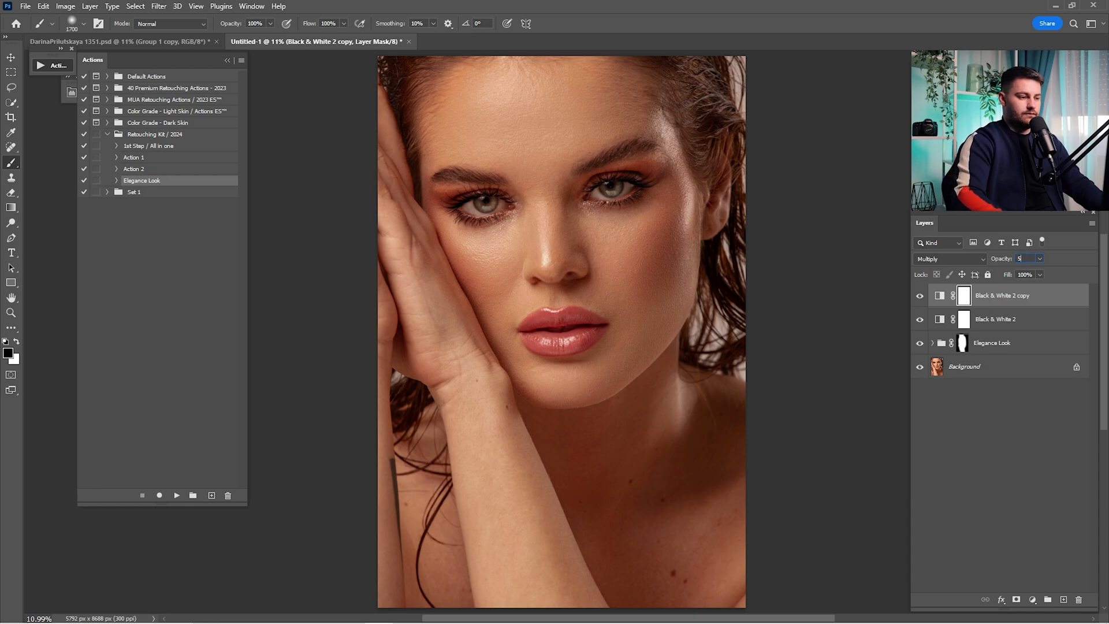
text(5)
key(Return)
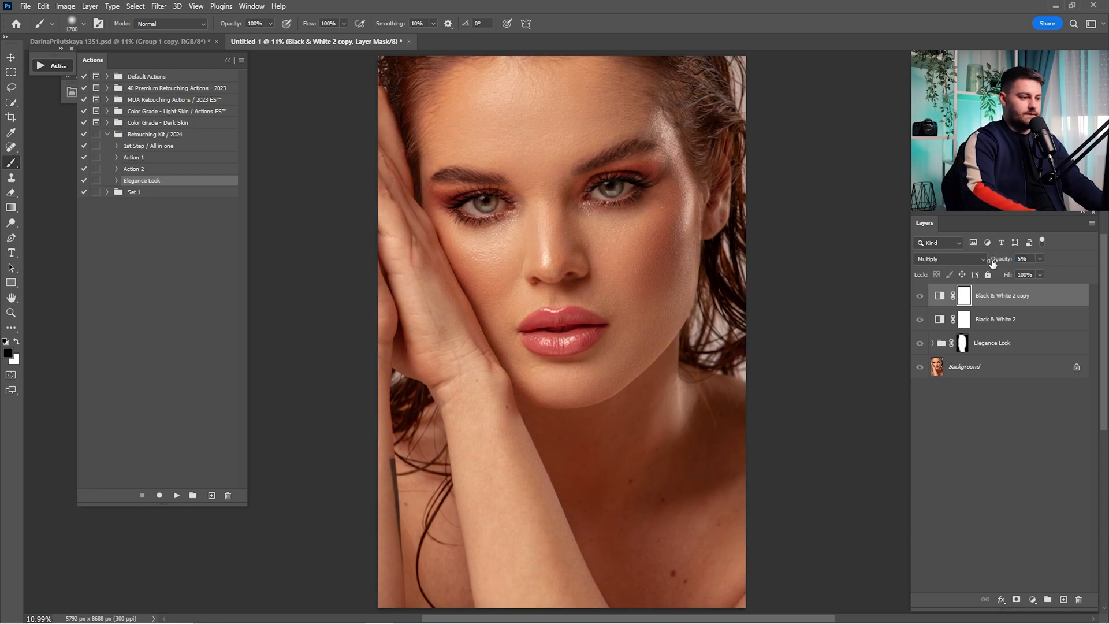
- Compare the Background alone with the full layer stack, leaving all layers visible
alt+click(919, 369)
alt+click(919, 368)
alt+click(919, 369)
alt+click(920, 368)
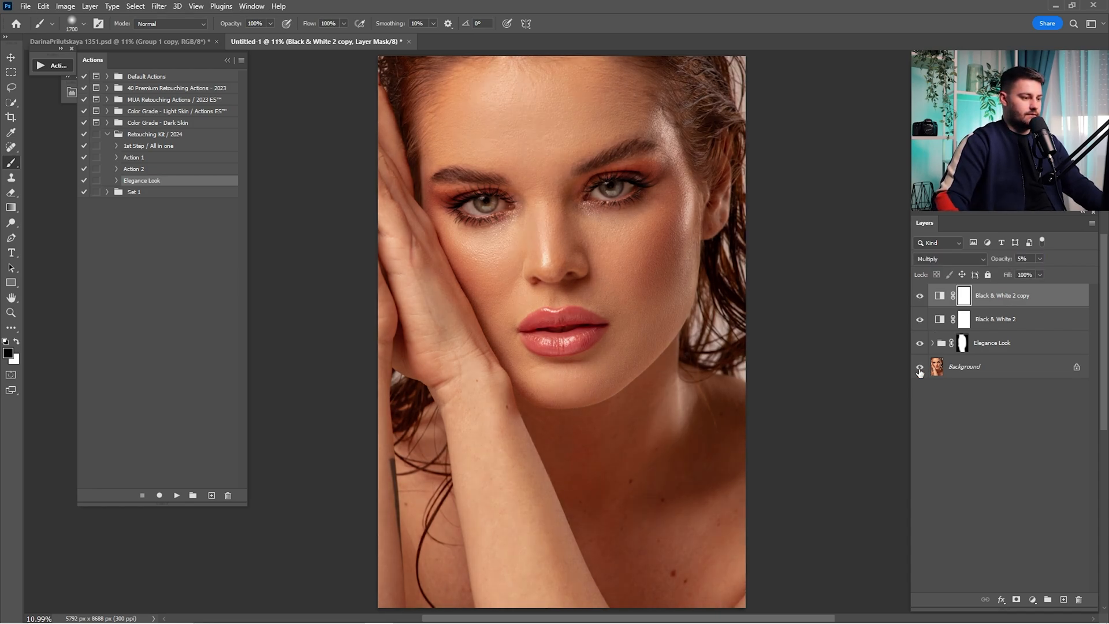
alt+click(919, 369)
alt+click(920, 368)
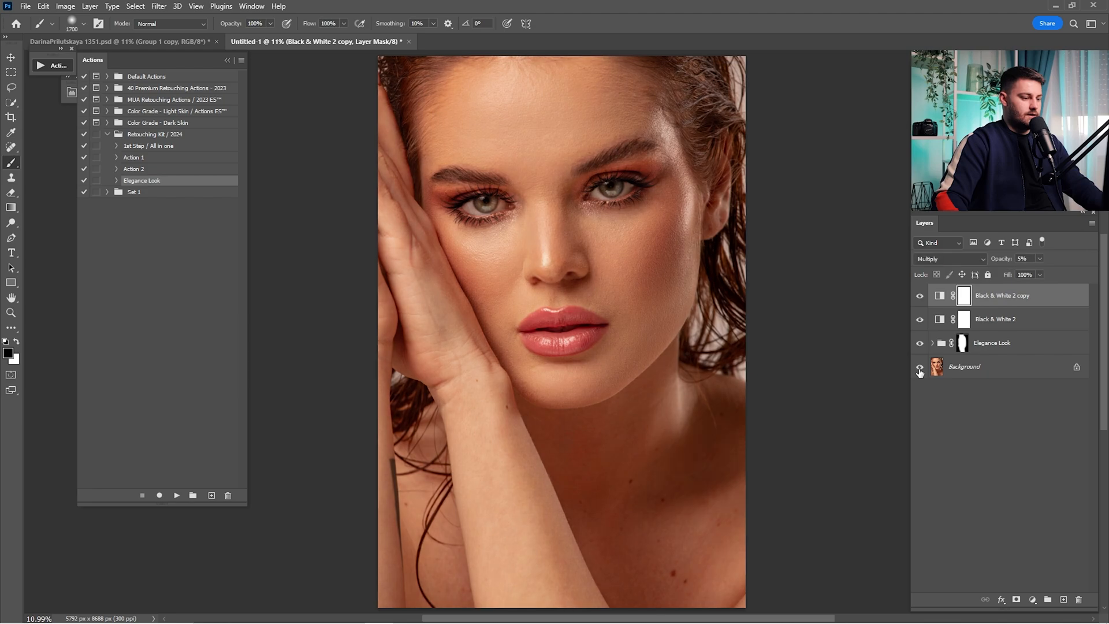
- Run the Basic Contrast and Face Contour actions together from the MUA Retouching Actions set and dismiss the resulting message
click(108, 89)
click(108, 88)
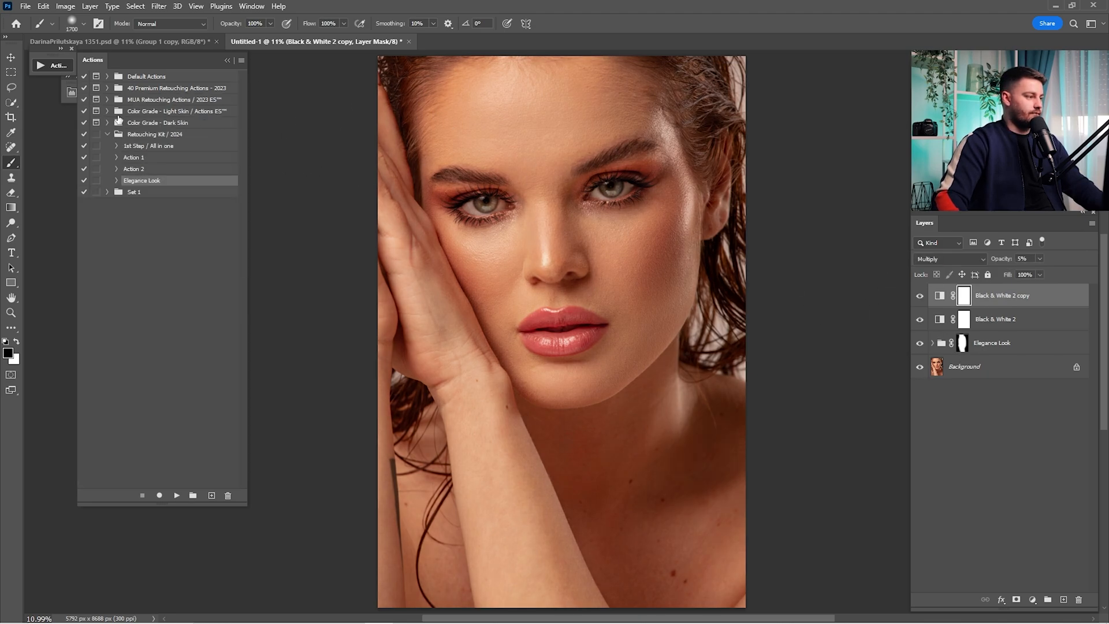
click(109, 100)
scroll(148, 397, down, 2)
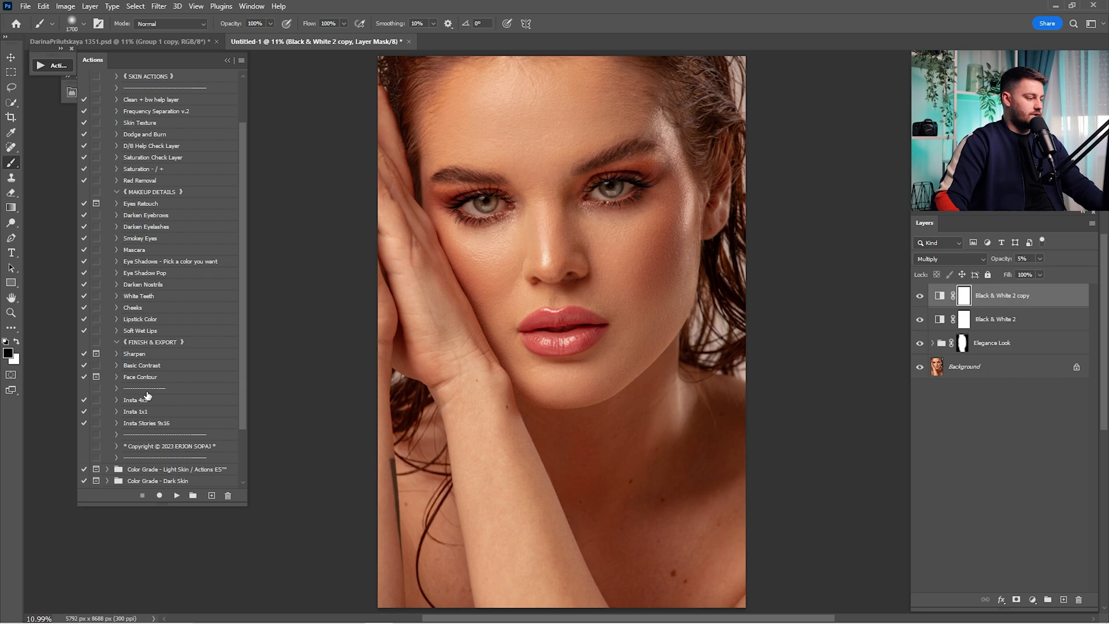
click(139, 365)
shift+click(142, 377)
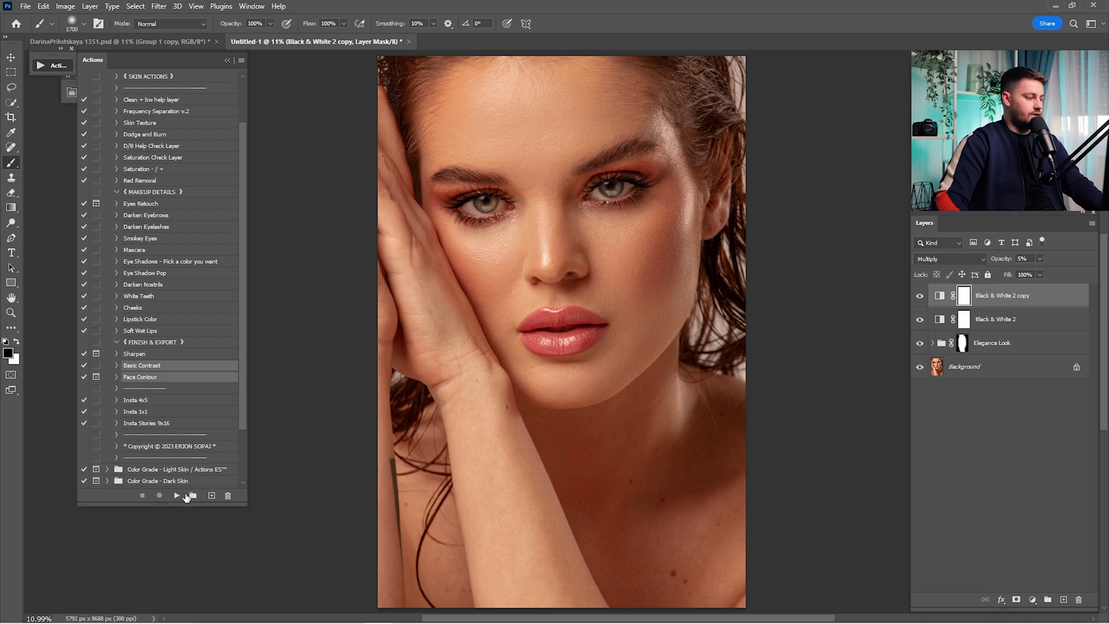
click(176, 496)
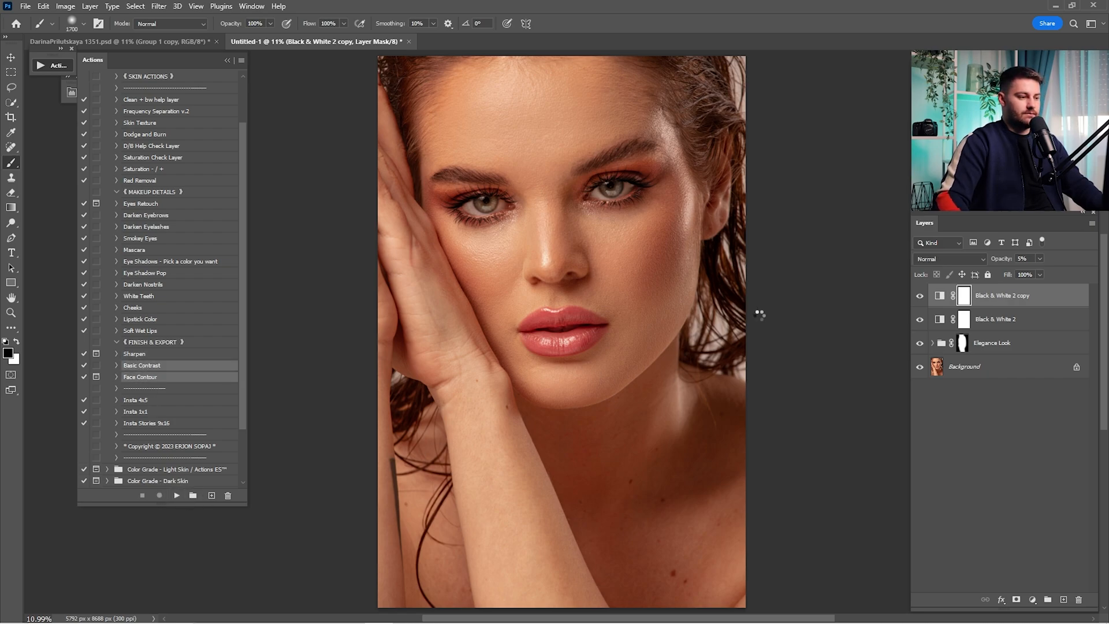
click(540, 236)
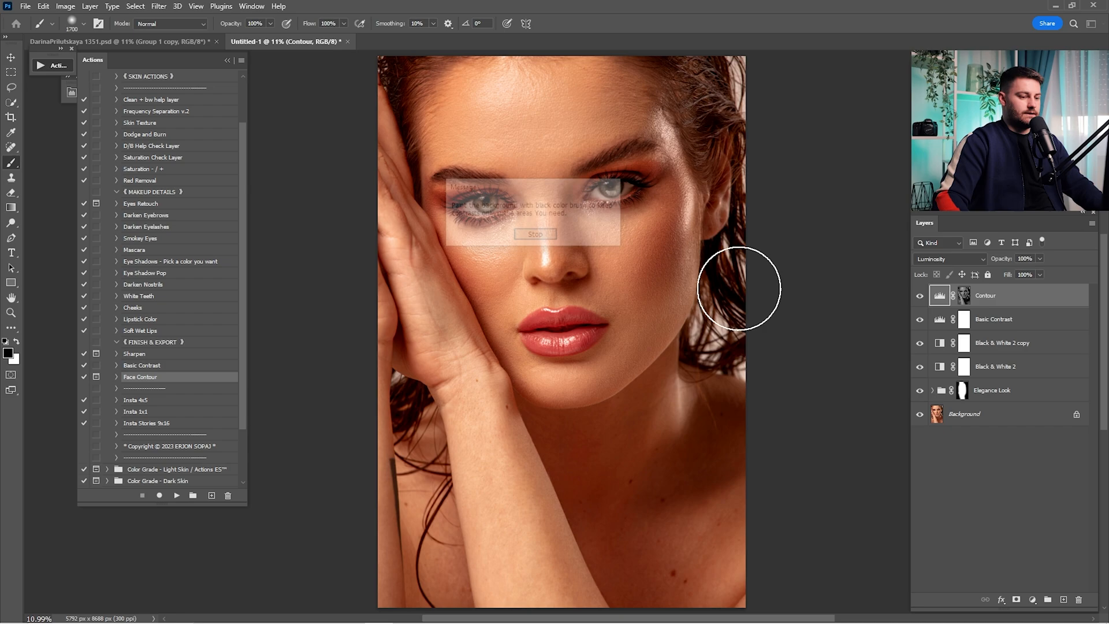
- Hide the Contour layer, check the Basic Contrast layer's effect, and set its opacity to 20%
click(920, 296)
click(924, 321)
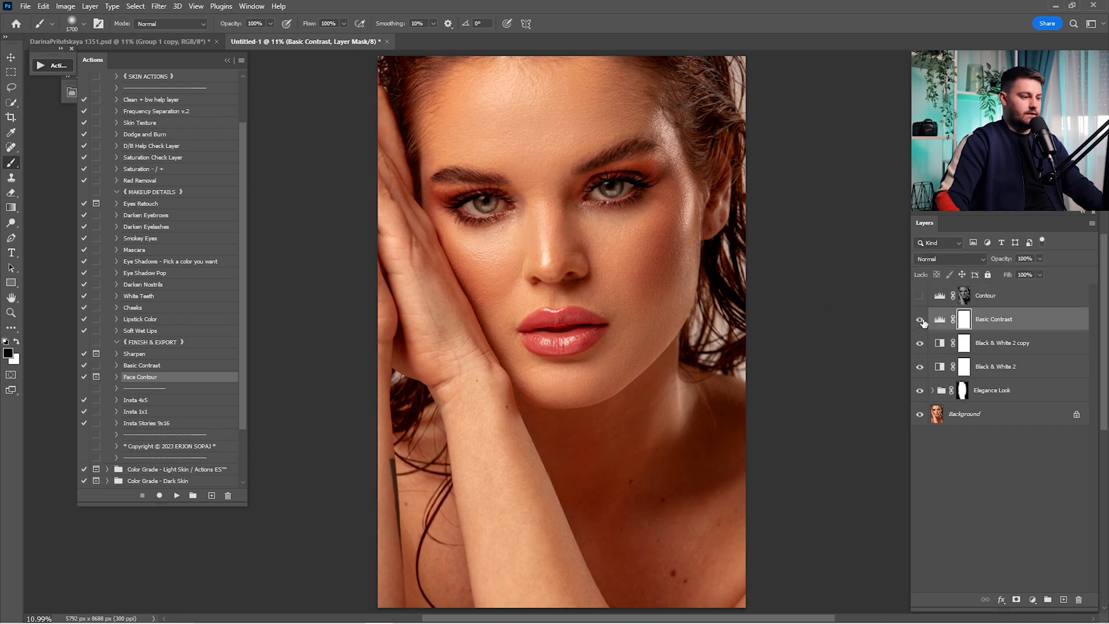
click(920, 320)
click(920, 320)
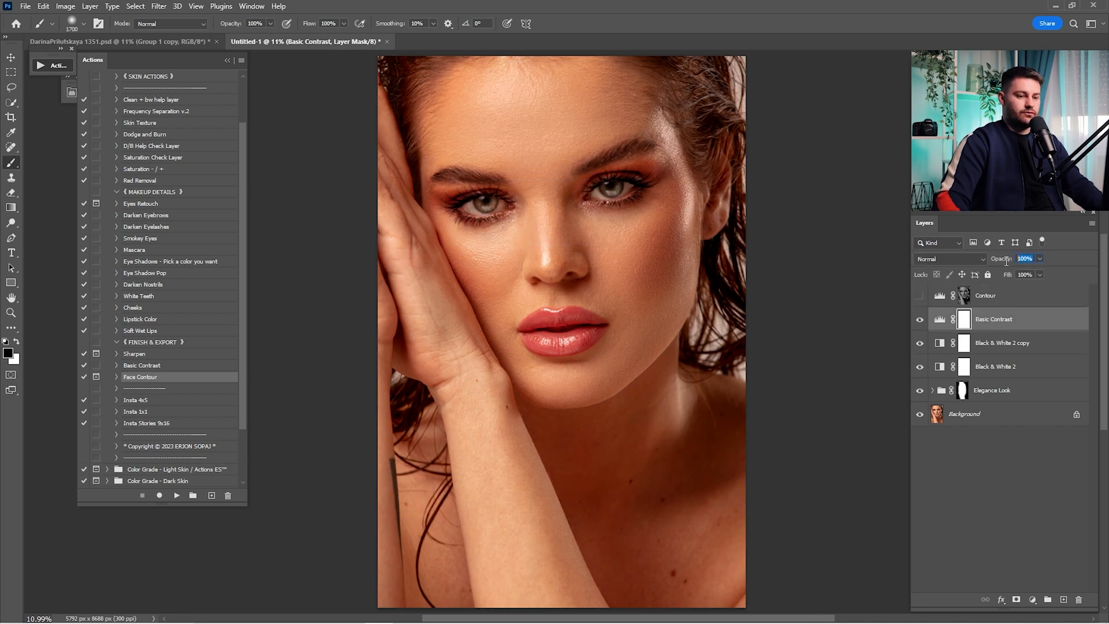
text(20)
key(Return)
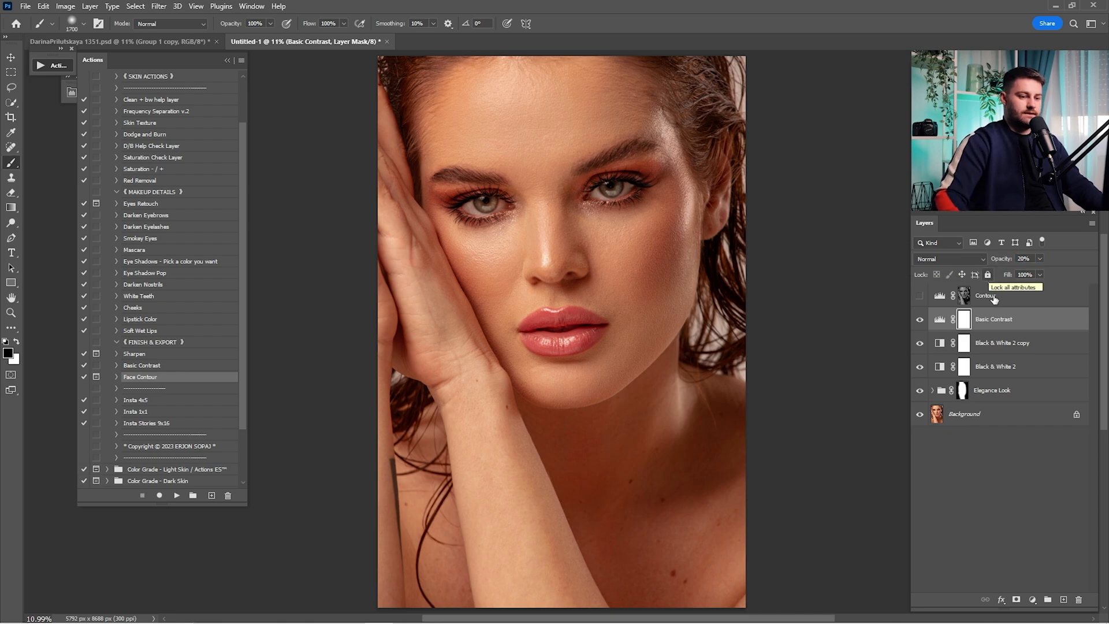
- Show the Contour layer again, compare its effect on and off, and inspect its Levels settings
click(993, 298)
click(920, 296)
click(920, 296)
click(920, 297)
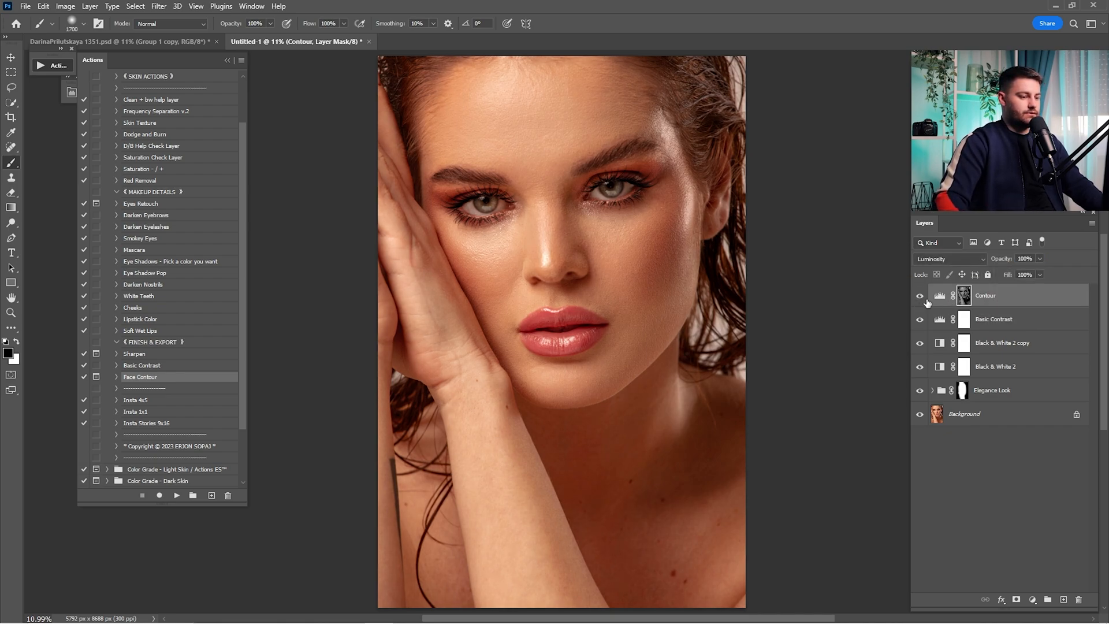
double_click(940, 296)
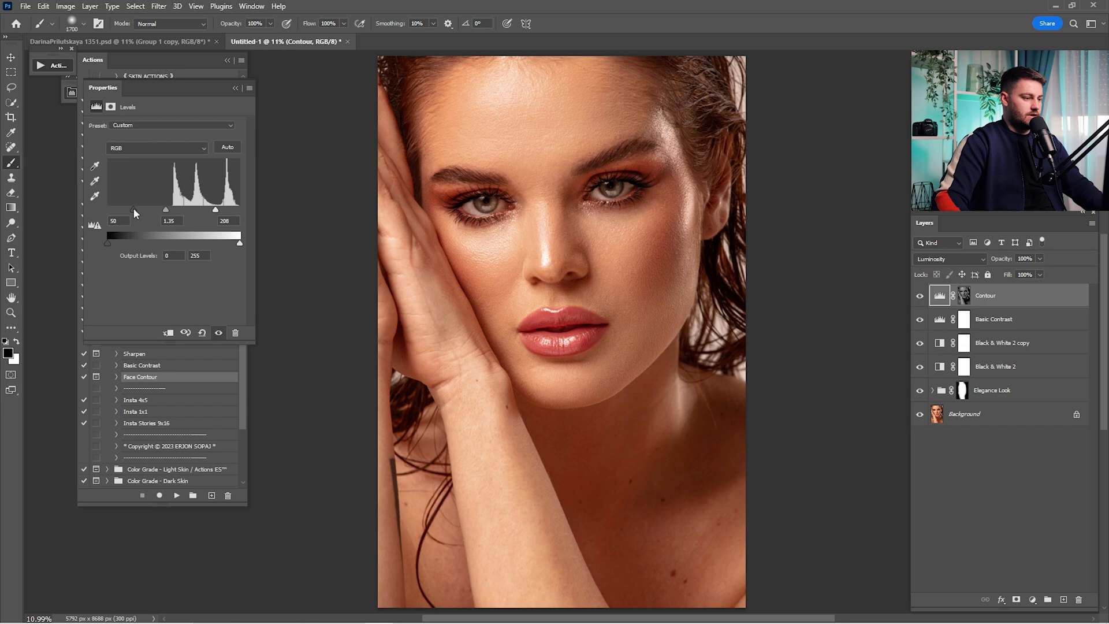
click(234, 87)
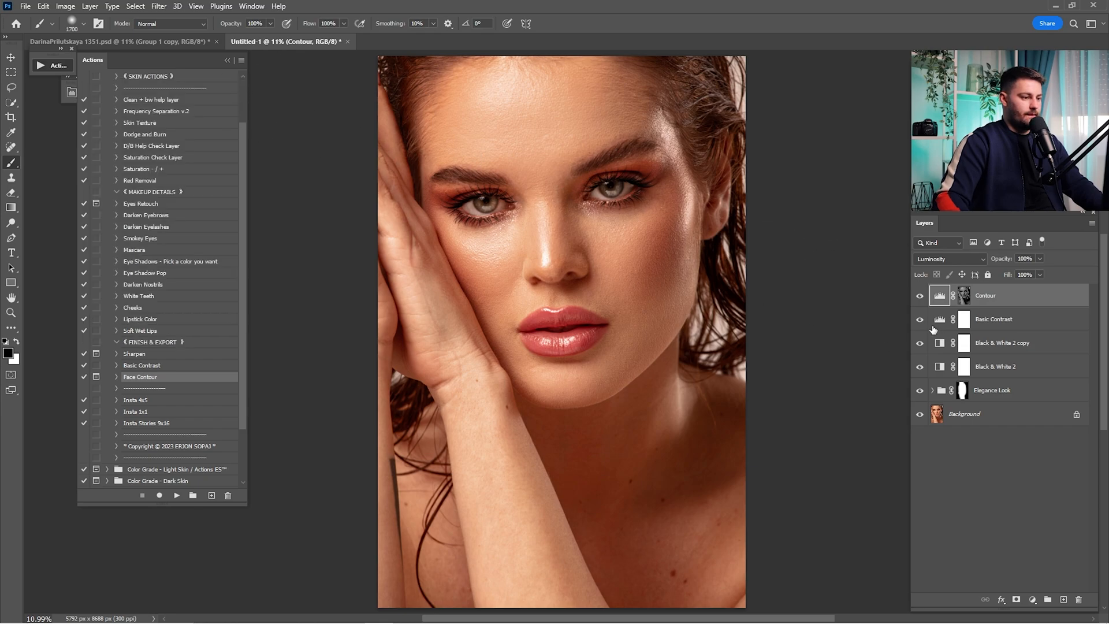
- Compare the Background alone with the full stack, leaving only the Elegance Look group visible above the Background and selecting it
alt+click(920, 413)
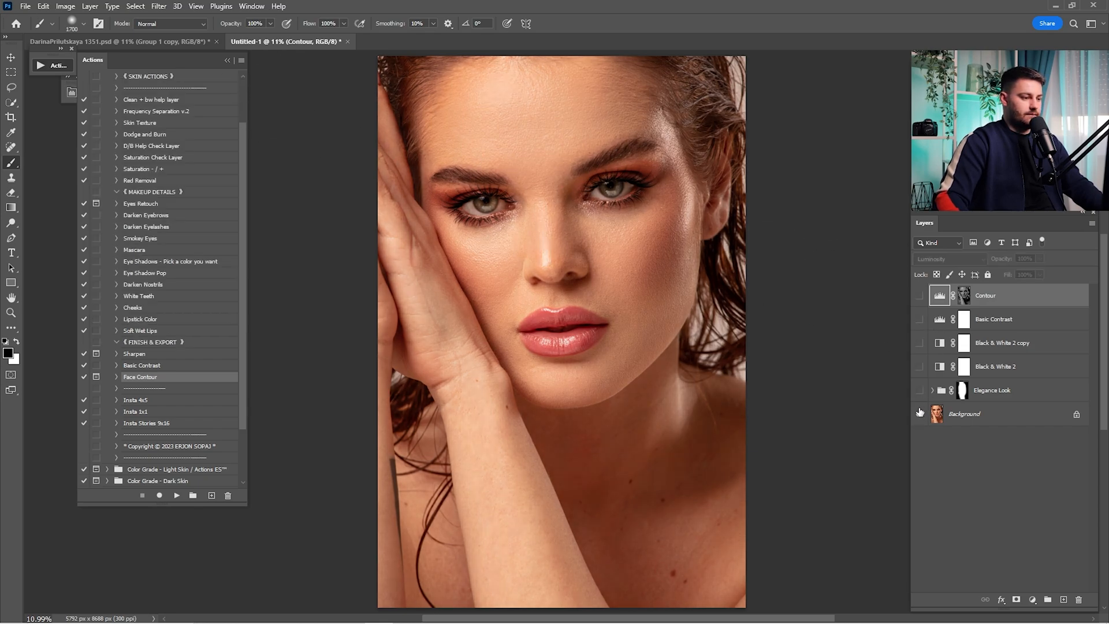
alt+click(921, 413)
drag(917, 319, 919, 296)
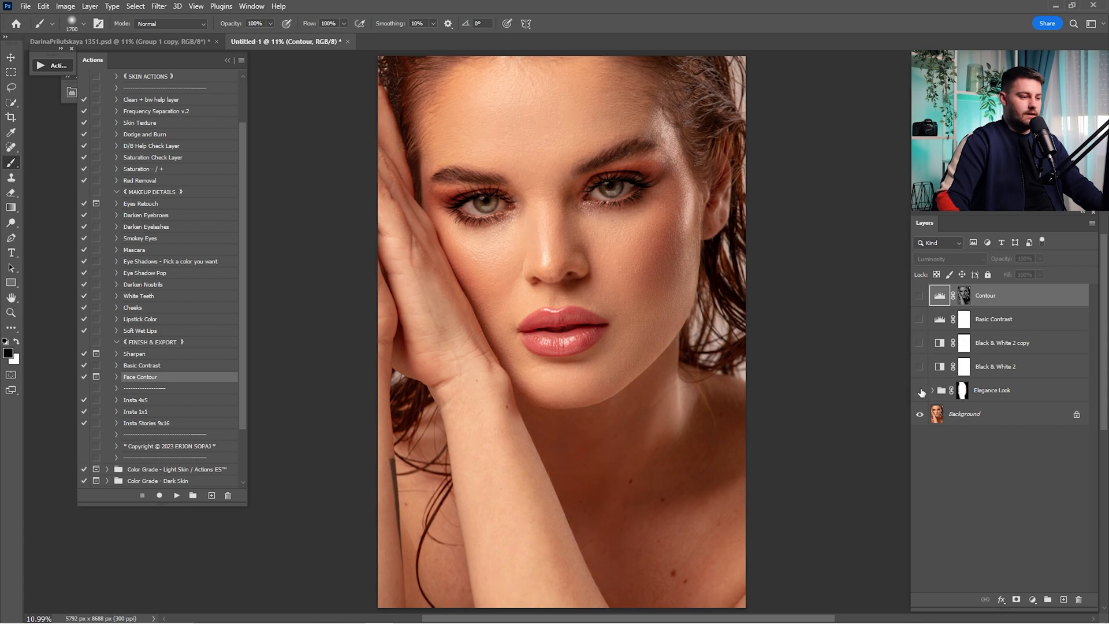
click(976, 393)
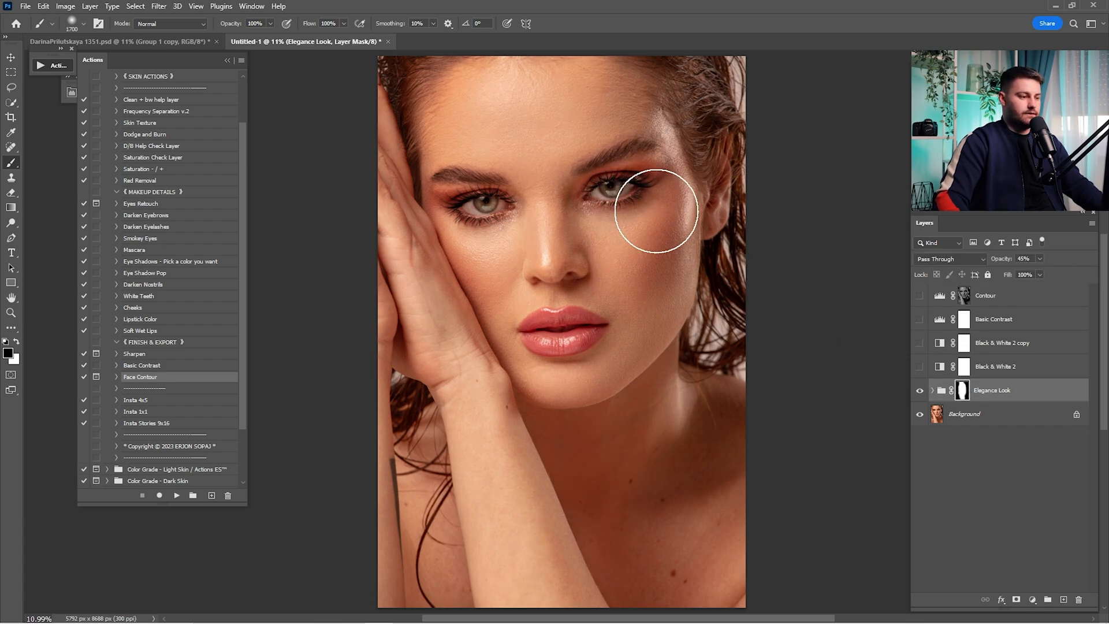
- Duplicate the Elegance Look group, make the copy's mask fully black, and set its opacity to 100%
drag(1007, 393, 1063, 599)
drag(962, 391, 964, 407)
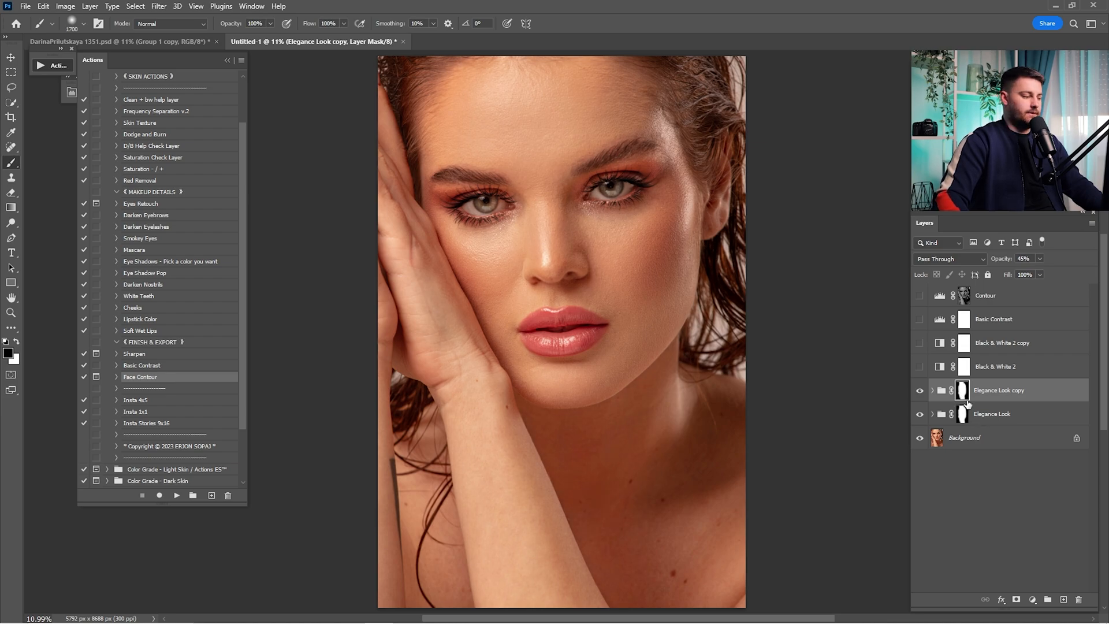
key(x)
key(ctrl+i)
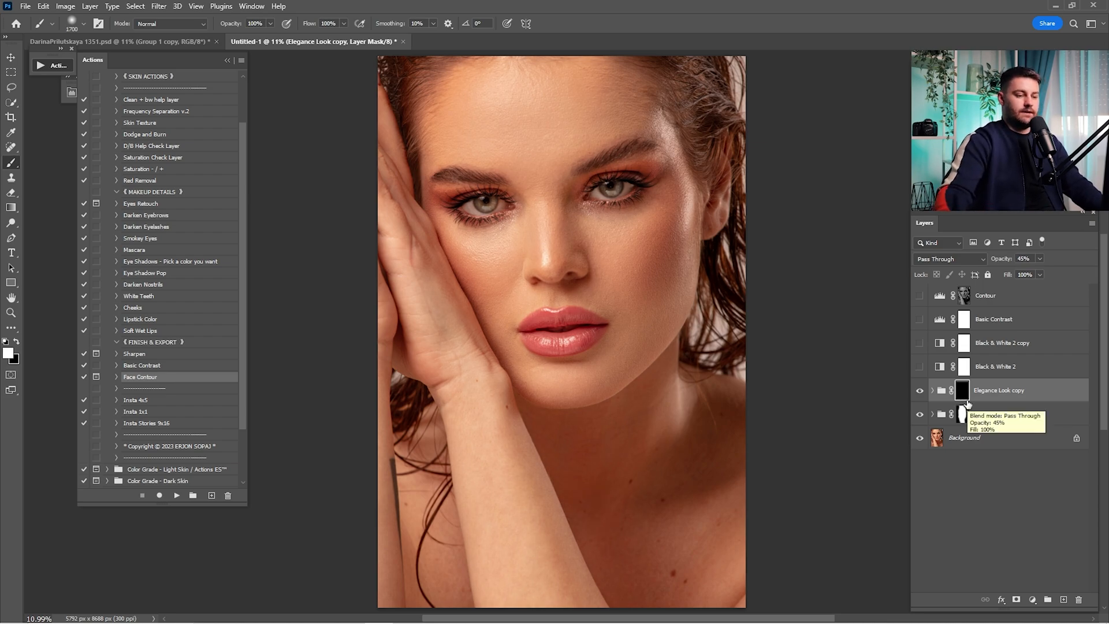
drag(998, 259, 1033, 259)
- Hide the original Elegance Look group and paint both irises white on the copy's mask with a 150 px brush
key(z)
drag(593, 185, 670, 201)
key(b)
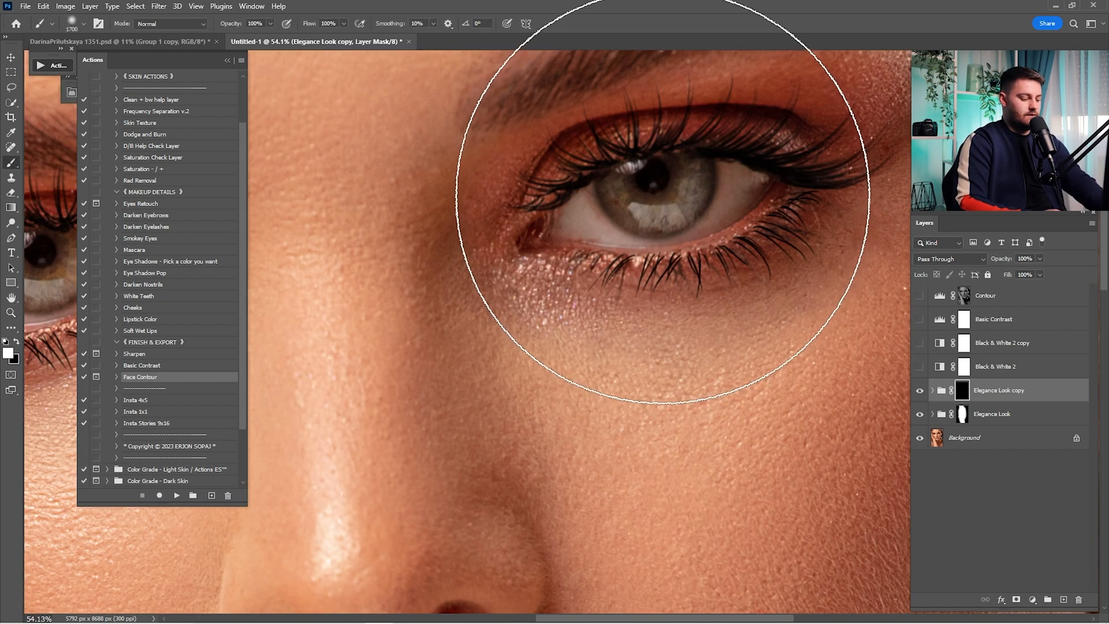
key(bracketleft)
key(bracketleft)
key(bracketleft)
key(bracketleft)
key(bracketleft)
key(bracketleft)
key(bracketleft)
key(bracketleft)
key(bracketleft)
key(bracketleft)
key(bracketleft)
key(bracketleft)
key(bracketleft)
key(bracketleft)
key(bracketleft)
key(bracketleft)
key(bracketleft)
key(bracketleft)
key(bracketleft)
key(bracketleft)
key(bracketright)
key(bracketright)
mouse_move(619, 193)
mouse_down()
mouse_move(687, 184)
mouse_move(670, 208)
mouse_move(621, 193)
mouse_up()
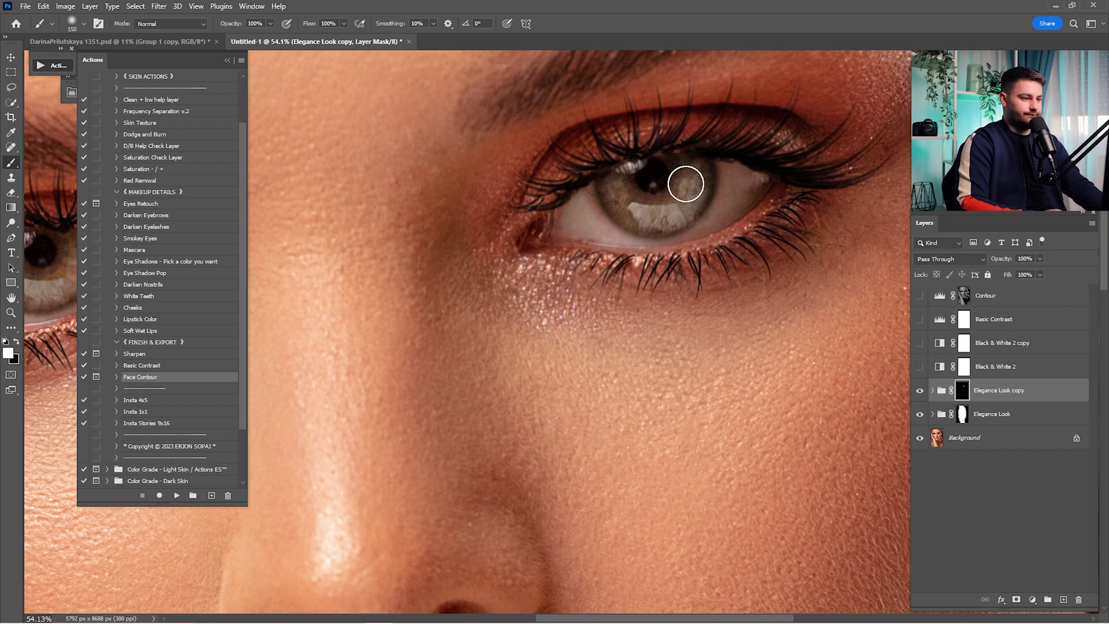
scroll(527, 191, left, 10)
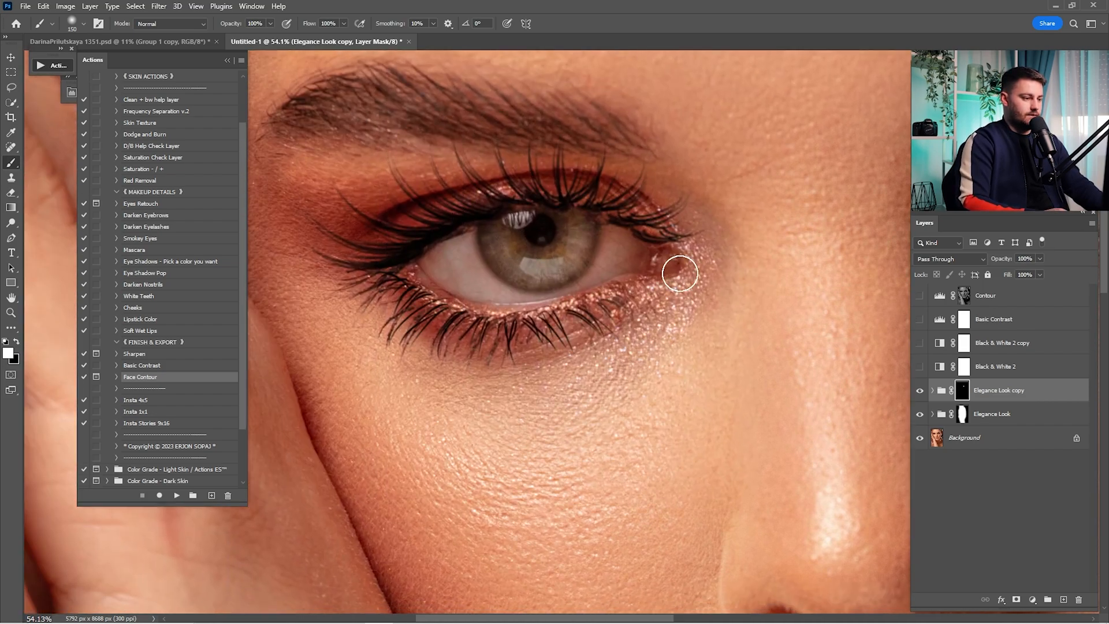
click(920, 414)
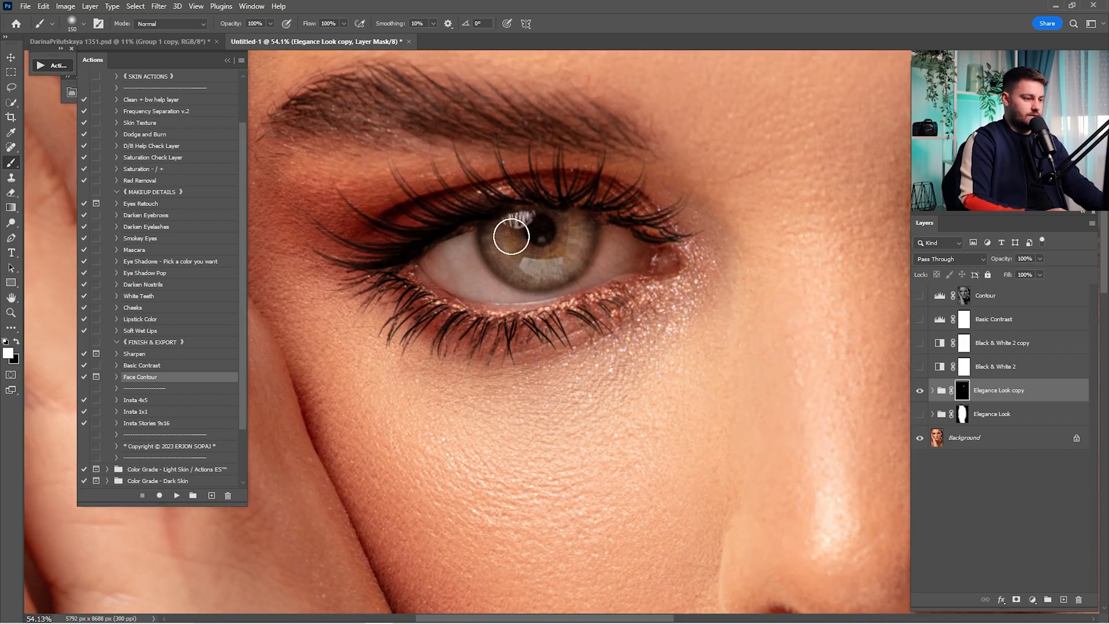
key(ctrl+0)
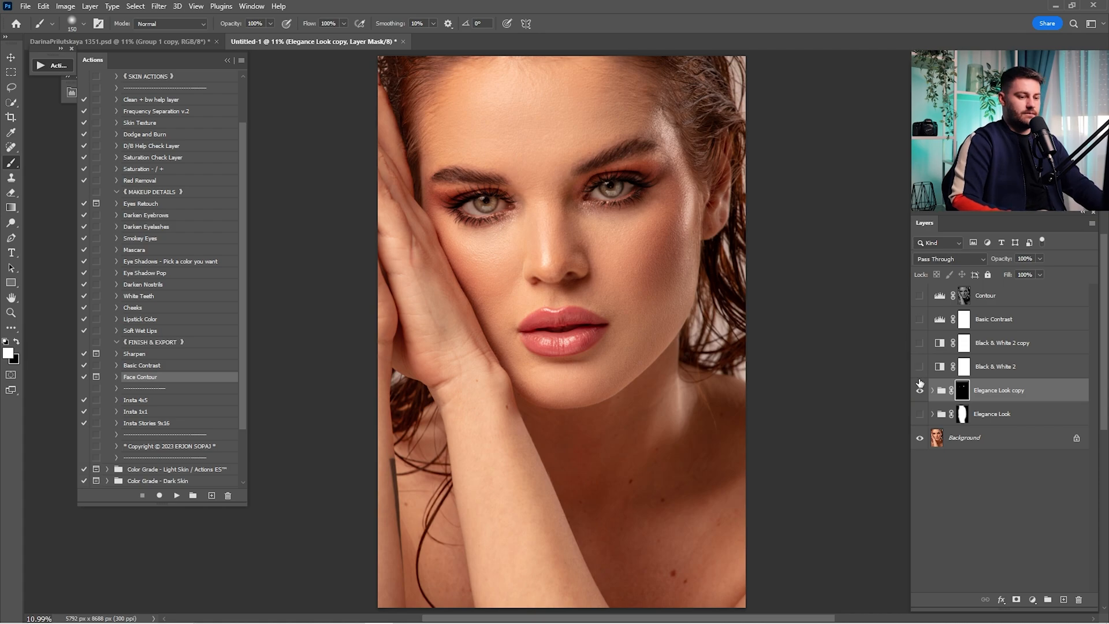
- Check the Elegance Look copy on and off, show the original Elegance Look group again, and set the copy's opacity to 50%
click(920, 391)
click(920, 391)
click(920, 391)
click(920, 391)
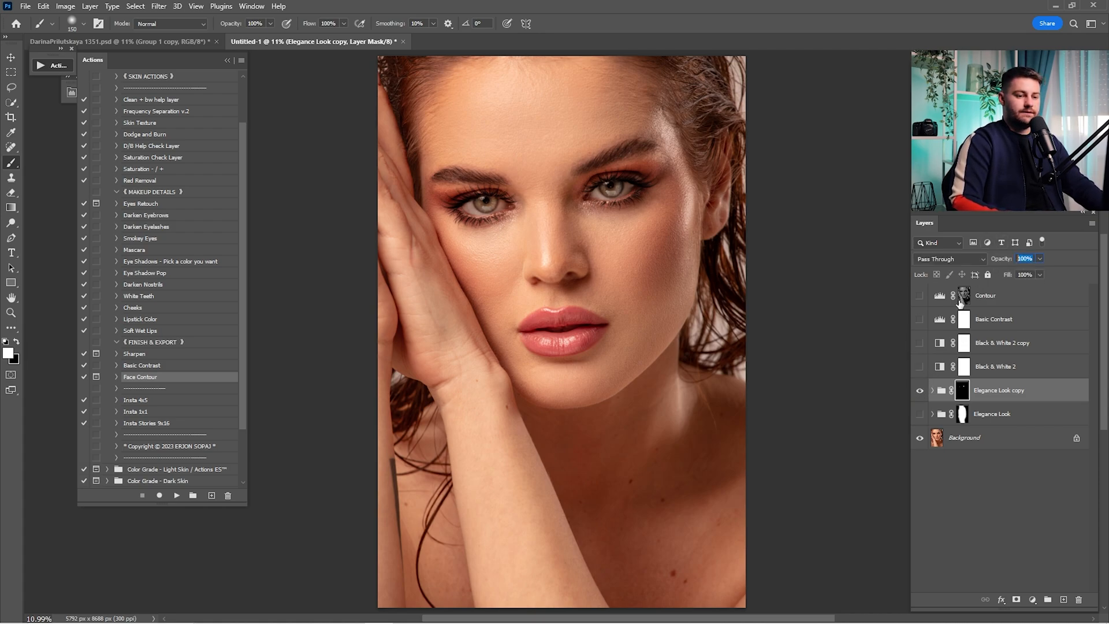
click(920, 414)
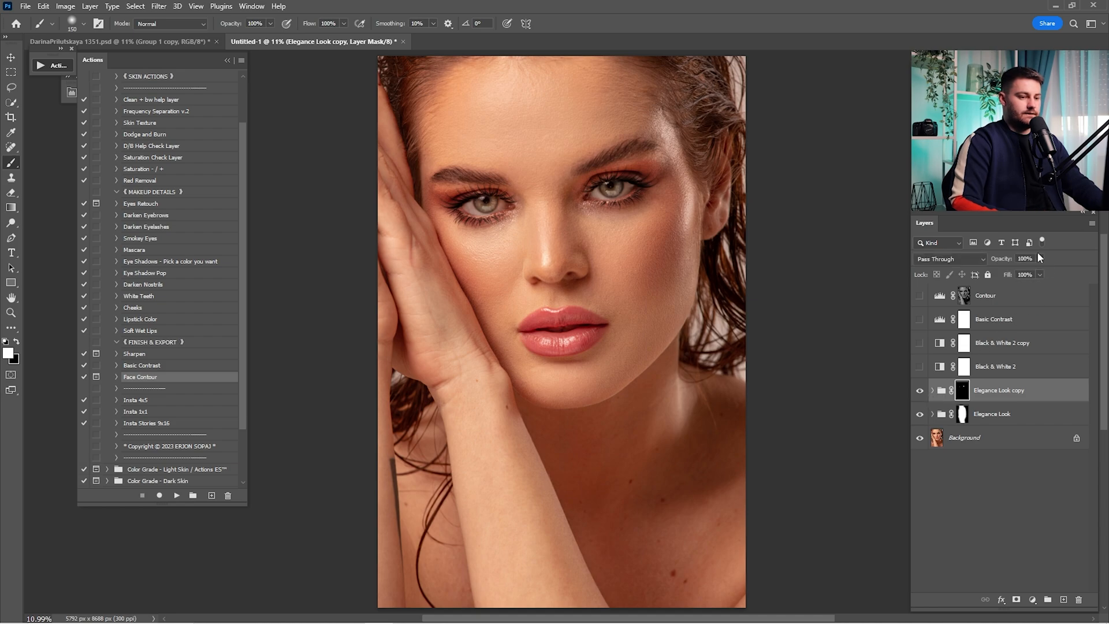
text(50)
key(Return)
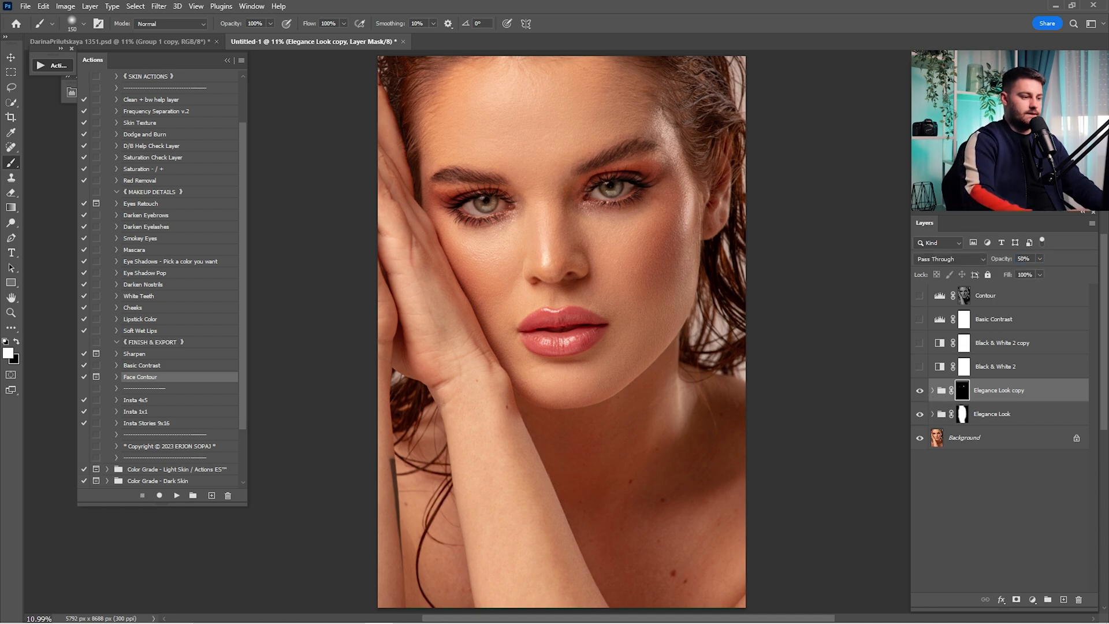
- Show the four adjustment layers again and copy all six layers and groups above the Background into the original PSD document
click(919, 366)
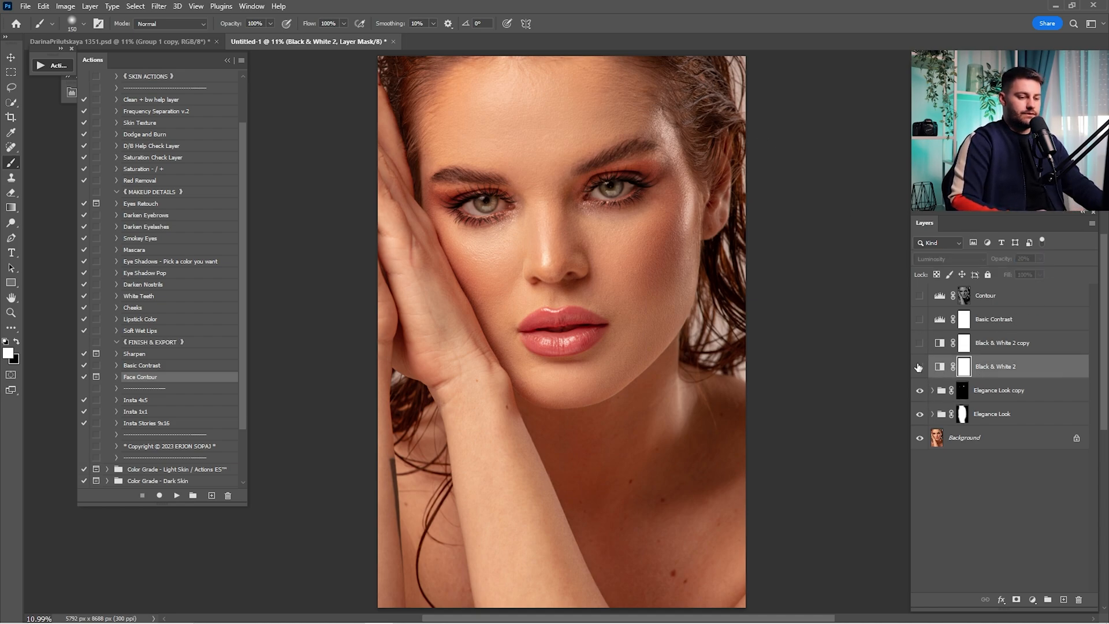
click(920, 295)
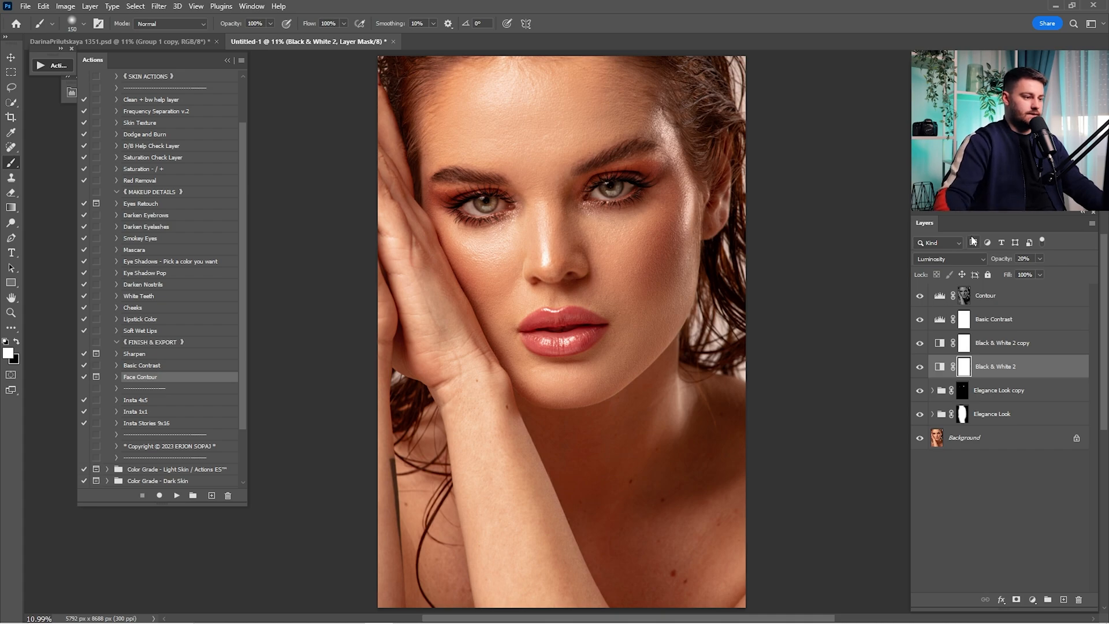
click(1001, 302)
shift+click(1005, 417)
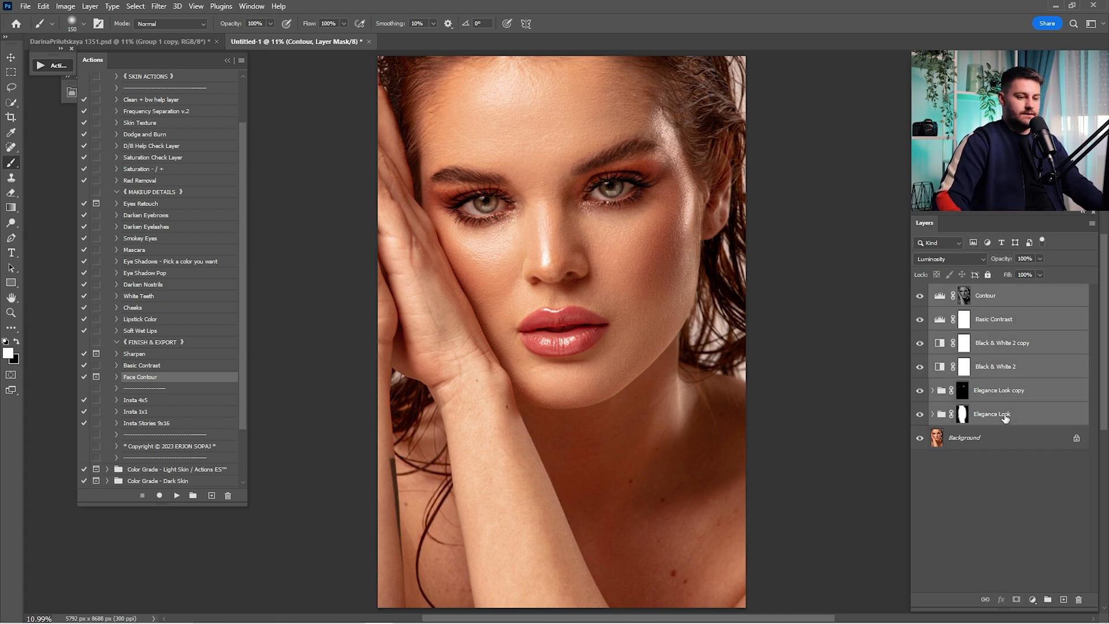
click(993, 413)
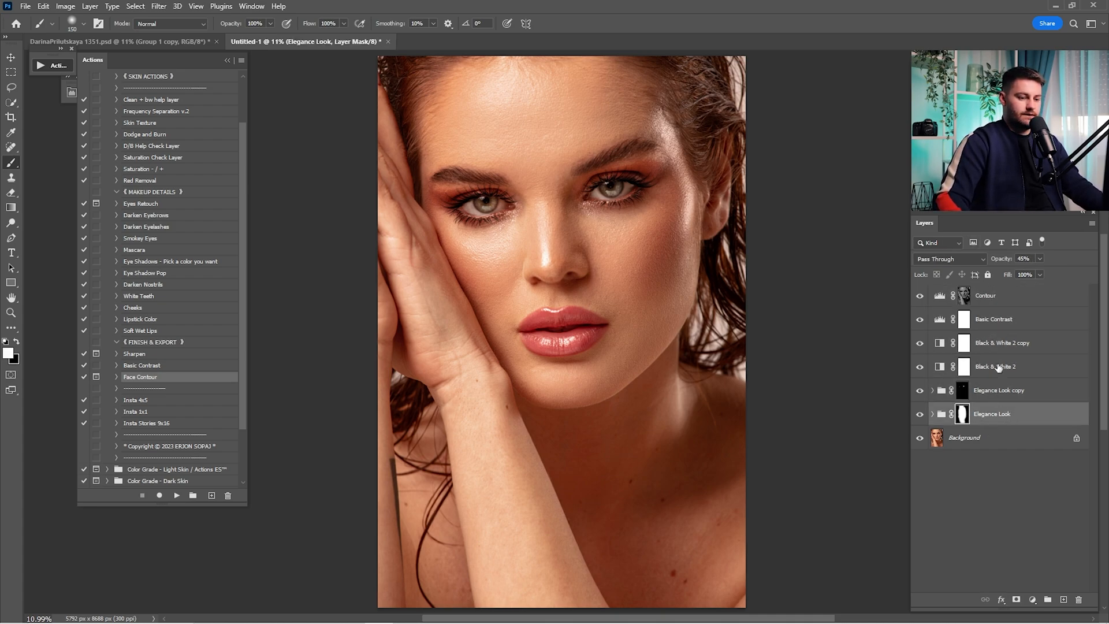
shift+click(996, 303)
click(11, 57)
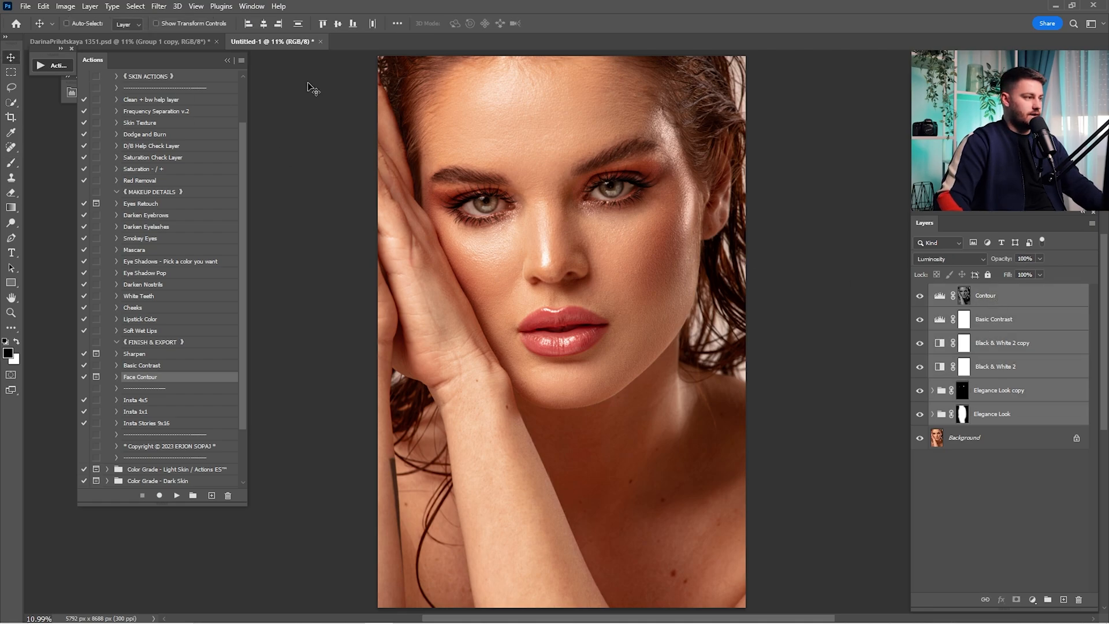
drag(312, 90, 199, 45)
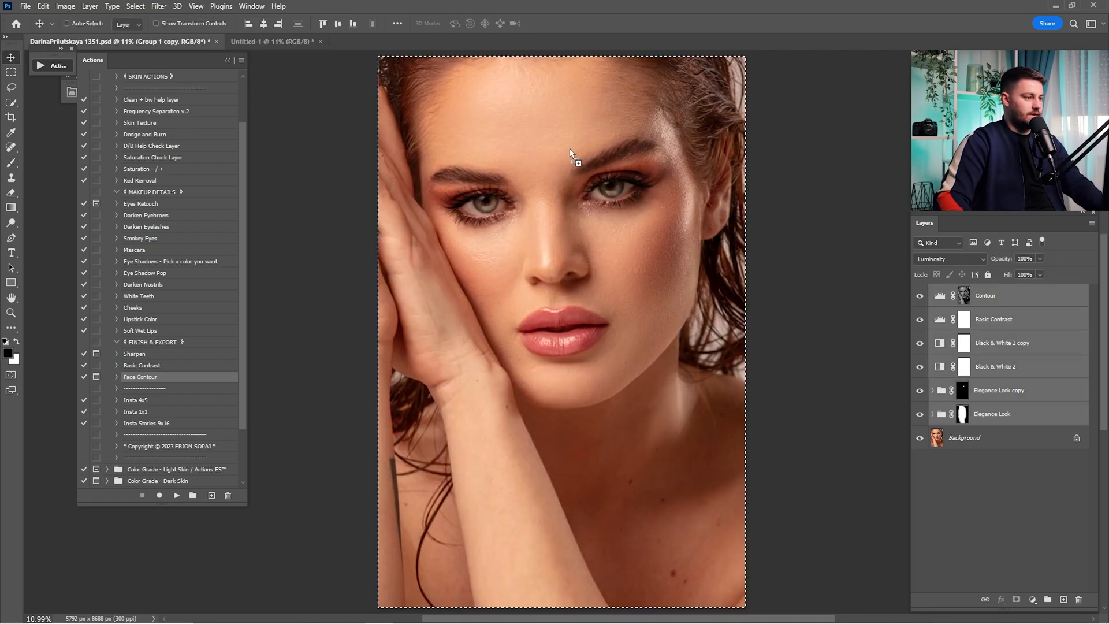
drag(600, 162, 601, 162)
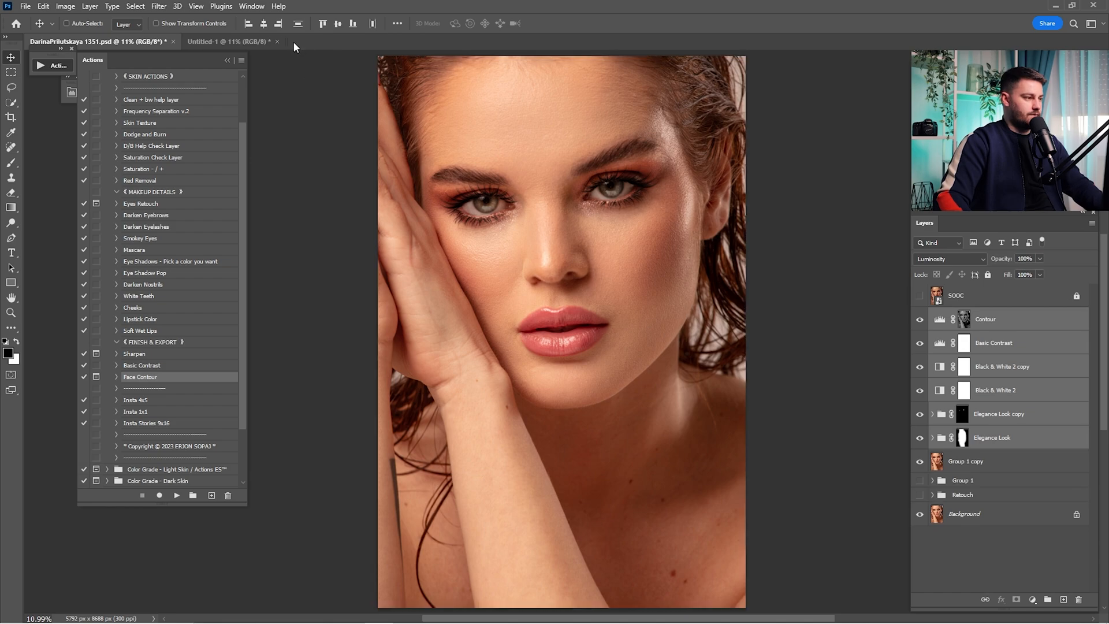
- Group the copied colour and contrast layers and compare the image with the new group on and off, leaving it visible
key(ctrl+g)
click(920, 315)
click(921, 315)
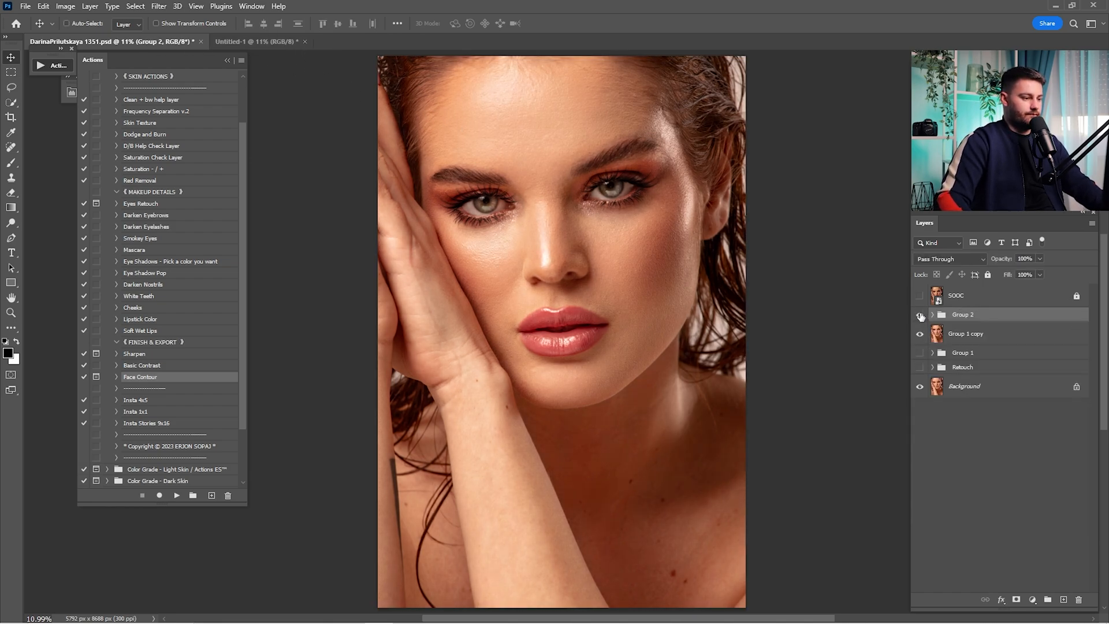
click(920, 315)
click(920, 315)
- Compare the SOOC original with the Group 1 and Group 2 stages, leaving Group 1, Group 1 copy and Group 2 visible
click(951, 300)
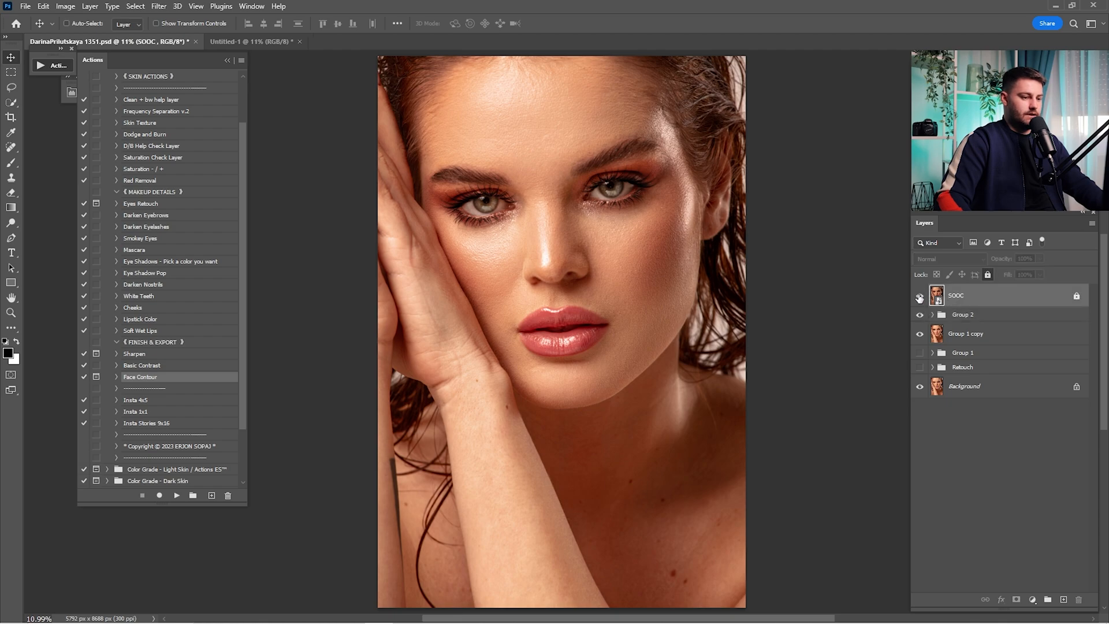
click(916, 311)
click(915, 310)
click(915, 310)
click(916, 310)
click(919, 296)
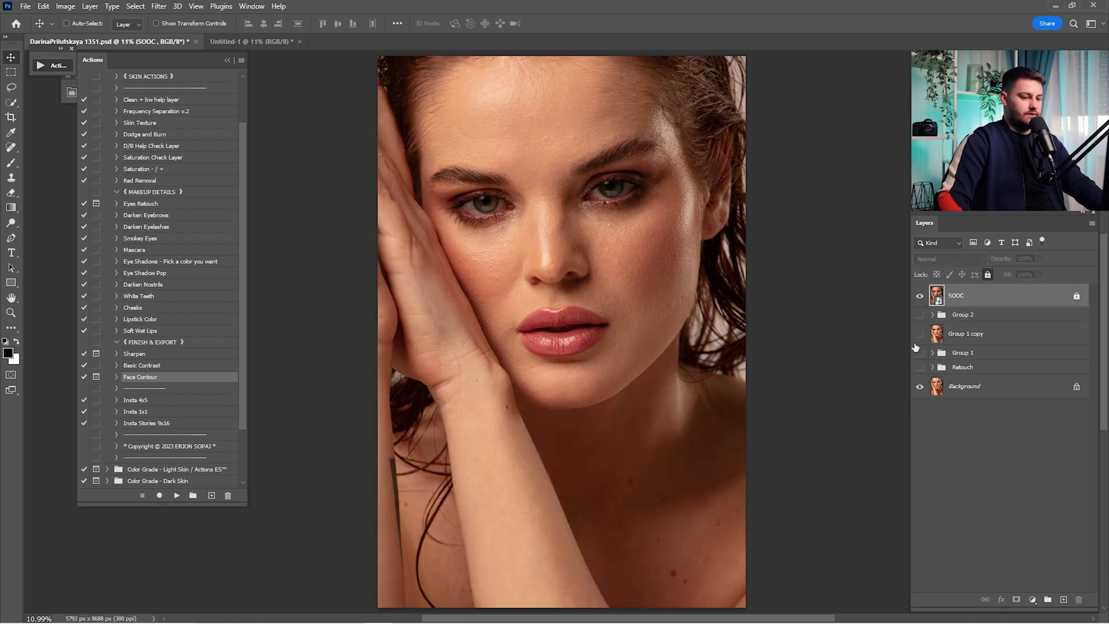
click(921, 299)
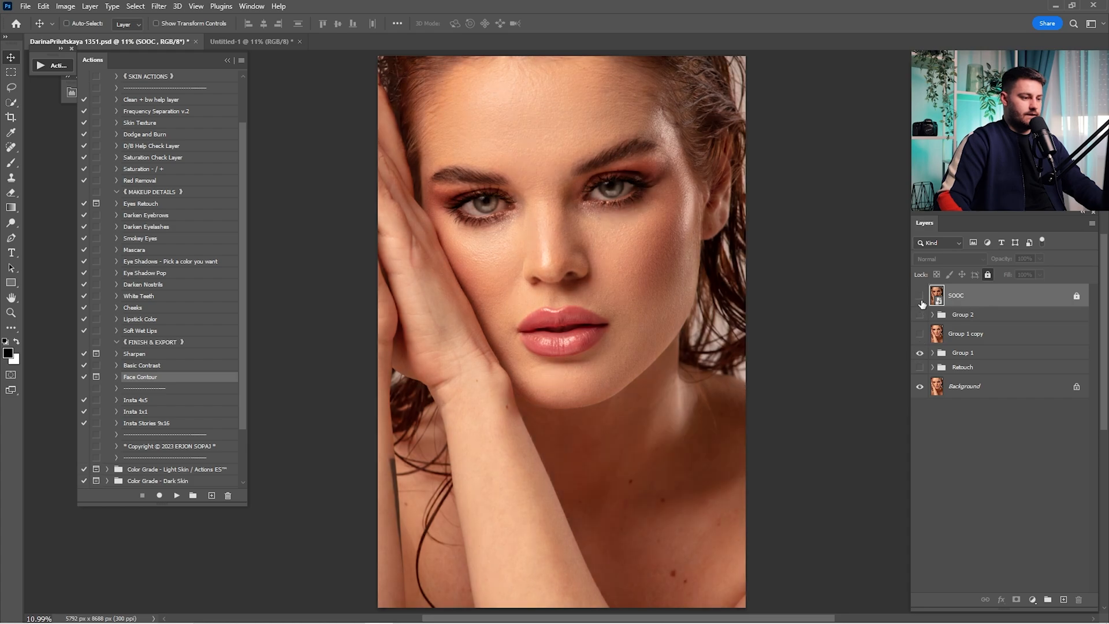
click(919, 314)
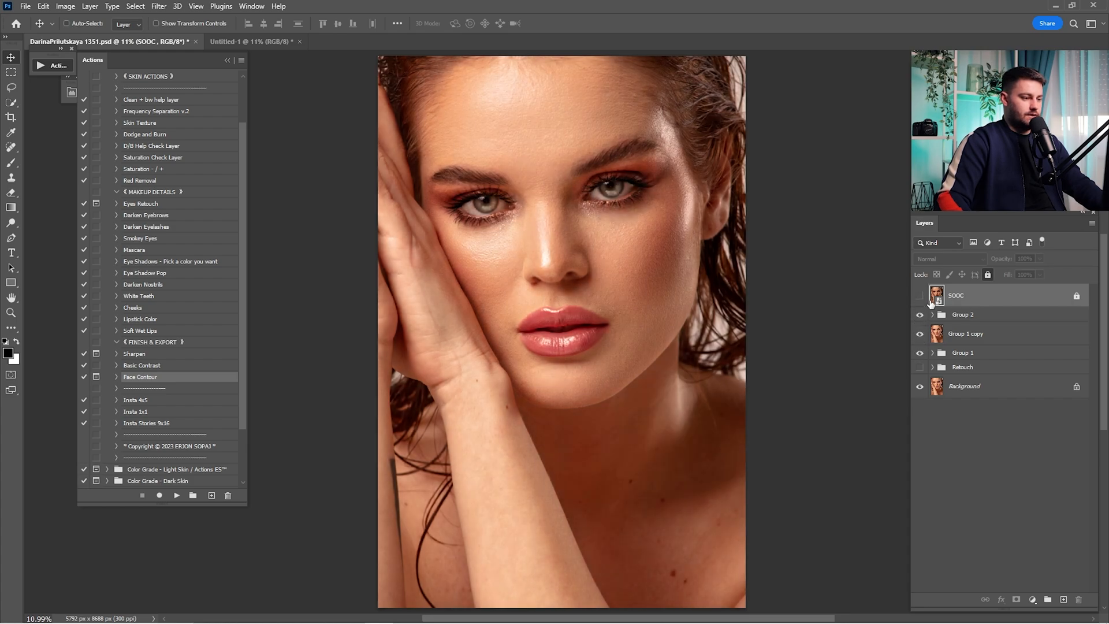
click(918, 297)
click(918, 296)
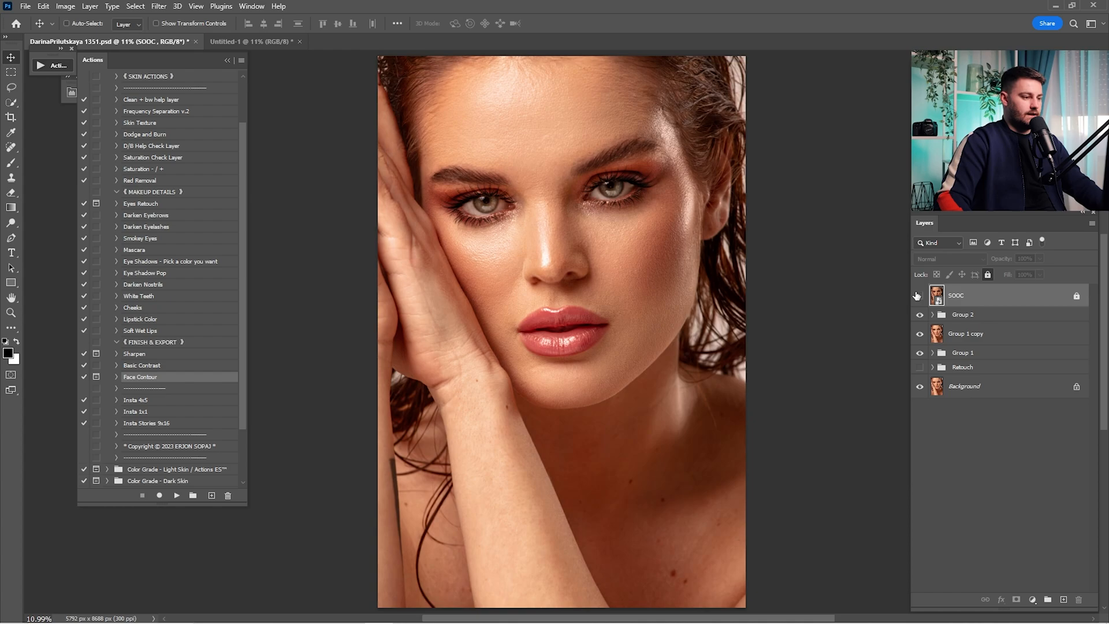
- Compare the SOOC original with the finished retouch repeatedly at full view
drag(542, 203, 604, 228)
key(ctrl+0)
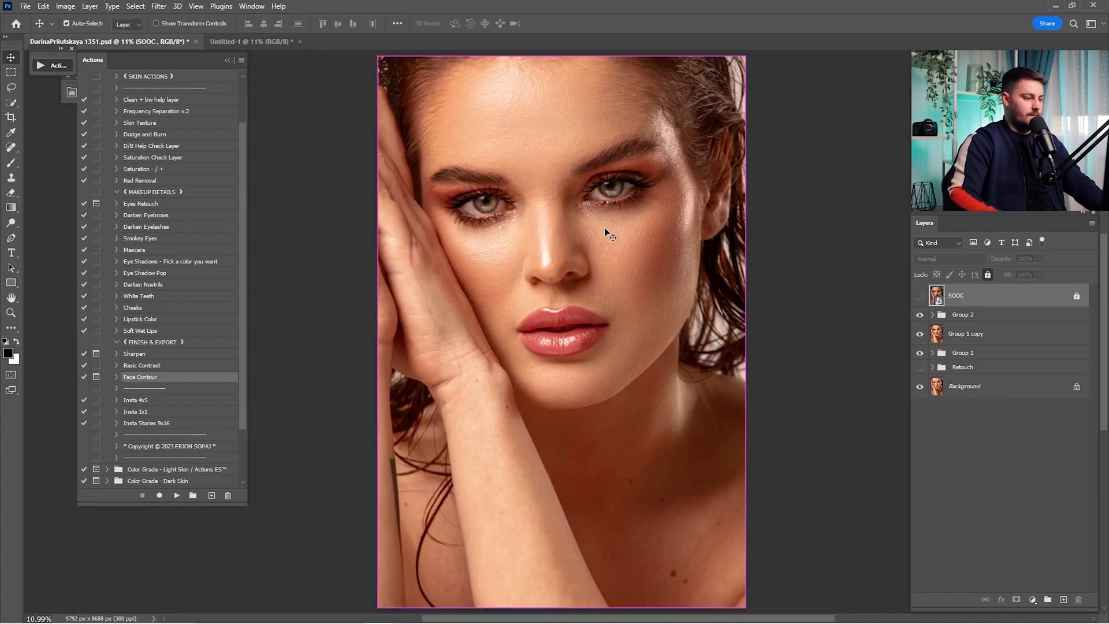
click(920, 296)
click(920, 296)
click(920, 296)
click(920, 296)
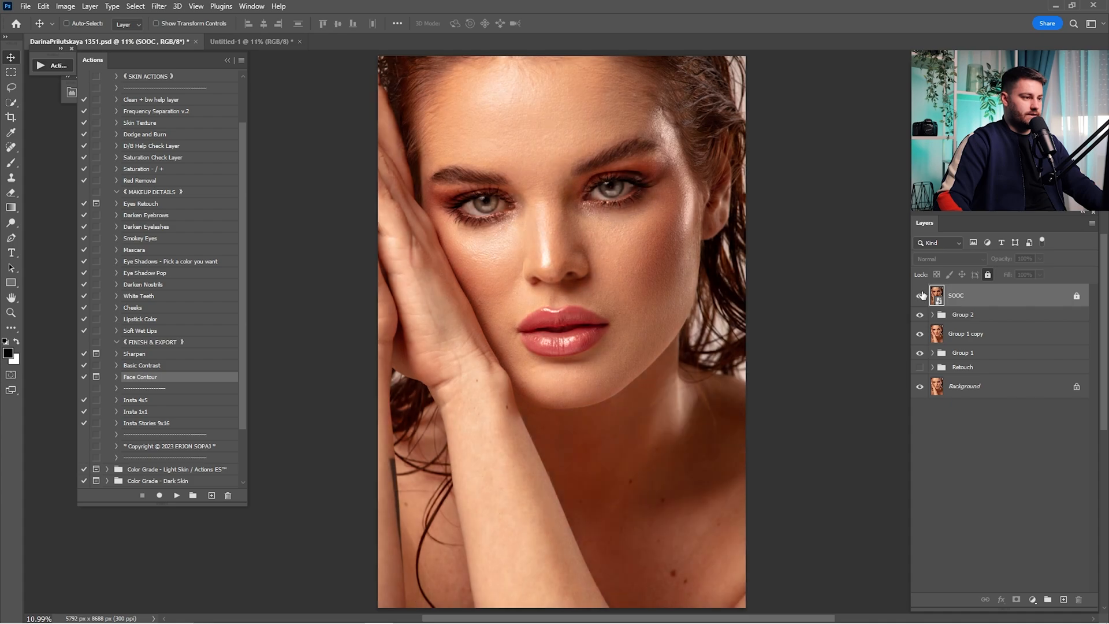
click(920, 296)
click(920, 296)
click(920, 295)
click(920, 295)
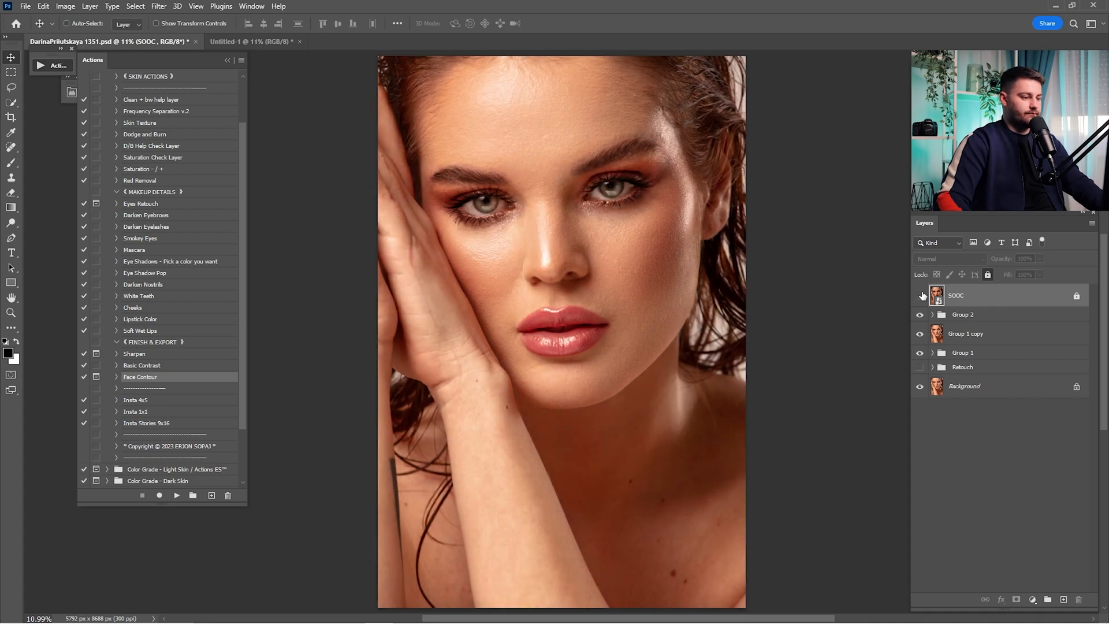